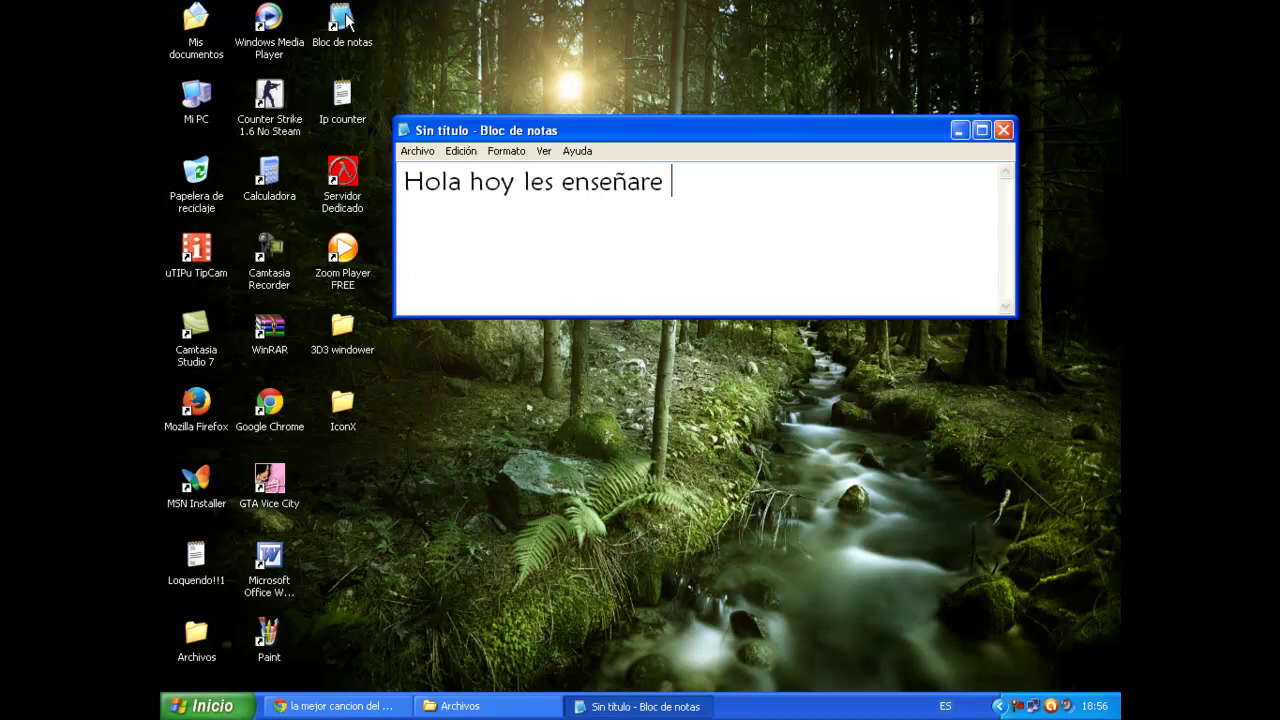
# Continue the Notepad note with "la mejor apariencia que existe de windows 7 a xp"
pyautogui.write('p')
pyautogui.press('BackSpace')
pyautogui.press('BackSpace')
pyautogui.write('aparien')
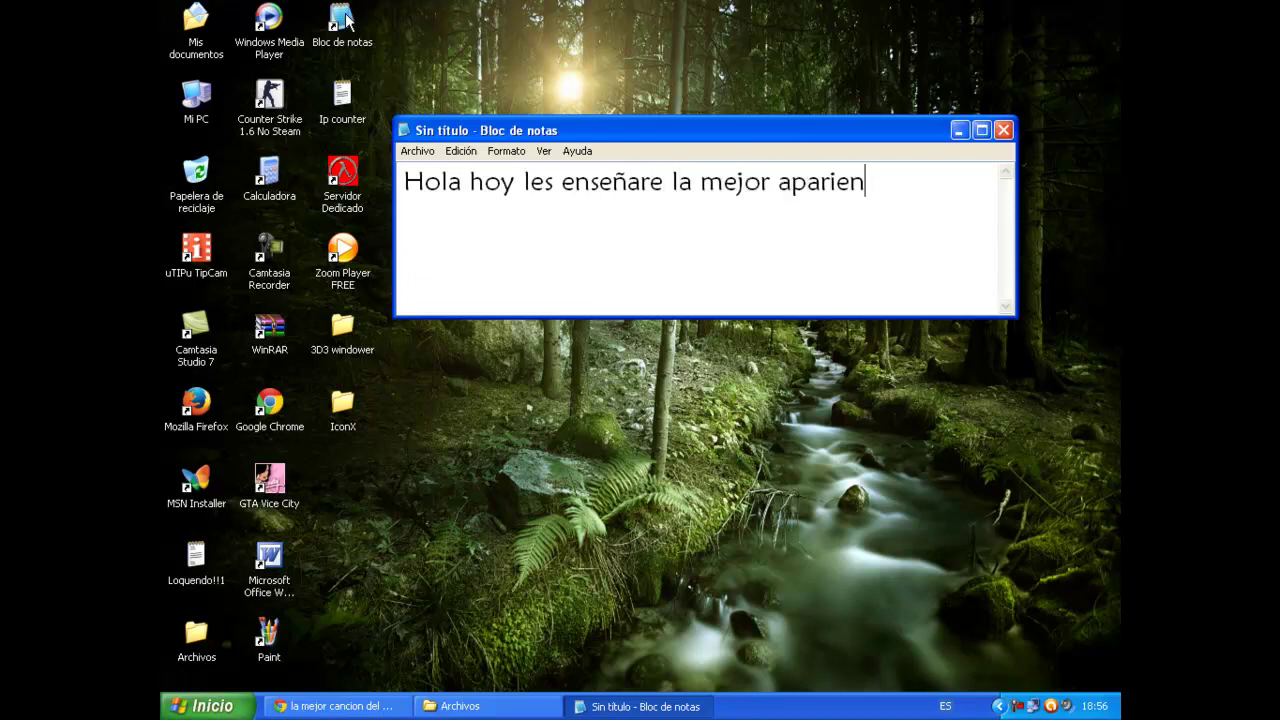
pyautogui.write('cia que existe de ')
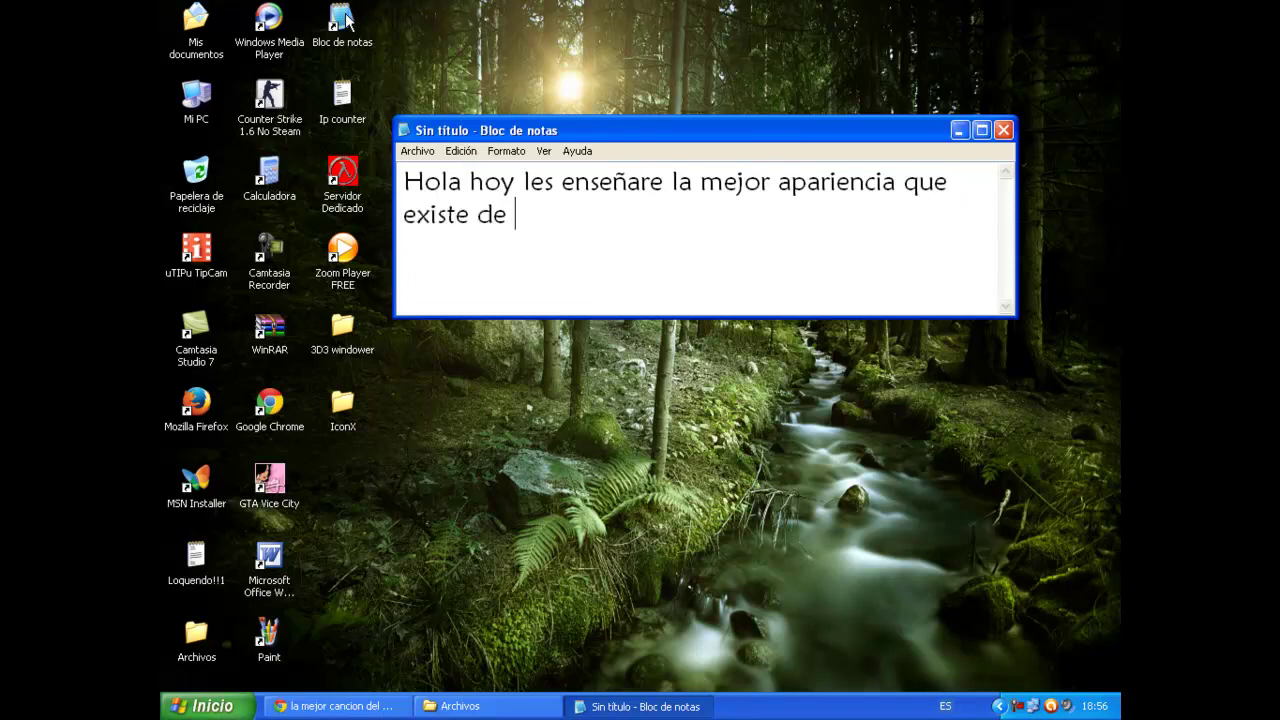
pyautogui.write('windows 7 a xp')
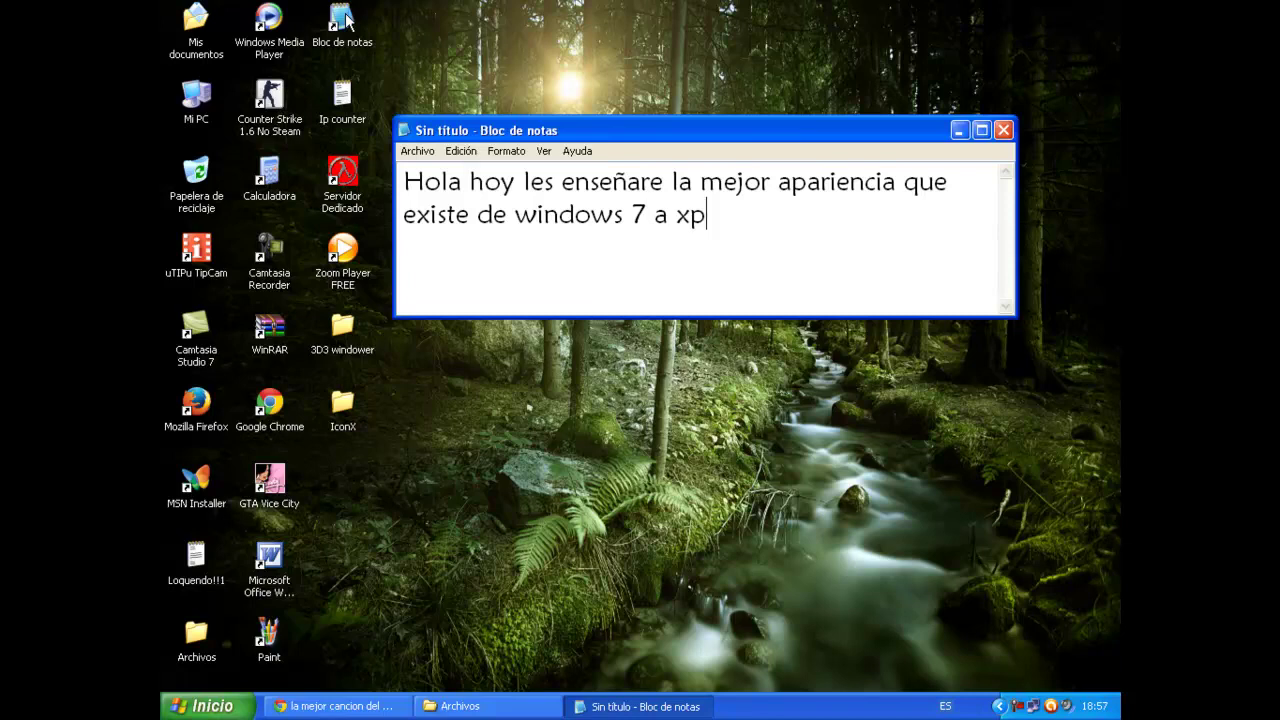
# Reword the end of the note to read "7 en xp"
pyautogui.press('BackSpace')
pyautogui.press('BackSpace')
pyautogui.press('BackSpace')
pyautogui.press('BackSpace')
pyautogui.press('BackSpace')
pyautogui.write('7 en xp')
# Replace all of the note's text with "ok miren no les pasare el link asta que"
pyautogui.hotkey('ctrl', 'a')
pyautogui.write('ok mir')
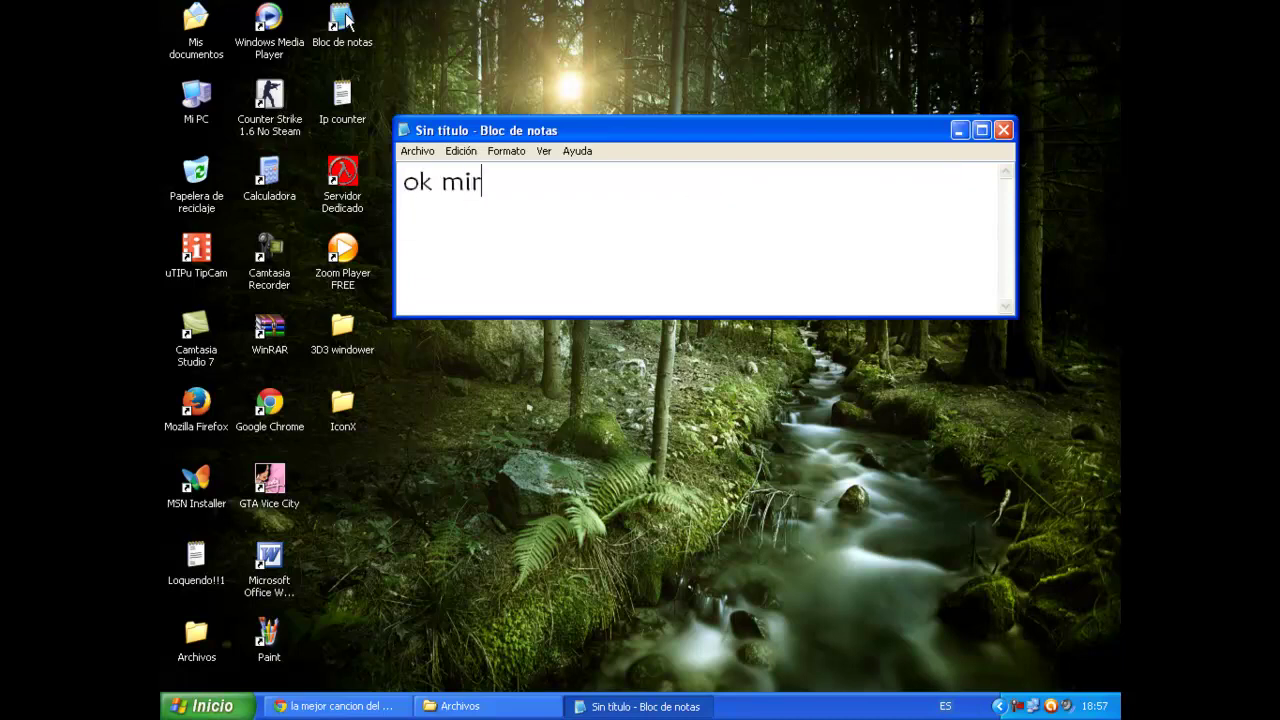
pyautogui.write('en no les pas')
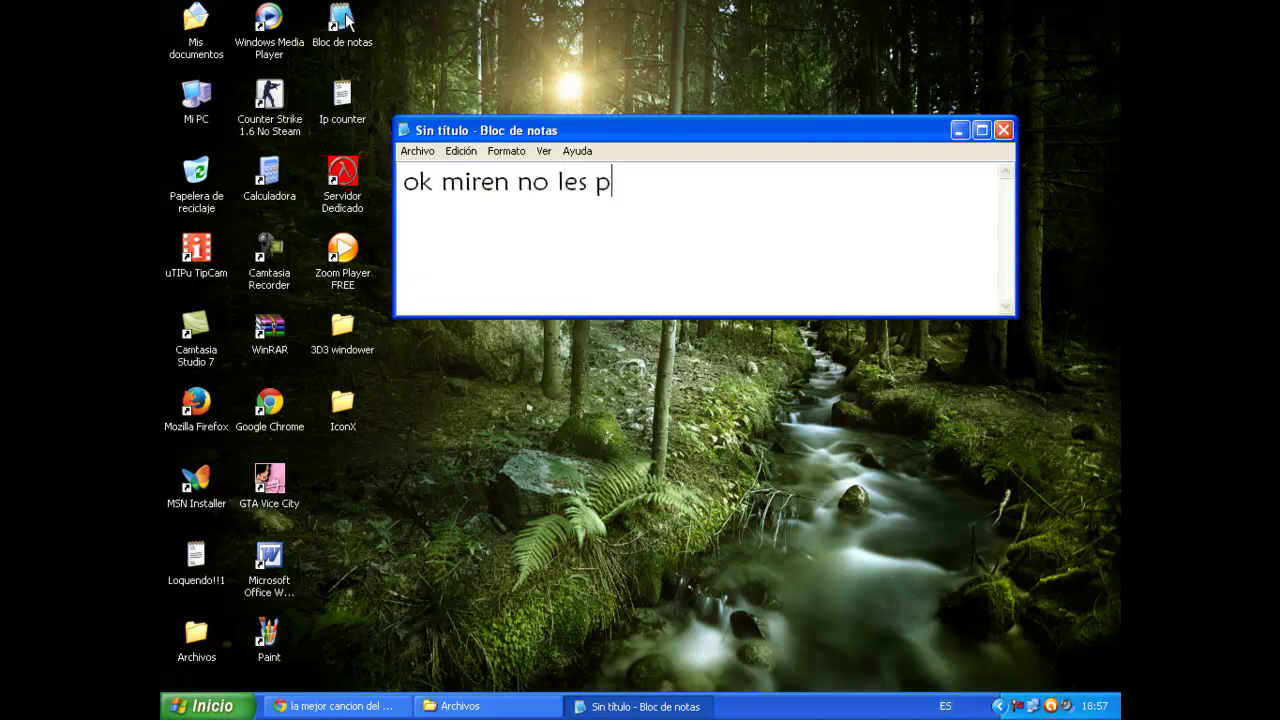
pyautogui.press('BackSpace')
pyautogui.write('asra')
pyautogui.press('BackSpace')
pyautogui.press('BackSpace')
pyautogui.write('are el lic')
pyautogui.press('BackSpace')
pyautogui.write('nk asta qe')
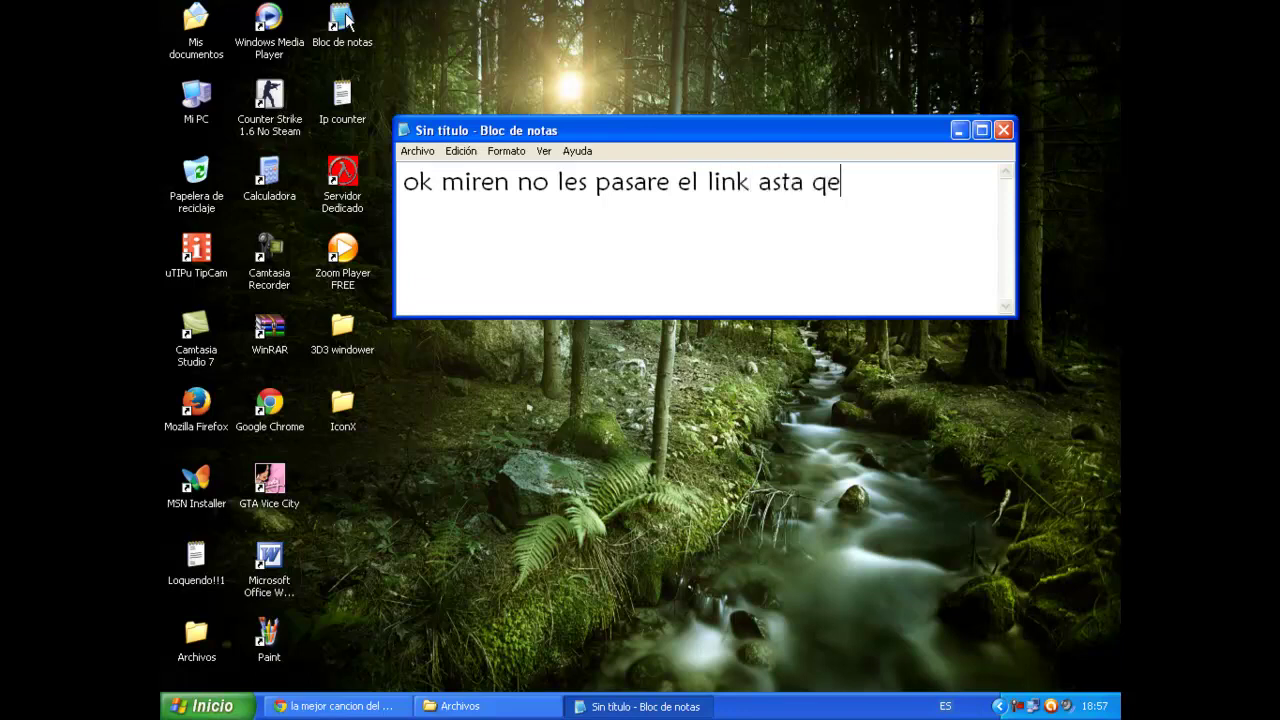
pyautogui.press('BackSpace')
pyautogui.write('ue ')
# Continue the note with "el video llege a 1.500 visitas reglas son: 1.500 visitas 50 likes"
pyautogui.write('el video lleg')
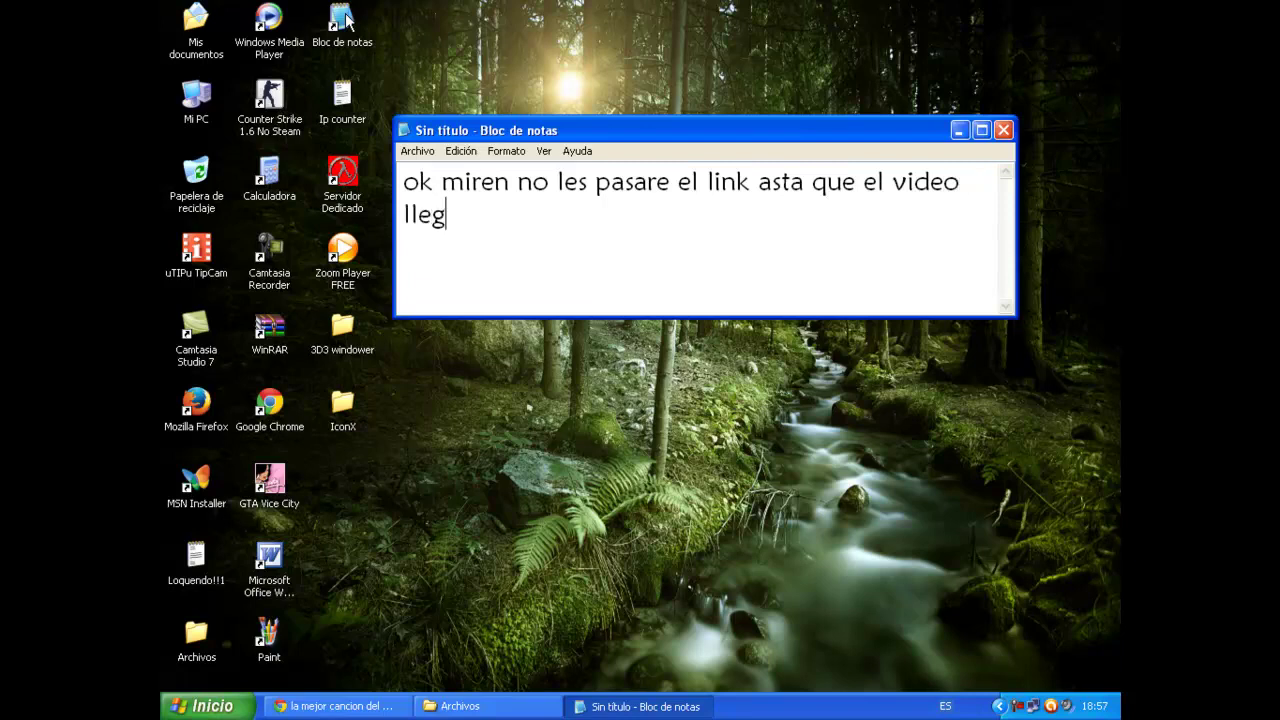
pyautogui.write('e a 1.50')
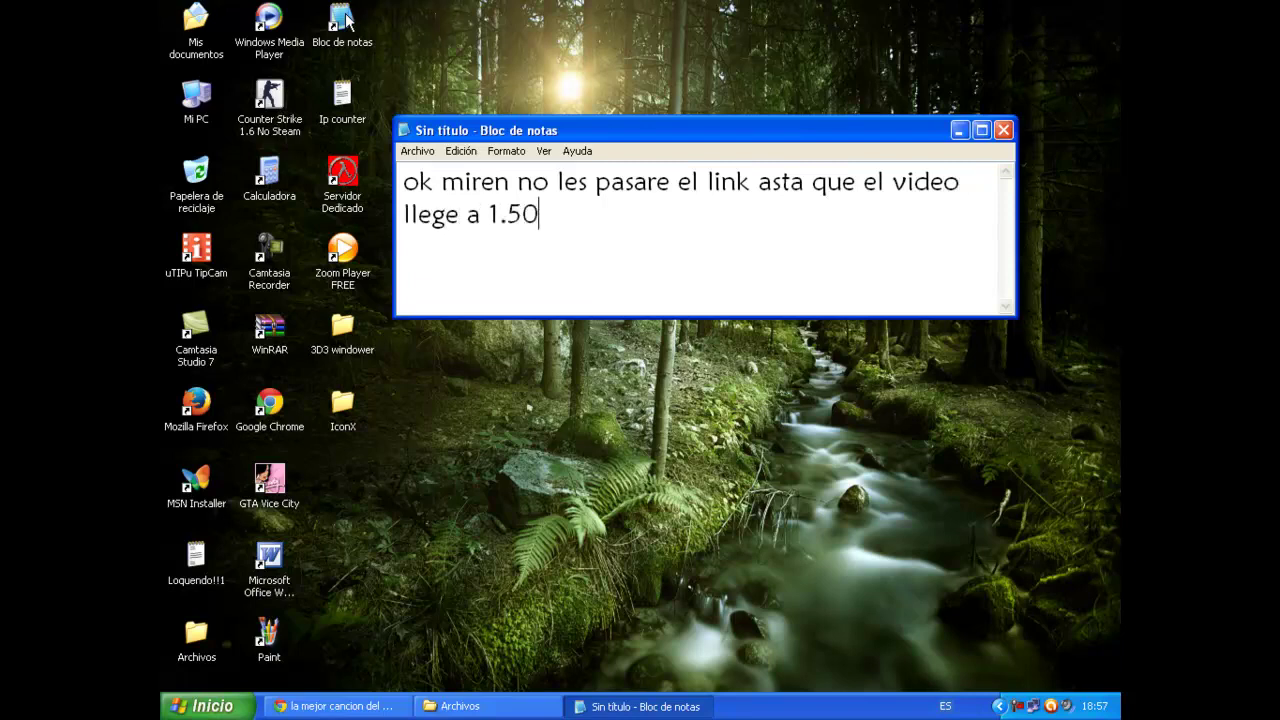
pyautogui.write('0 visitas reglas son: 1.500')
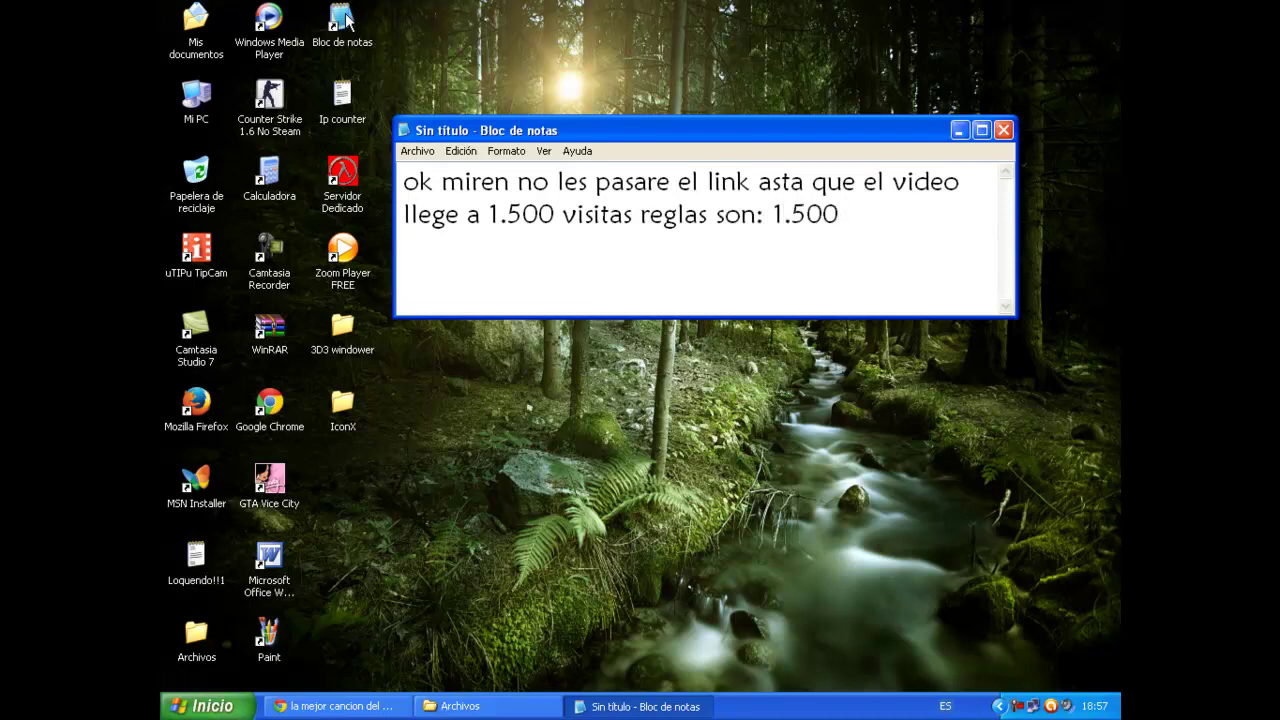
pyautogui.write(' vis')
pyautogui.write('itas')
pyautogui.write('50')
pyautogui.write(' likes ')
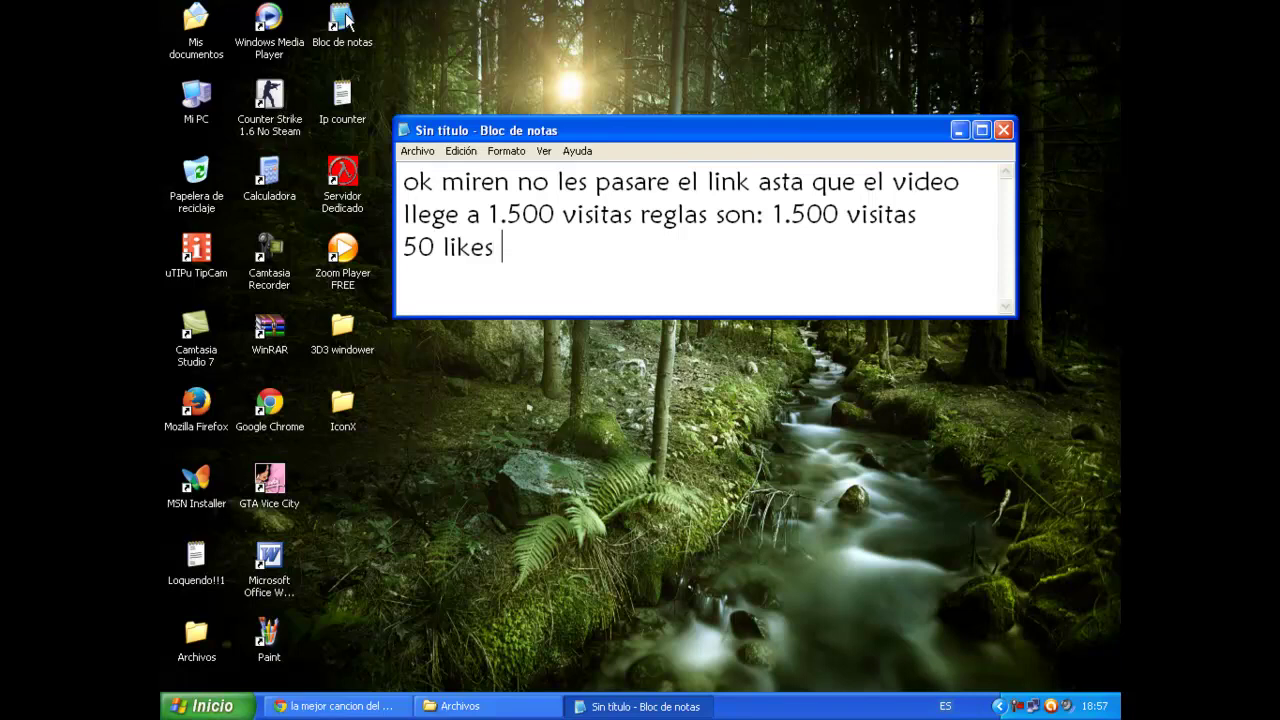
# End the note with "50 supcriptores ok empesemos"
pyautogui.write('50 sup')
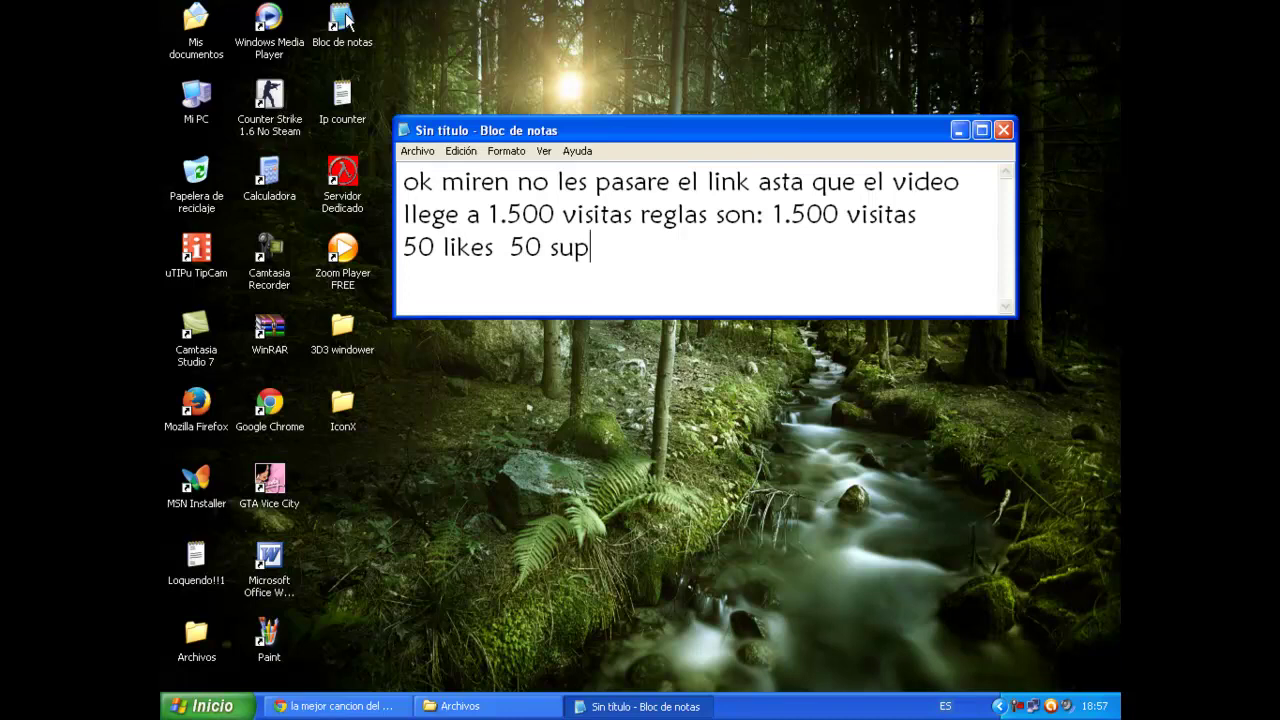
pyautogui.write('criptores ok em')
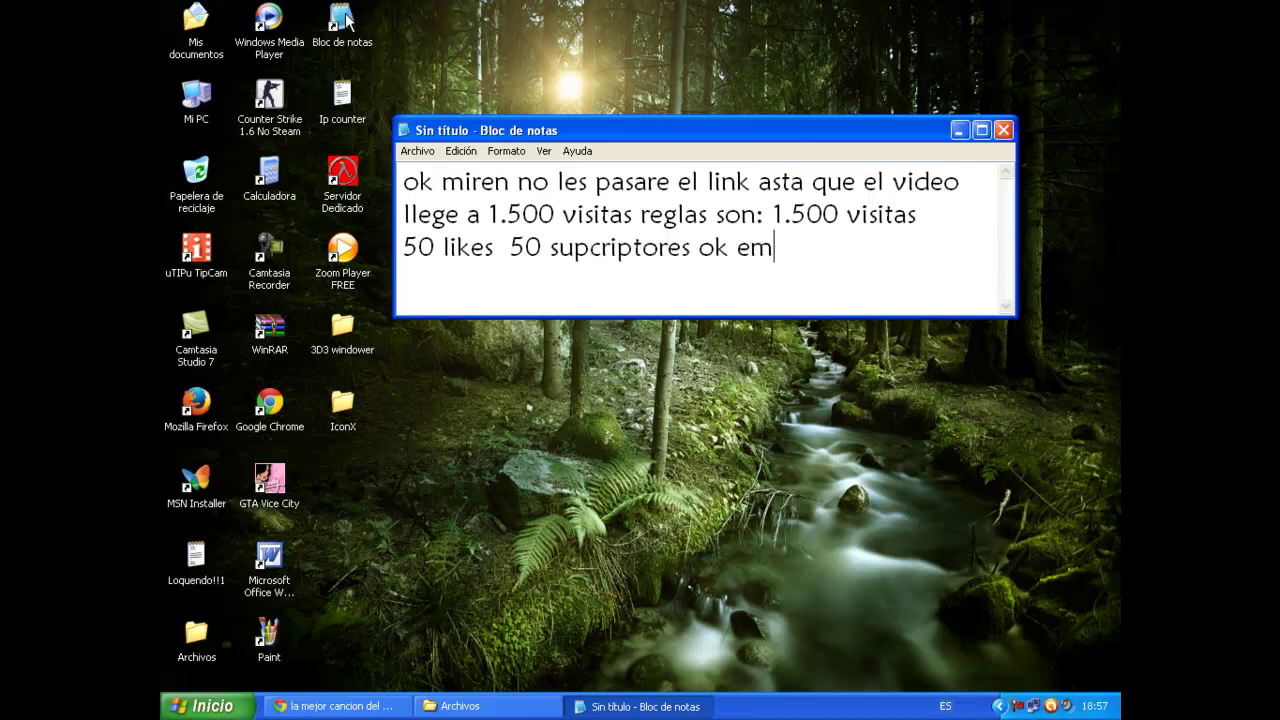
pyautogui.write('pesemos')
# Clear the note's text and close Notepad to return to the desktop
pyautogui.hotkey('ctrl', 'z')
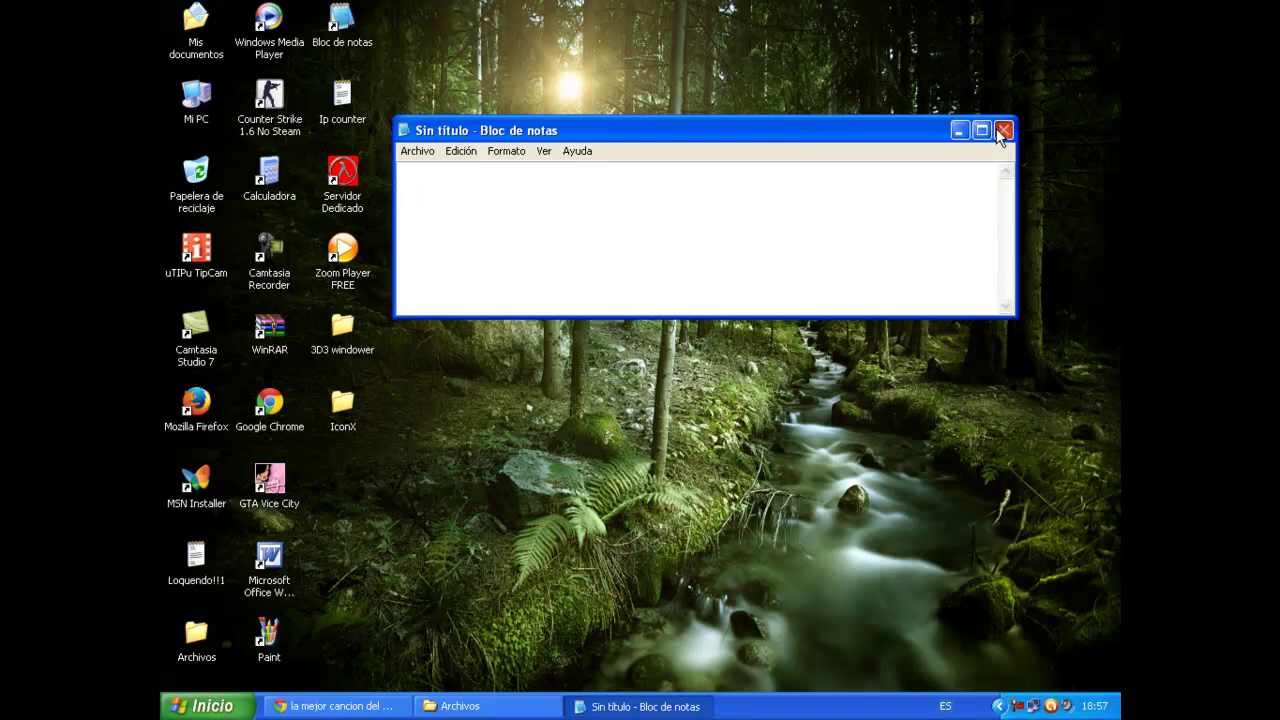
pyautogui.click(1002, 130)
pyautogui.rightClick(563, 412)
pyautogui.click(600, 437)
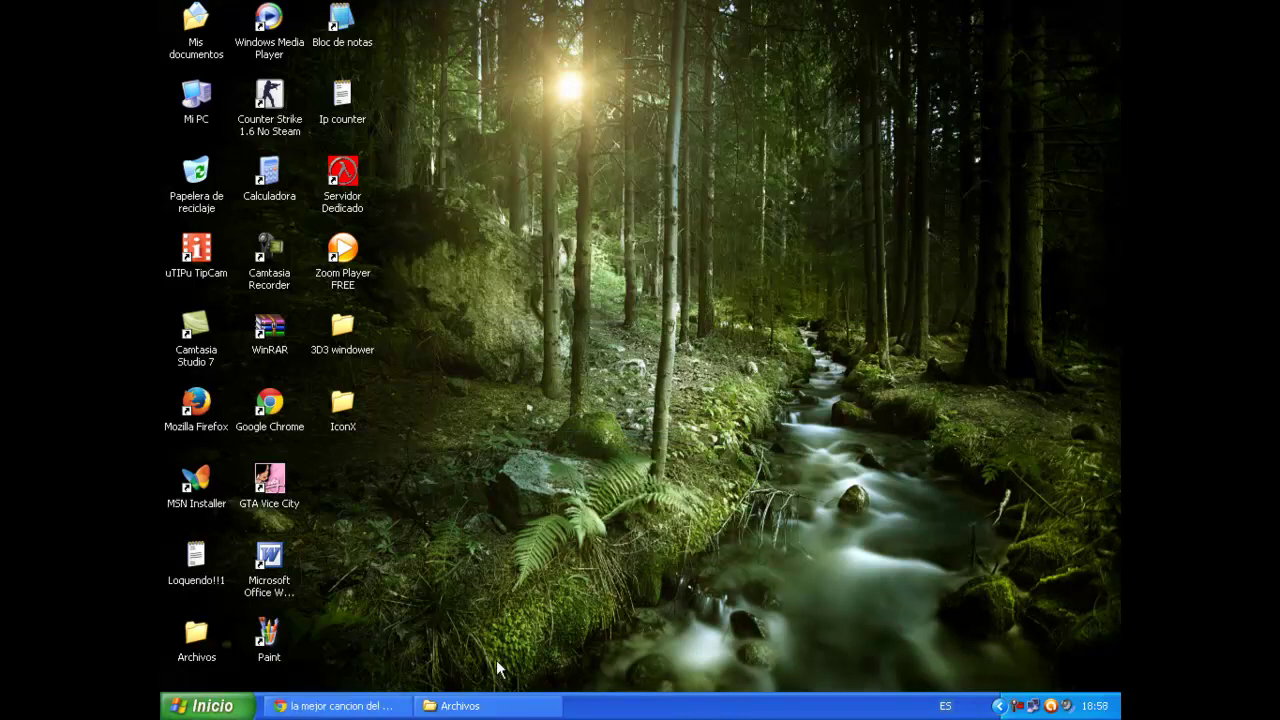
# Move the Winstep Xtreme 10.6 folder out of Archivos onto the desktop below IconX, closing the Archivos window
pyautogui.click(490, 706)
pyautogui.moveTo(643, 553); pyautogui.dragTo(1070, 476)
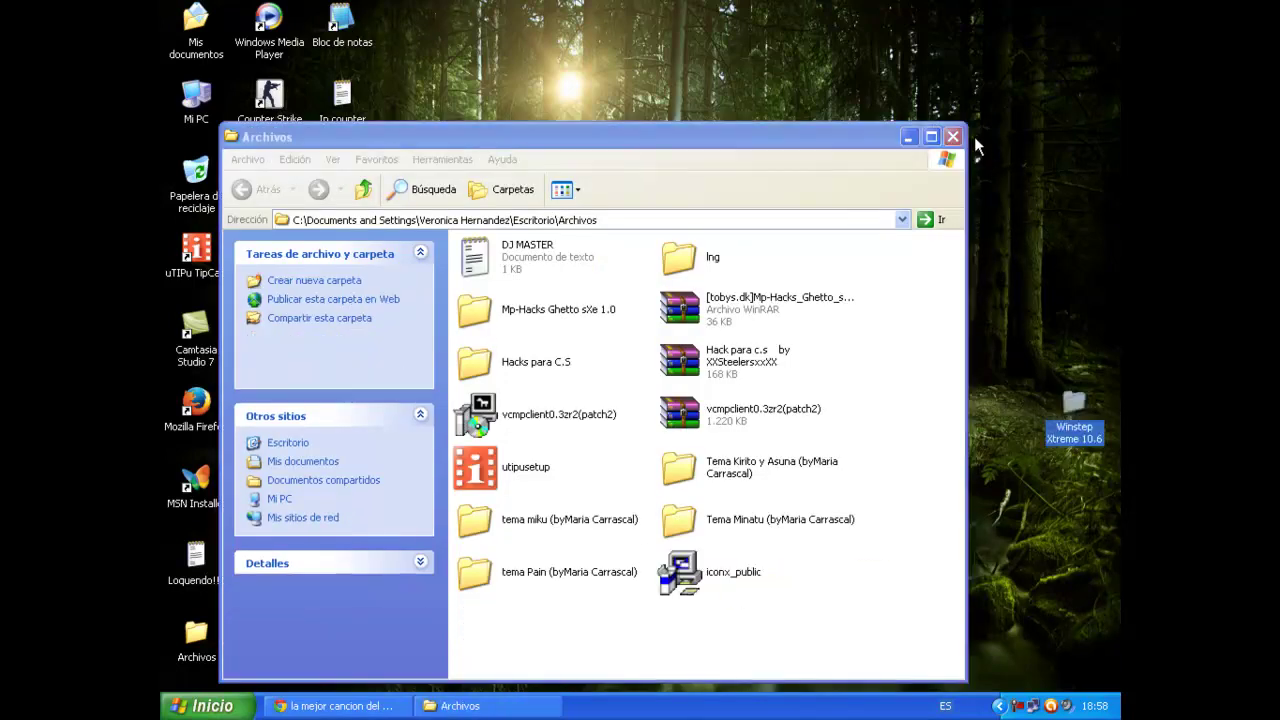
pyautogui.click(953, 136)
pyautogui.moveTo(1049, 412); pyautogui.dragTo(345, 452)
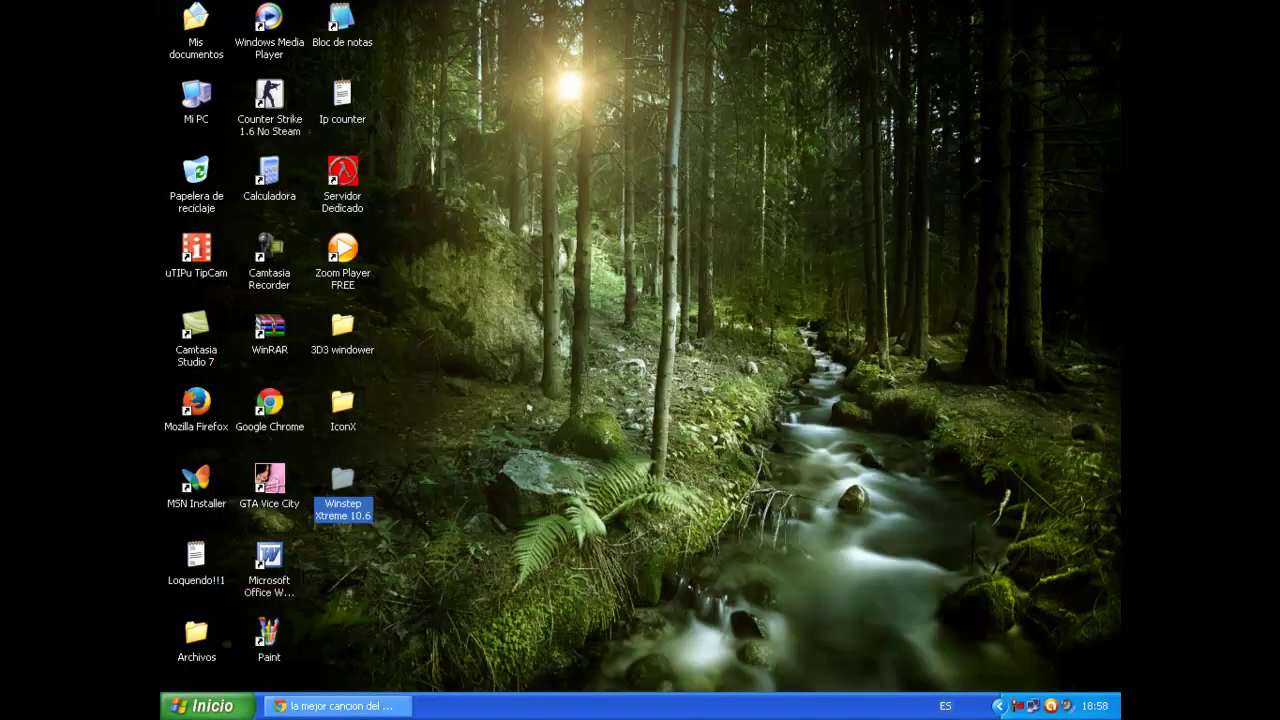
# Switch to Chrome, resume the video "la mejor cancion del mundo" and minimise the browser
pyautogui.click(358, 710)
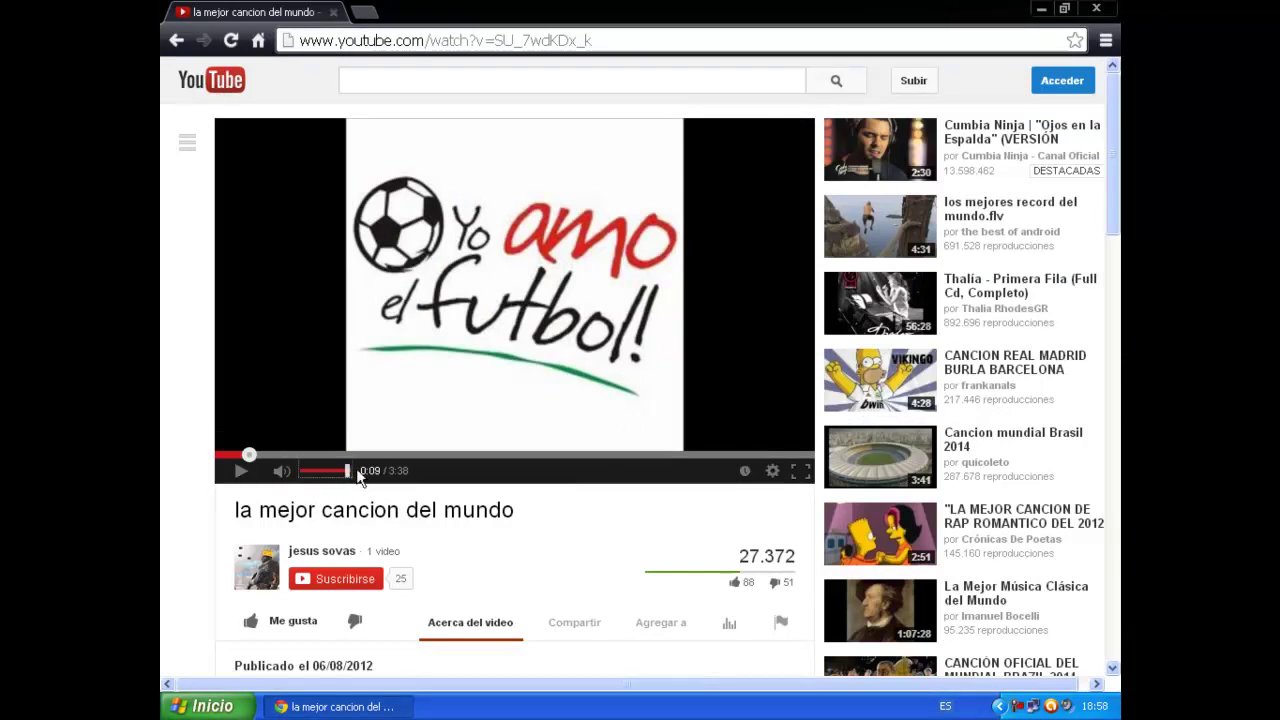
pyautogui.click(455, 410)
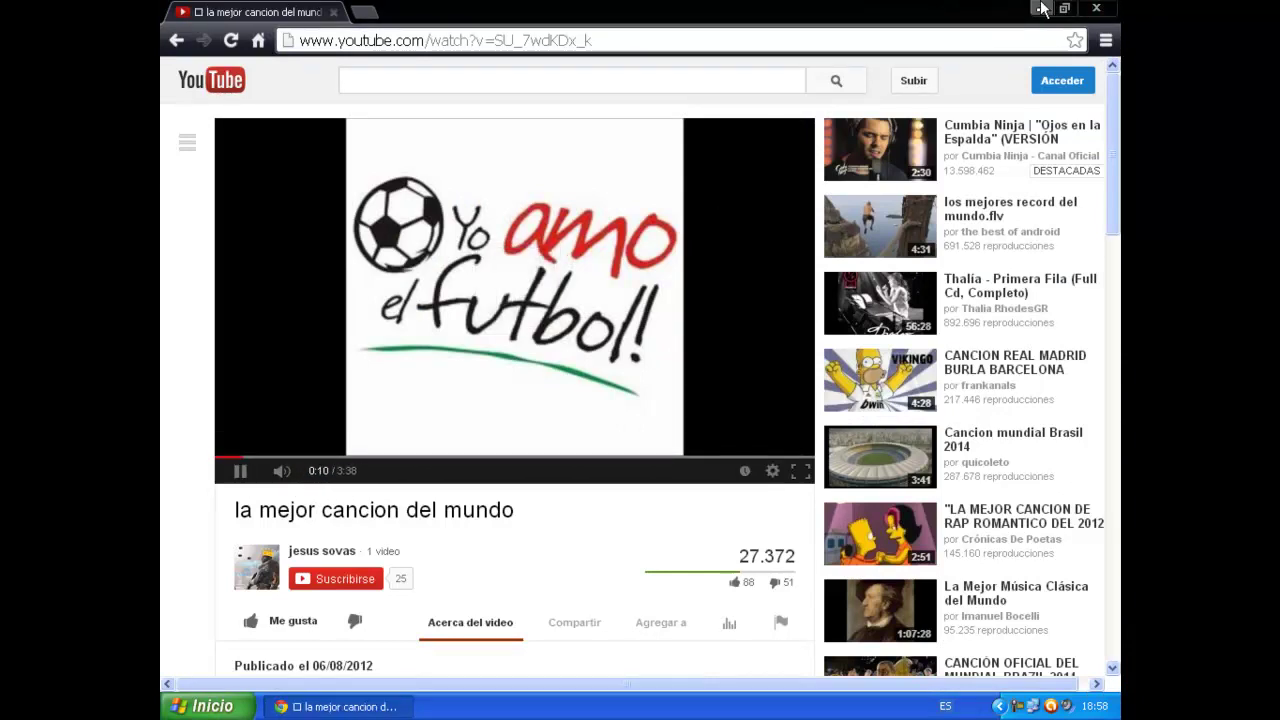
pyautogui.click(1042, 9)
pyautogui.rightClick(612, 255)
pyautogui.click(635, 283)
pyautogui.rightClick(584, 293)
pyautogui.click(611, 322)
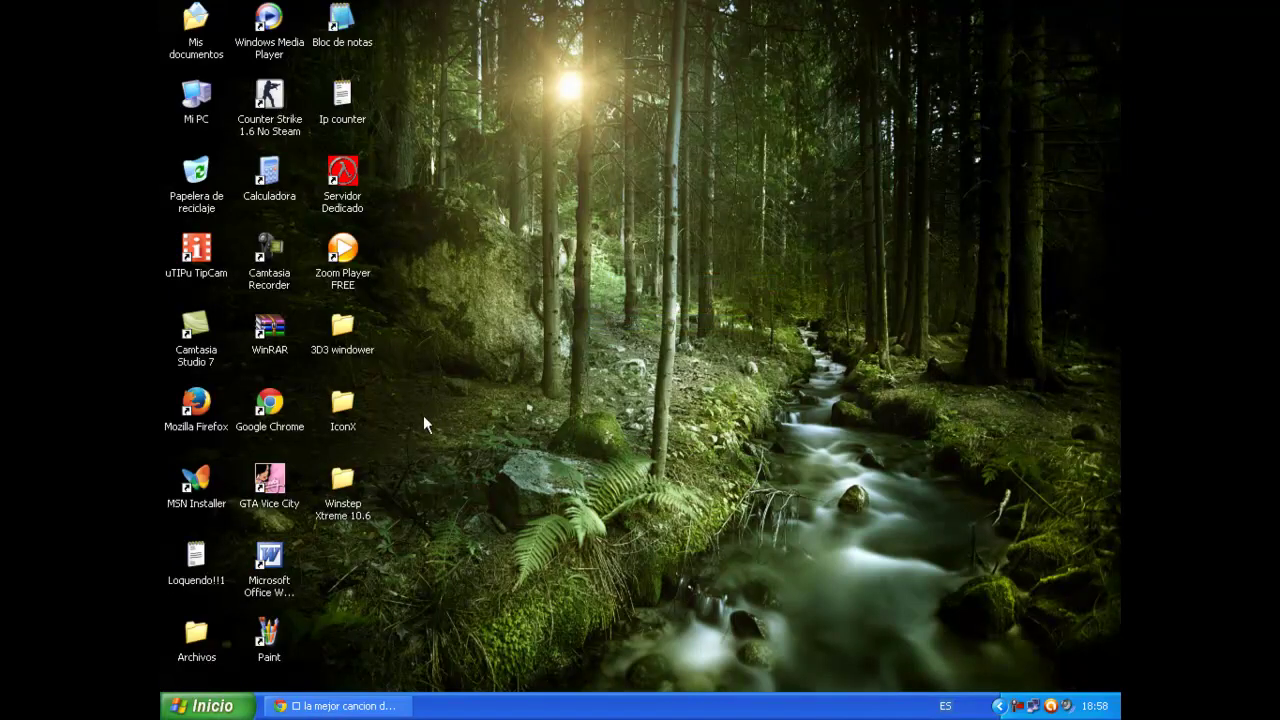
# Run XtremeSetup from the Winstep Xtreme 10.6 folder and minimise the folder window to reveal the installer
pyautogui.doubleClick(345, 480)
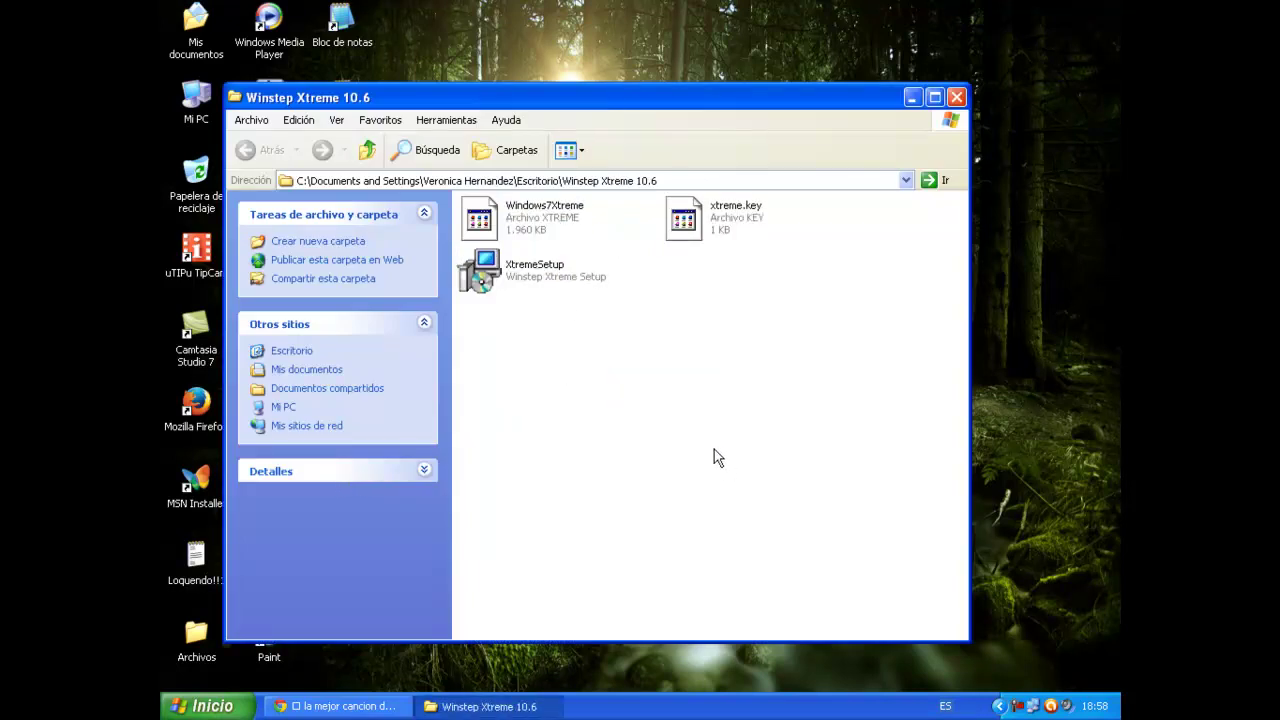
pyautogui.click(530, 278)
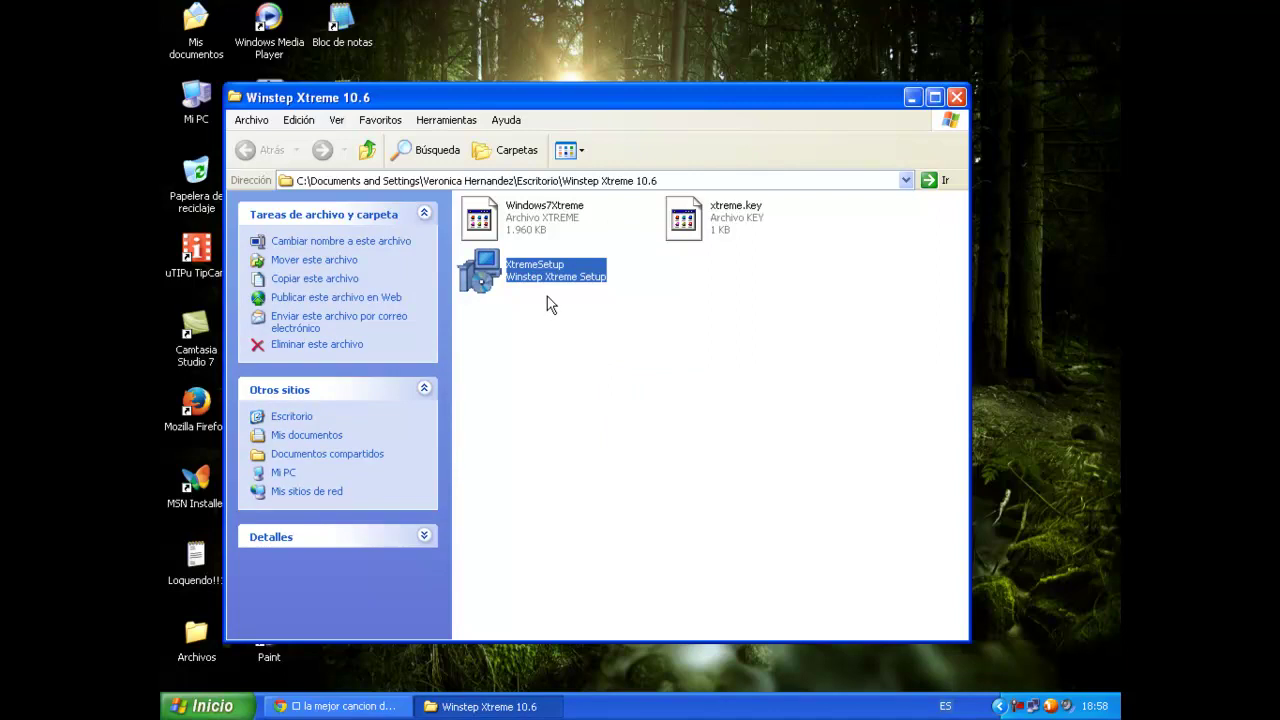
pyautogui.press('Return')
pyautogui.click(912, 97)
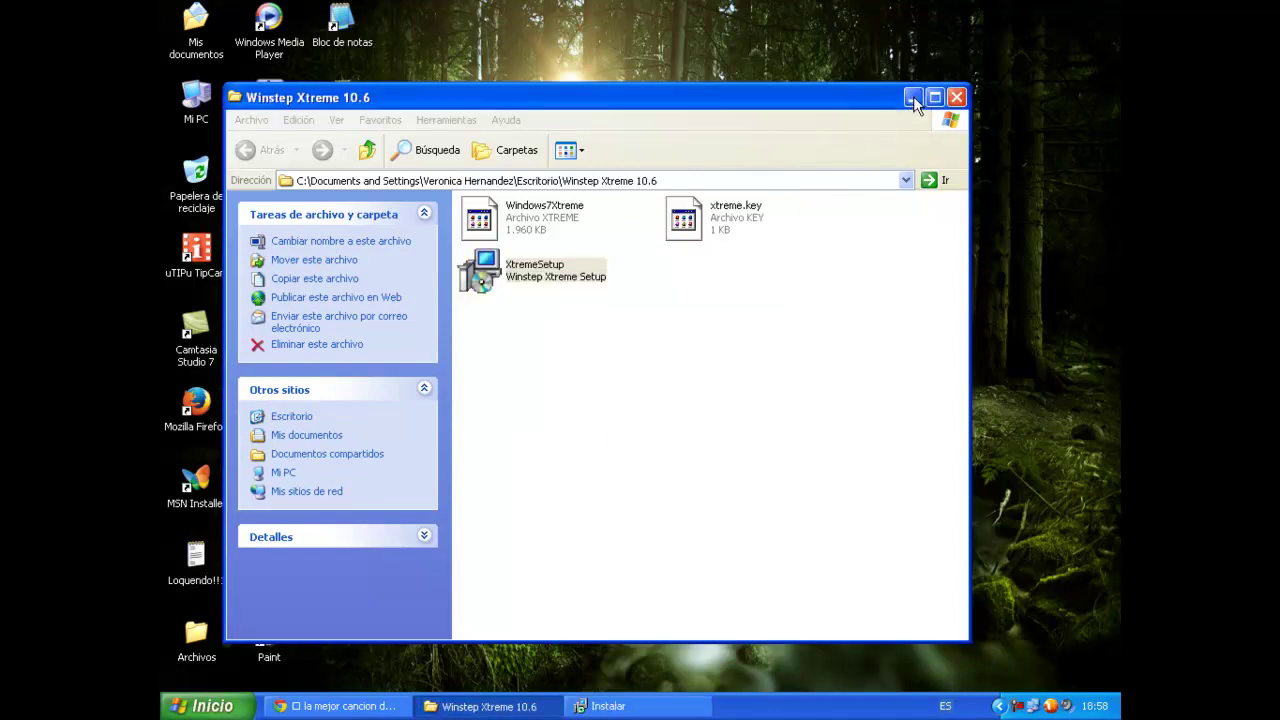
pyautogui.click(684, 399)
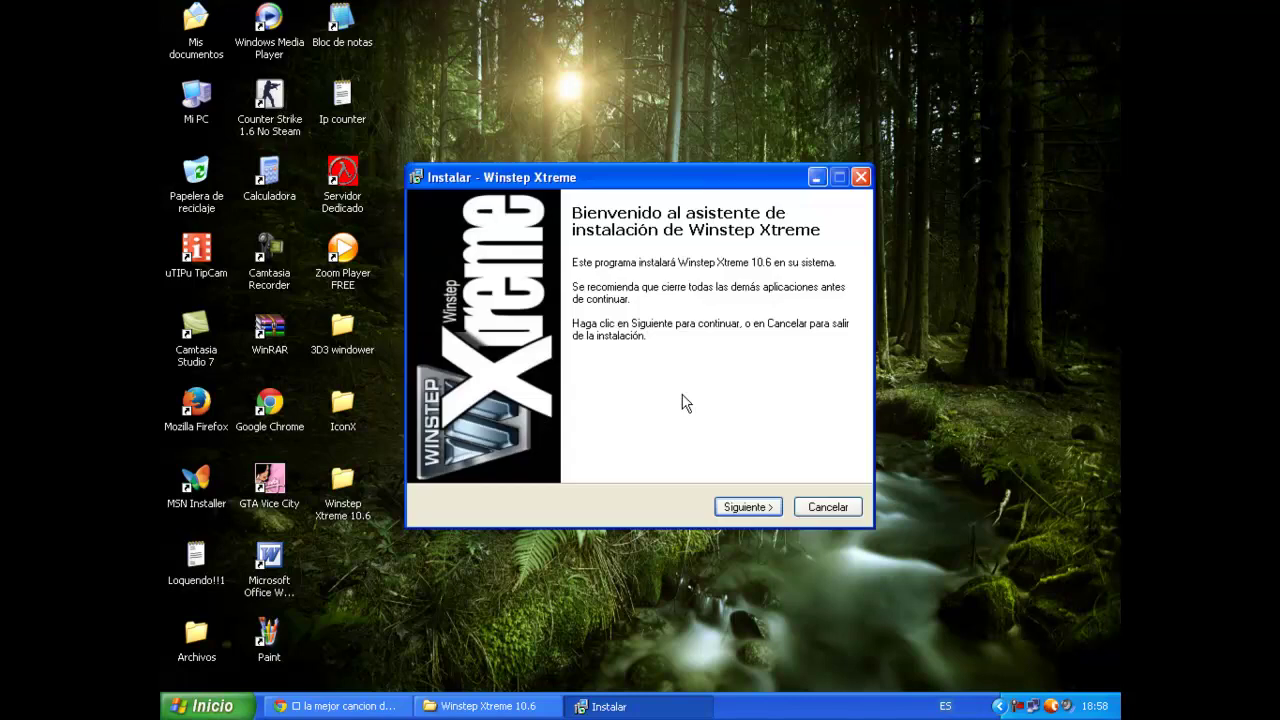
# Accept the Winstep Xtreme licence agreement and start the installation in C:\Archivos de programa\Winstep with the default options
pyautogui.click(737, 510)
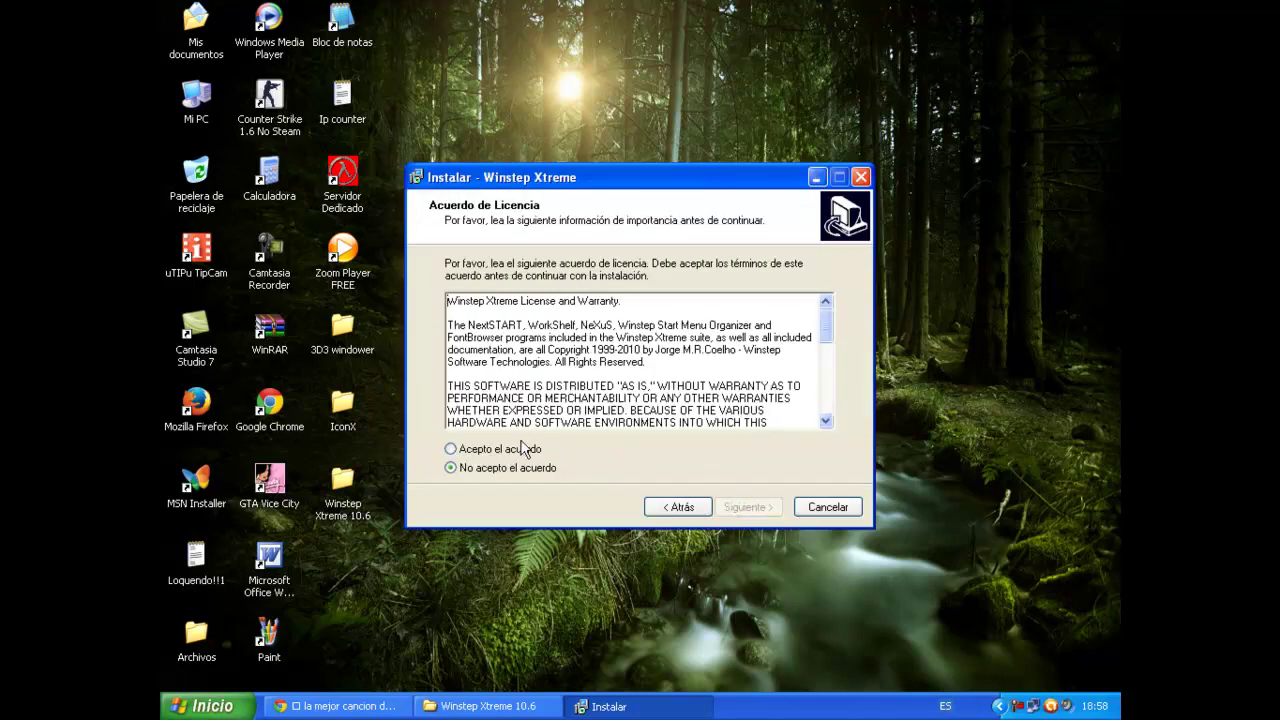
pyautogui.click(524, 451)
pyautogui.click(750, 508)
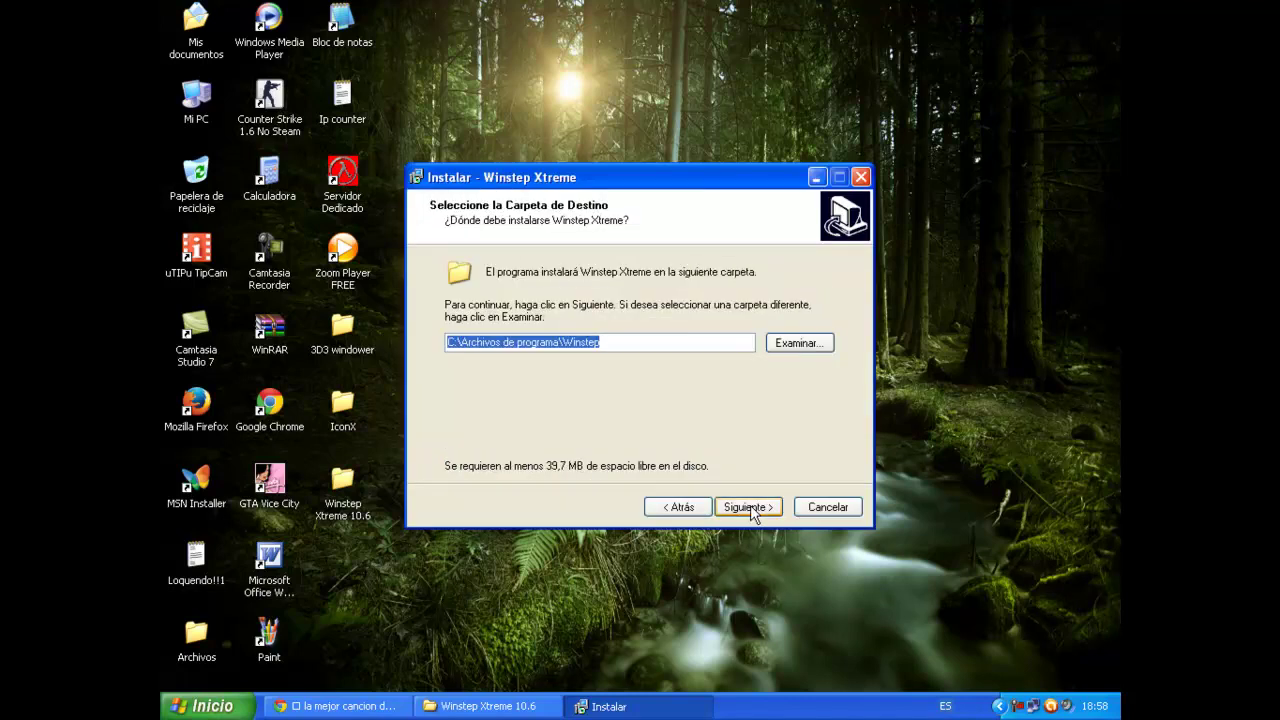
pyautogui.click(750, 508)
pyautogui.click(750, 508)
pyautogui.click(750, 508)
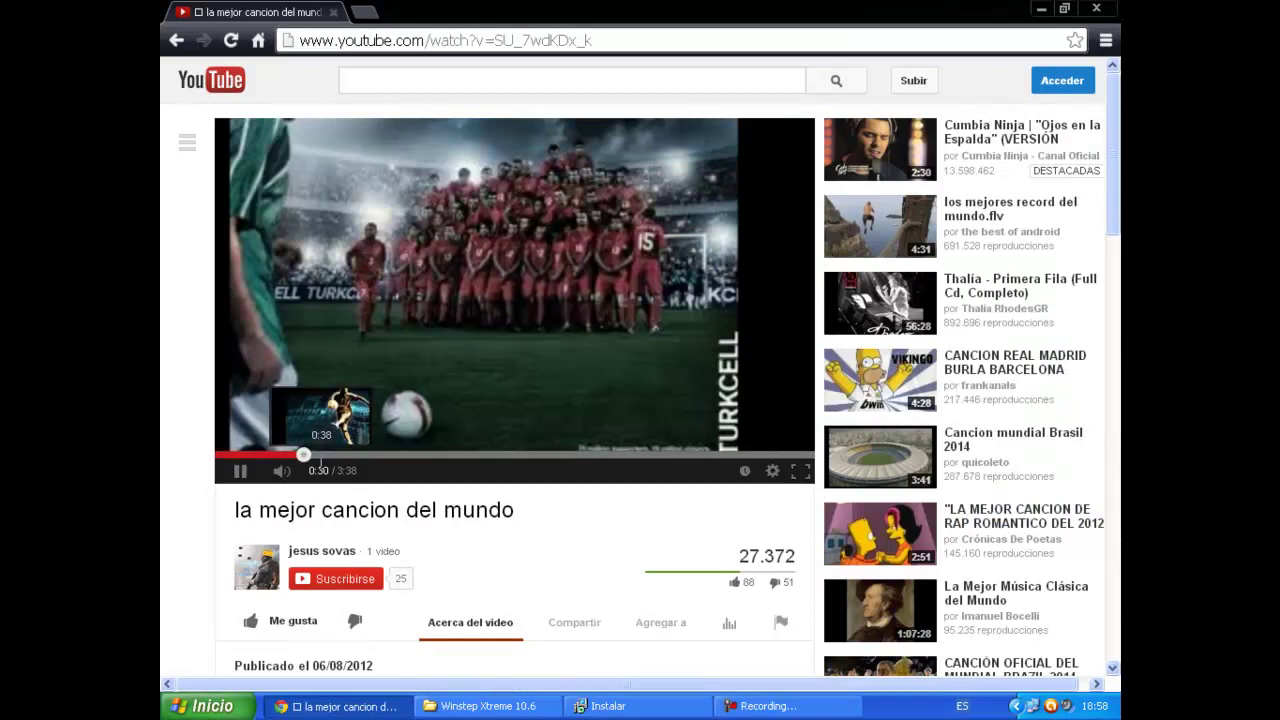
# Shift the video's playback position slightly forward to about 0:30 and minimise the browser
pyautogui.moveTo(304, 457); pyautogui.dragTo(305, 461)
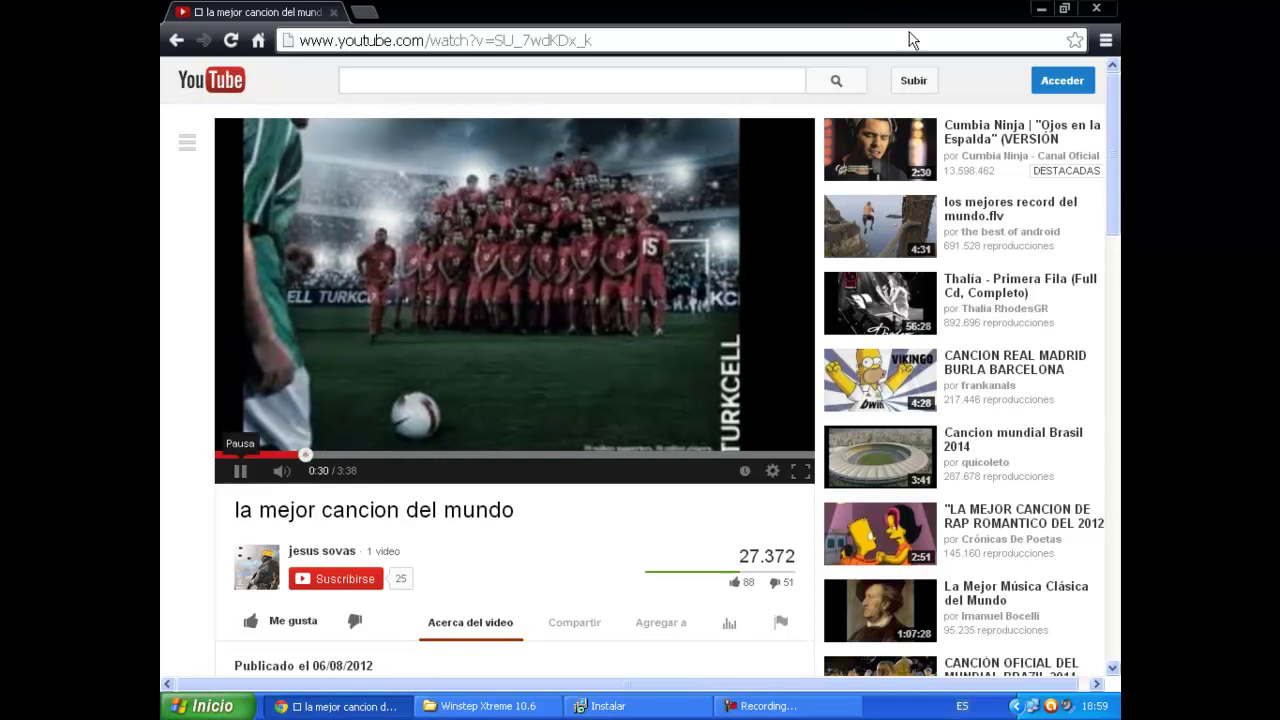
pyautogui.click(1040, 8)
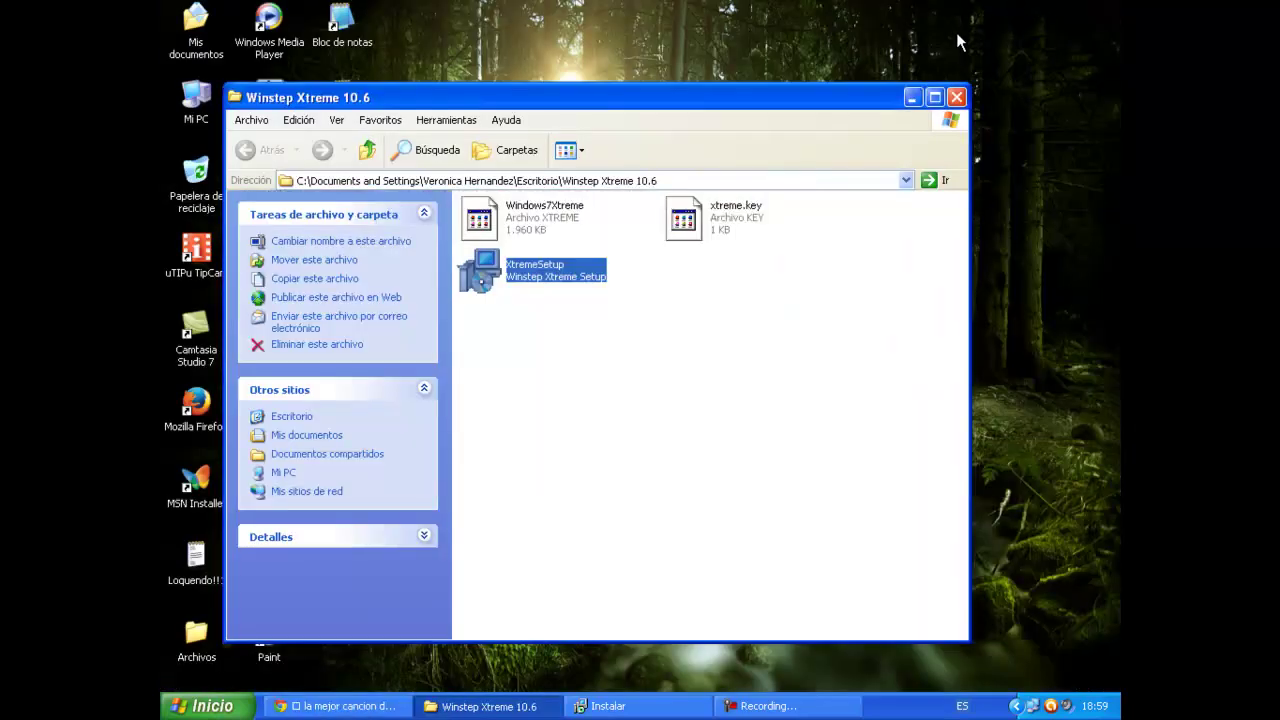
# Minimise the folder window and finish the Winstep Xtreme setup with launching the program deselected
pyautogui.click(912, 97)
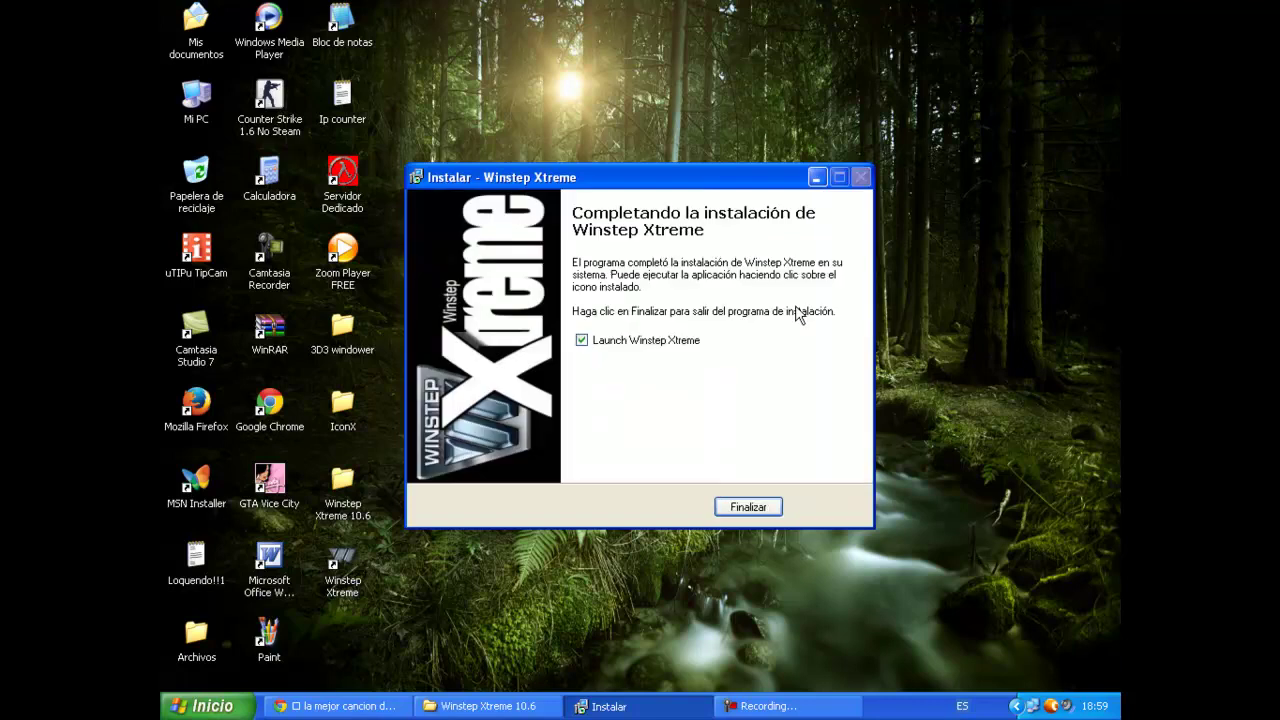
pyautogui.click(688, 341)
pyautogui.click(728, 509)
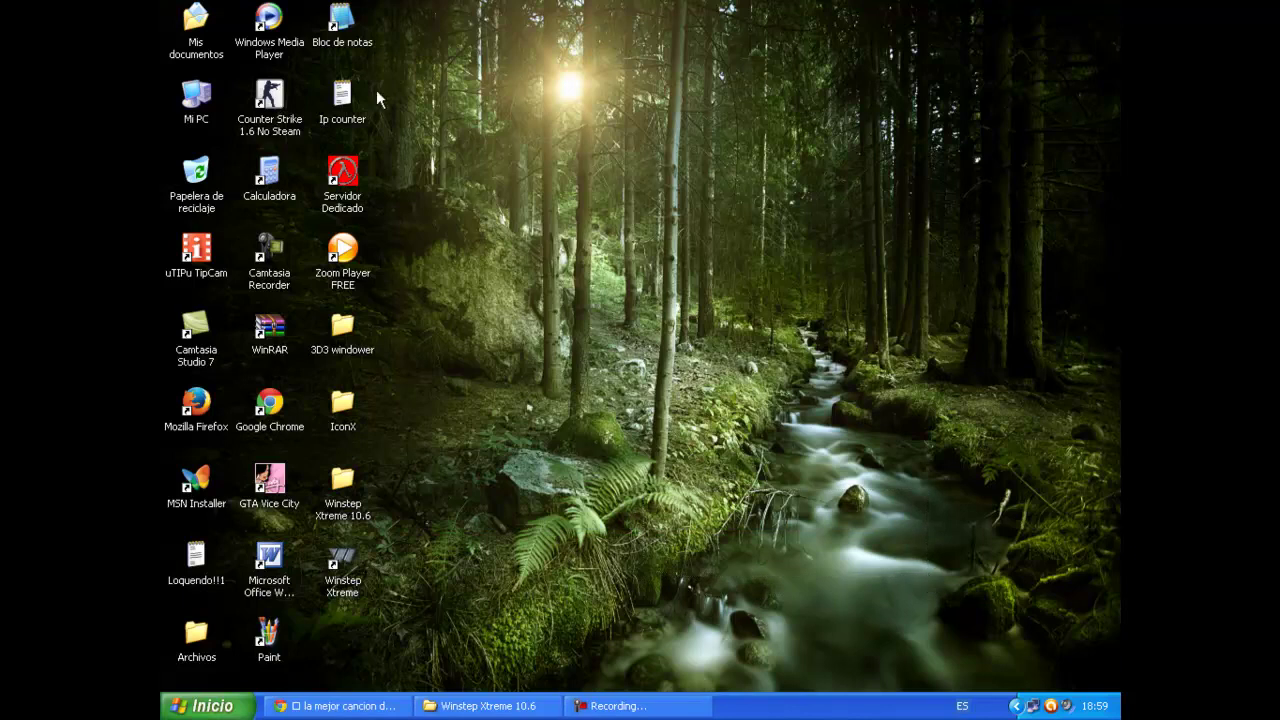
# Open a new Notepad note and start a message beginning with "es"
pyautogui.click(354, 16)
pyautogui.write('es')
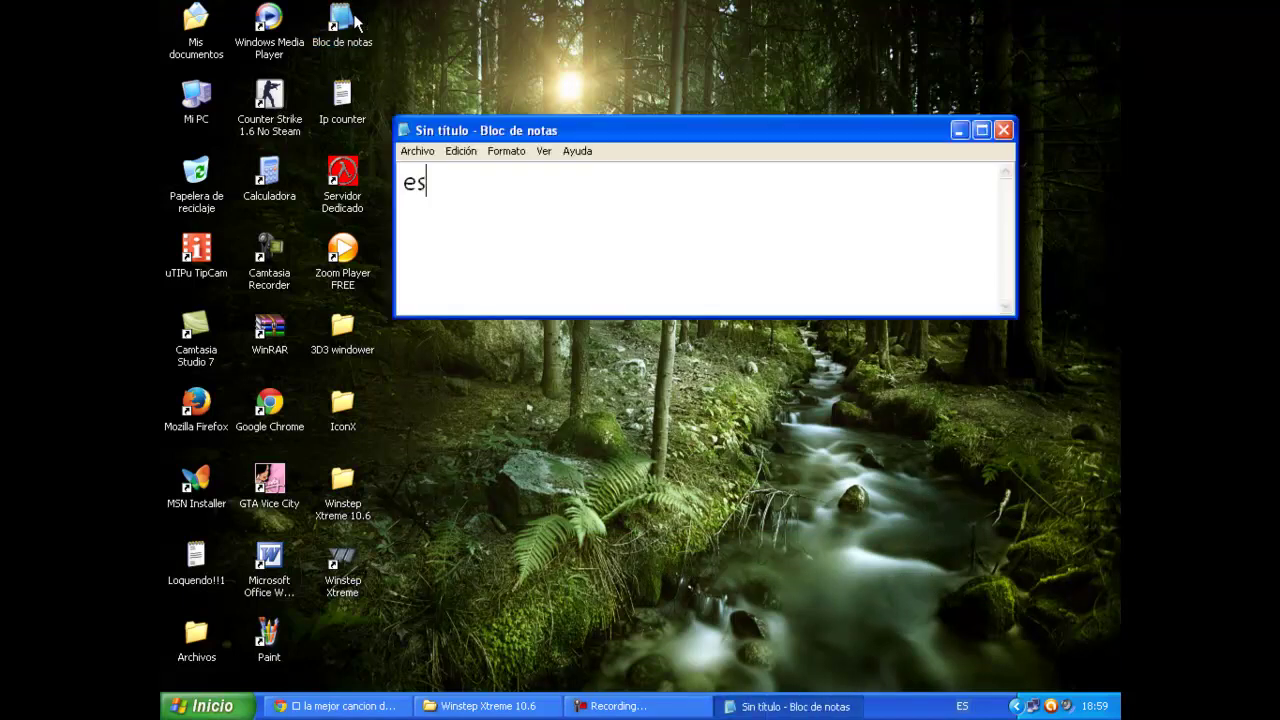
pyautogui.write('èr')
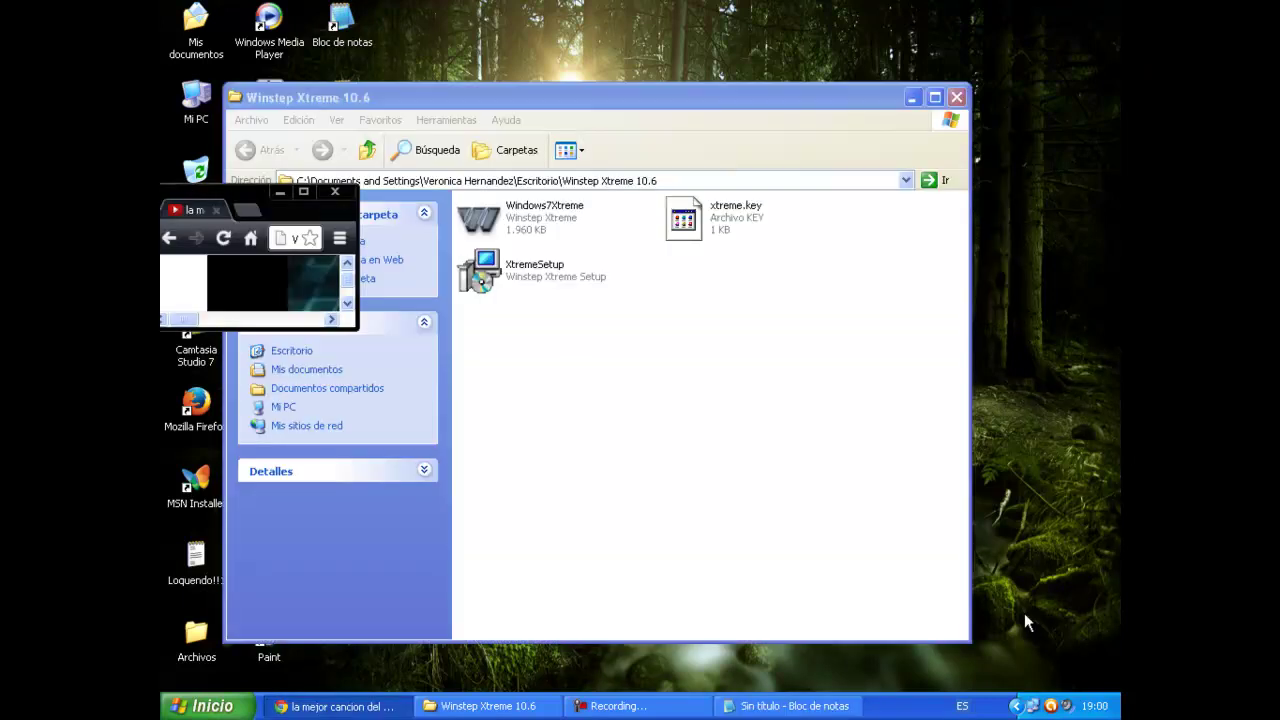
# Minimise the small browser window and close the Winstep Xtreme 10.6 folder
pyautogui.click(279, 191)
pyautogui.moveTo(582, 350); pyautogui.dragTo(697, 424)
pyautogui.click(956, 97)
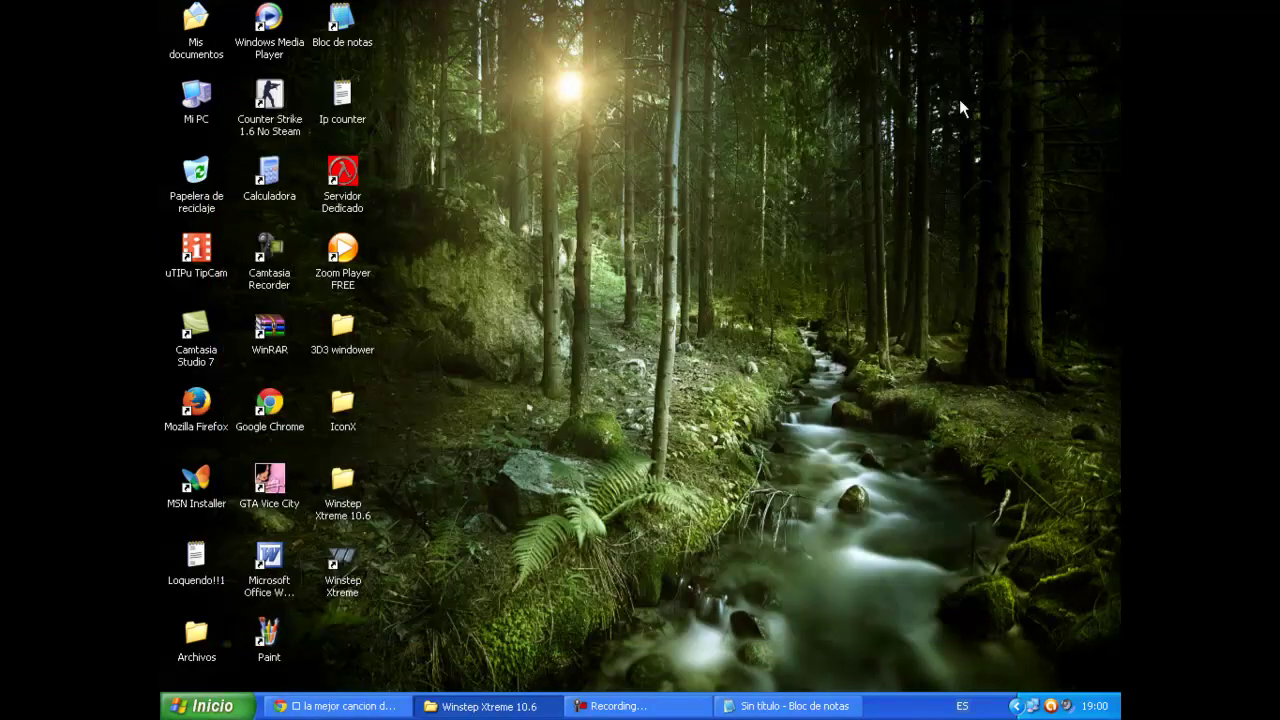
# Bring the minimised Notepad window back onto the desktop
pyautogui.rightClick(526, 369)
pyautogui.click(545, 397)
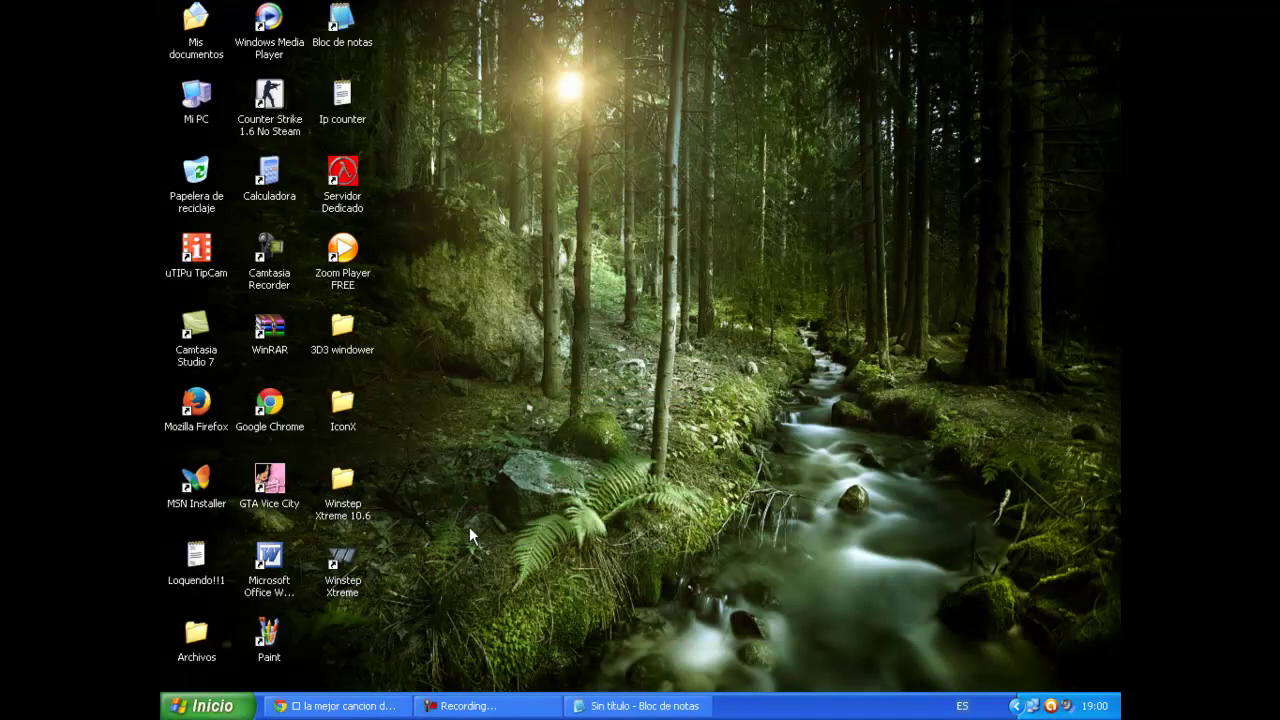
pyautogui.click(640, 706)
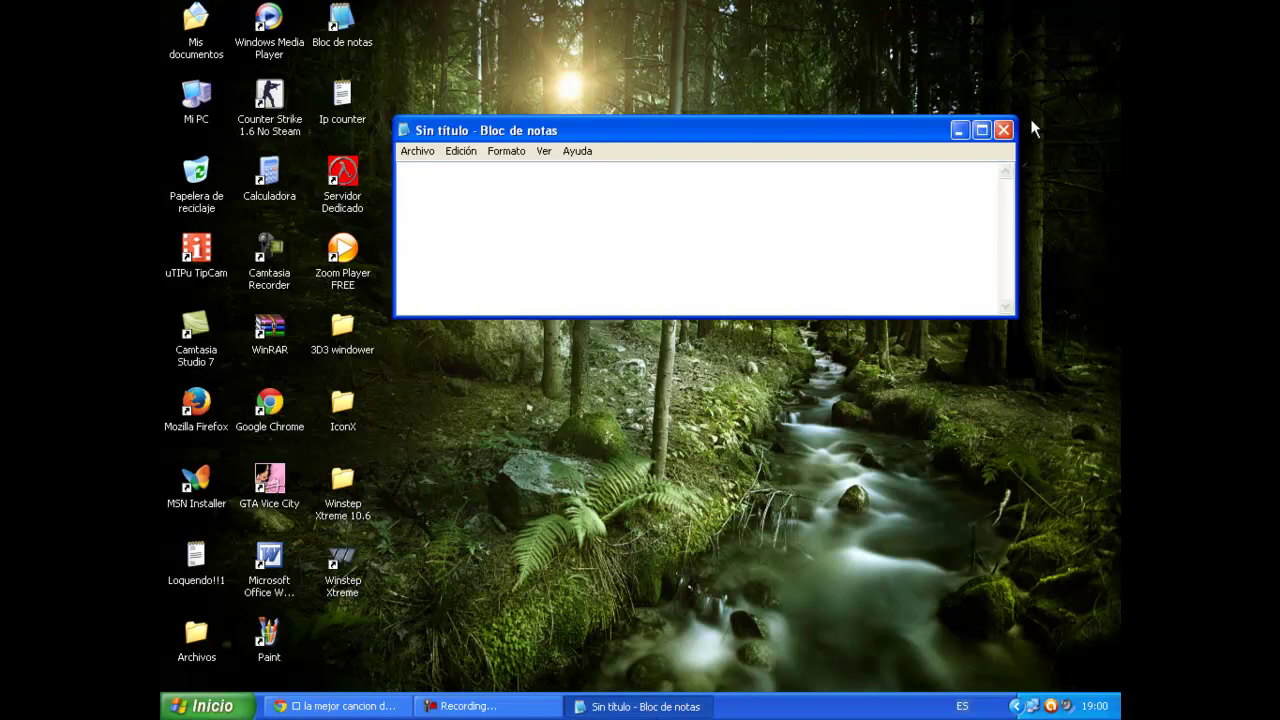
# Close the empty Notepad note and launch Winstep Xtreme, keeping the small browser window minimised while it starts
pyautogui.click(1003, 130)
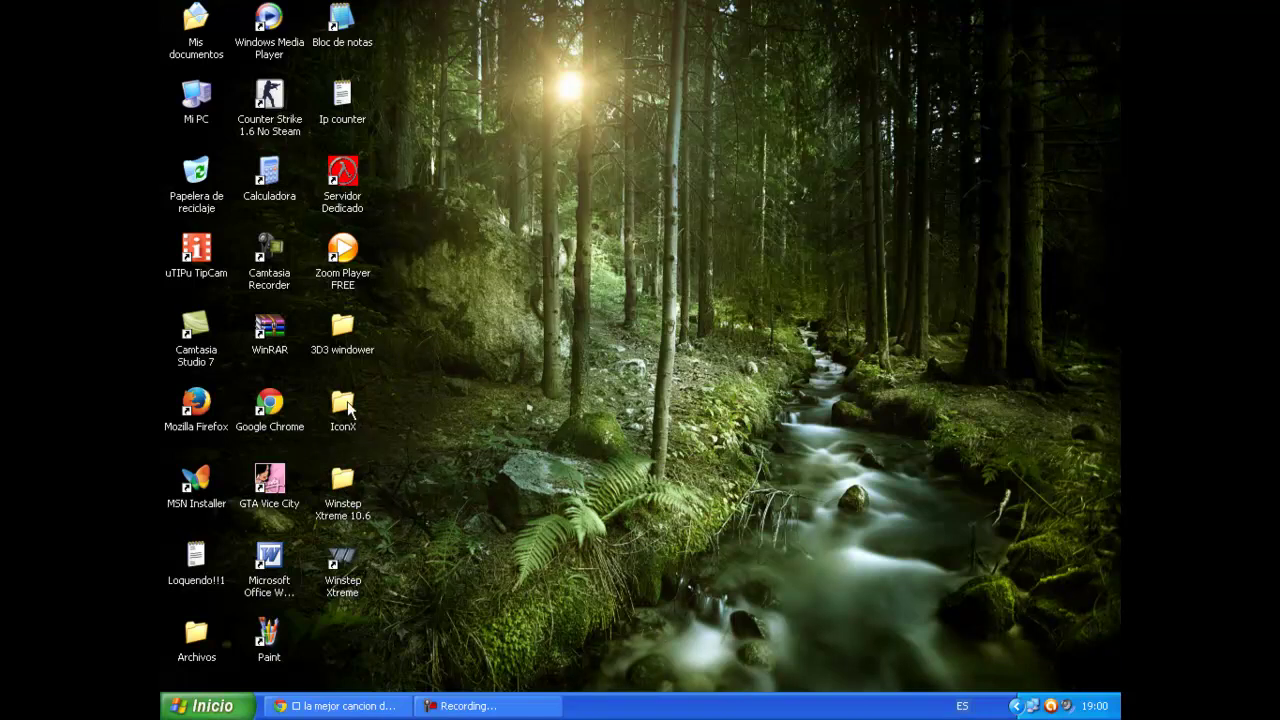
pyautogui.click(343, 562)
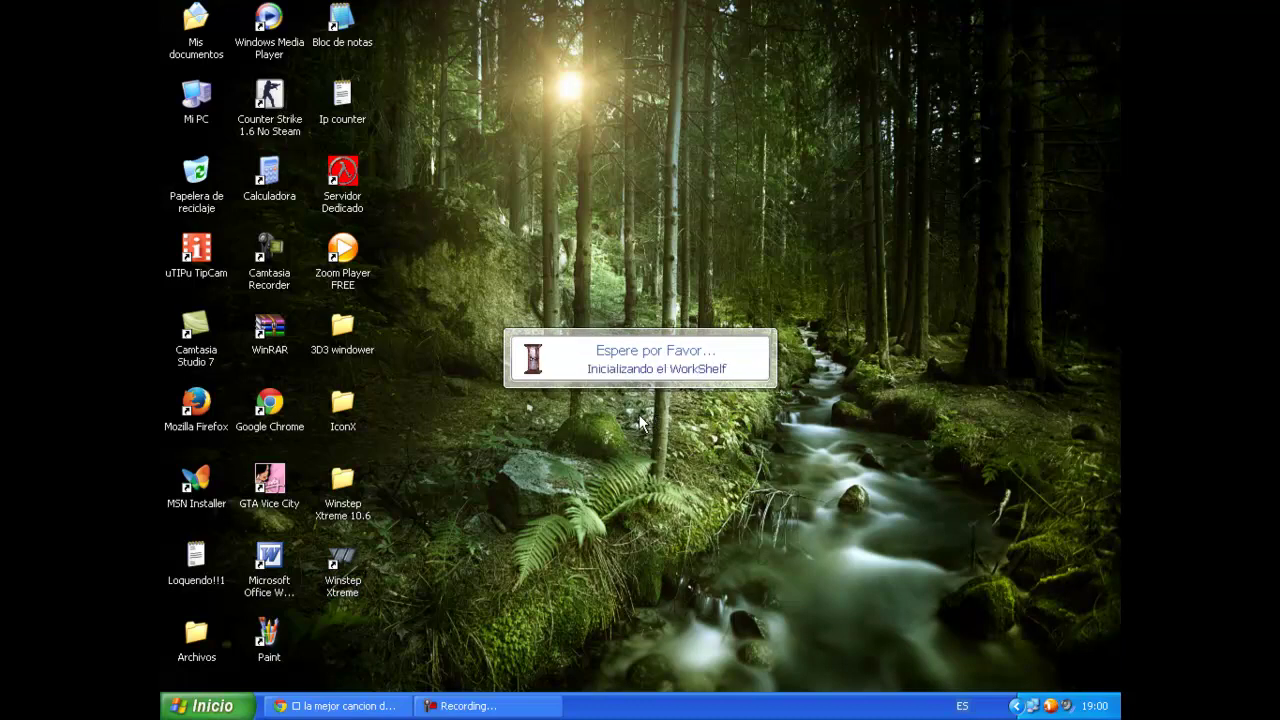
pyautogui.click(335, 706)
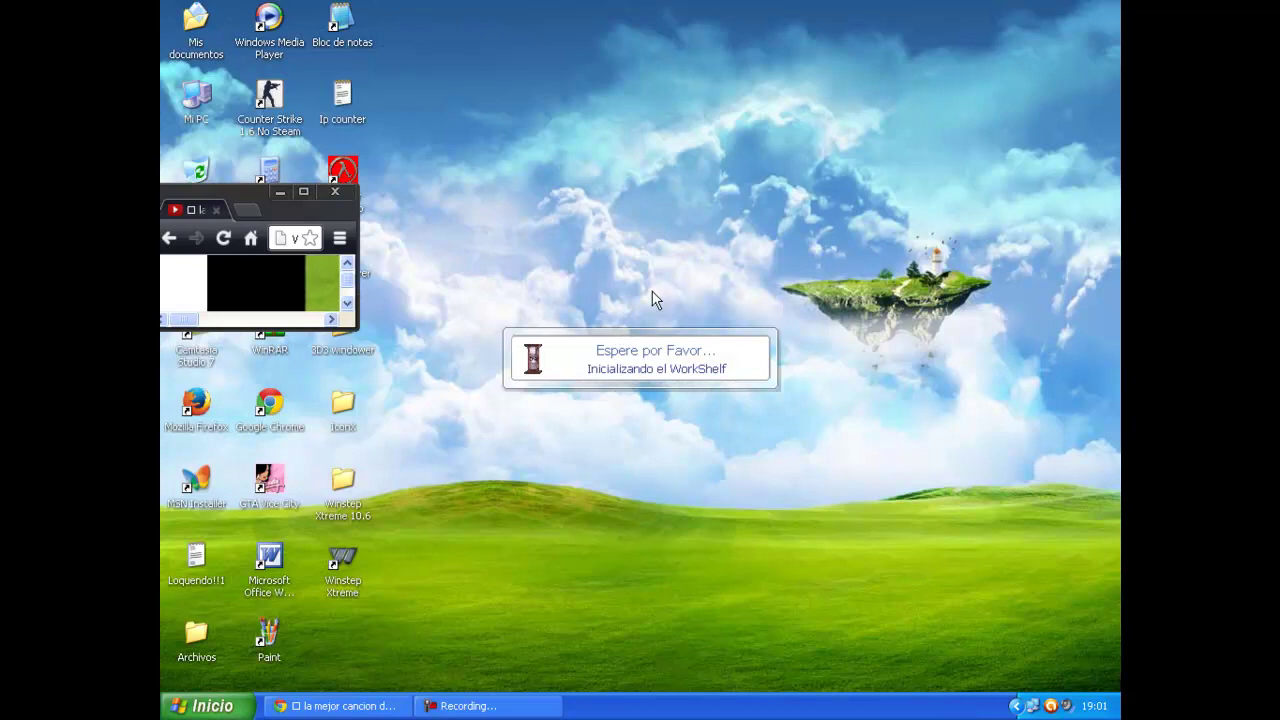
pyautogui.click(281, 191)
# Open a new Notepad note, then decline the Winstep update check and close the tip of the day
pyautogui.click(341, 15)
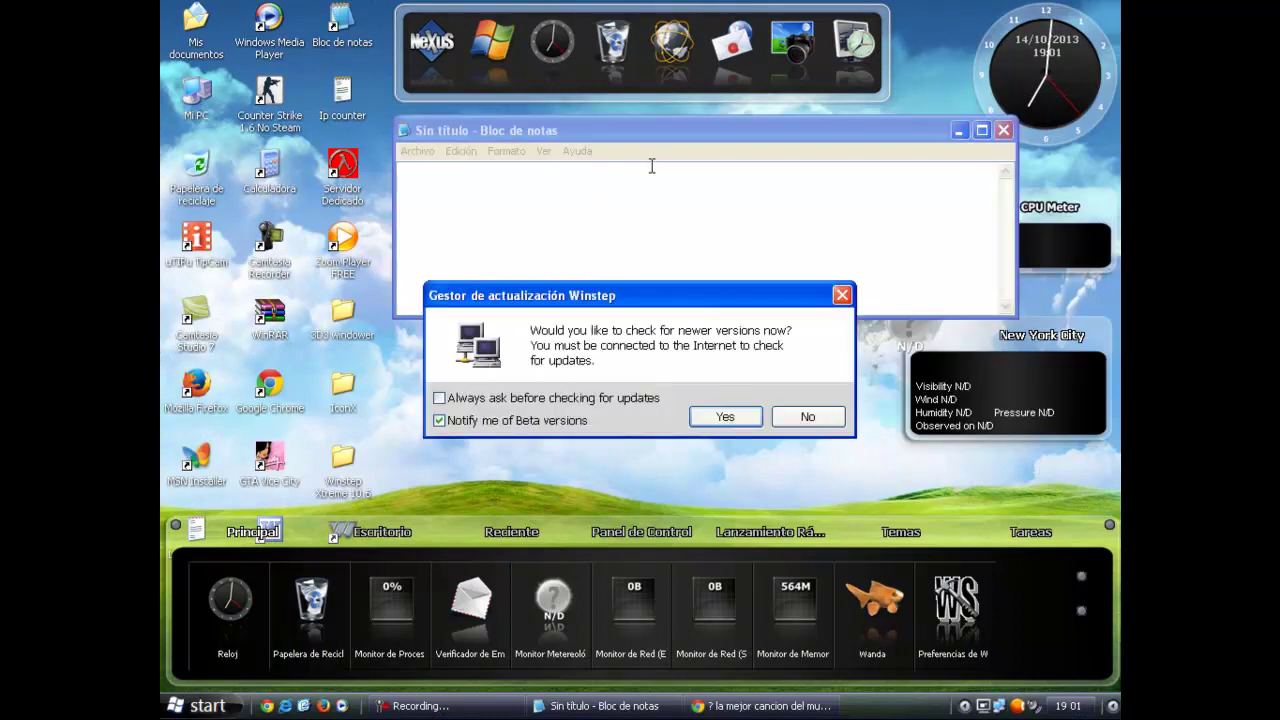
pyautogui.click(771, 483)
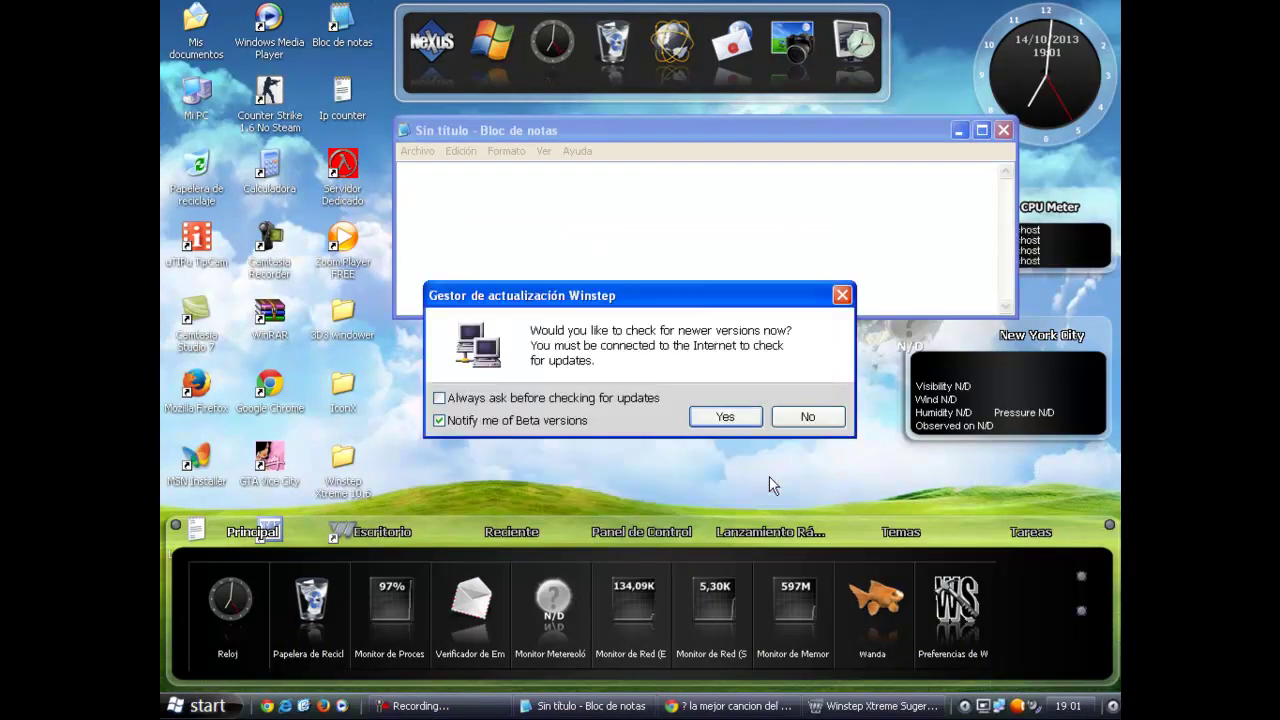
pyautogui.click(808, 412)
pyautogui.click(753, 221)
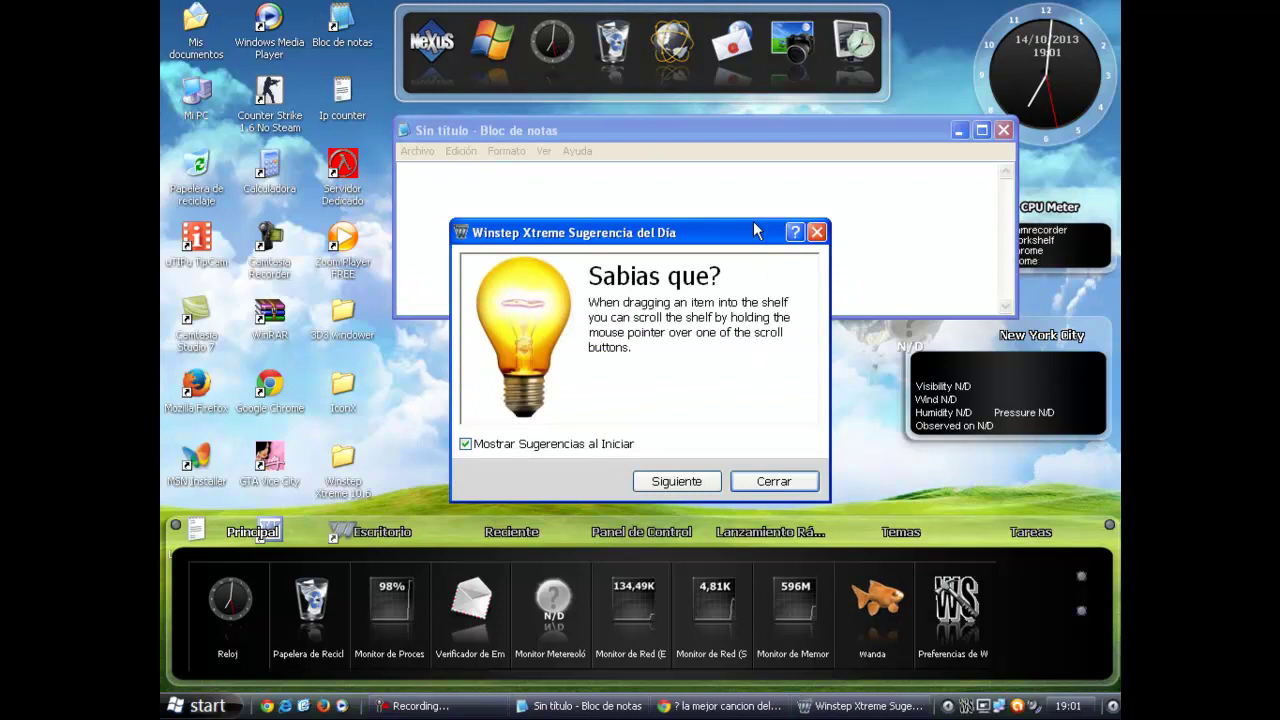
pyautogui.click(770, 482)
# Write "el cursor no cambiara" in the Notepad note and clear the text again
pyautogui.write('el ')
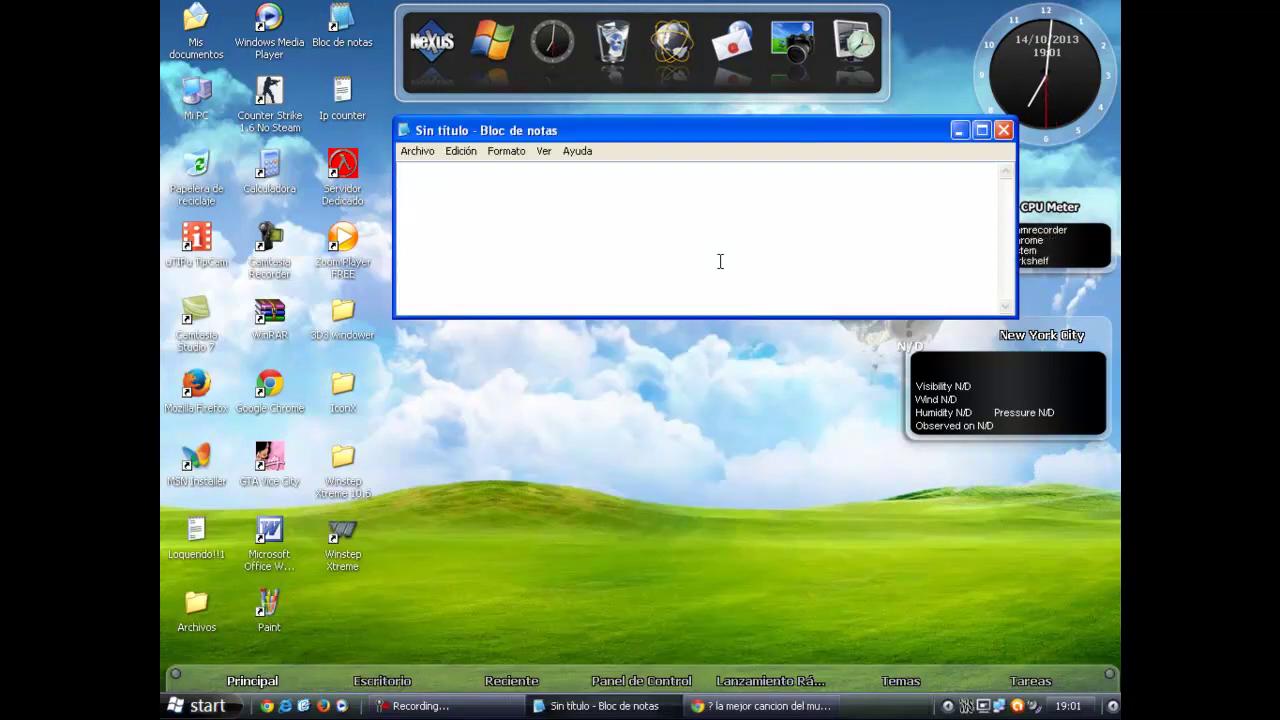
pyautogui.write('cursor')
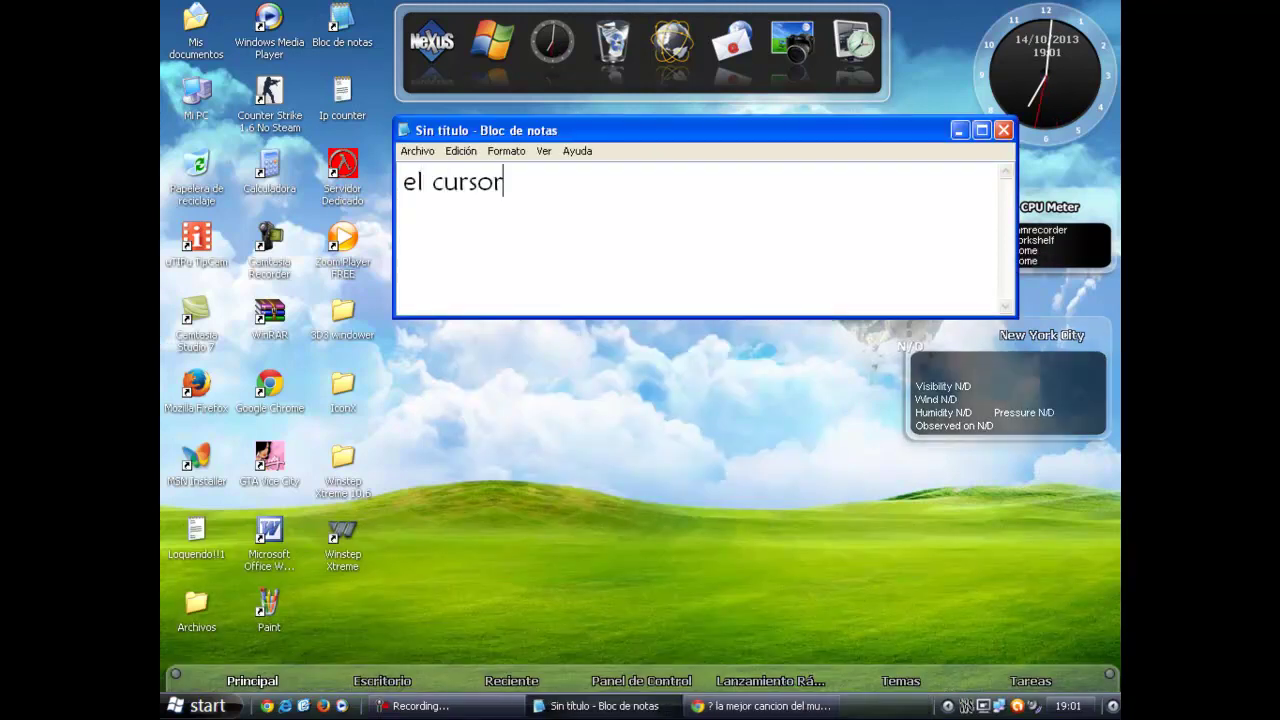
pyautogui.write(' no cambiara')
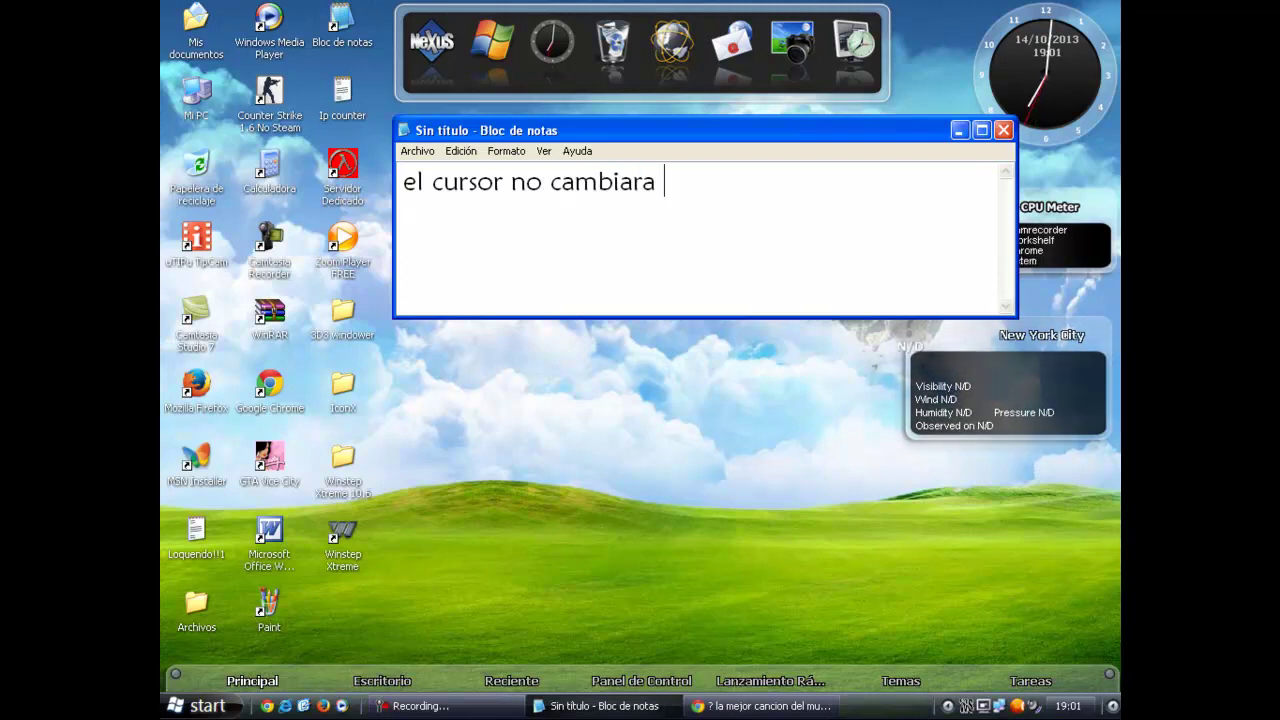
pyautogui.hotkey('ctrl', 'a')
pyautogui.press('Delete')
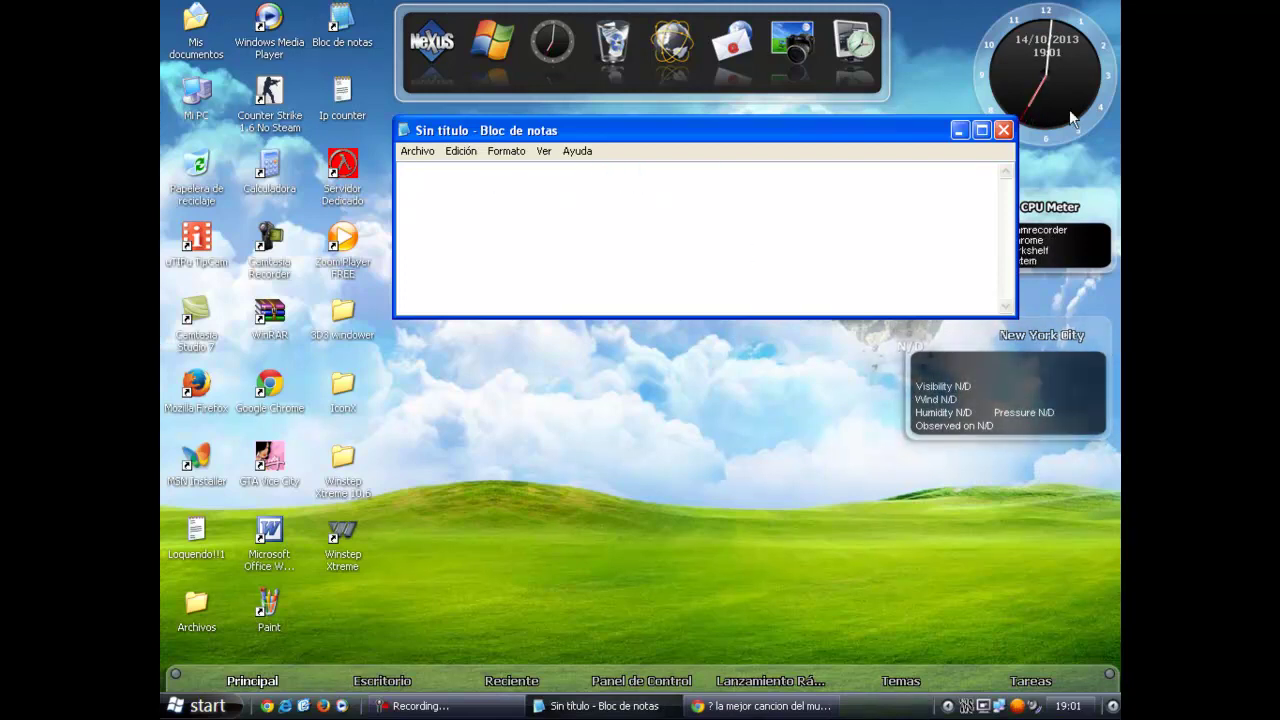
# Close the empty Notepad note and open the NextSTART preferences
pyautogui.click(1008, 137)
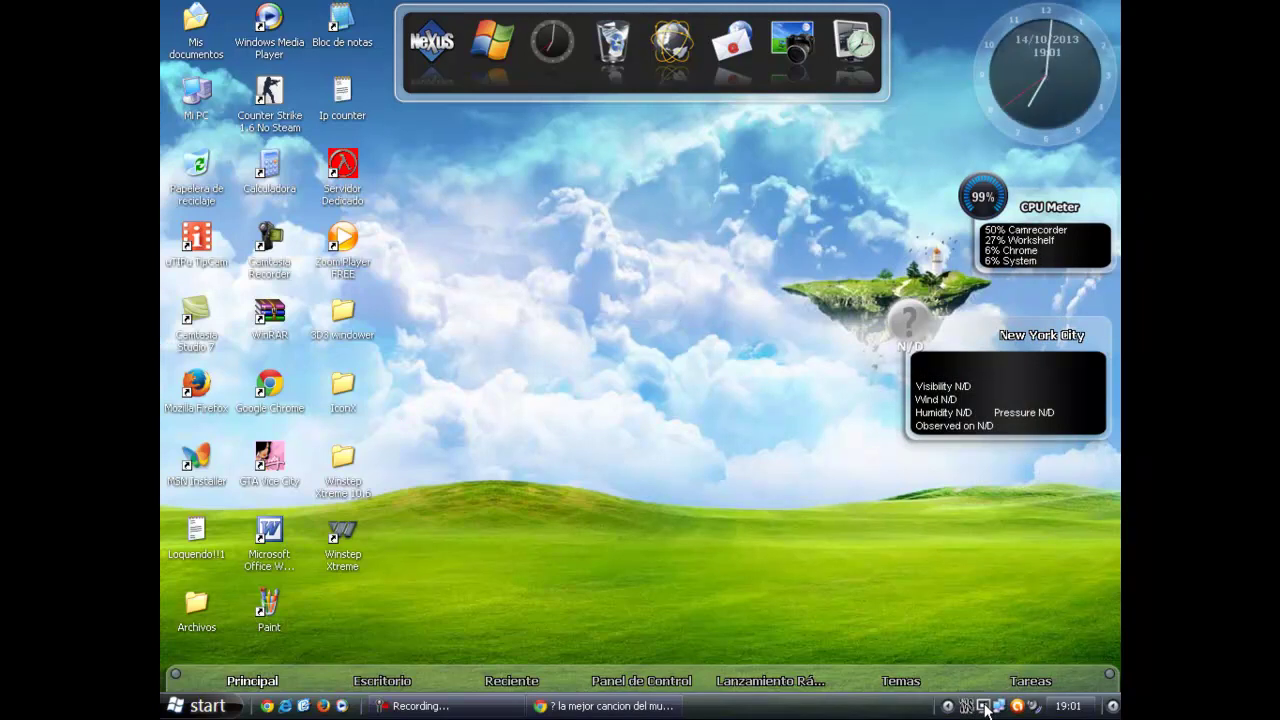
pyautogui.doubleClick(985, 706)
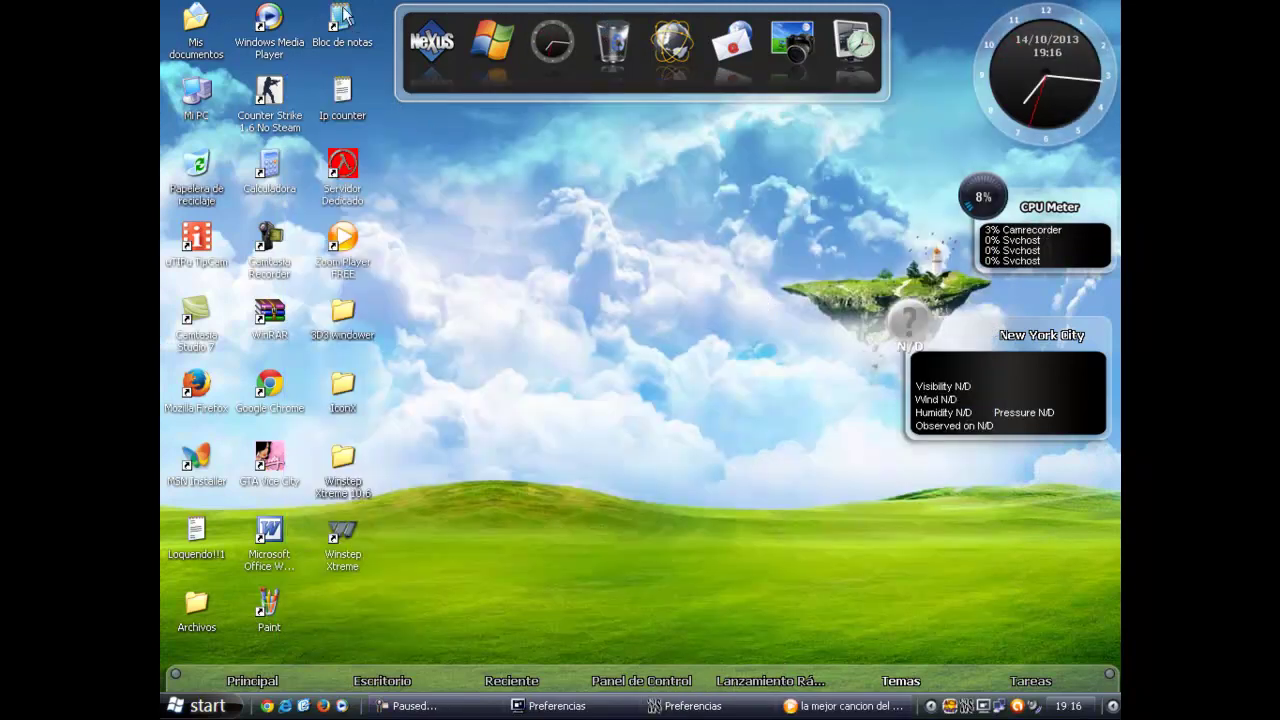
# Write "Ok seguimos" in a new Notepad note, clear the text and close the note
pyautogui.doubleClick(342, 15)
pyautogui.write('Ok seguimos')
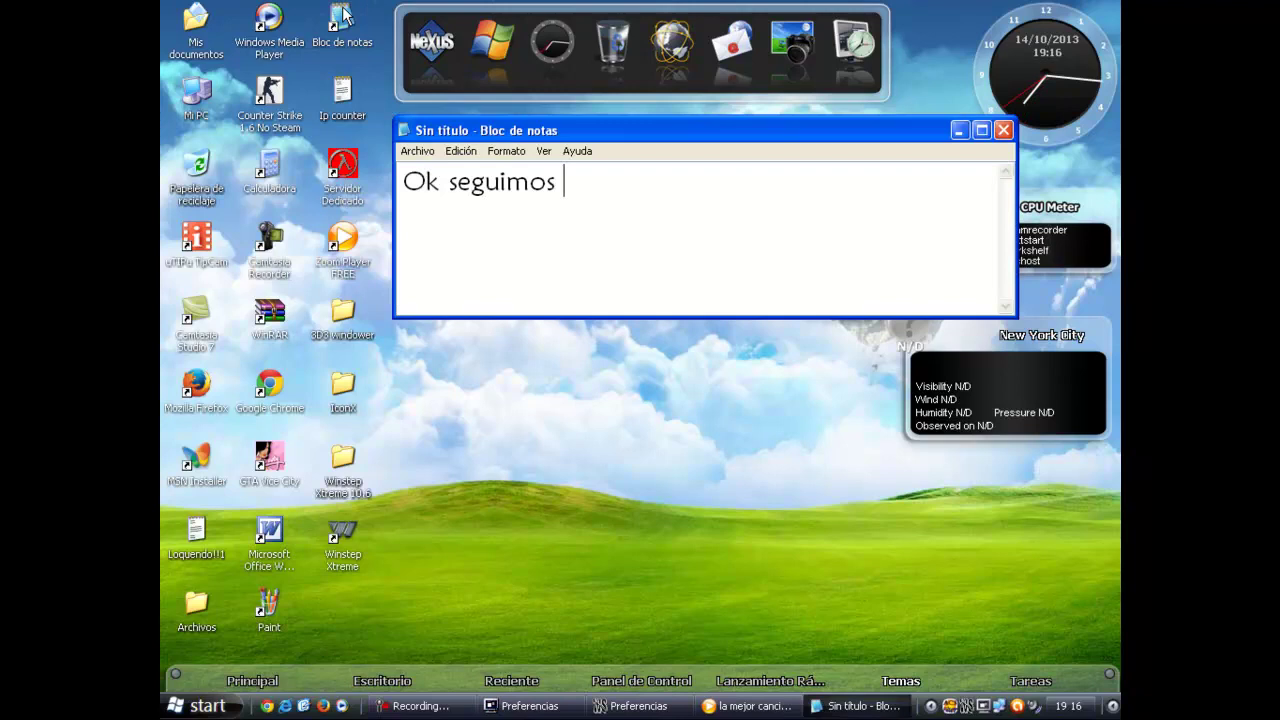
pyautogui.hotkey('ctrl', 'a')
pyautogui.press('BackSpace')
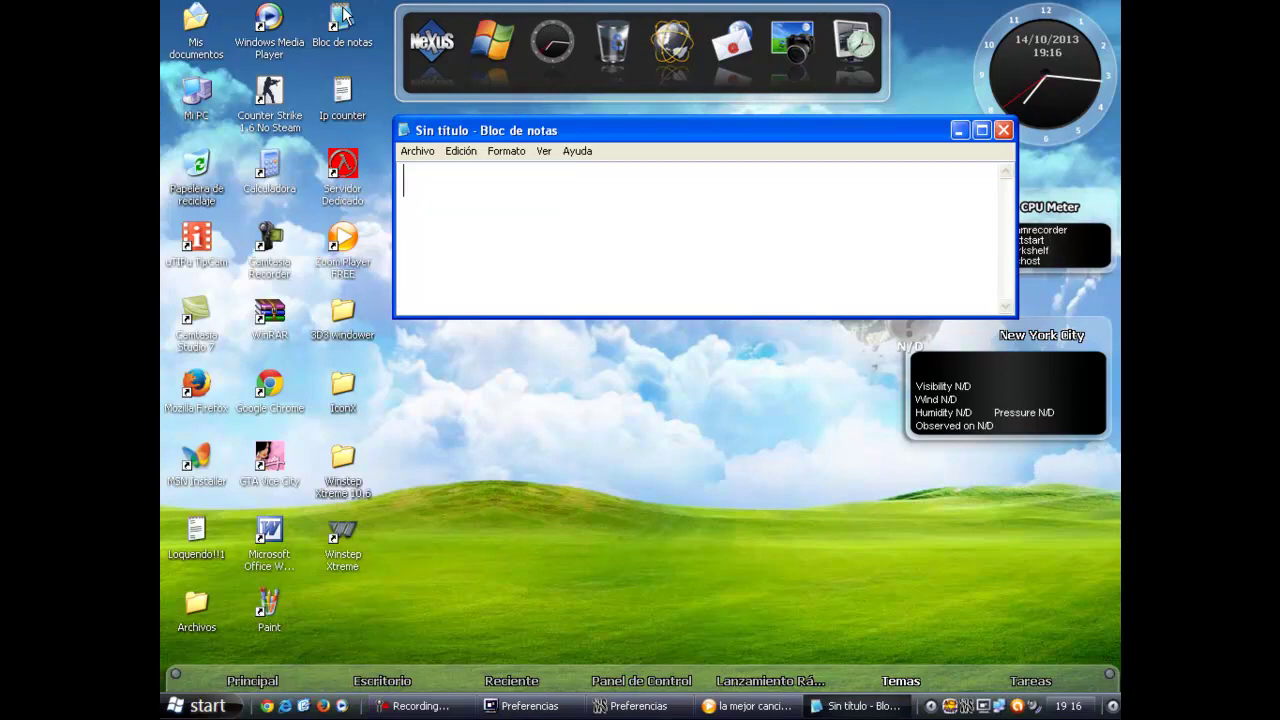
pyautogui.click(1003, 129)
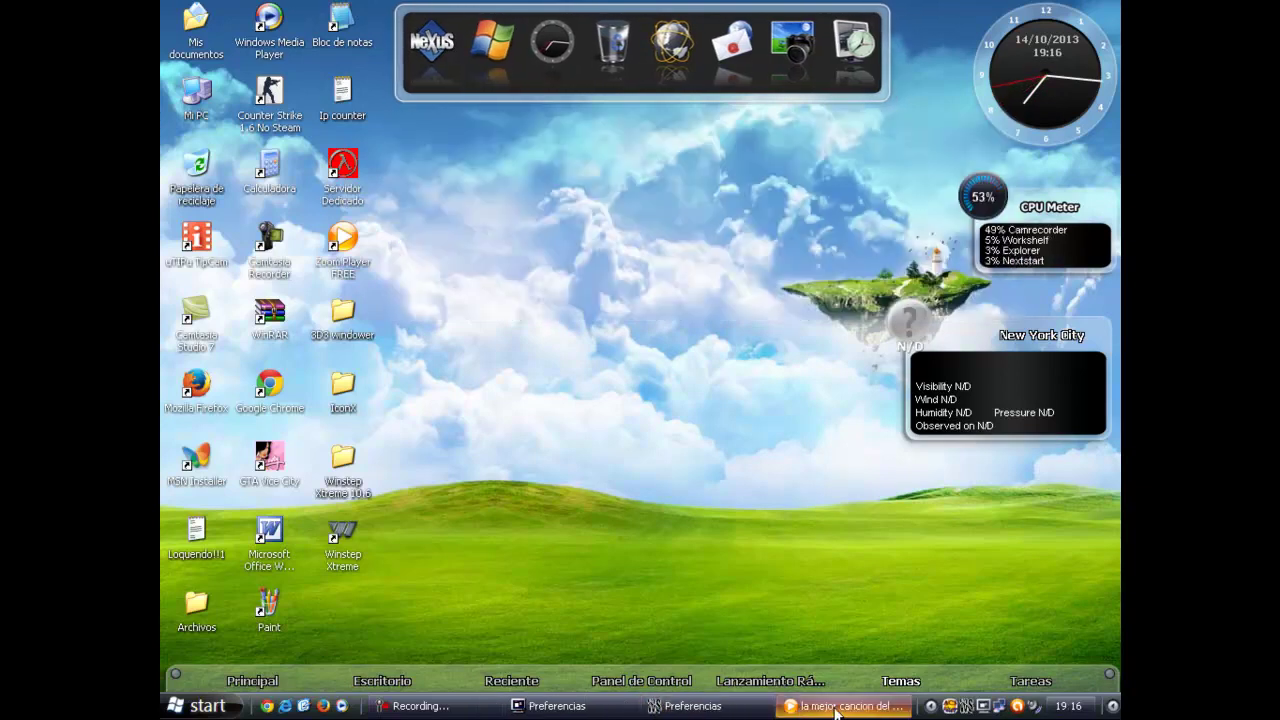
# Play "la mejor cancion del mundo" with the media player minimised, and refresh the desktop
pyautogui.click(835, 706)
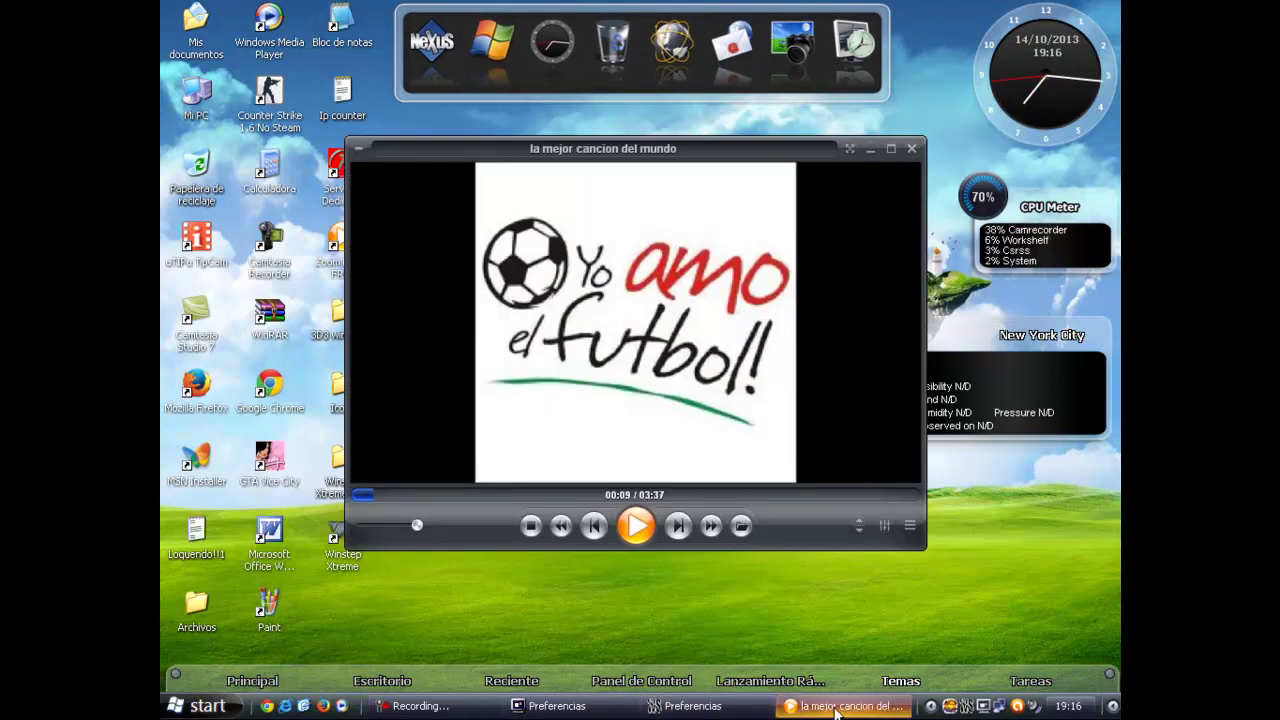
pyautogui.click(869, 152)
pyautogui.rightClick(633, 302)
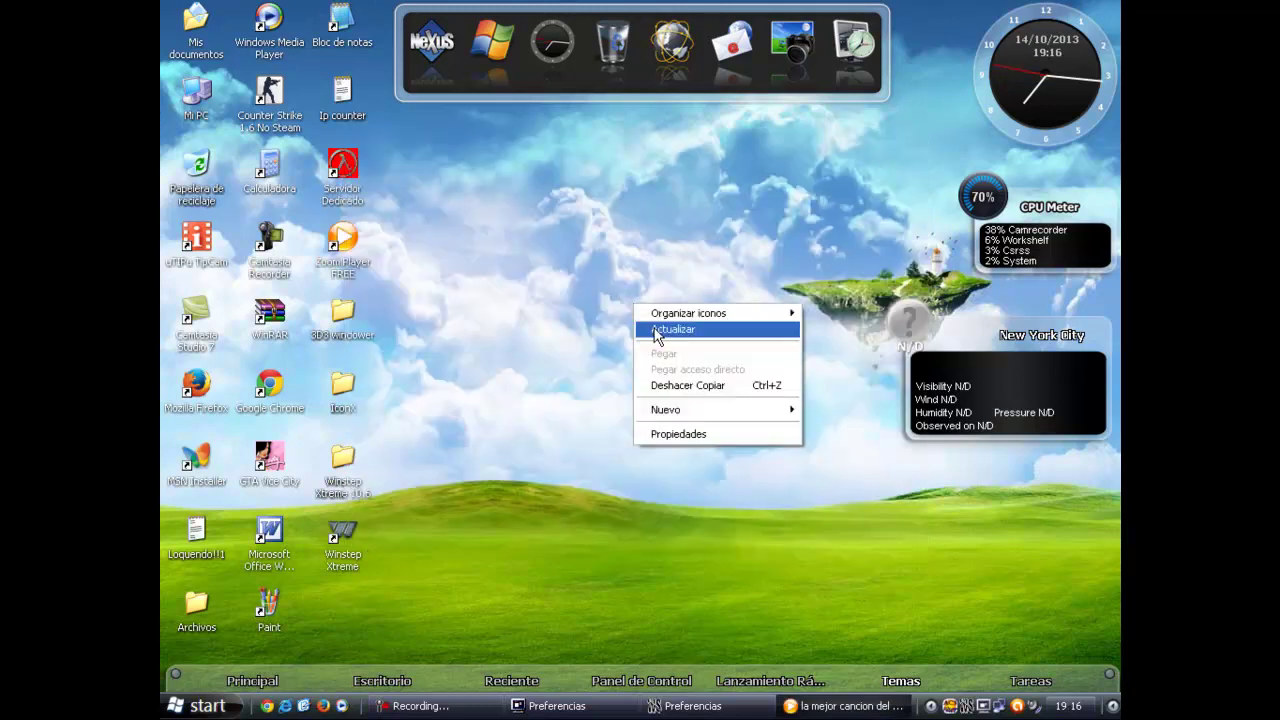
pyautogui.click(657, 330)
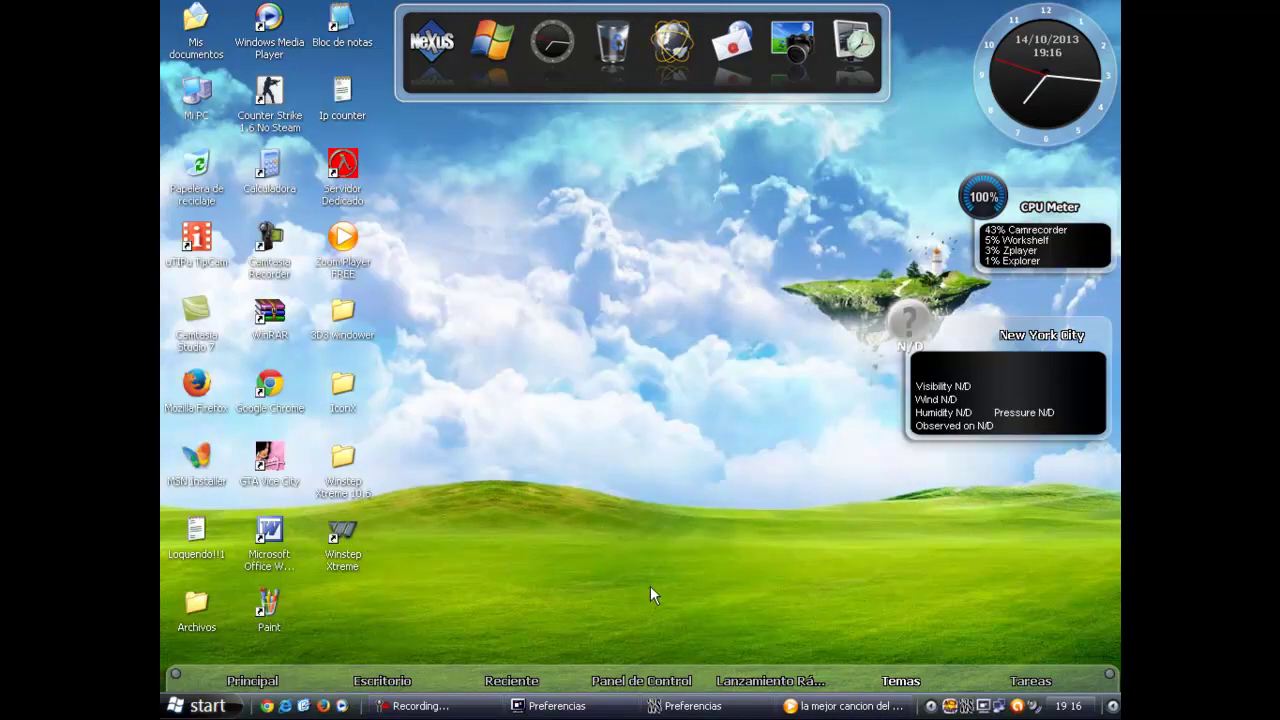
# Apply the Windows_7_Xtreme theme to all WorkShelf items and close the WorkShelf preferences
pyautogui.click(706, 706)
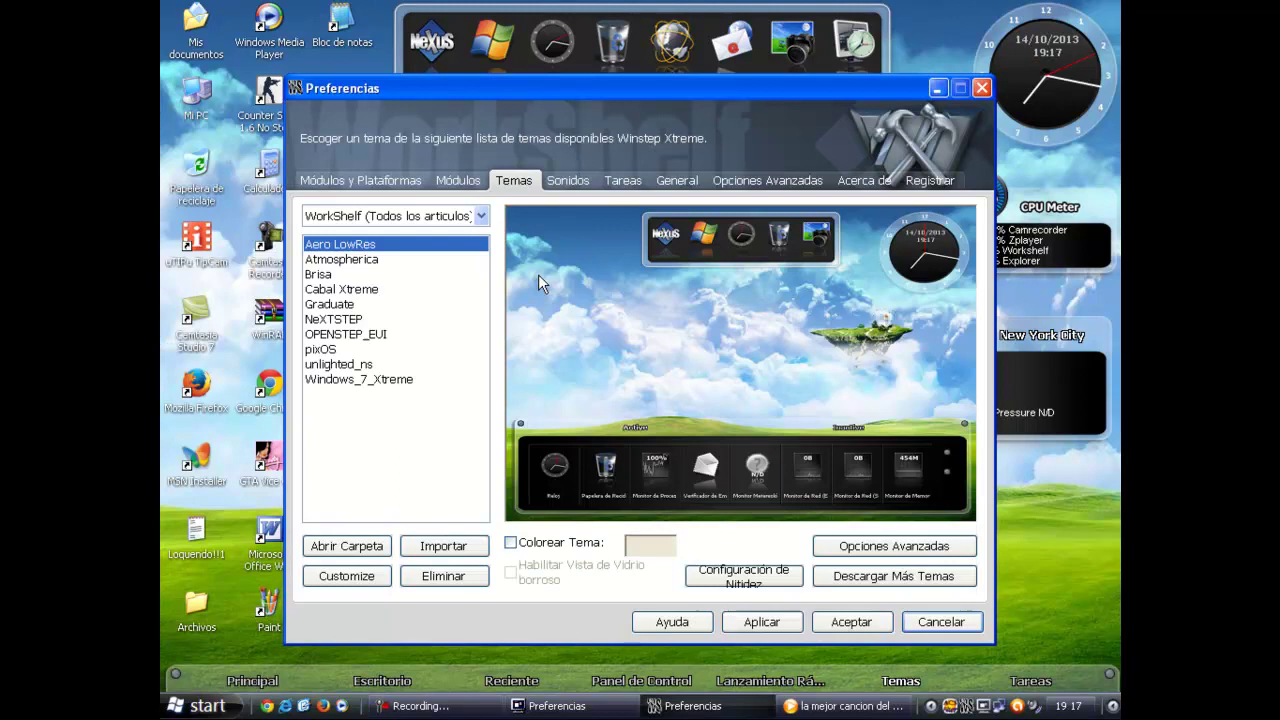
pyautogui.click(393, 381)
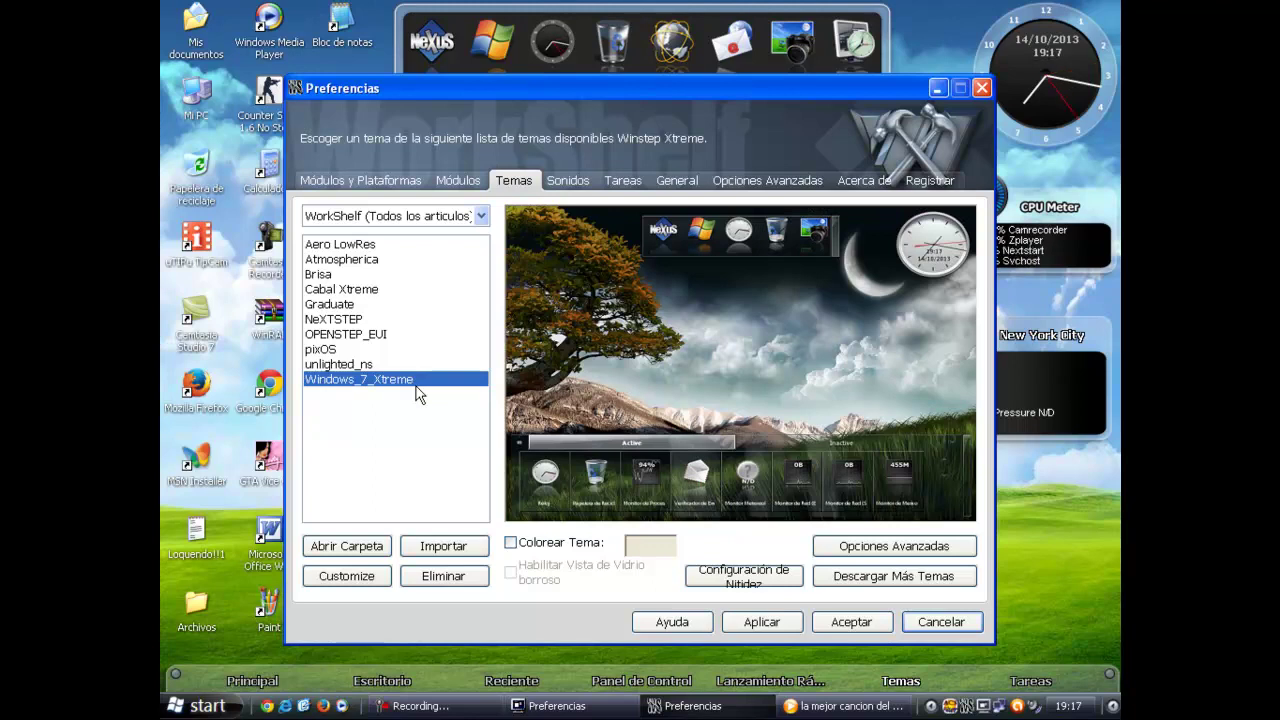
pyautogui.click(748, 624)
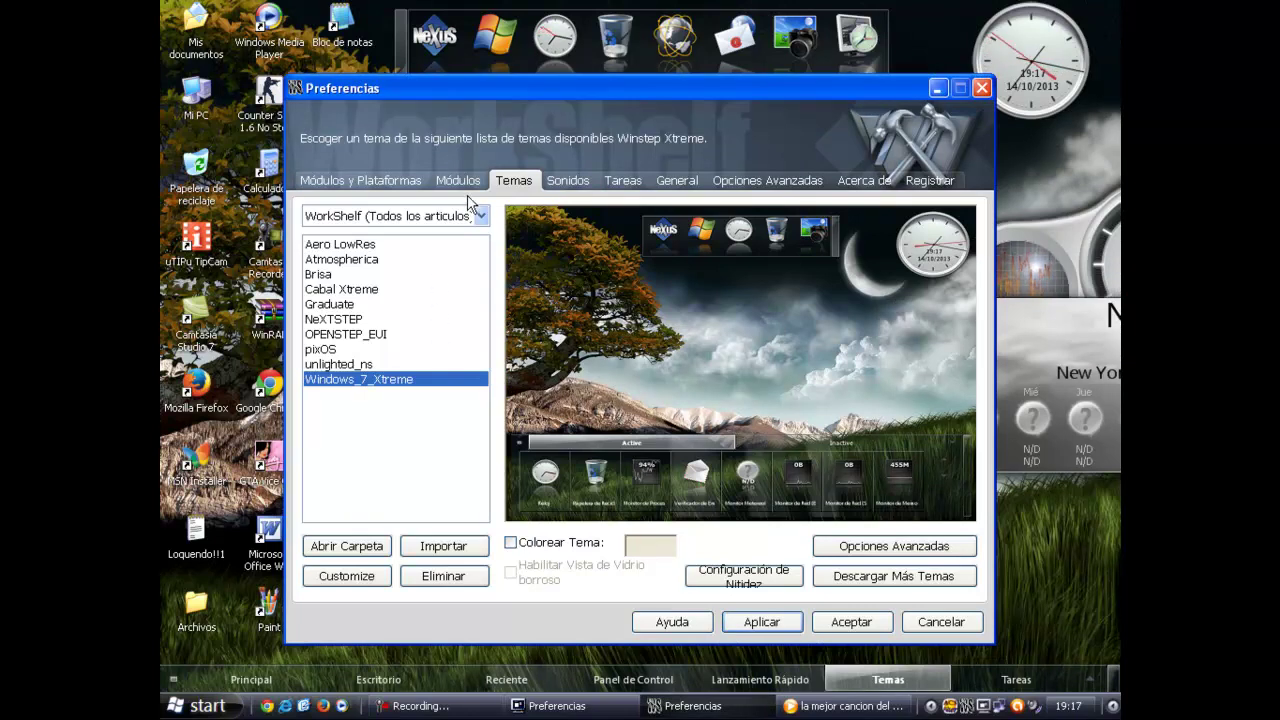
pyautogui.click(982, 88)
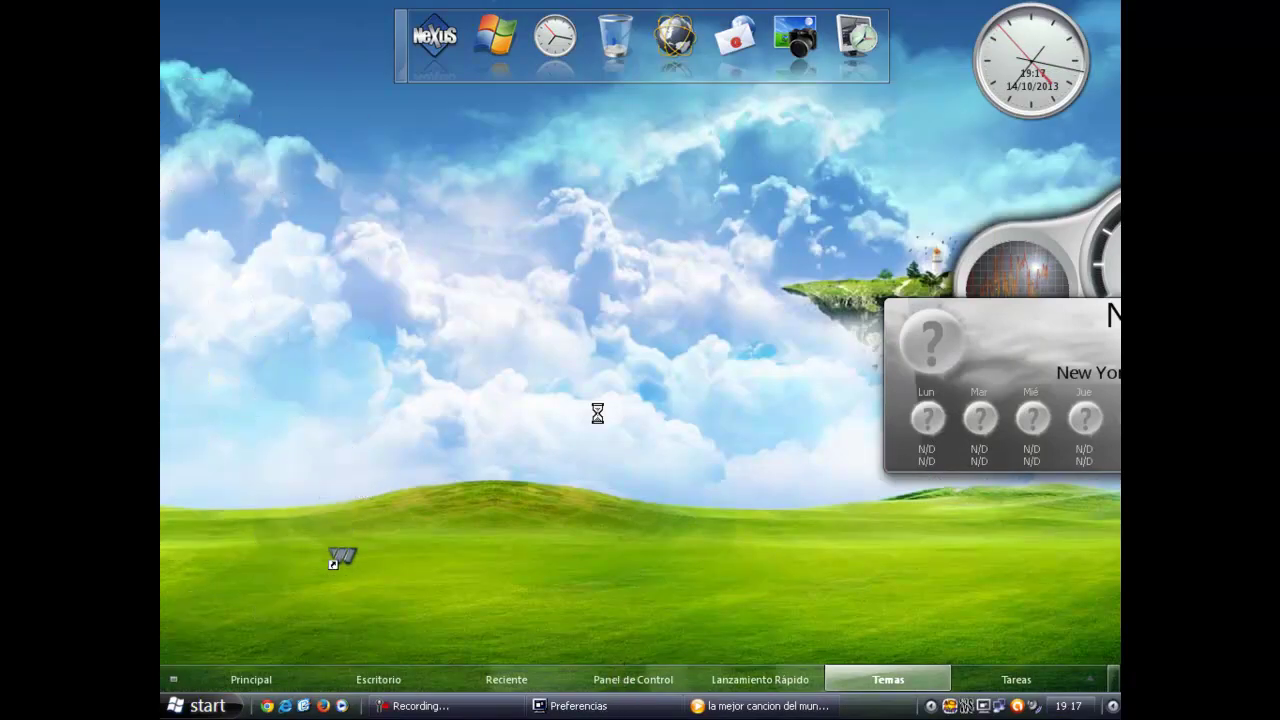
# Apply the Windows_7_Xtreme theme in the NextSTART preferences
pyautogui.moveTo(498, 220); pyautogui.dragTo(716, 482)
pyautogui.click(632, 708)
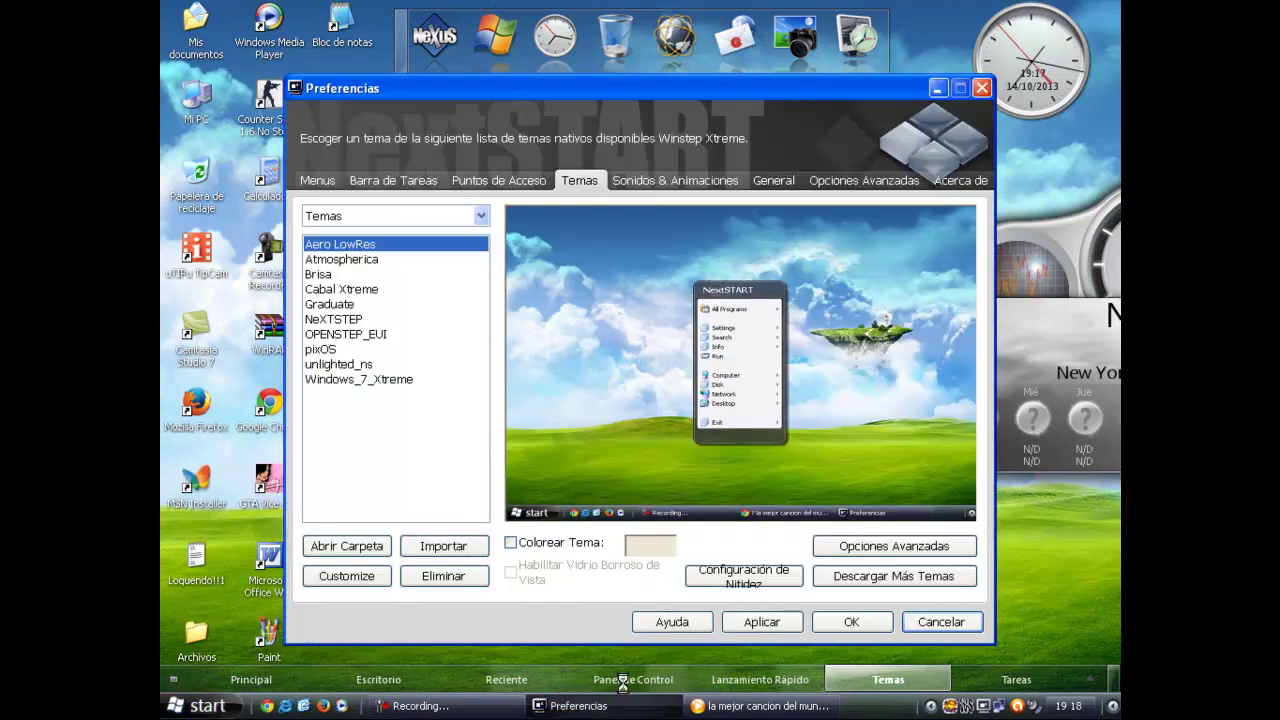
pyautogui.click(387, 381)
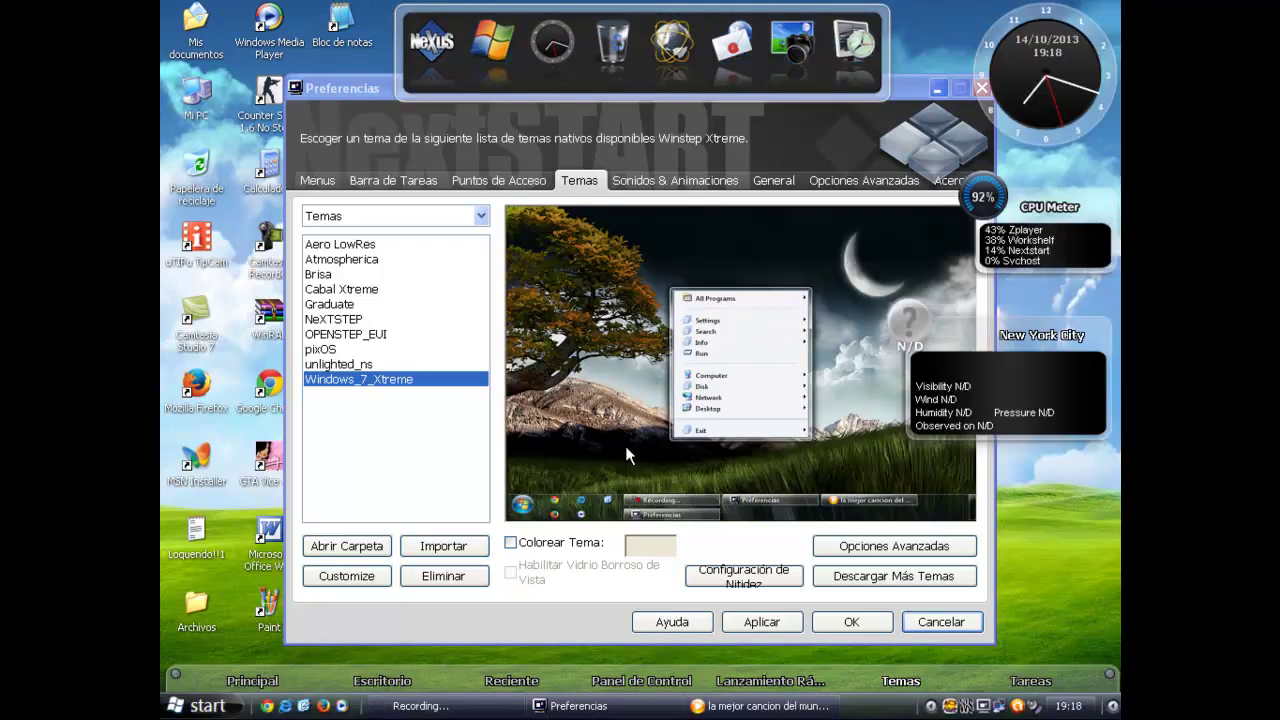
pyautogui.click(758, 622)
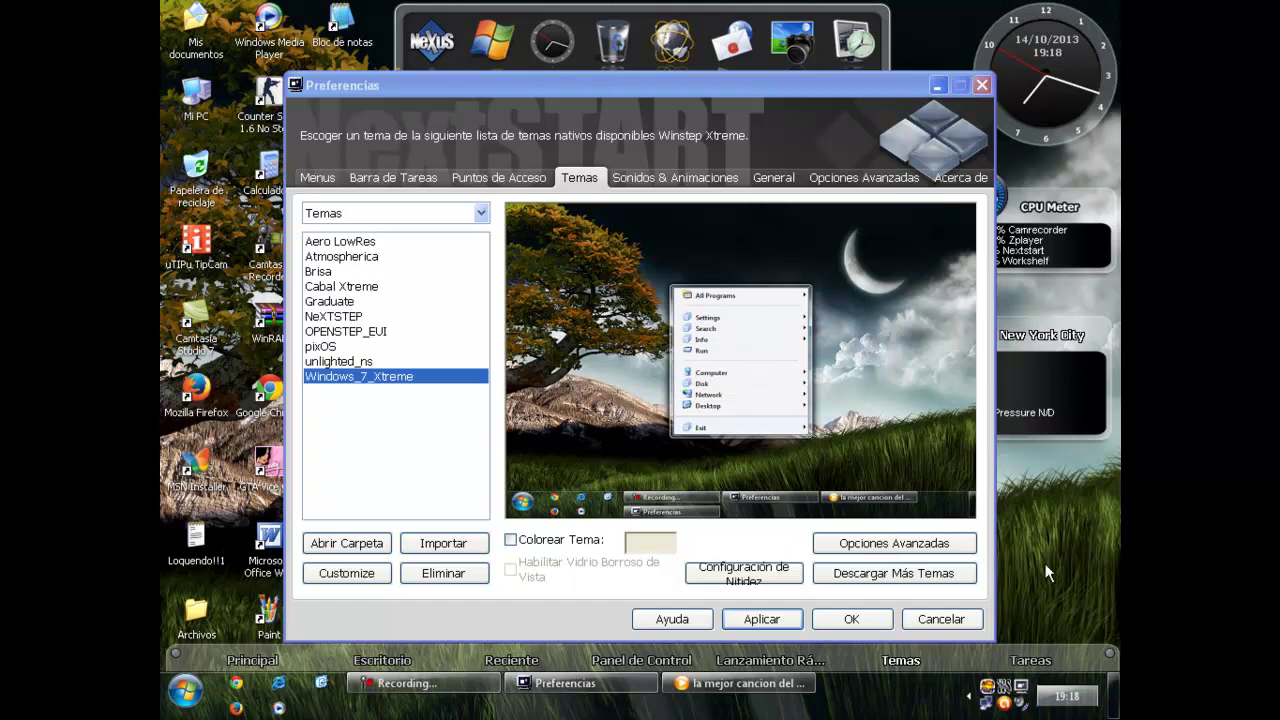
# Exit WorkShelf with its system start-up option left enabled, and dismiss the error report without sending it
pyautogui.rightClick(1004, 688)
pyautogui.click(1030, 674)
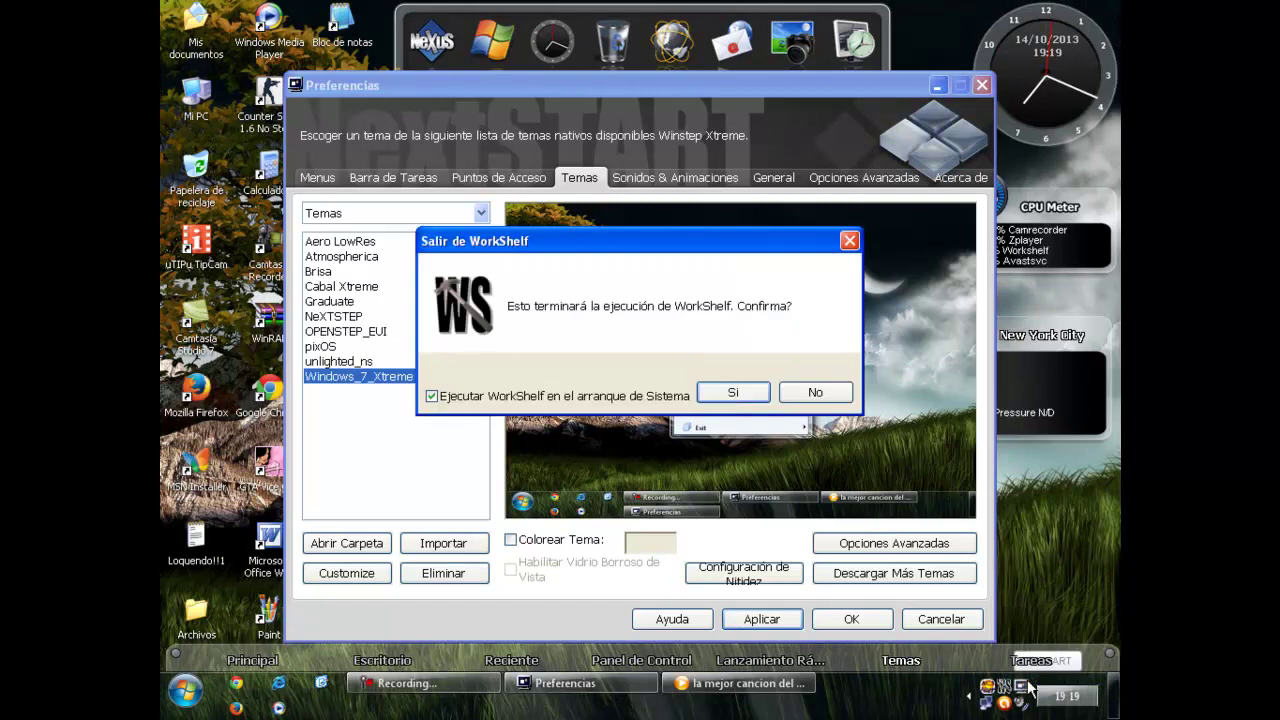
pyautogui.click(728, 393)
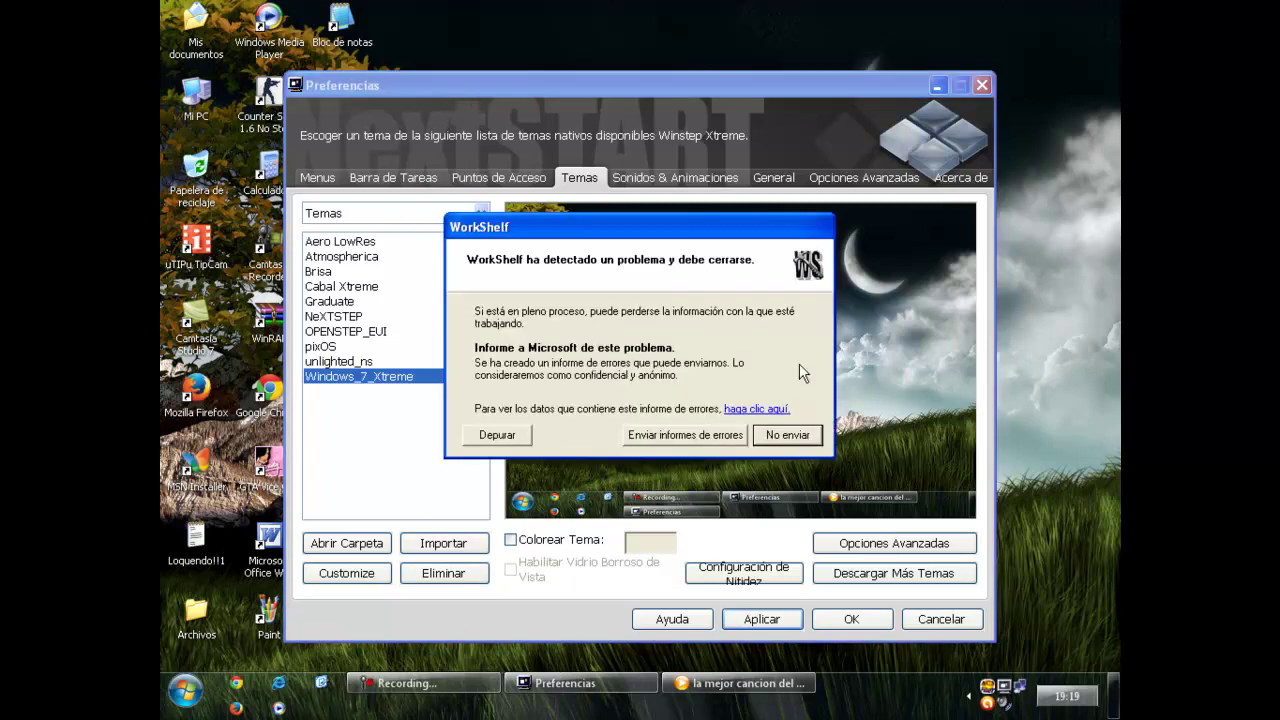
pyautogui.click(787, 434)
# Set the NextSTART taskbar to "Mostrar la barra de tareas en estilo de Windows 7", apply it and accept the preferences
pyautogui.click(395, 180)
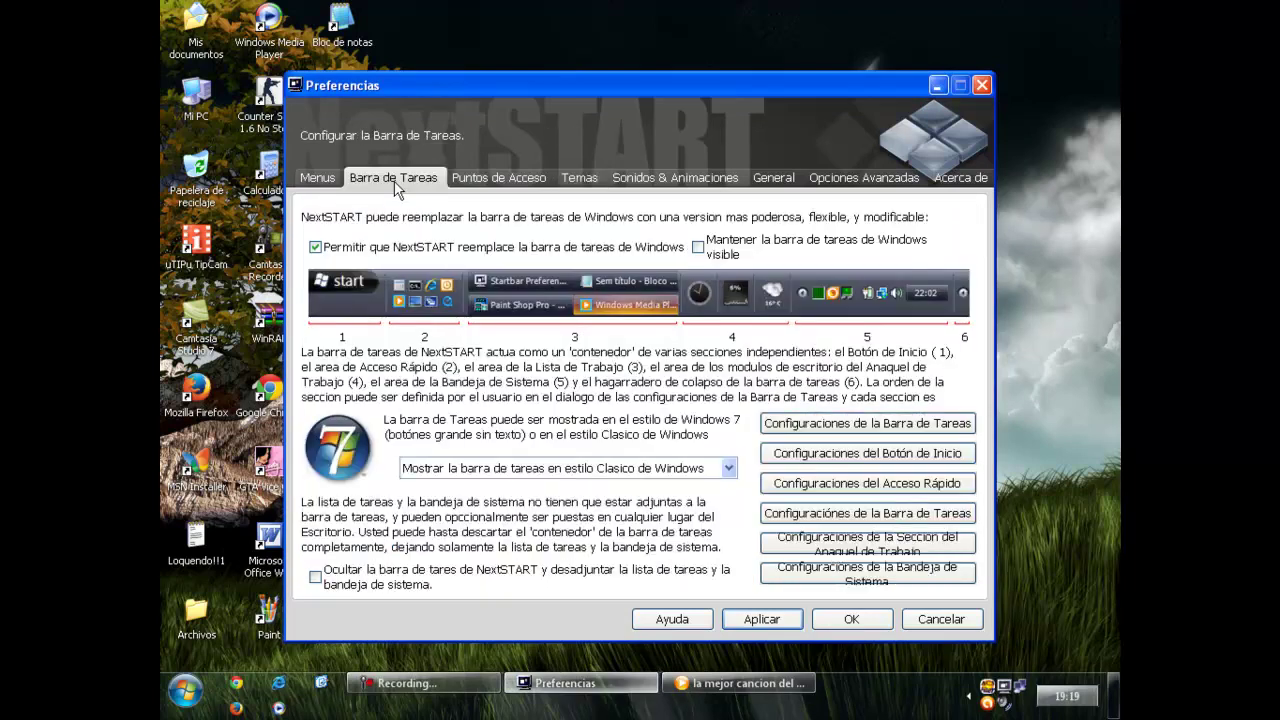
pyautogui.click(729, 468)
pyautogui.click(497, 497)
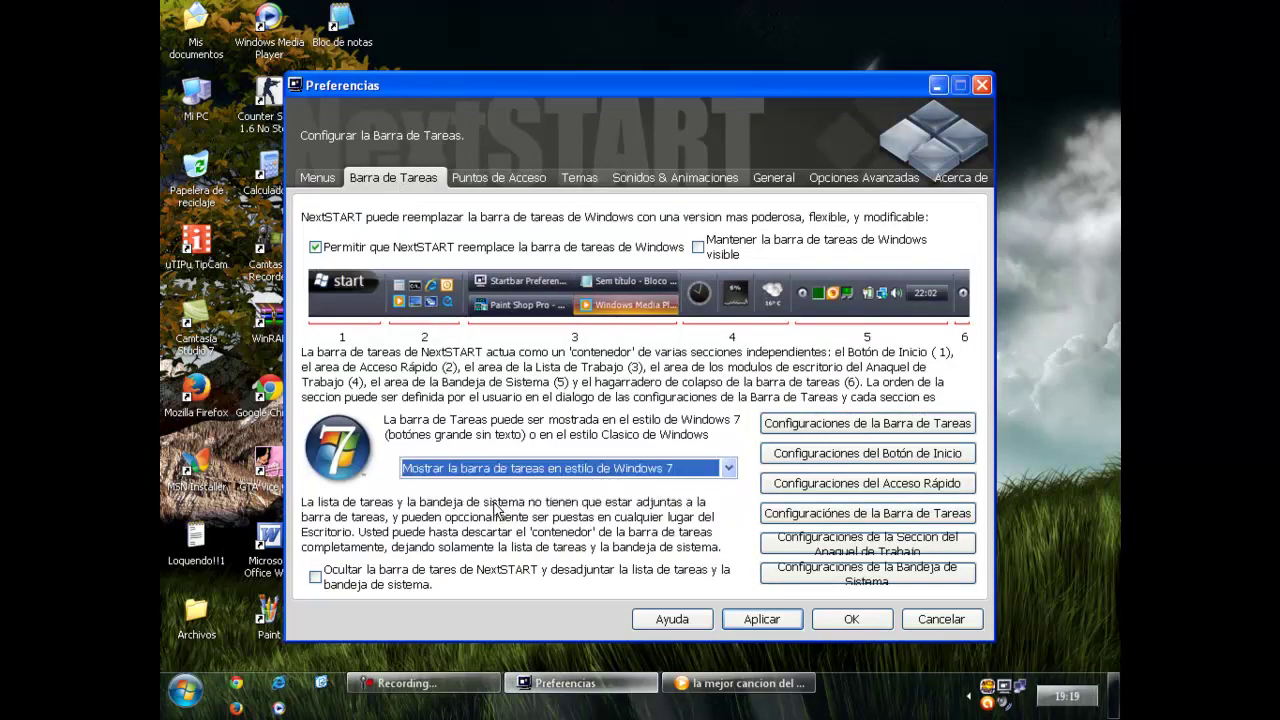
pyautogui.click(762, 620)
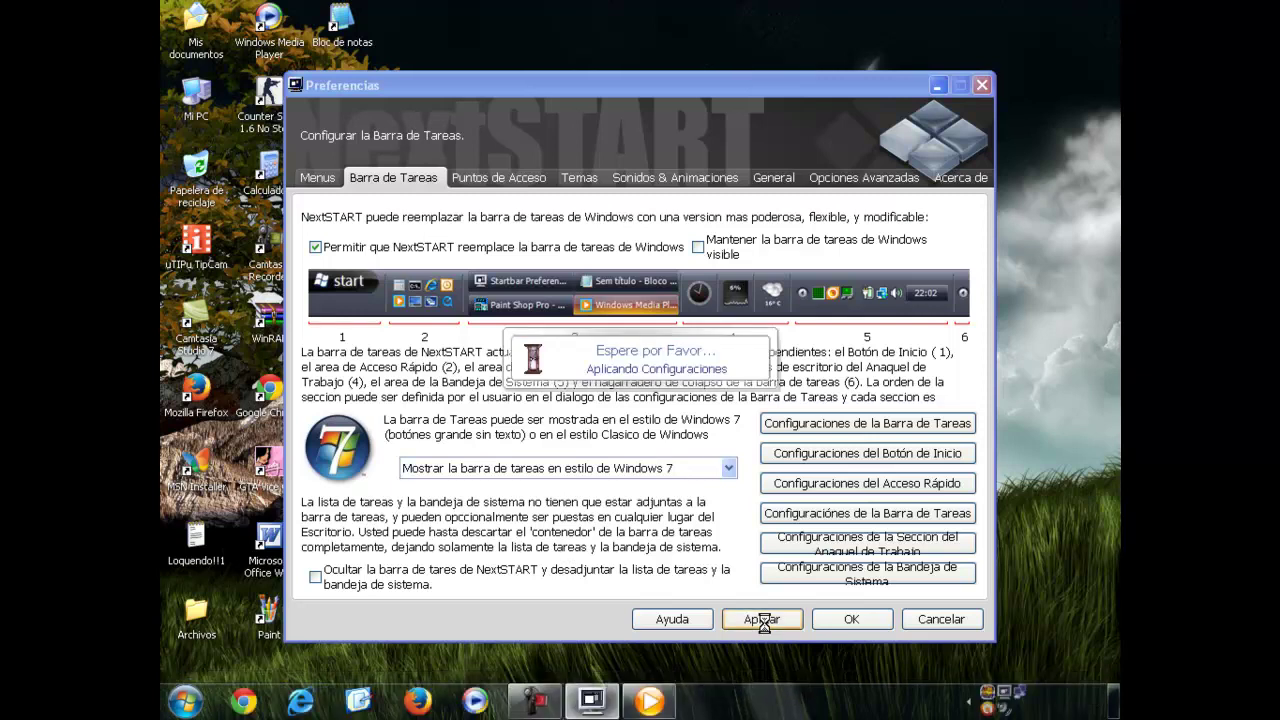
pyautogui.click(870, 619)
# Refresh the desktop with the Windows 7 style applied
pyautogui.moveTo(591, 363); pyautogui.dragTo(629, 330)
pyautogui.rightClick(629, 326)
pyautogui.click(660, 346)
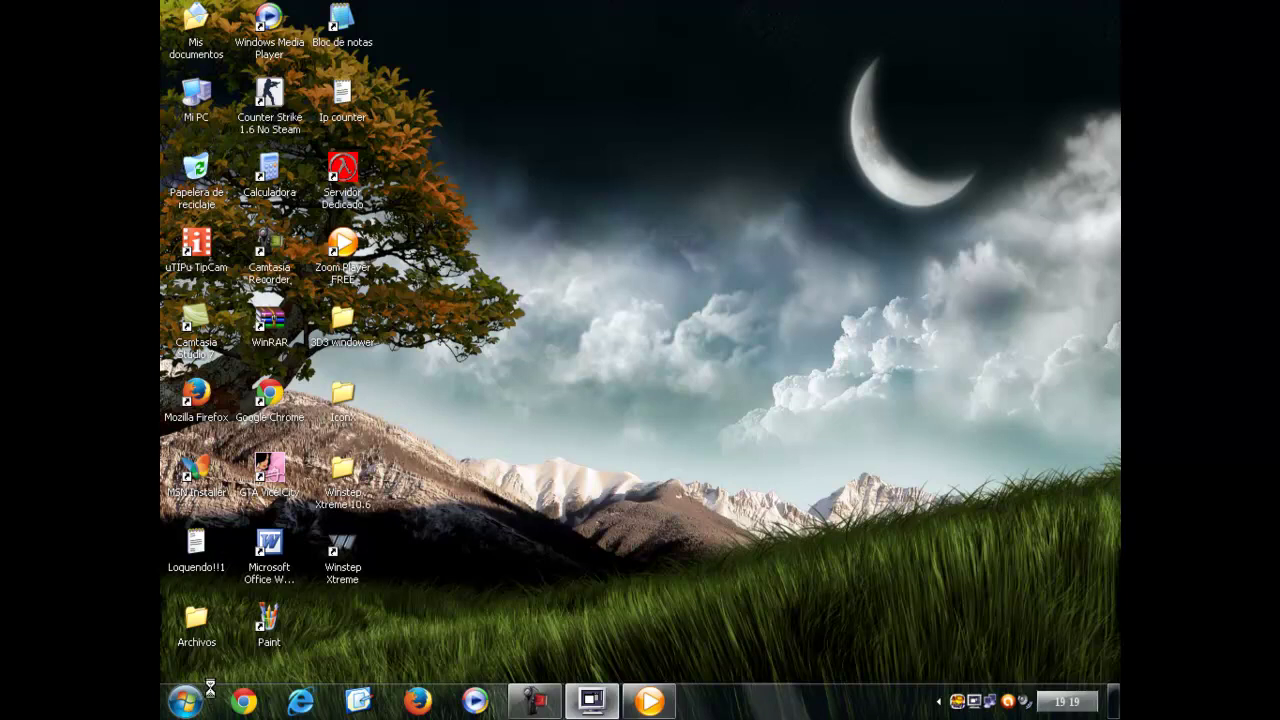
pyautogui.click(588, 703)
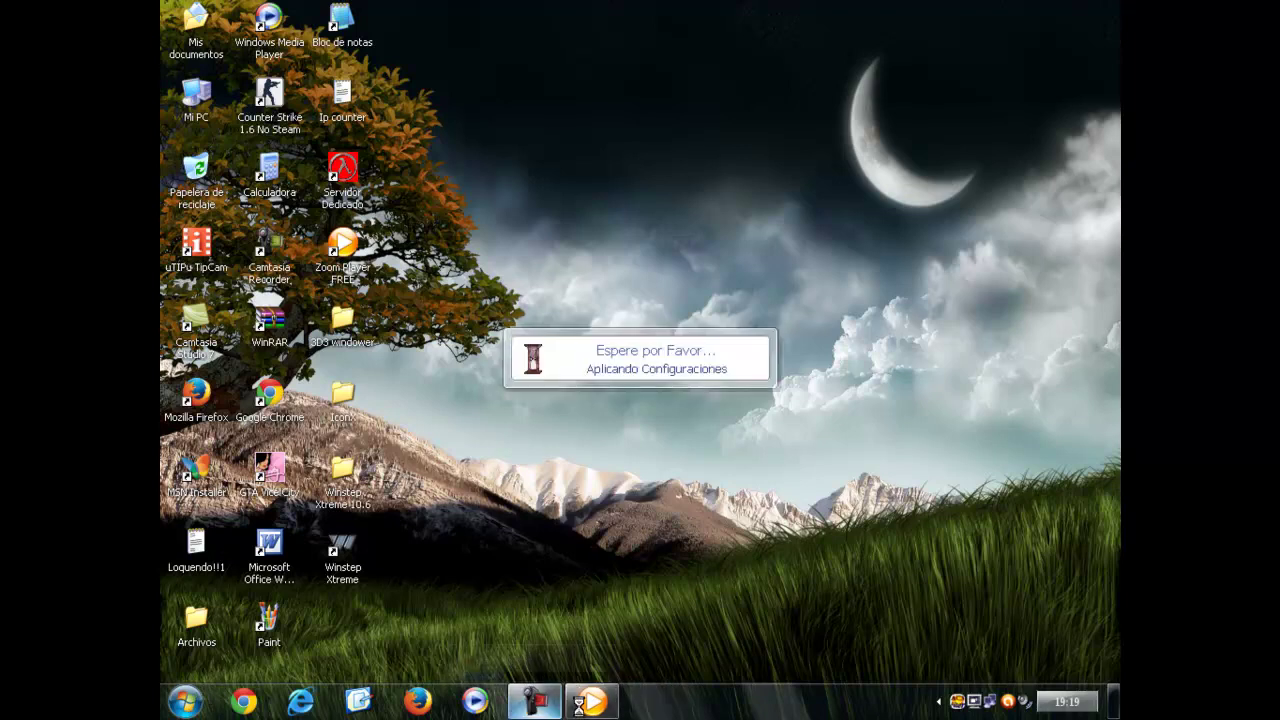
pyautogui.moveTo(614, 163); pyautogui.dragTo(1000, 272)
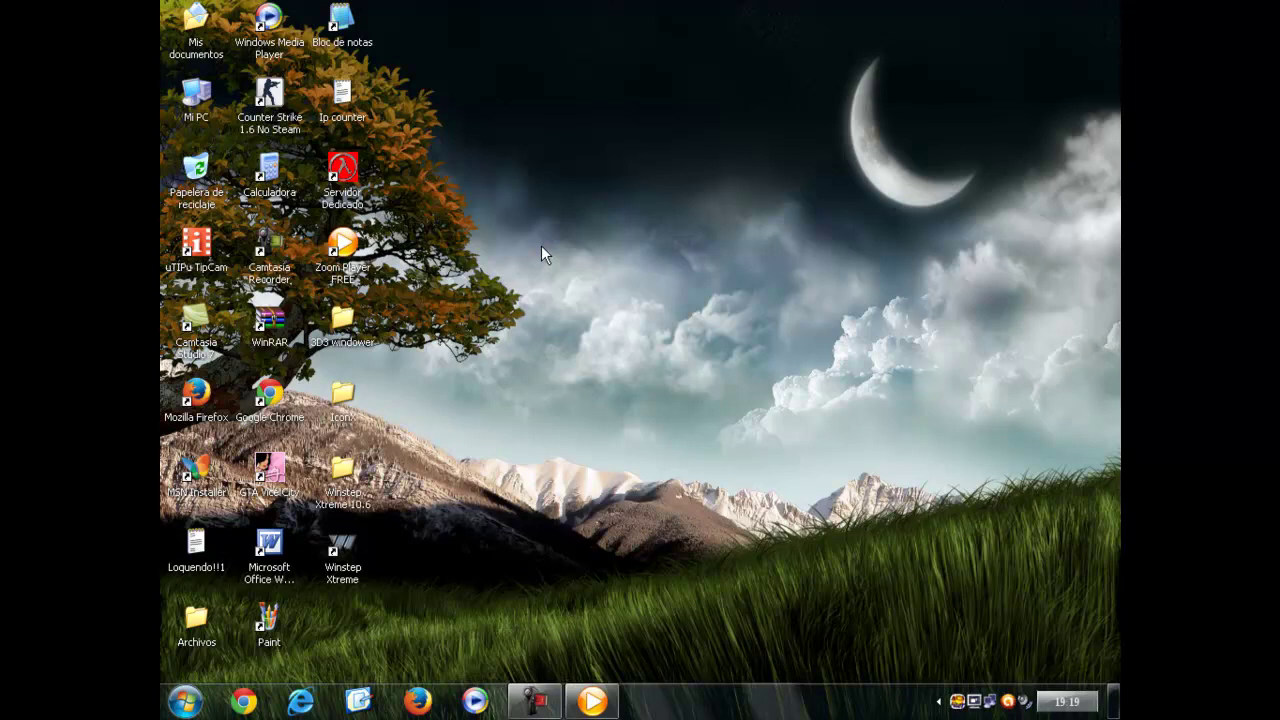
# Bring the minimised media player window back onto the desktop
pyautogui.moveTo(587, 705)
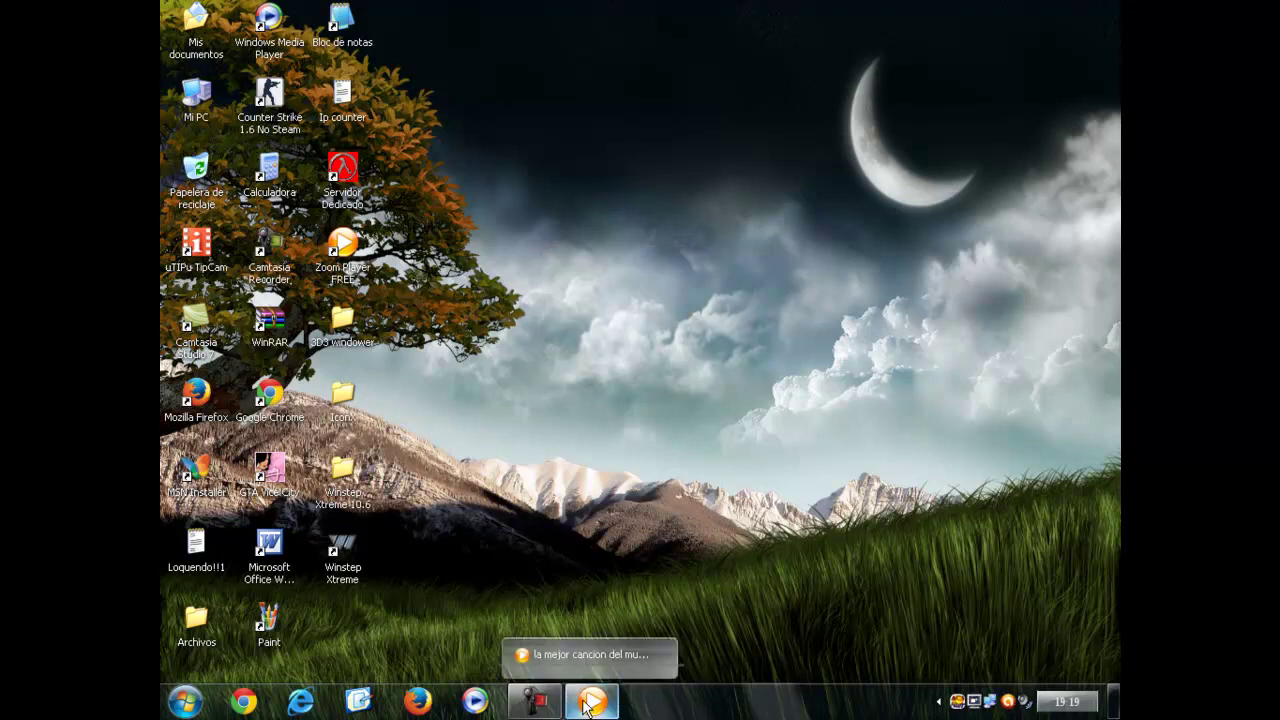
pyautogui.click(590, 658)
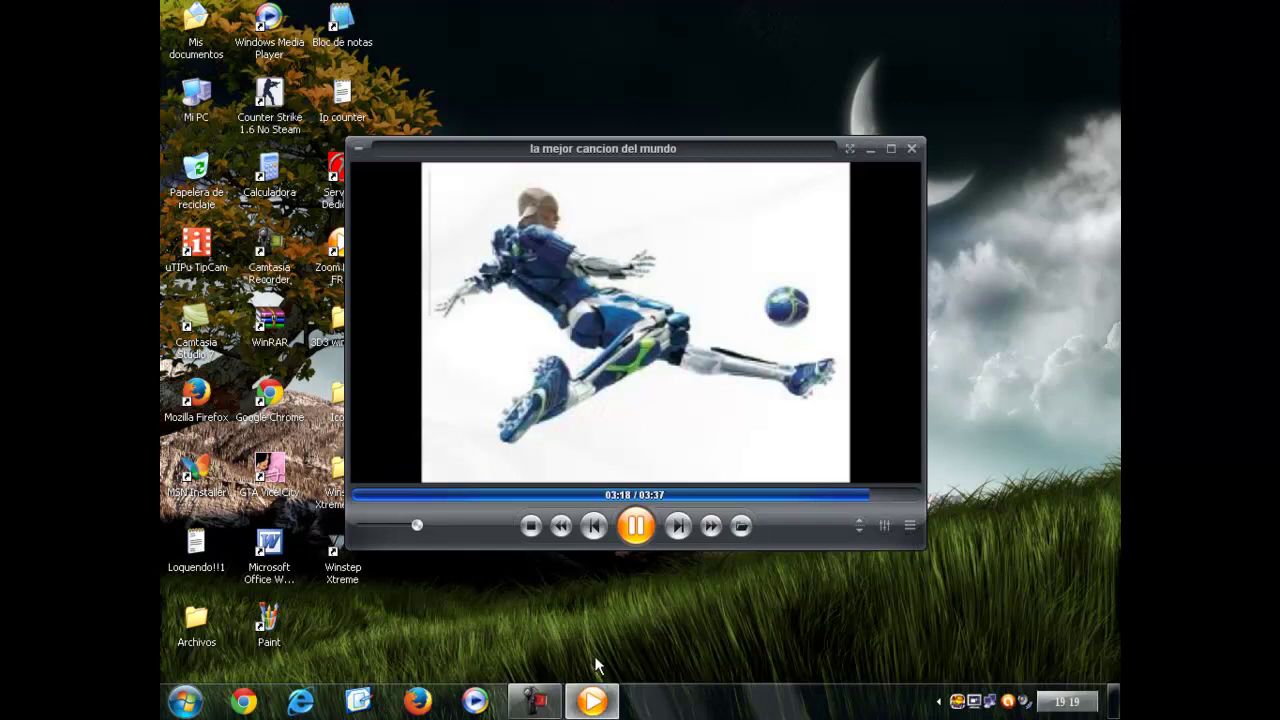
# Minimise the media player and preview the recorder and player windows through their Windows 7 style taskbar thumbnails
pyautogui.click(871, 150)
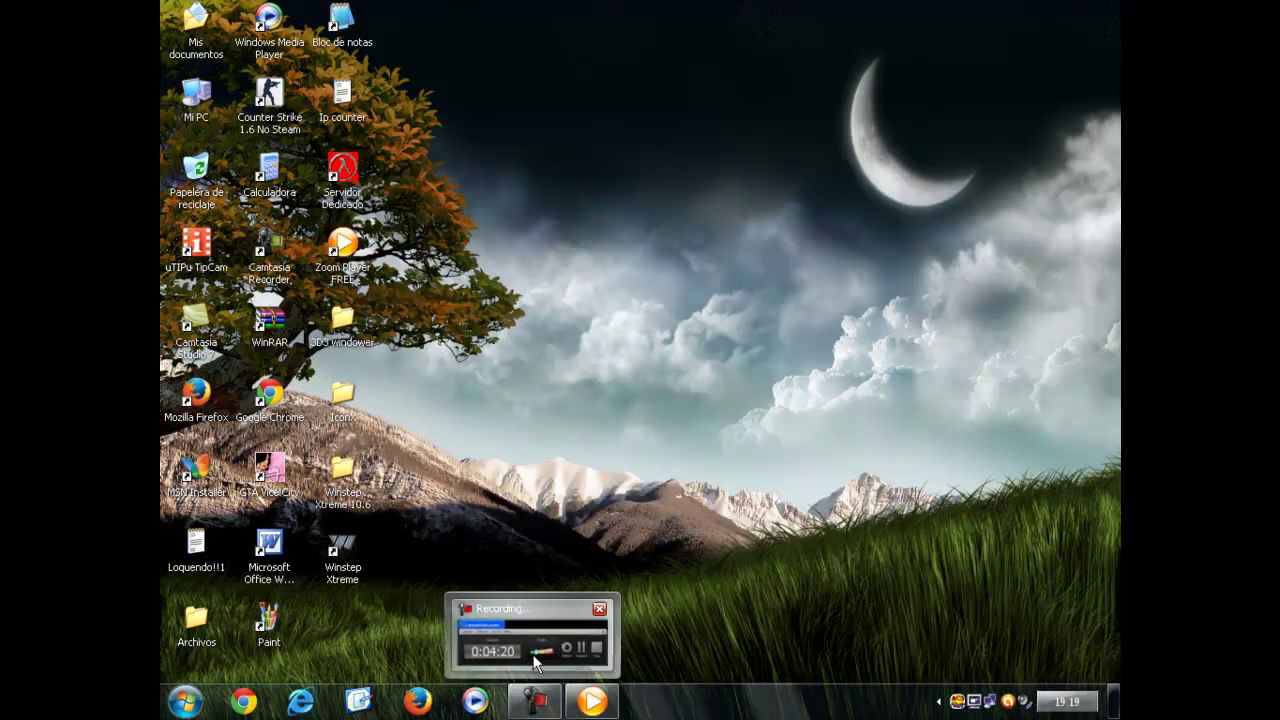
pyautogui.click(535, 663)
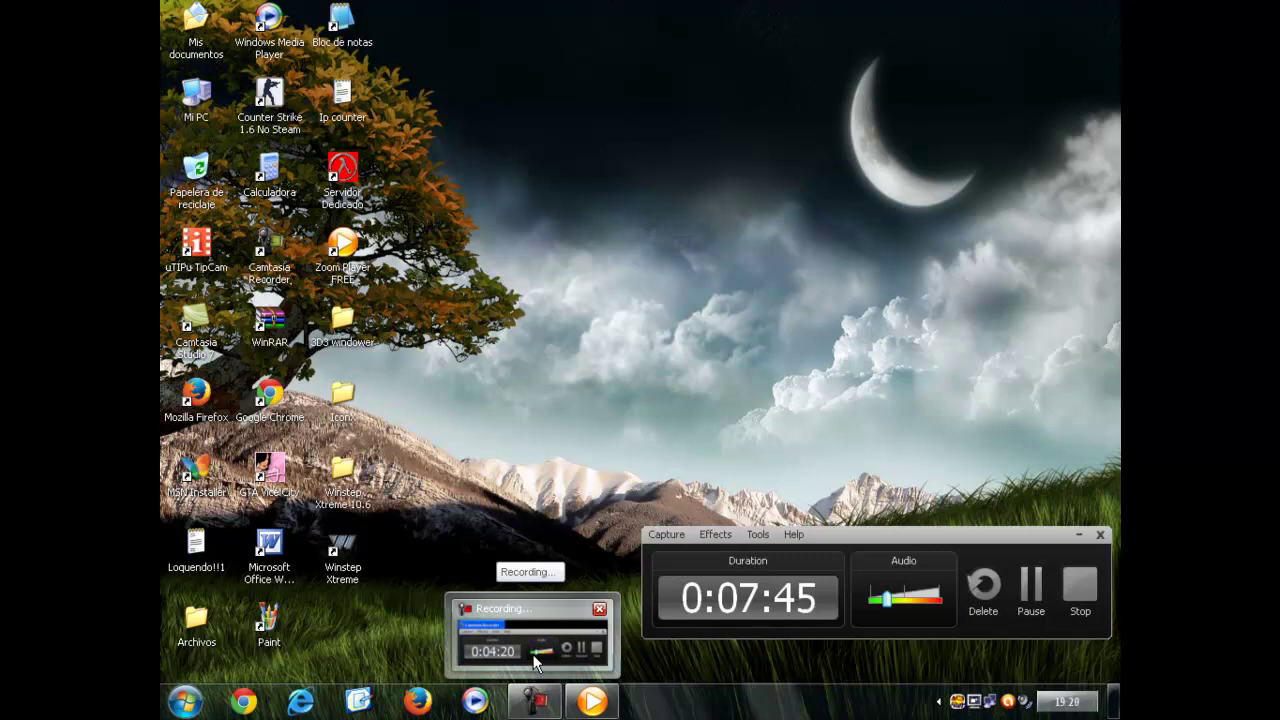
pyautogui.moveTo(592, 700)
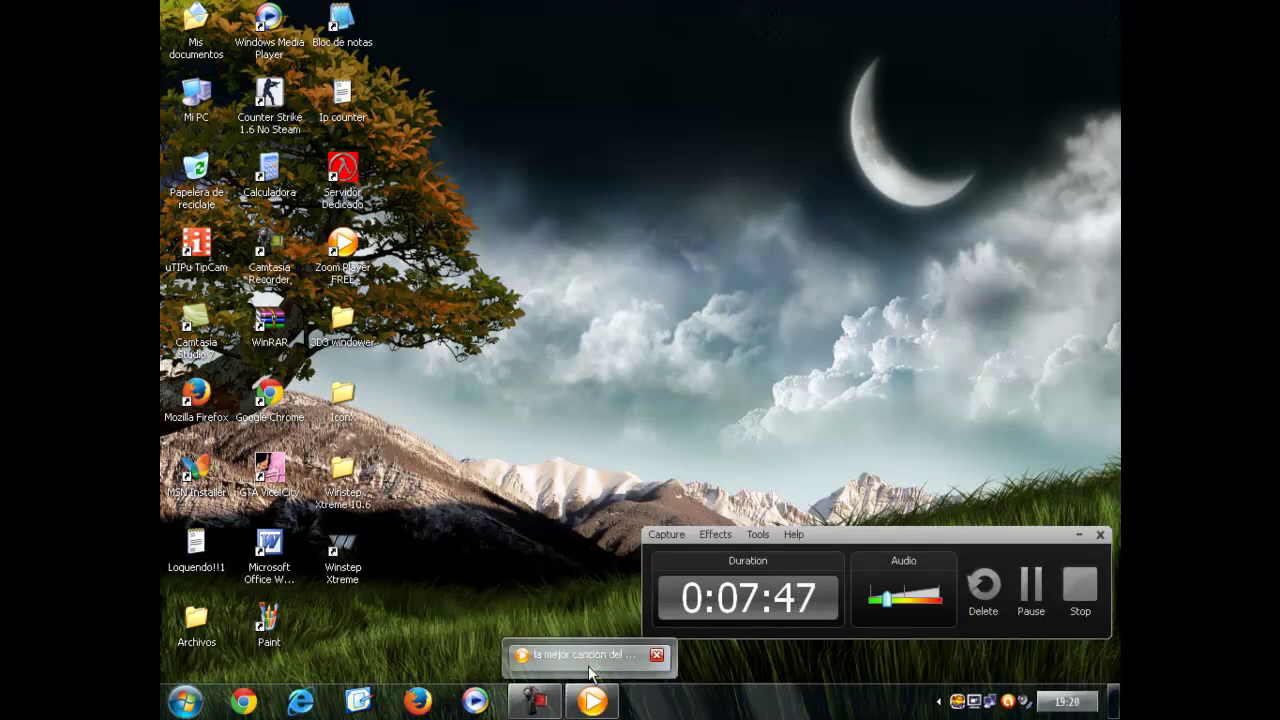
pyautogui.moveTo(590, 668)
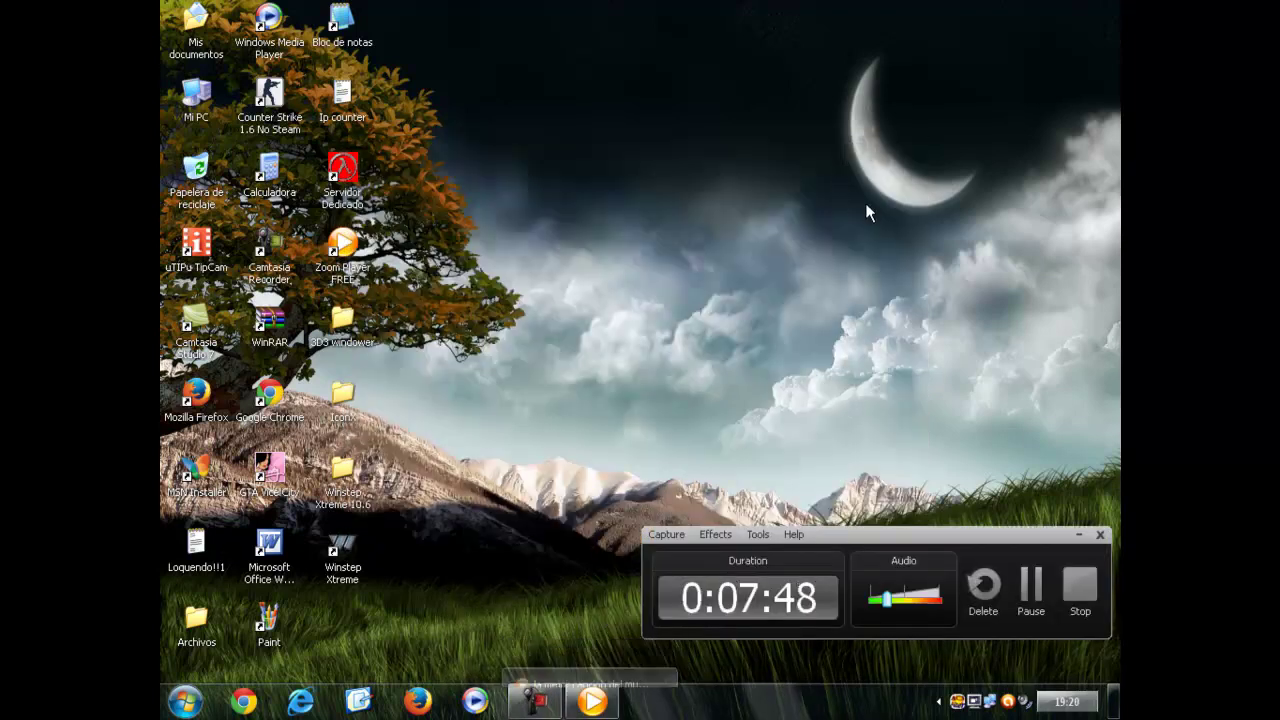
pyautogui.click(627, 355)
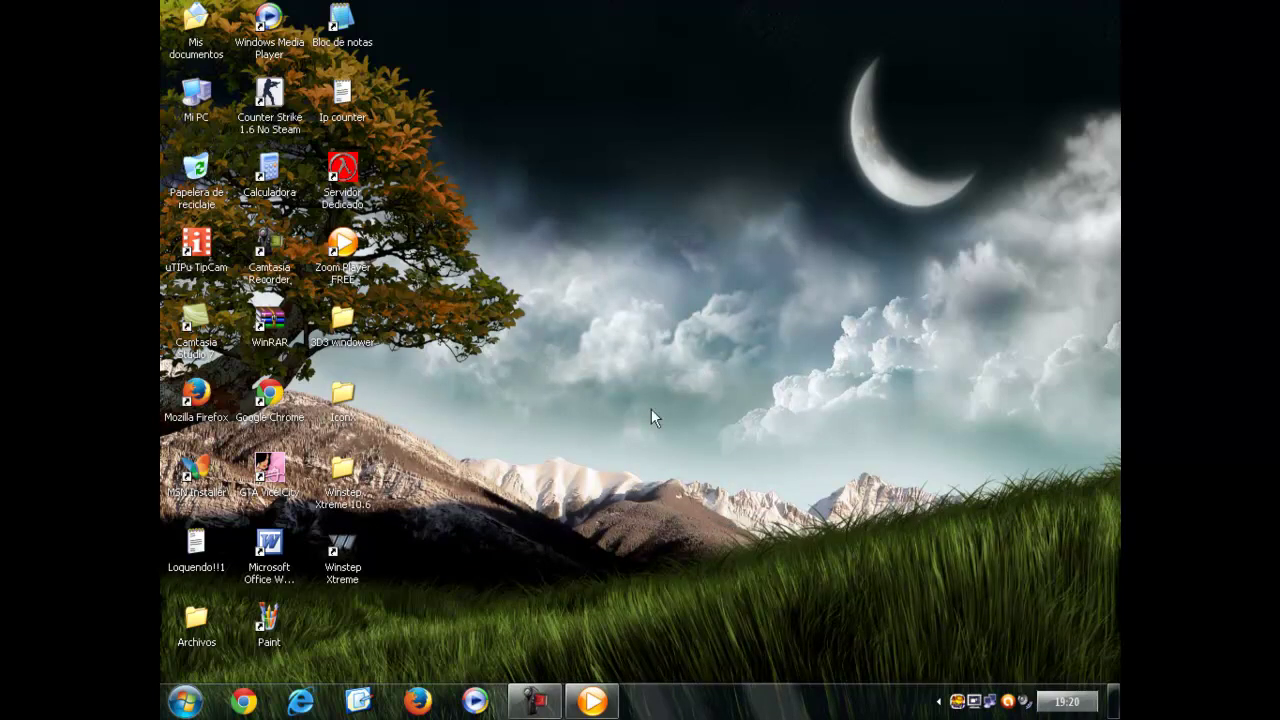
pyautogui.moveTo(538, 698)
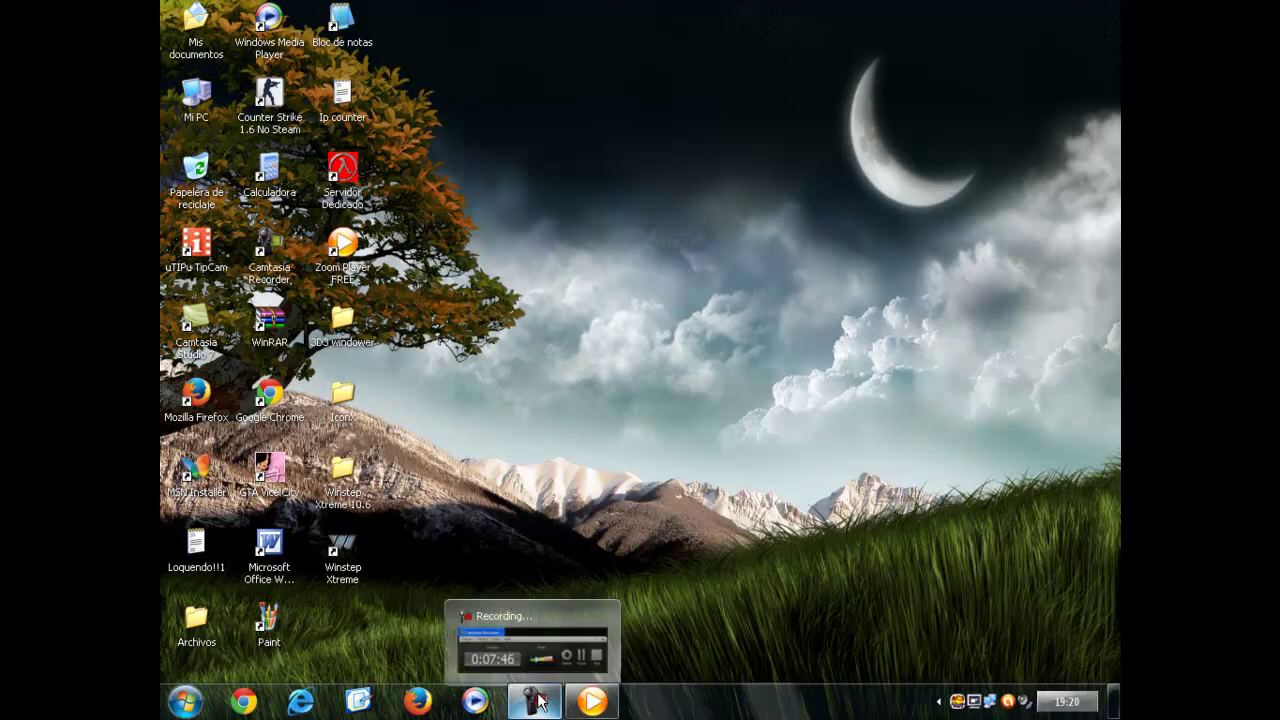
pyautogui.moveTo(508, 396); pyautogui.dragTo(1102, 566)
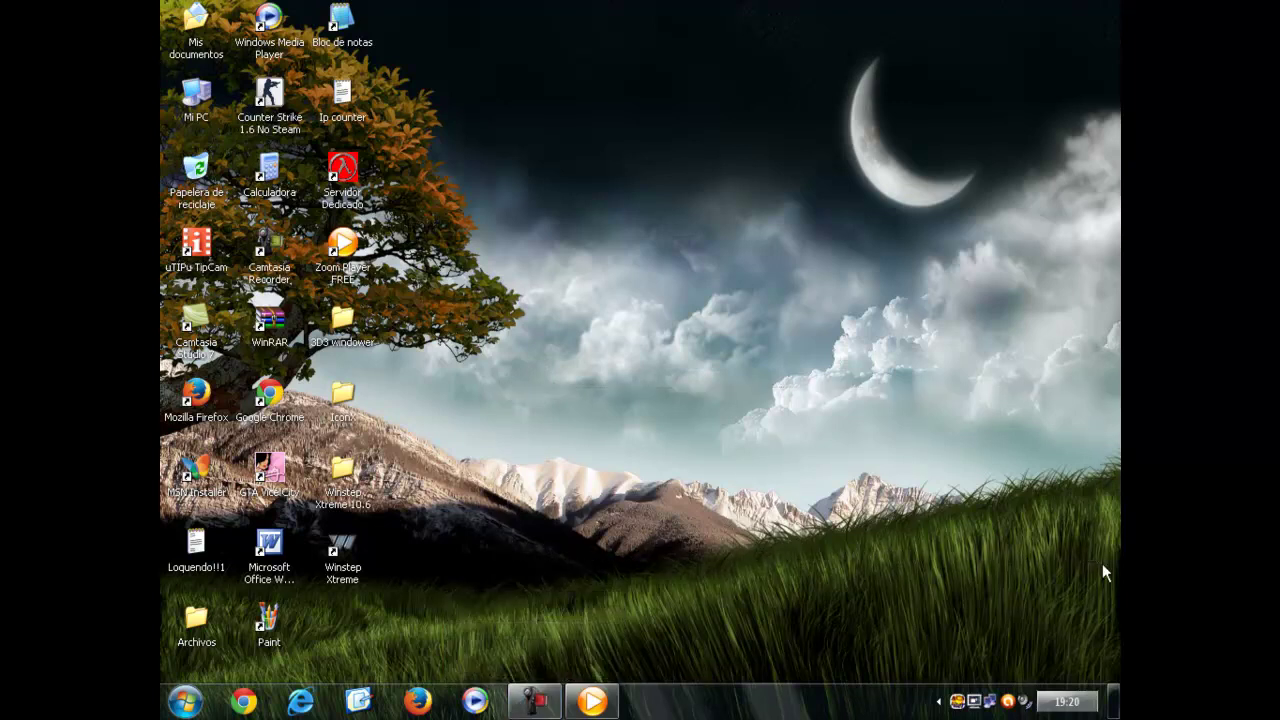
# Bring back the media player, start the song playing again and minimise the player
pyautogui.hotkey('alt', 'Tab')
pyautogui.click(653, 531)
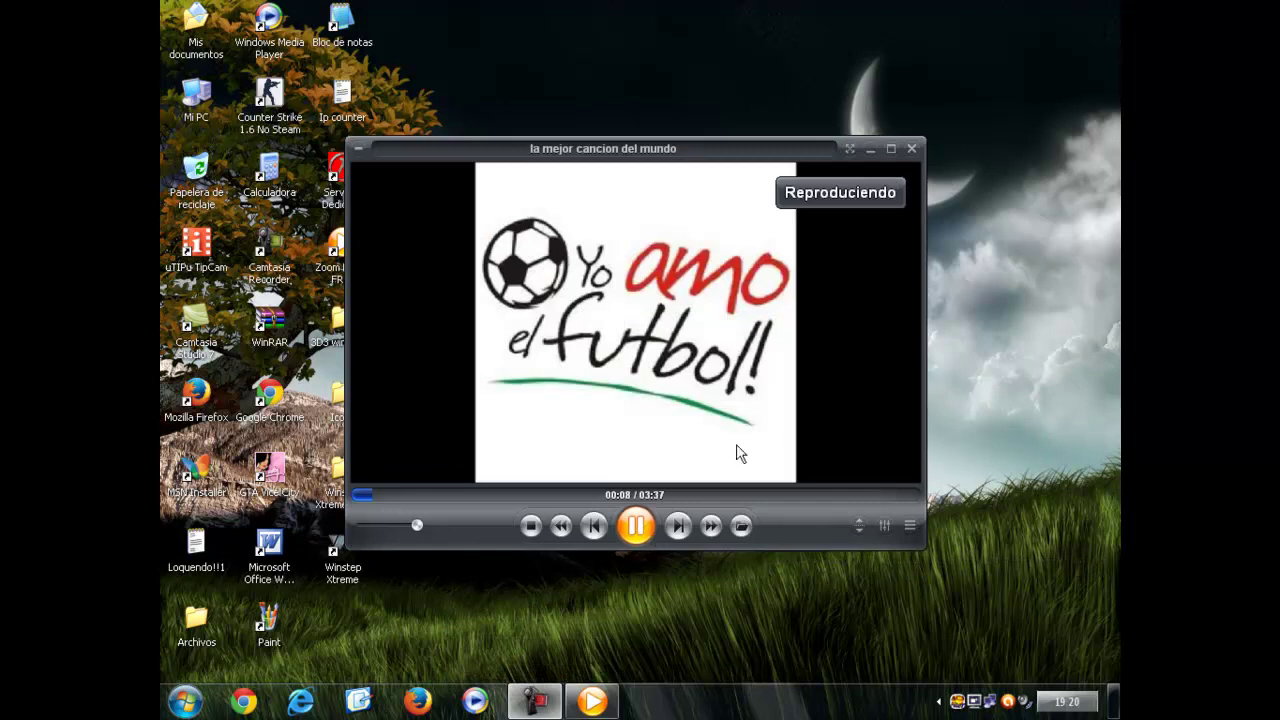
pyautogui.click(870, 149)
# Open Bloc de notas and write "la cansion la descarge de youtube por eso sale el loquendo"
pyautogui.click(349, 31)
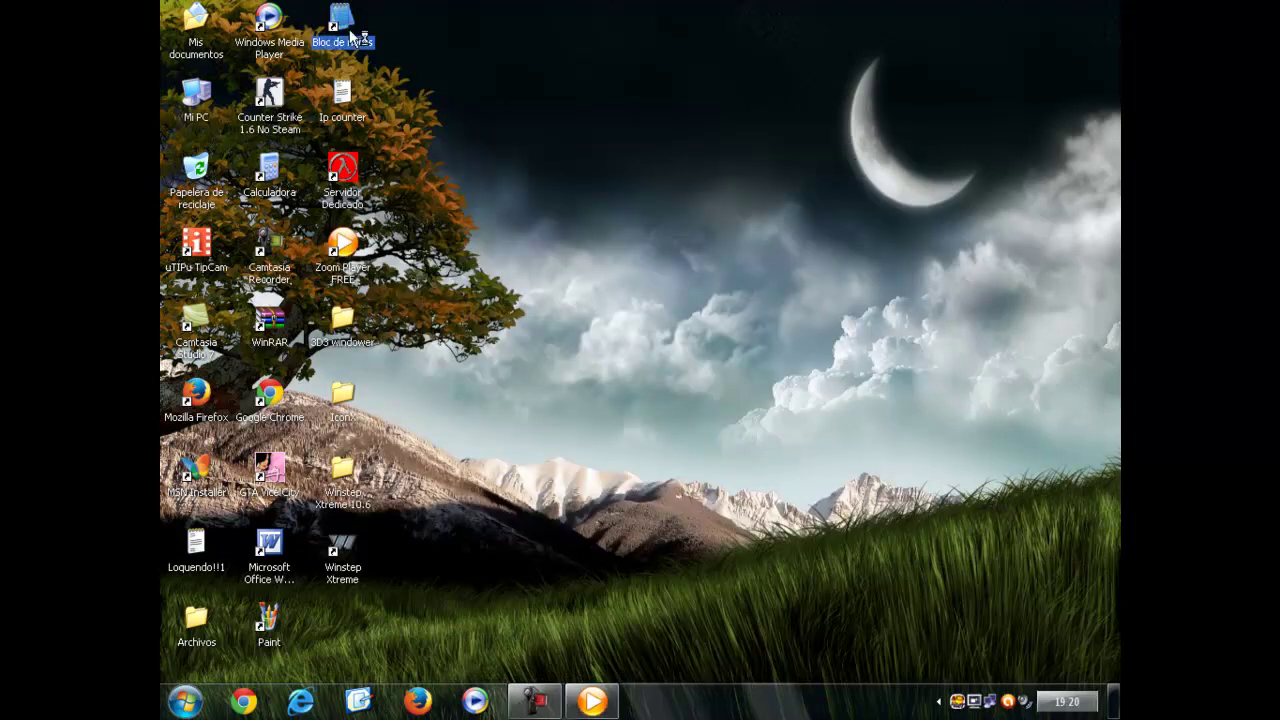
pyautogui.doubleClick(349, 35)
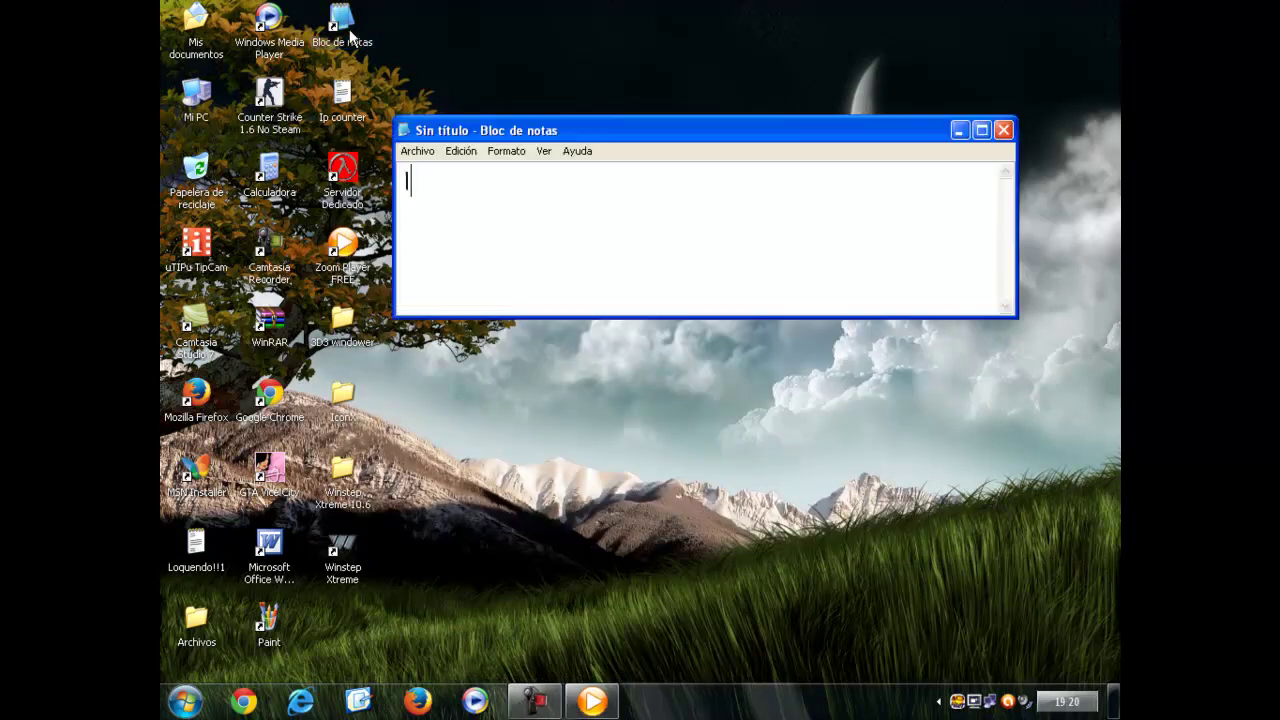
pyautogui.write('la camsi')
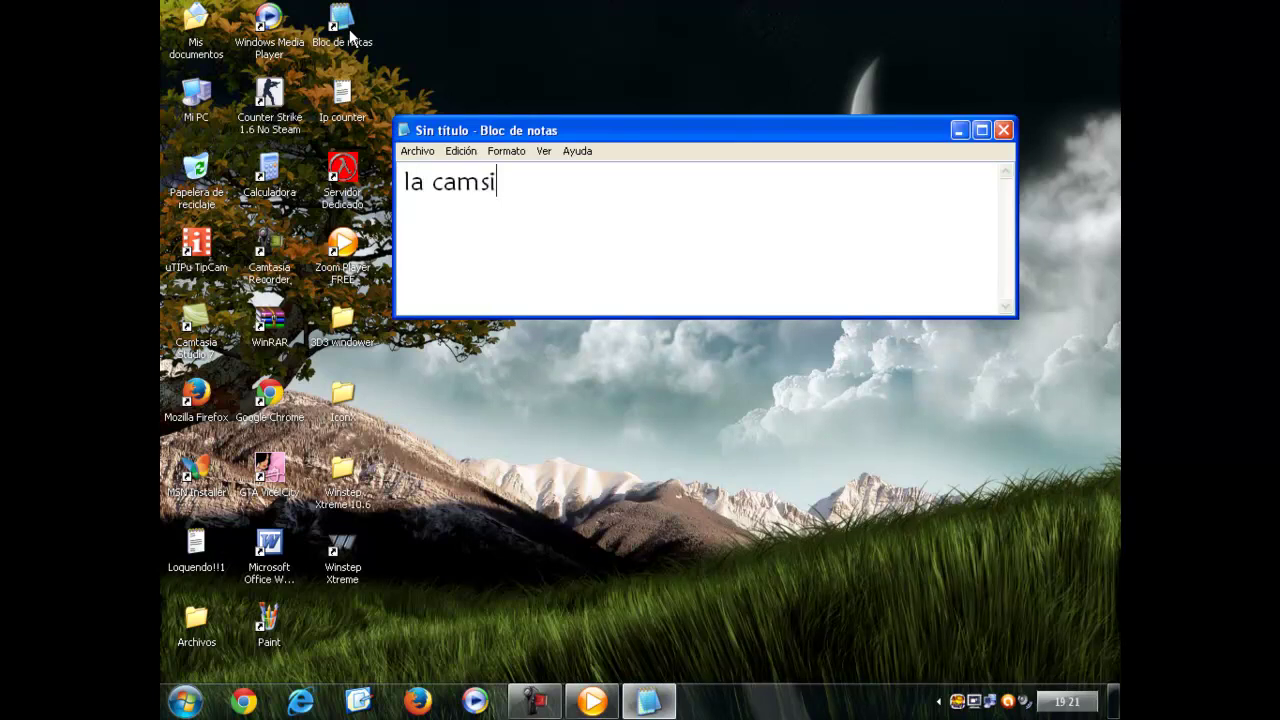
pyautogui.press('BackSpace')
pyautogui.press('BackSpace')
pyautogui.write('nsion la descarge de youtube por eso Isa')
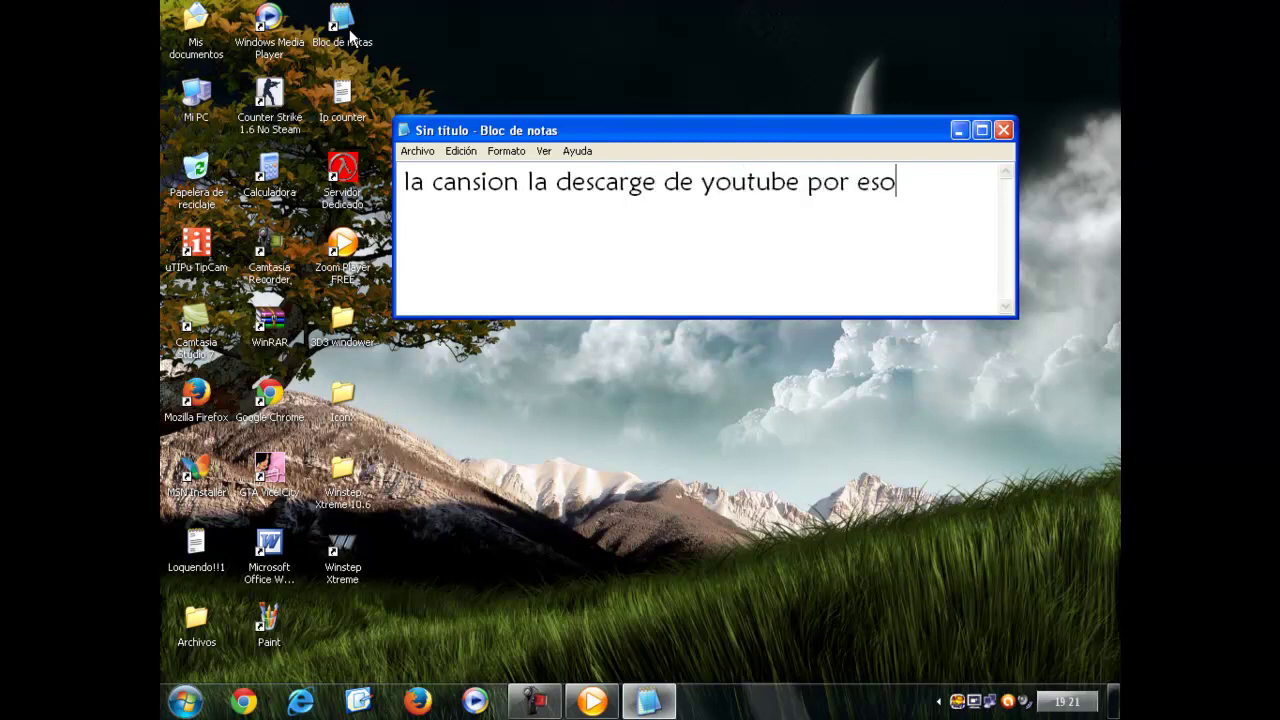
pyautogui.press('BackSpace')
pyautogui.press('BackSpace')
pyautogui.write('sale el loquendo')
# Clear all the text from the note and close Bloc de notas without saving
pyautogui.hotkey('ctrl', 'a')
pyautogui.press('BackSpace')
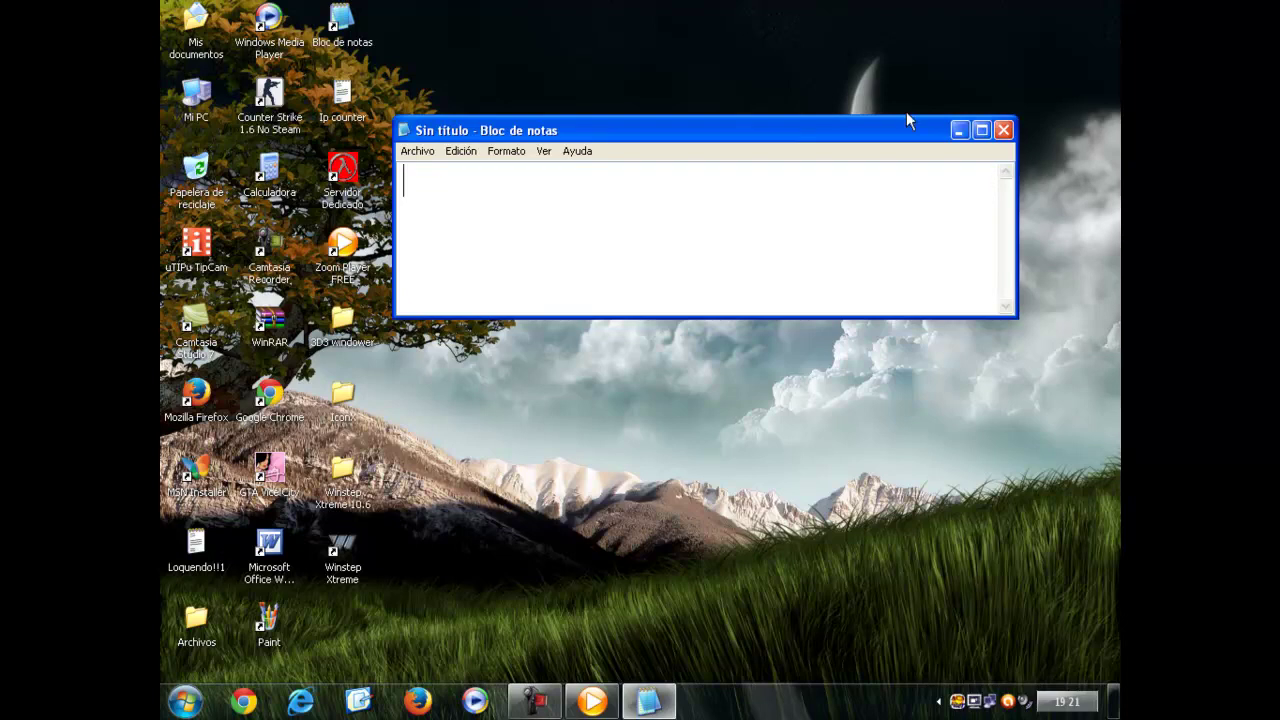
pyautogui.click(1003, 130)
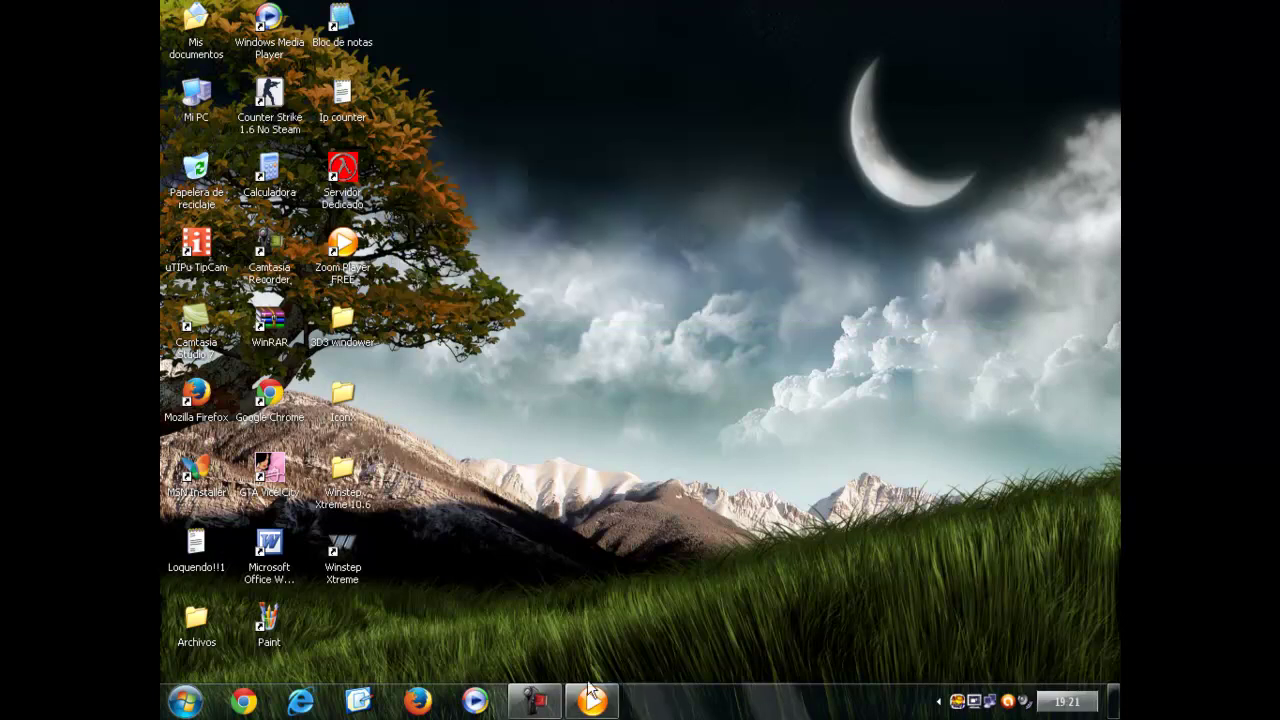
# Launch IconX from the IconX folder on the desktop and close the folder window
pyautogui.rightClick(576, 395)
pyautogui.click(609, 422)
pyautogui.moveTo(543, 376); pyautogui.dragTo(858, 580)
pyautogui.doubleClick(336, 388)
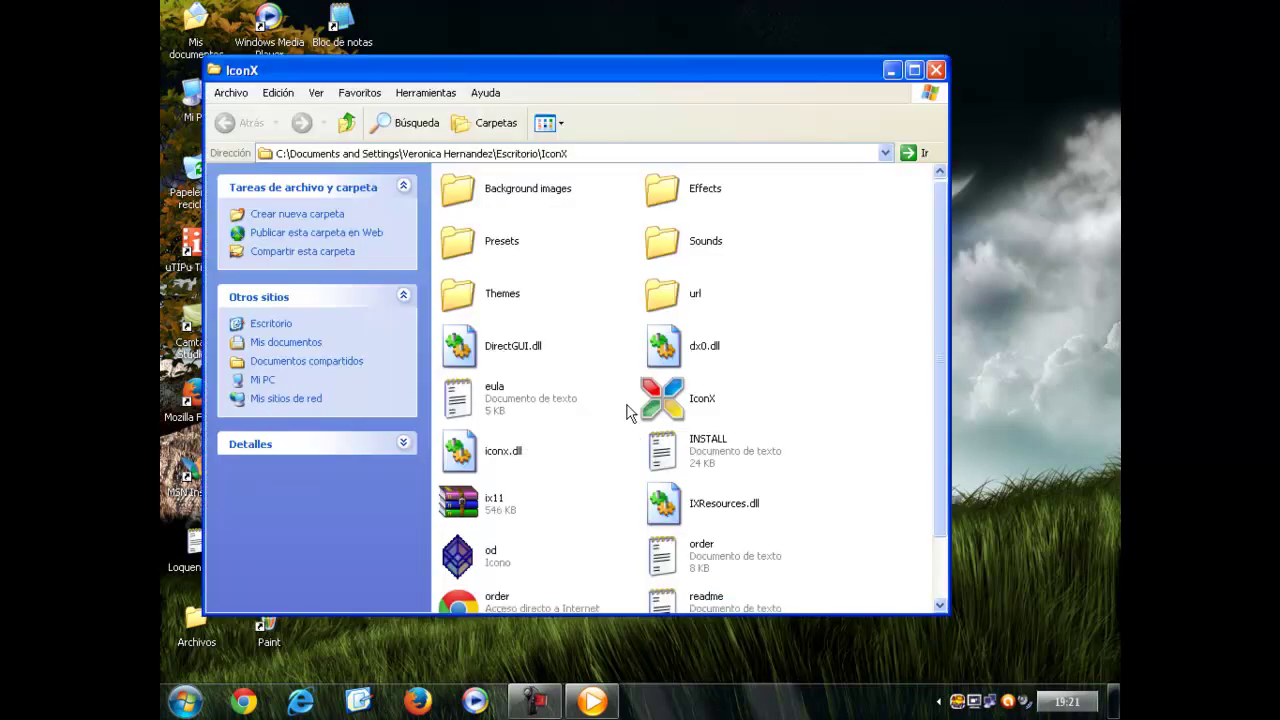
pyautogui.click(655, 398)
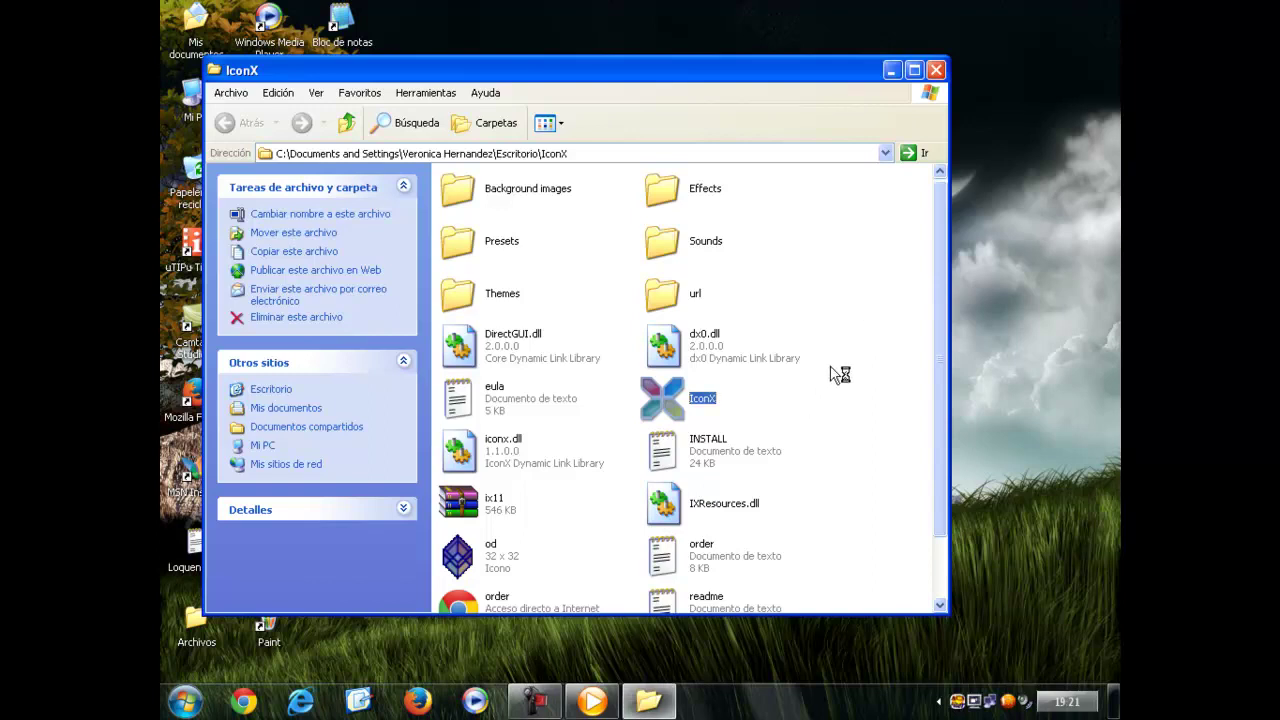
pyautogui.click(936, 70)
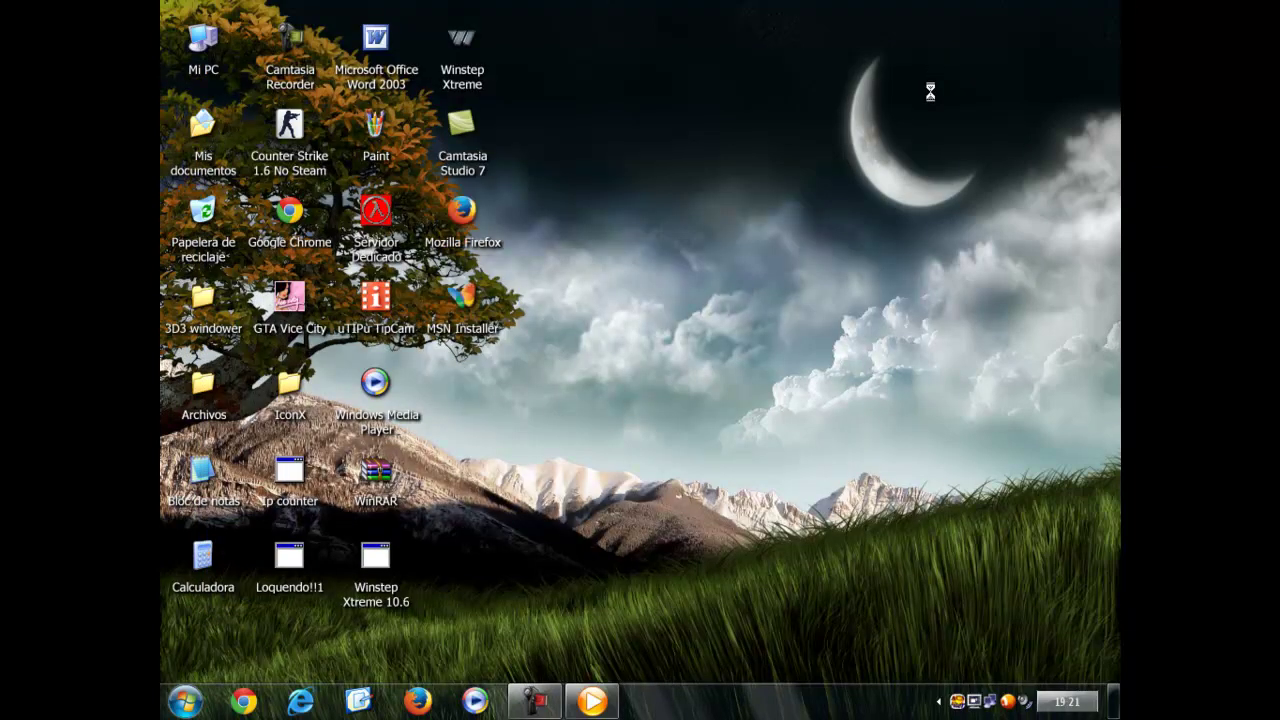
# Refresh the desktop with IconX running, and show the recorder window from its taskbar thumbnail before minimising it again
pyautogui.moveTo(968, 92); pyautogui.dragTo(790, 550)
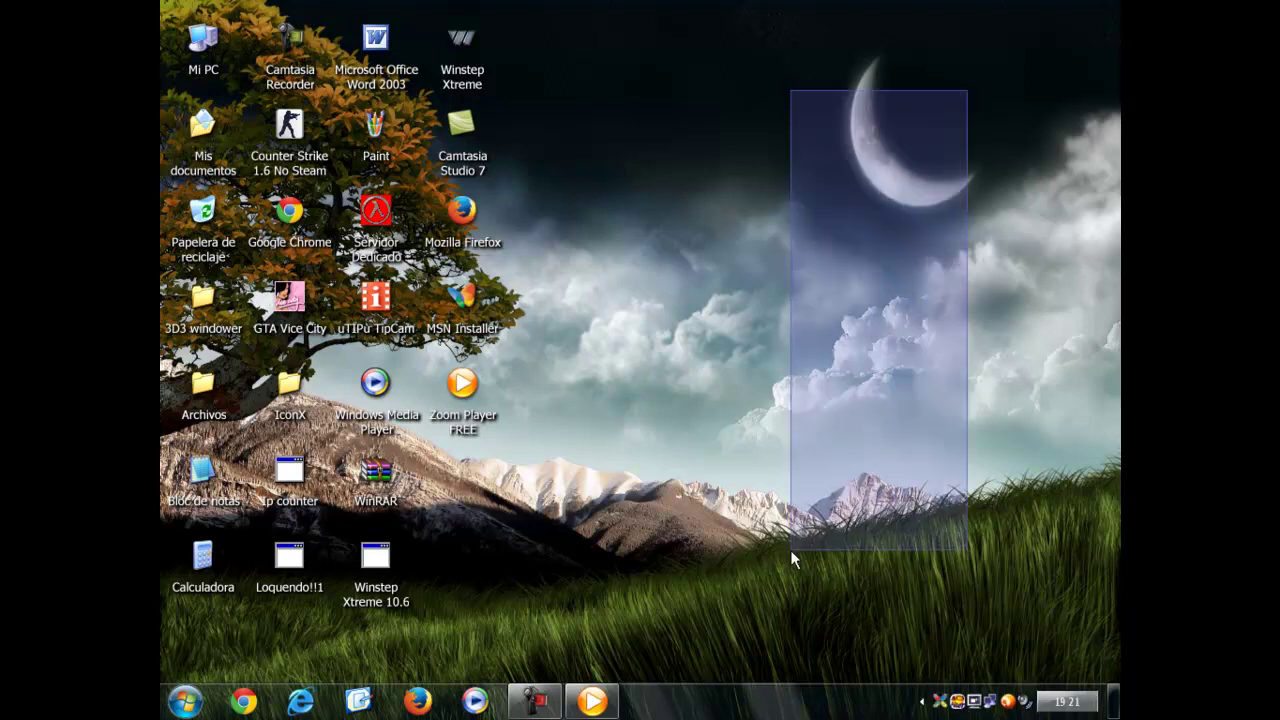
pyautogui.rightClick(706, 236)
pyautogui.click(730, 262)
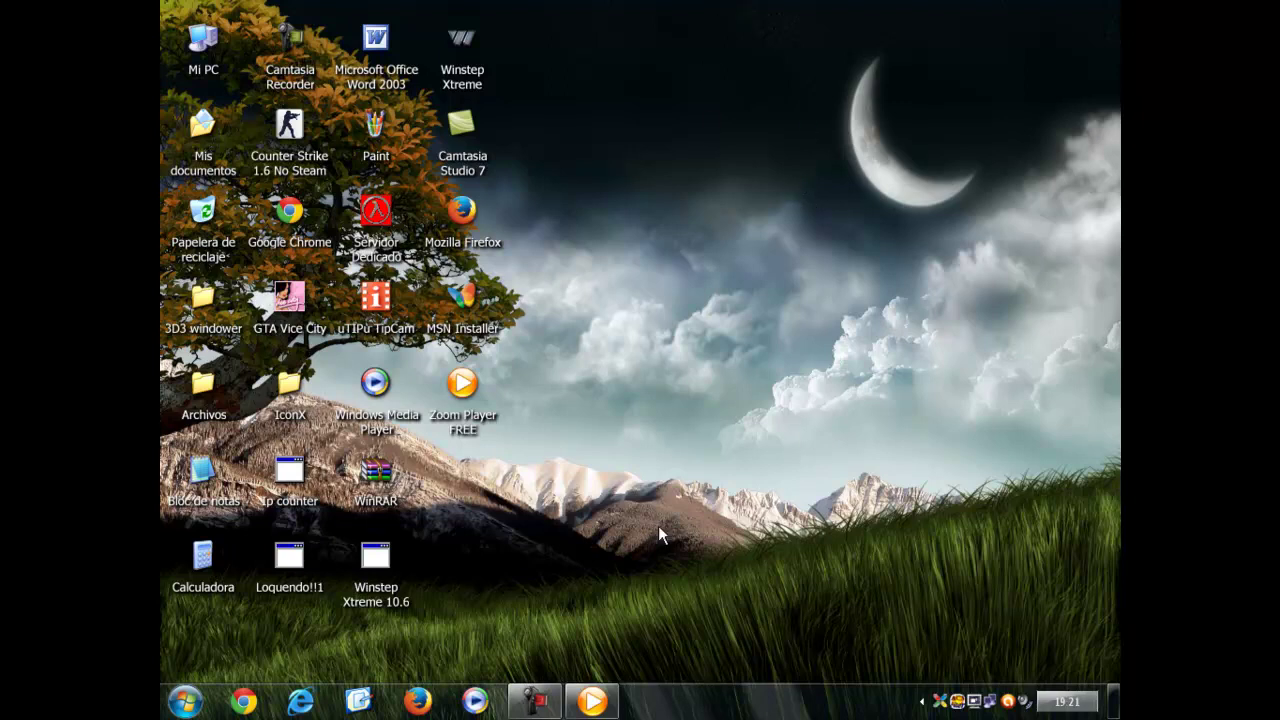
pyautogui.moveTo(535, 700)
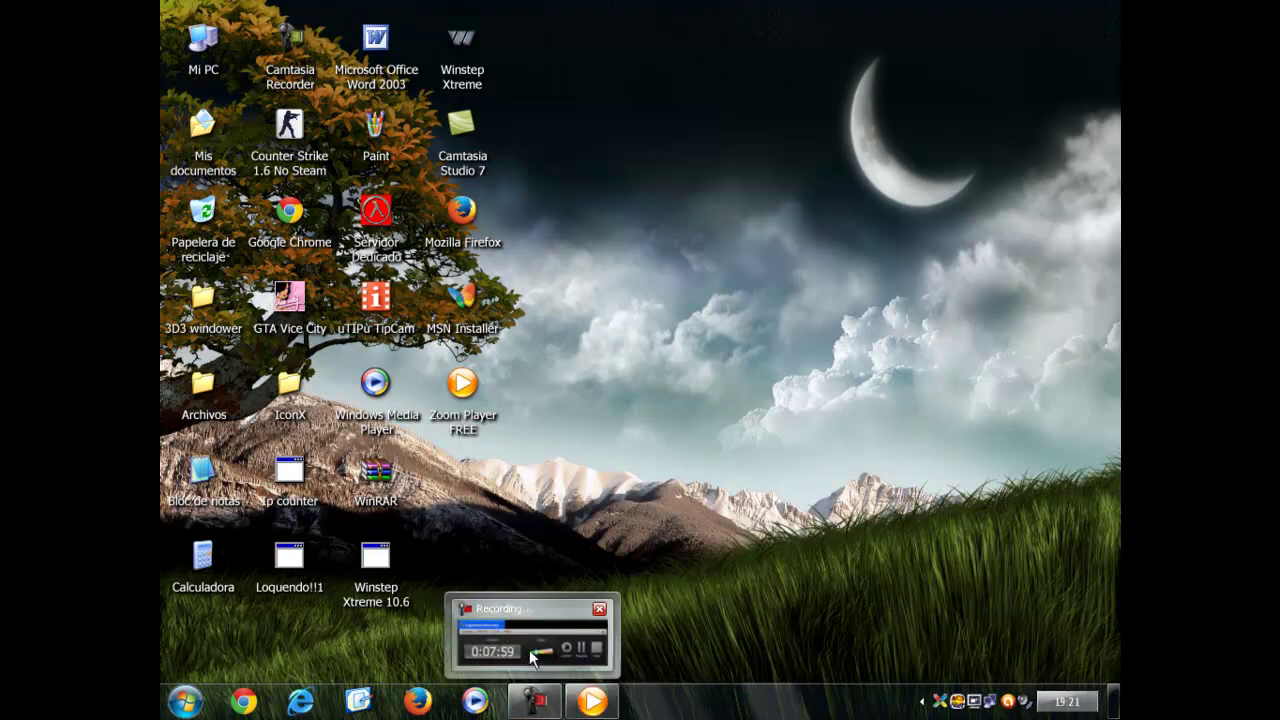
pyautogui.click(533, 655)
pyautogui.rightClick(808, 225)
pyautogui.click(830, 242)
pyautogui.click(1079, 535)
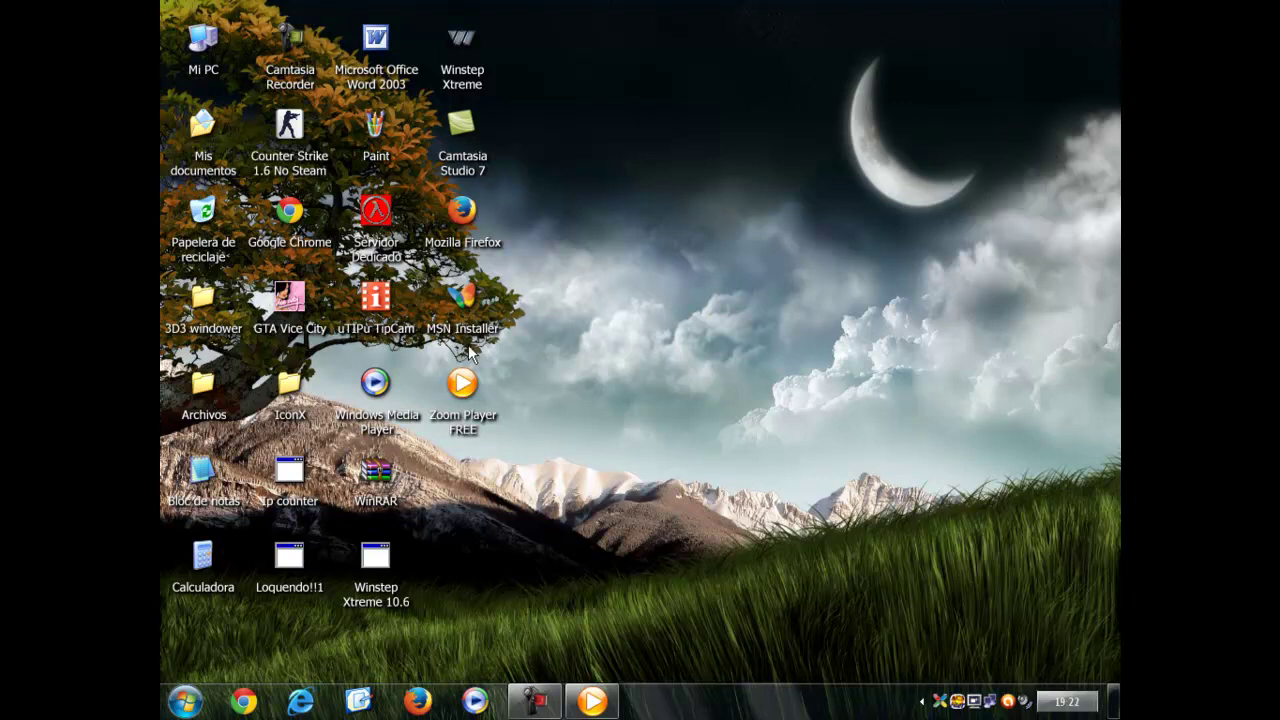
# Try to save the Default theme under another name in IconX Settings, then recheck the theme setting and close the dialog
pyautogui.doubleClick(940, 703)
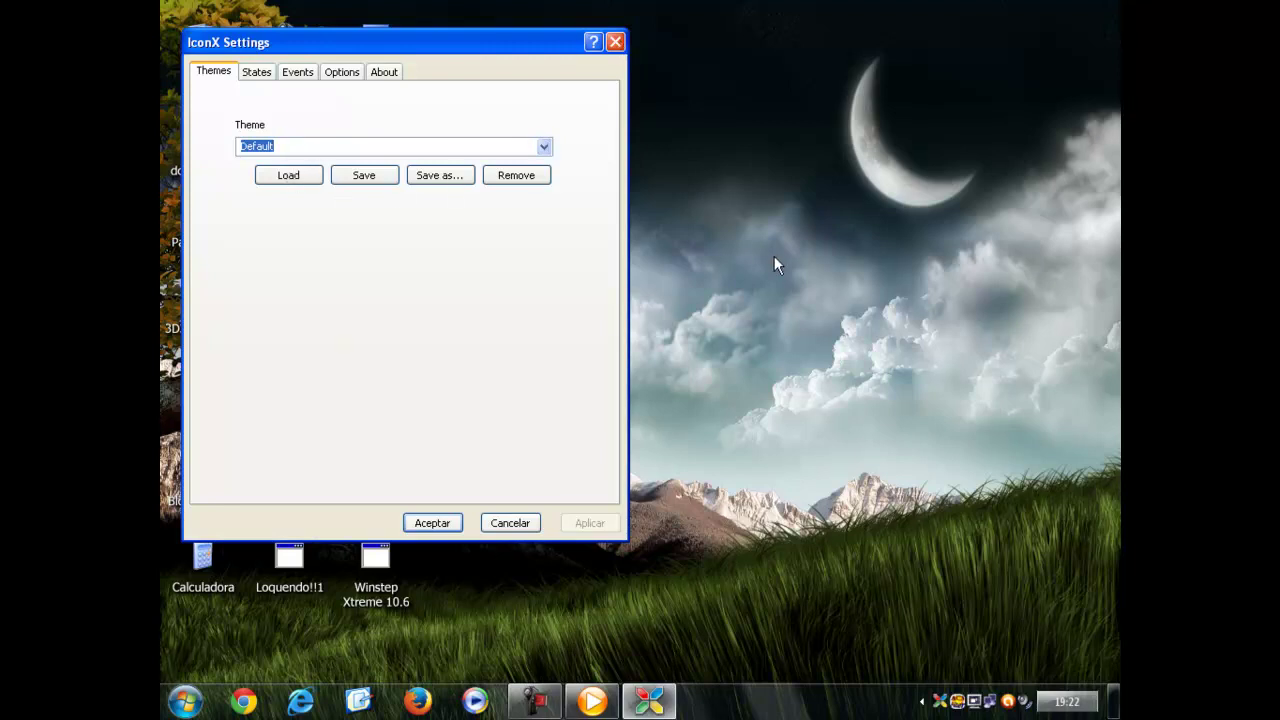
pyautogui.click(440, 175)
pyautogui.click(670, 427)
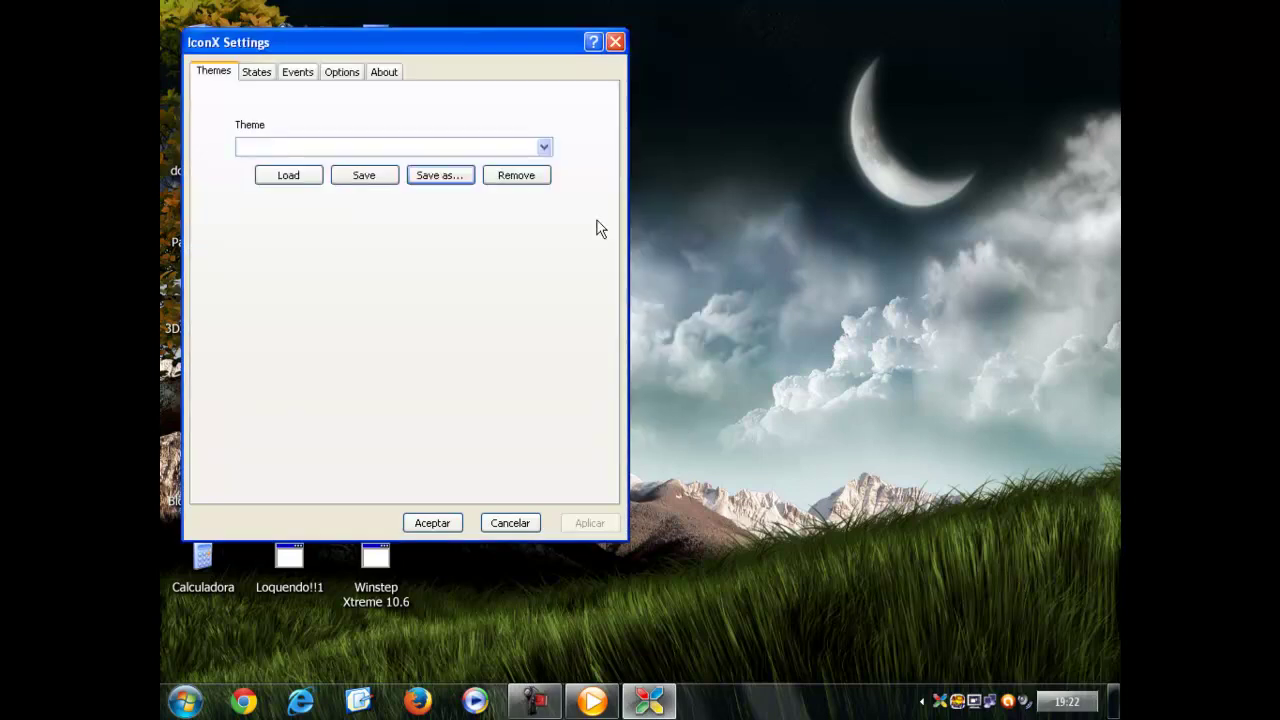
pyautogui.click(612, 44)
pyautogui.rightClick(703, 250)
pyautogui.click(717, 272)
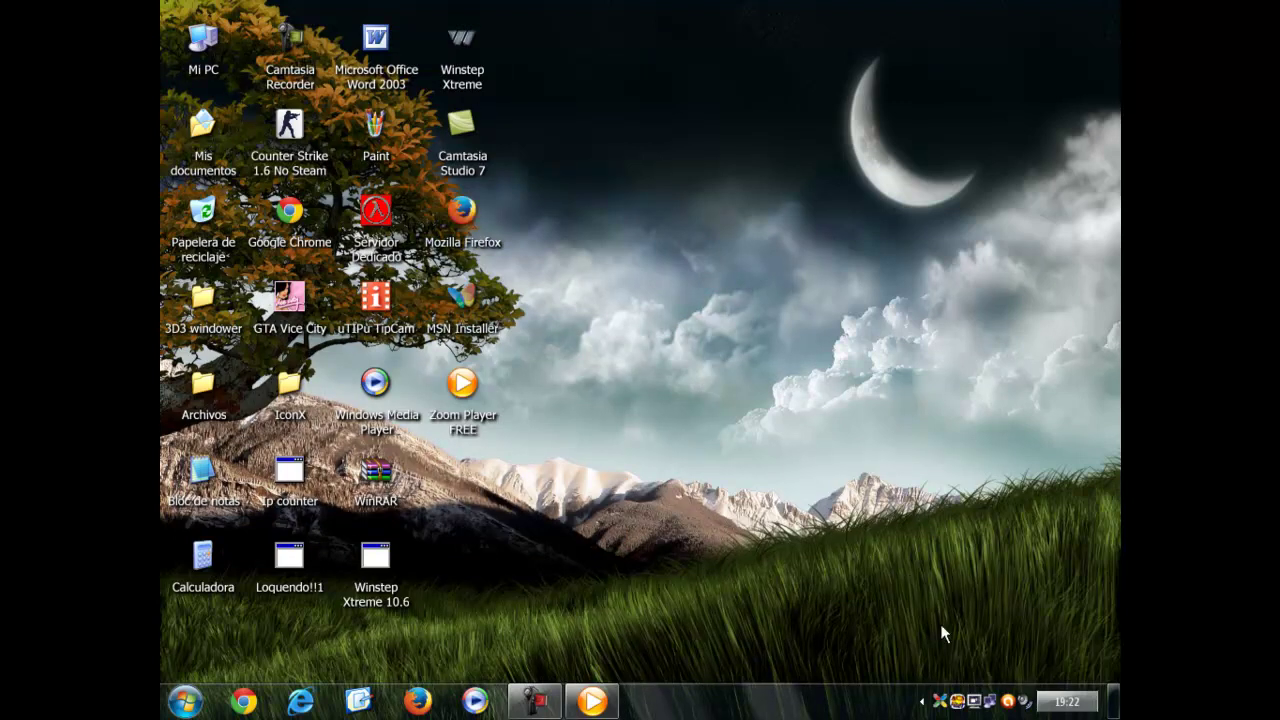
pyautogui.doubleClick(939, 705)
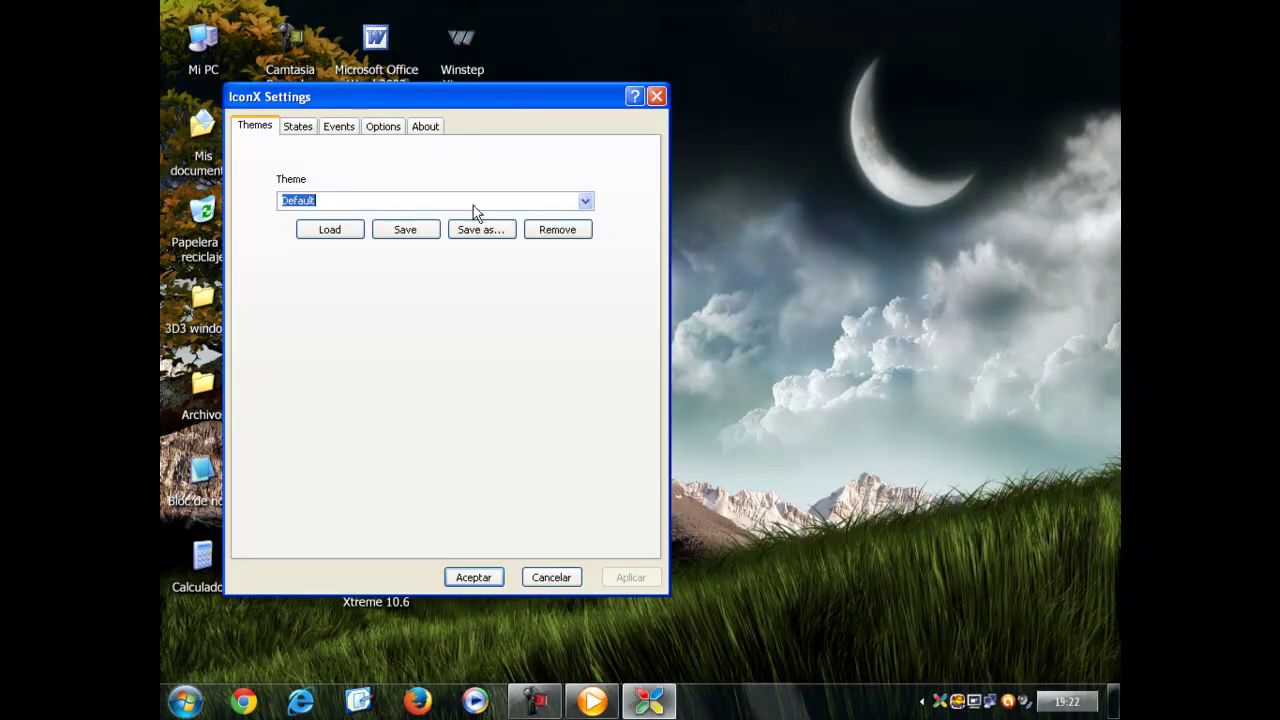
pyautogui.click(656, 96)
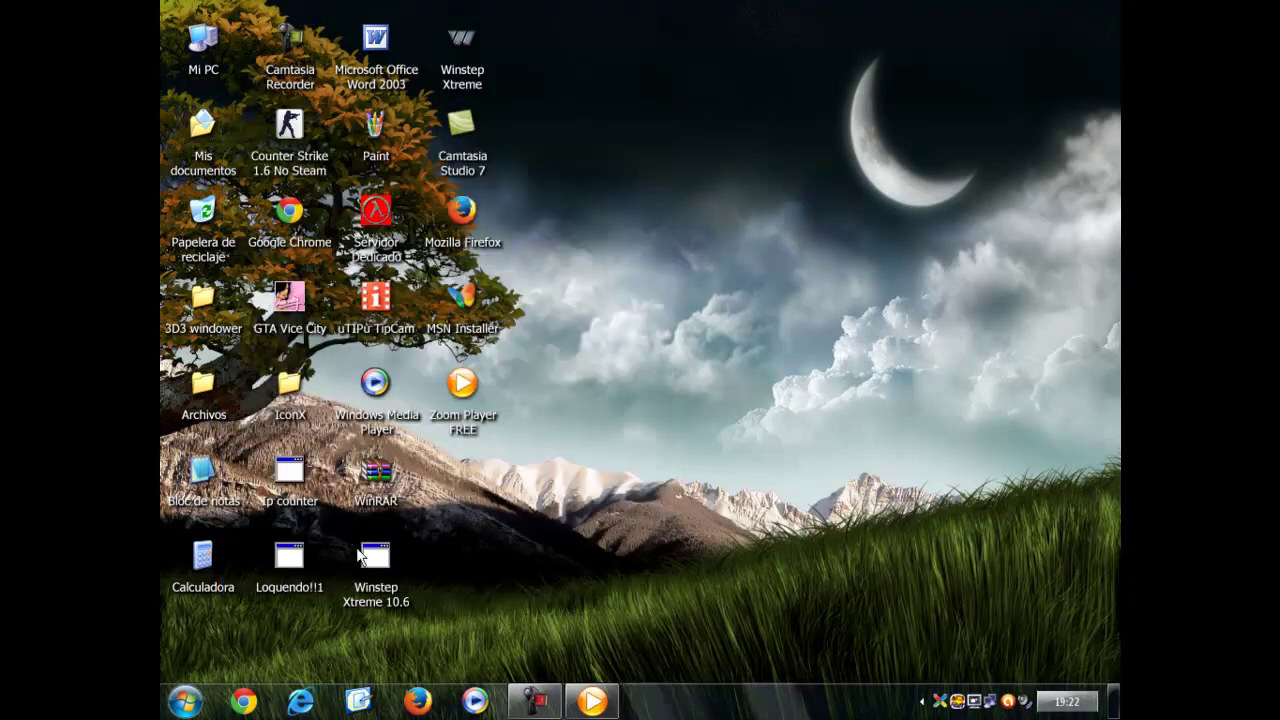
# Look through the IconX folder and the theme files in its Themes subfolder, and minimise the folder window
pyautogui.doubleClick(289, 390)
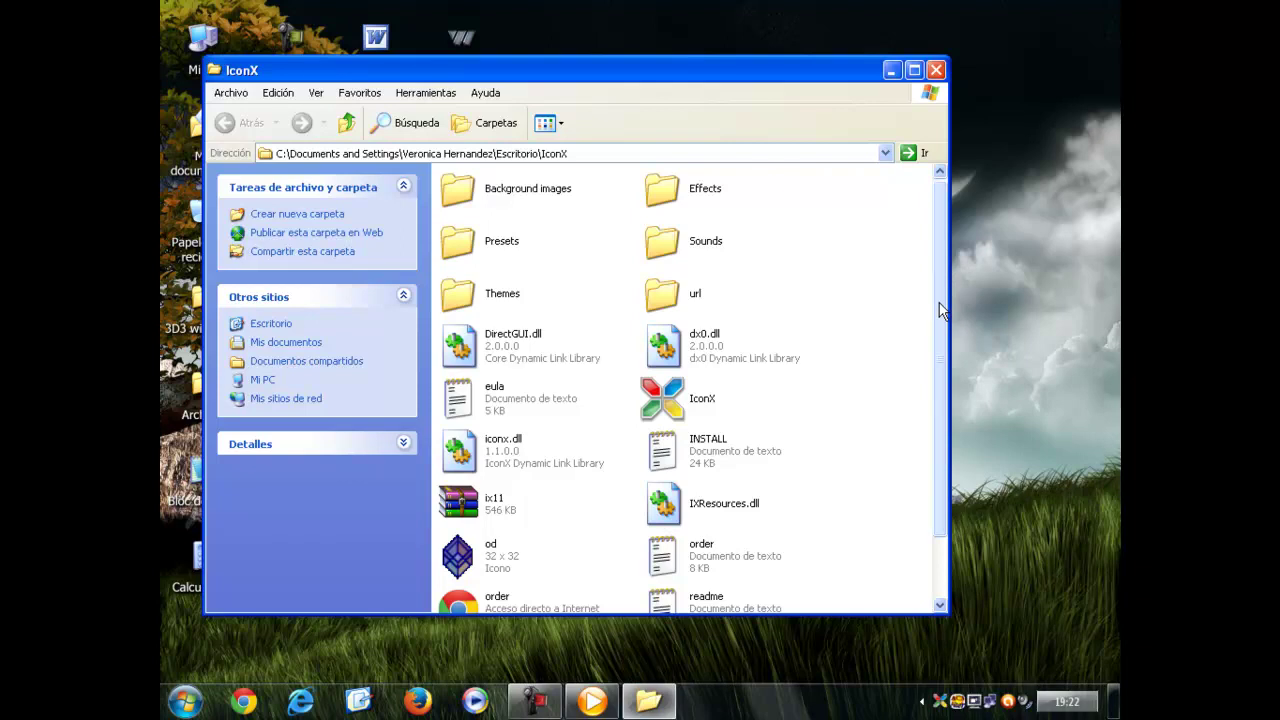
pyautogui.moveTo(940, 310); pyautogui.dragTo(938, 342)
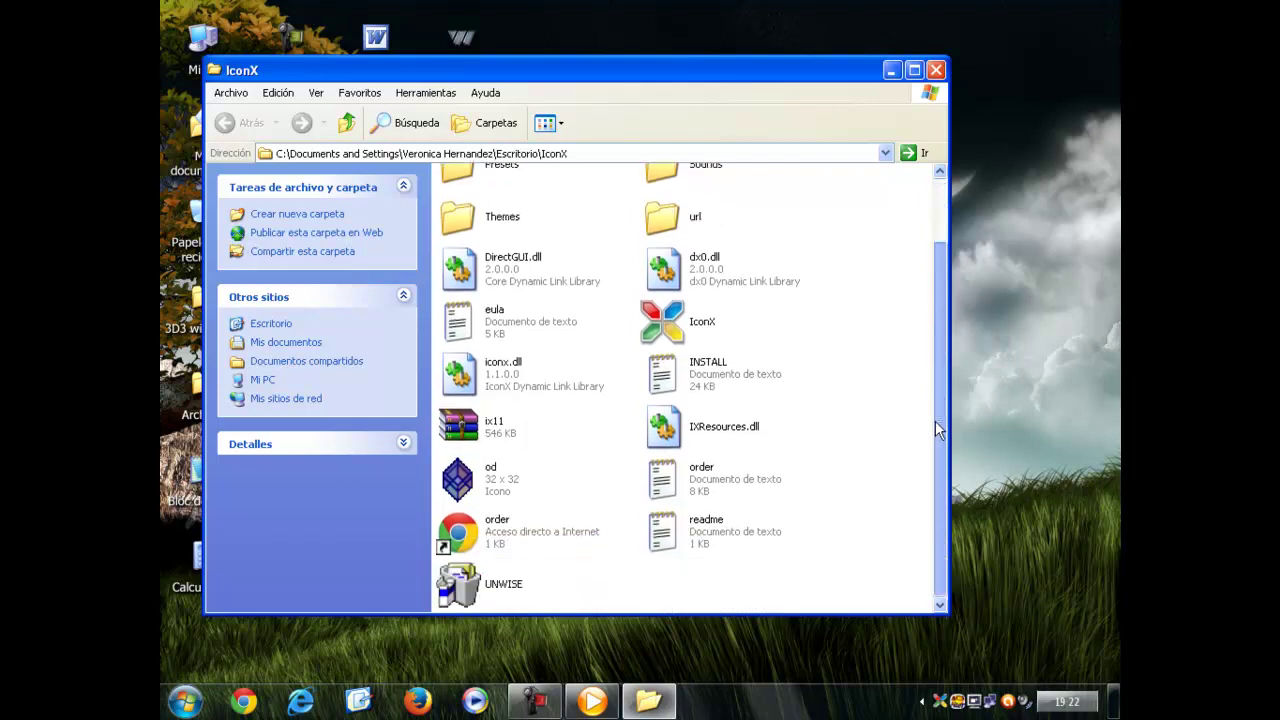
pyautogui.moveTo(935, 388); pyautogui.dragTo(945, 262)
pyautogui.click(490, 295)
pyautogui.press('F2')
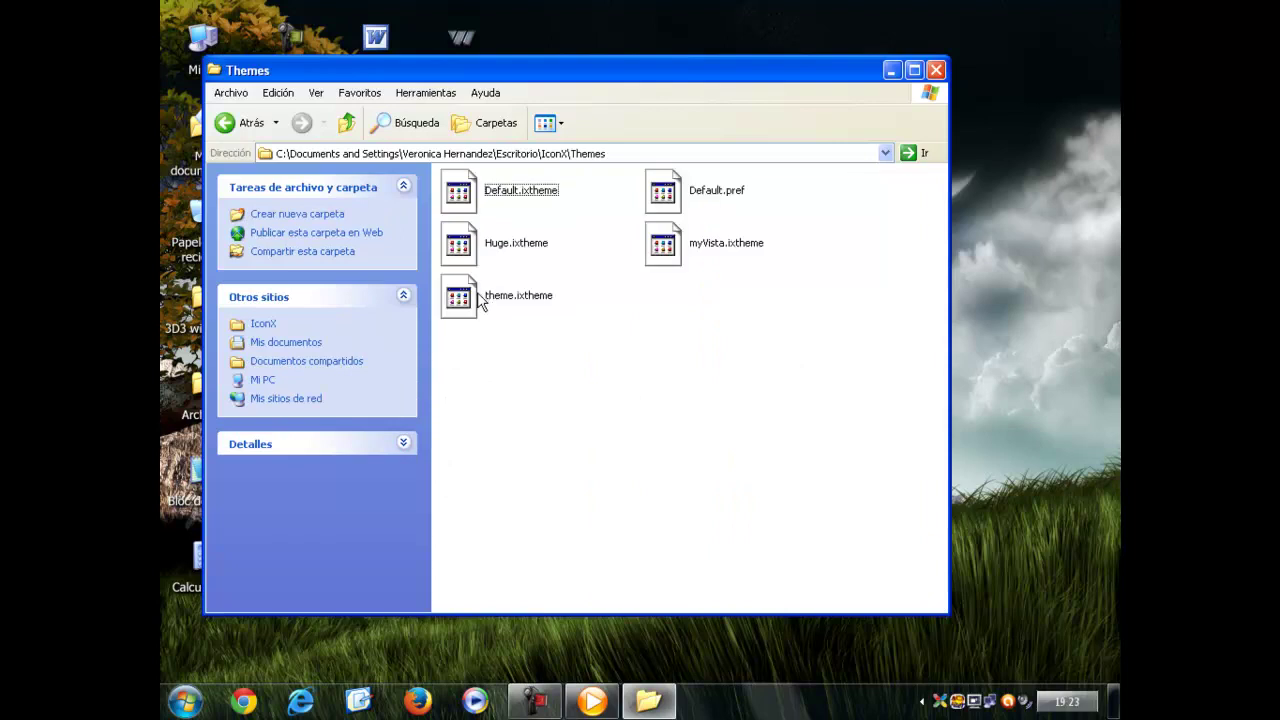
pyautogui.moveTo(471, 348); pyautogui.dragTo(709, 401)
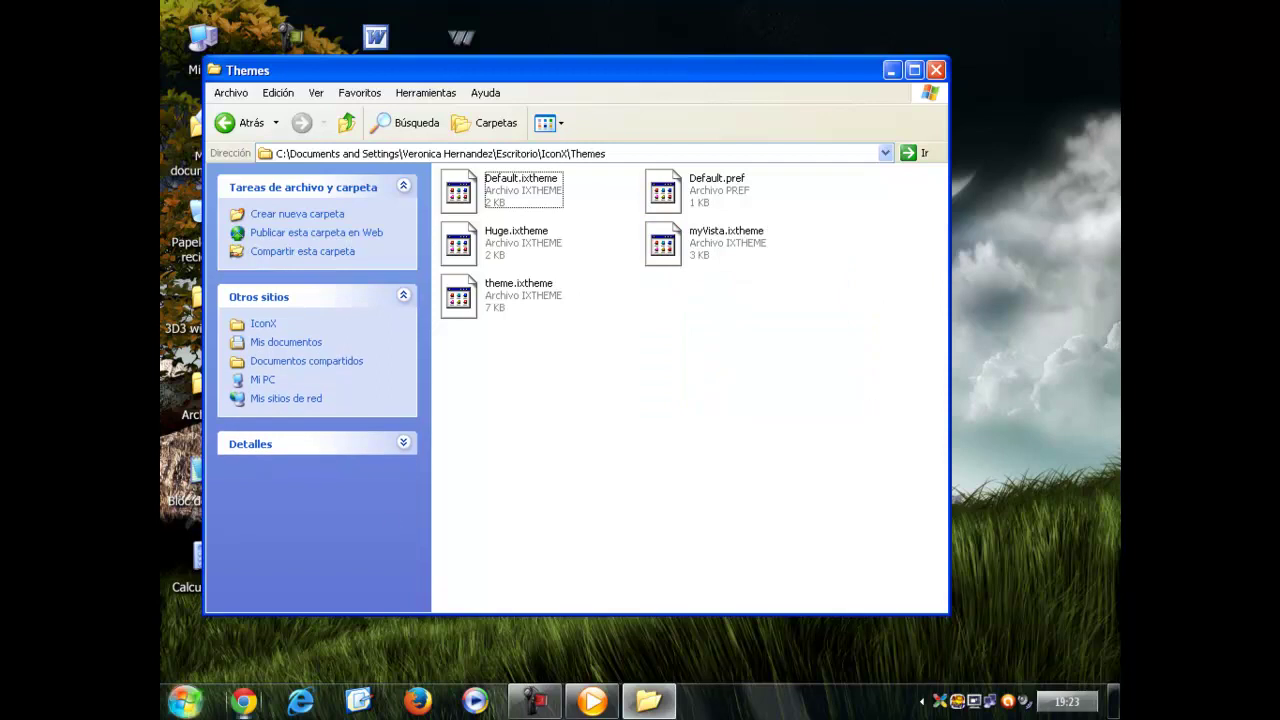
pyautogui.click(891, 70)
# View the NextSTART taskbar options, dismiss them without choosing any and refresh the desktop
pyautogui.rightClick(558, 272)
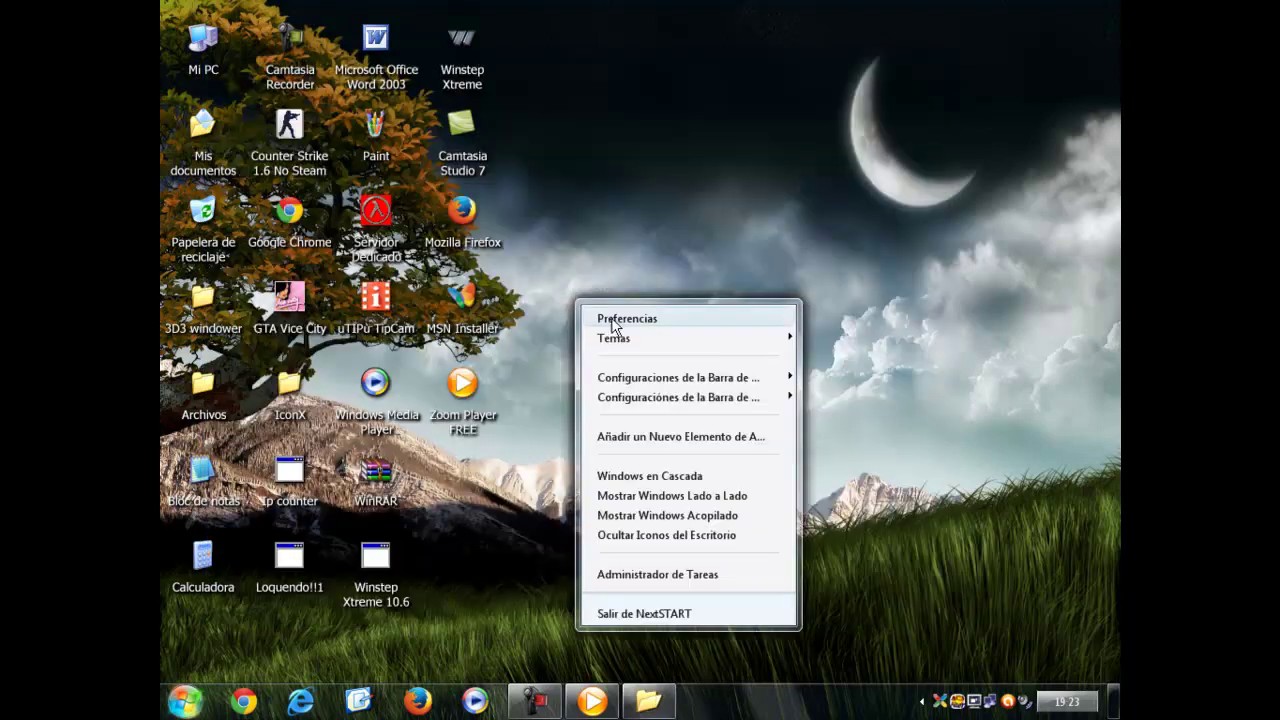
pyautogui.click(626, 175)
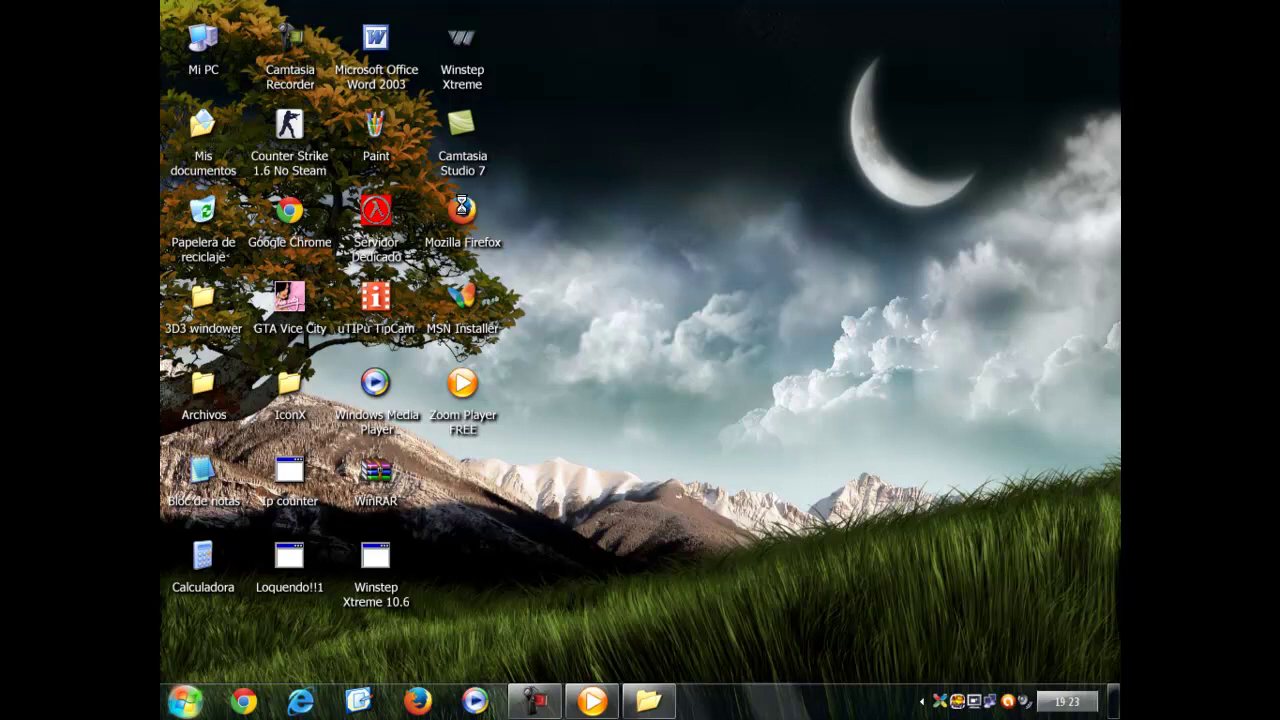
pyautogui.rightClick(515, 216)
pyautogui.rightClick(615, 68)
pyautogui.click(630, 92)
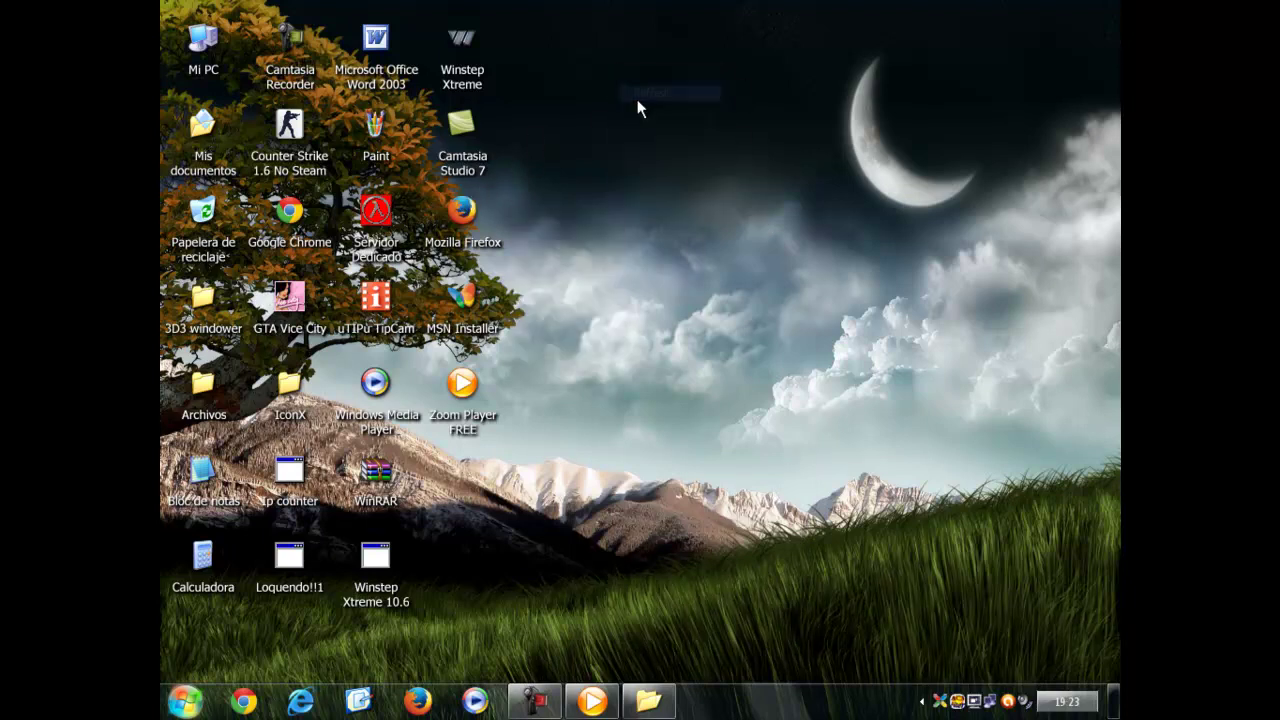
pyautogui.moveTo(479, 495); pyautogui.dragTo(705, 600)
# Browse the Start menu's Computadora entries down to Archivos de programa on Disco local (C:), dismiss them and refresh the desktop
pyautogui.click(188, 704)
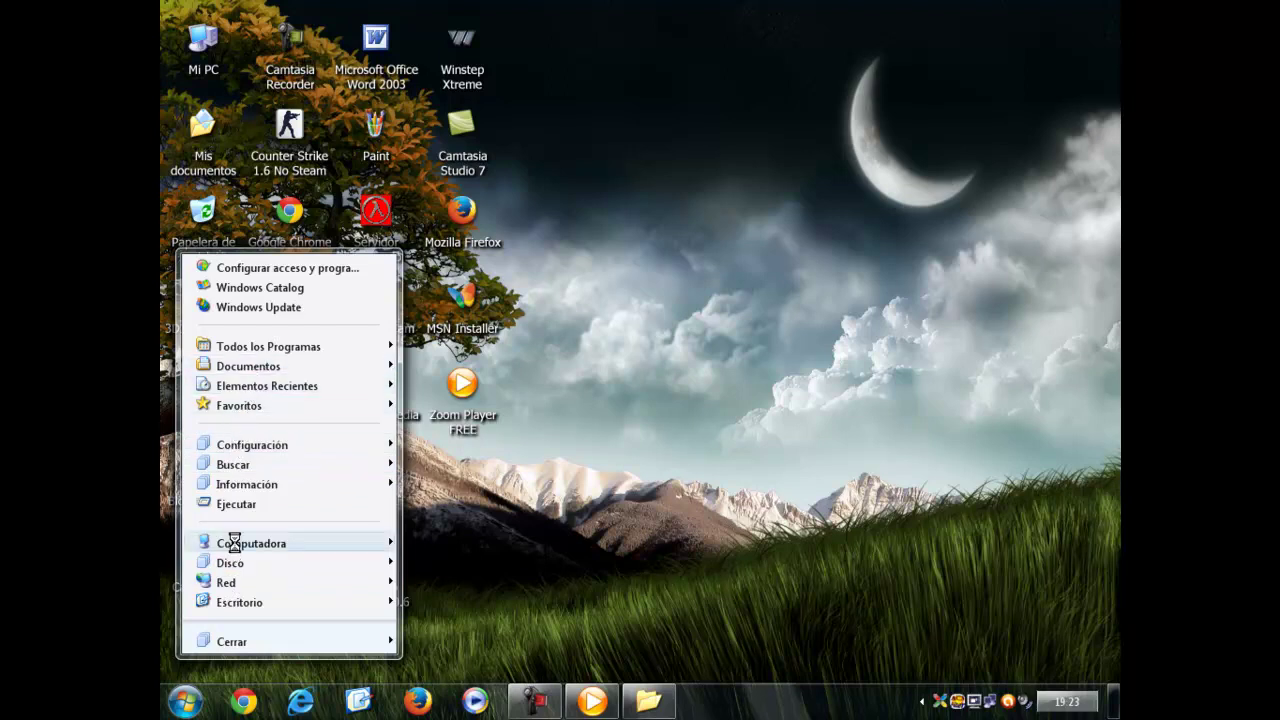
pyautogui.moveTo(345, 548)
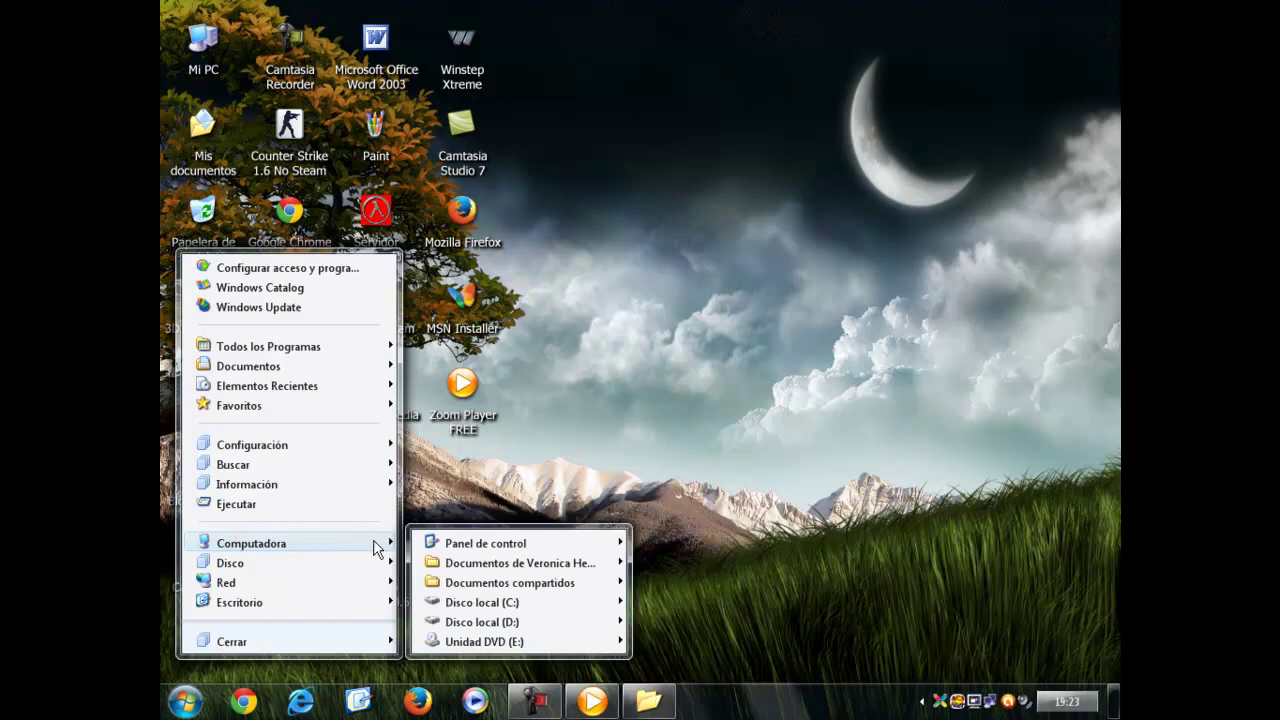
pyautogui.moveTo(494, 605)
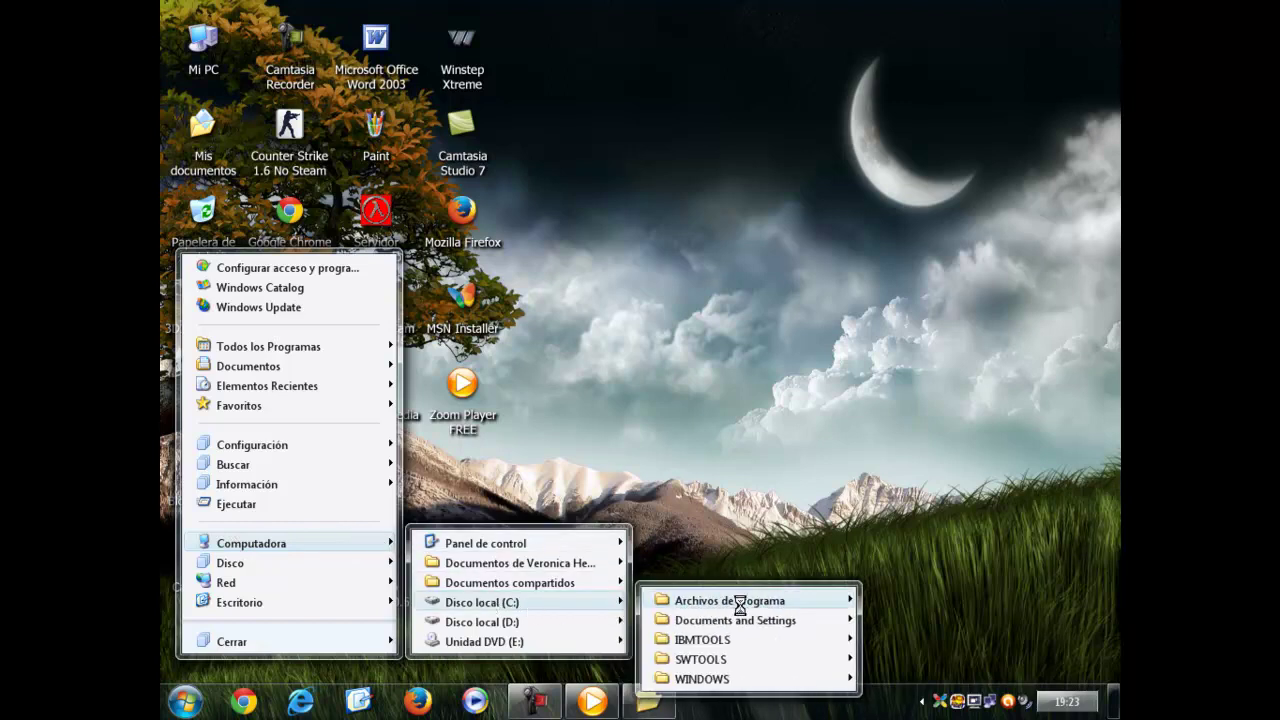
pyautogui.moveTo(742, 612)
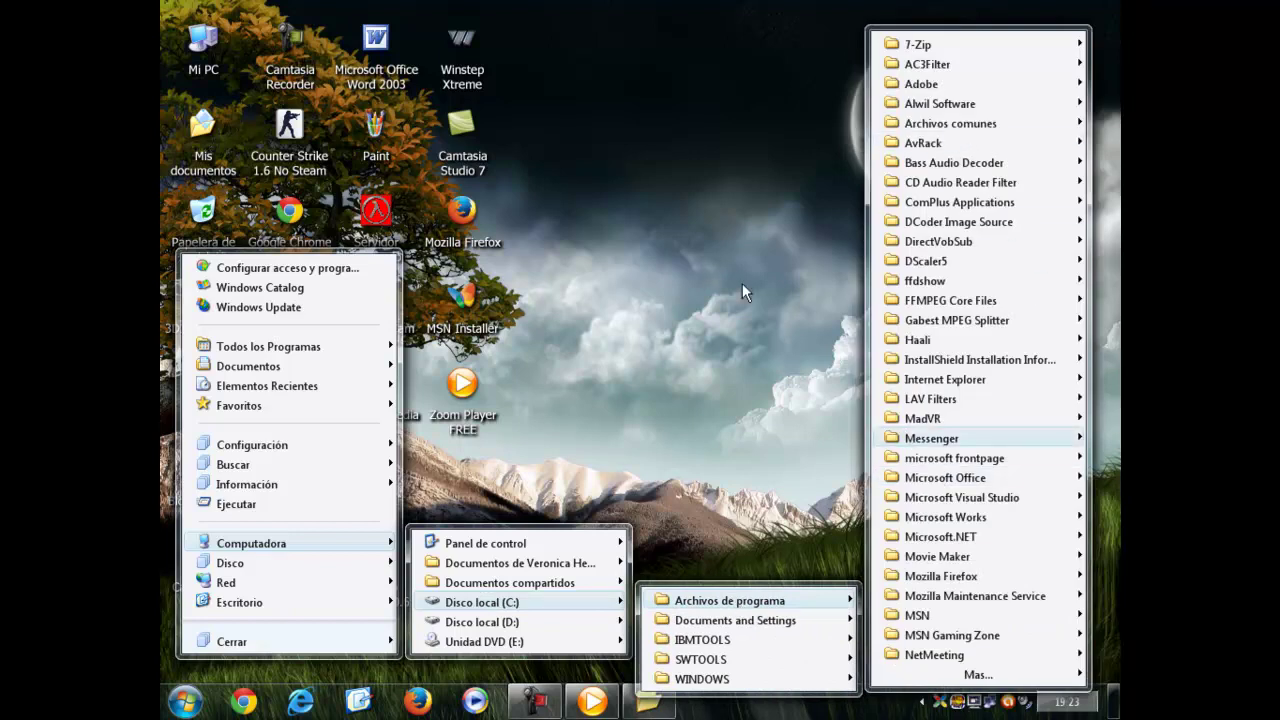
pyautogui.rightClick(688, 226)
pyautogui.click(714, 246)
pyautogui.click(185, 701)
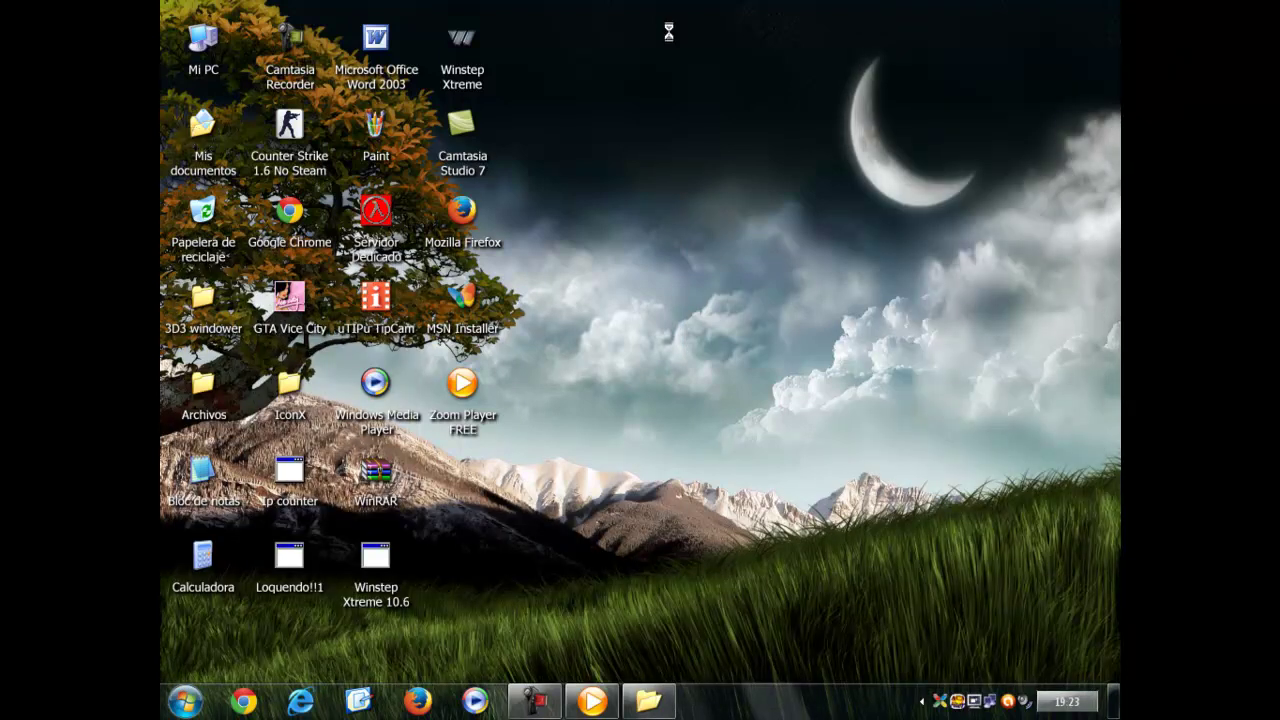
# Open Mis documentos and go through Mi PC and Disco local (C:) to view the contents of Archivos de programa
pyautogui.doubleClick(208, 128)
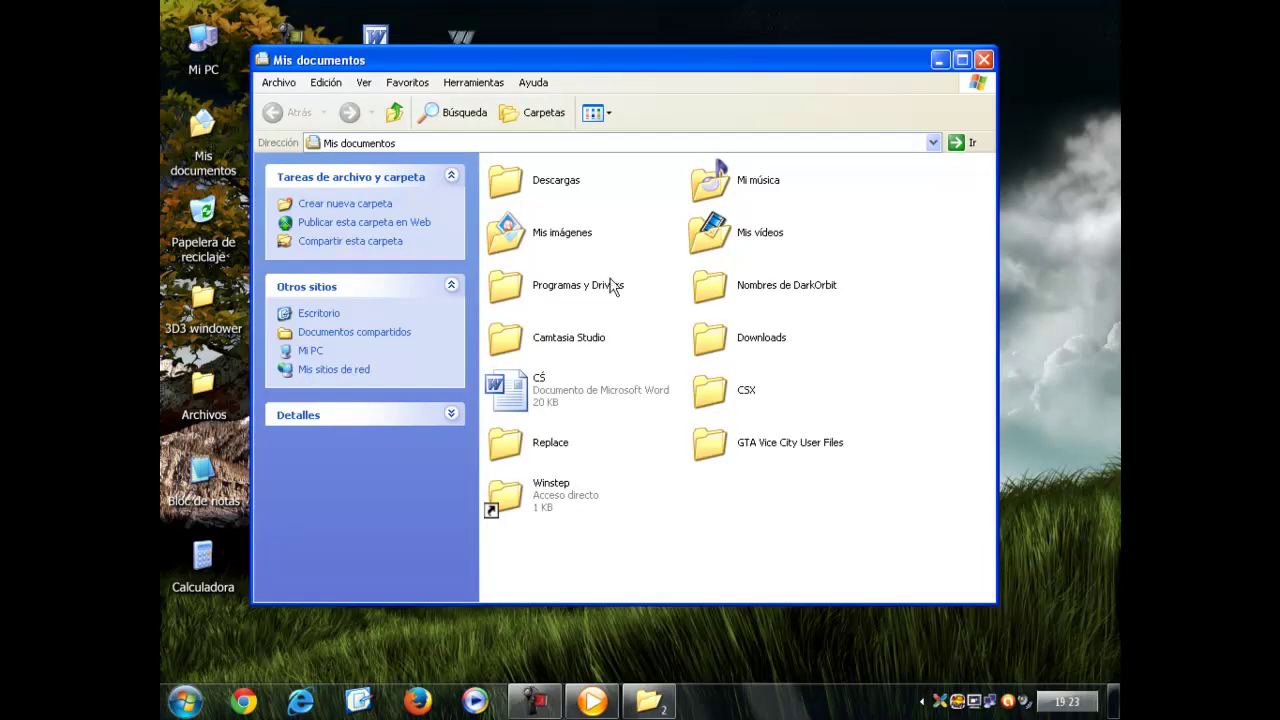
pyautogui.click(303, 353)
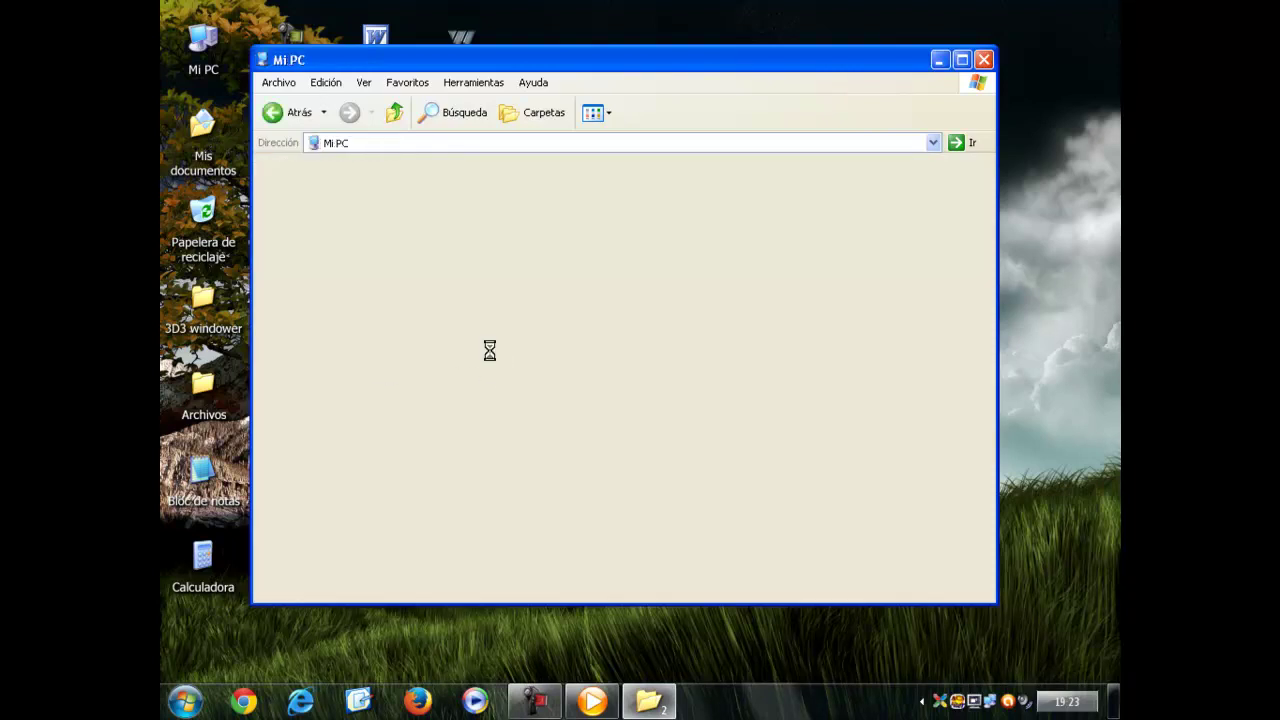
pyautogui.doubleClick(536, 303)
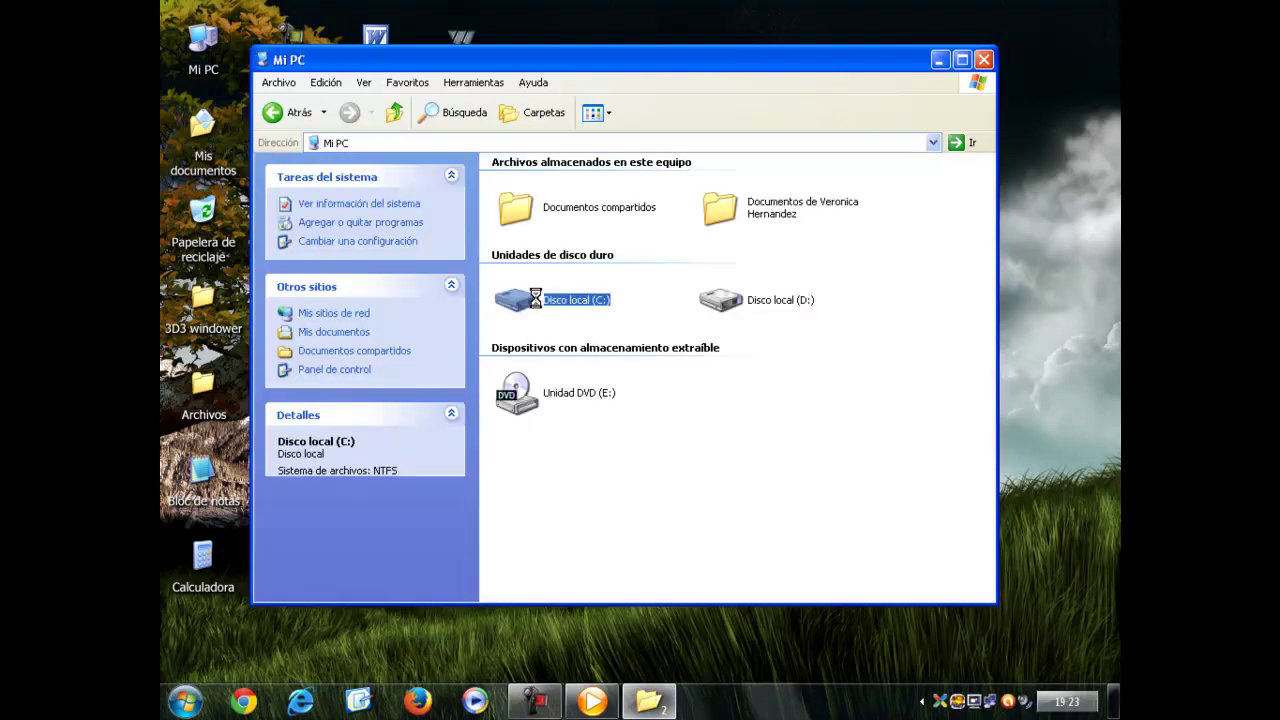
pyautogui.click(538, 178)
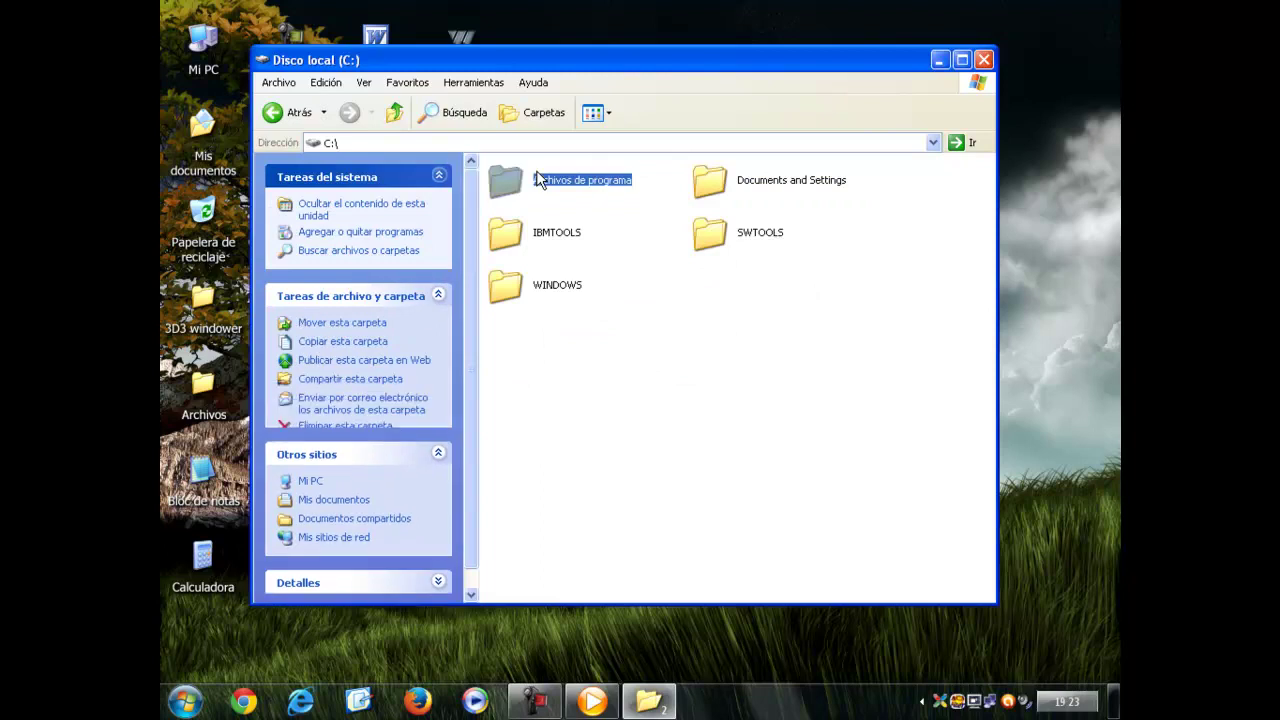
pyautogui.doubleClick(537, 178)
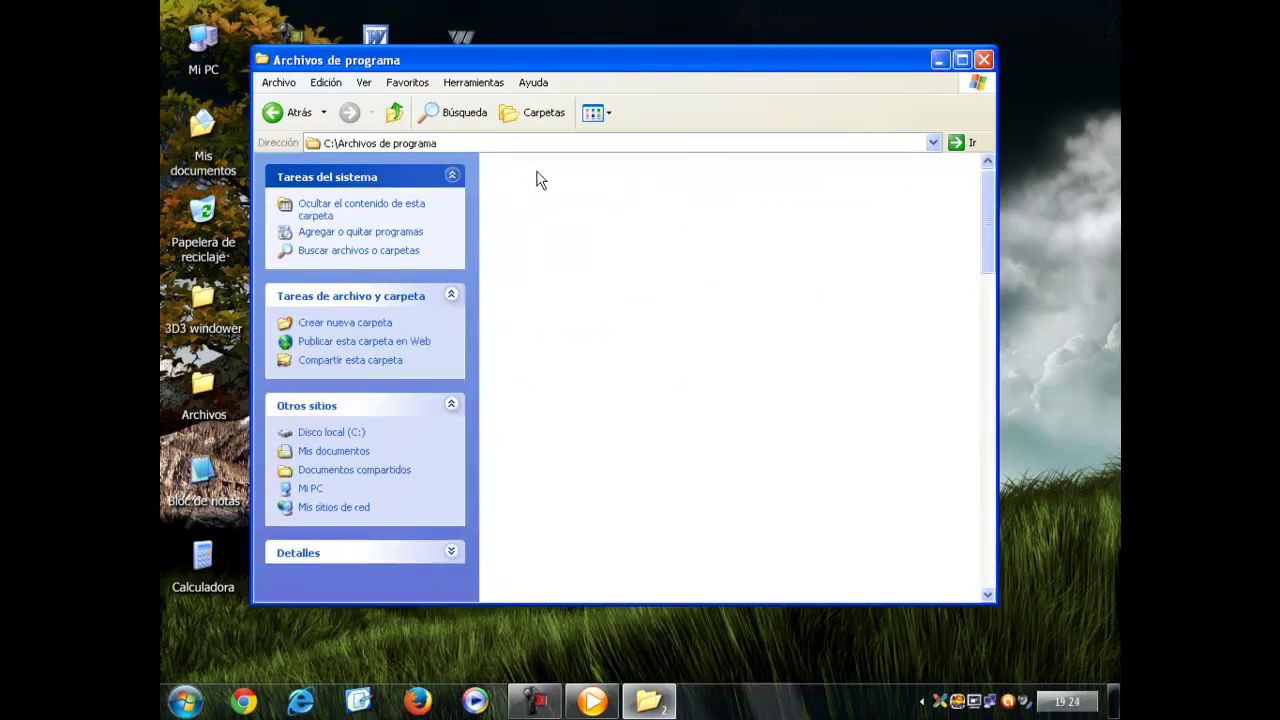
pyautogui.moveTo(990, 215); pyautogui.dragTo(975, 573)
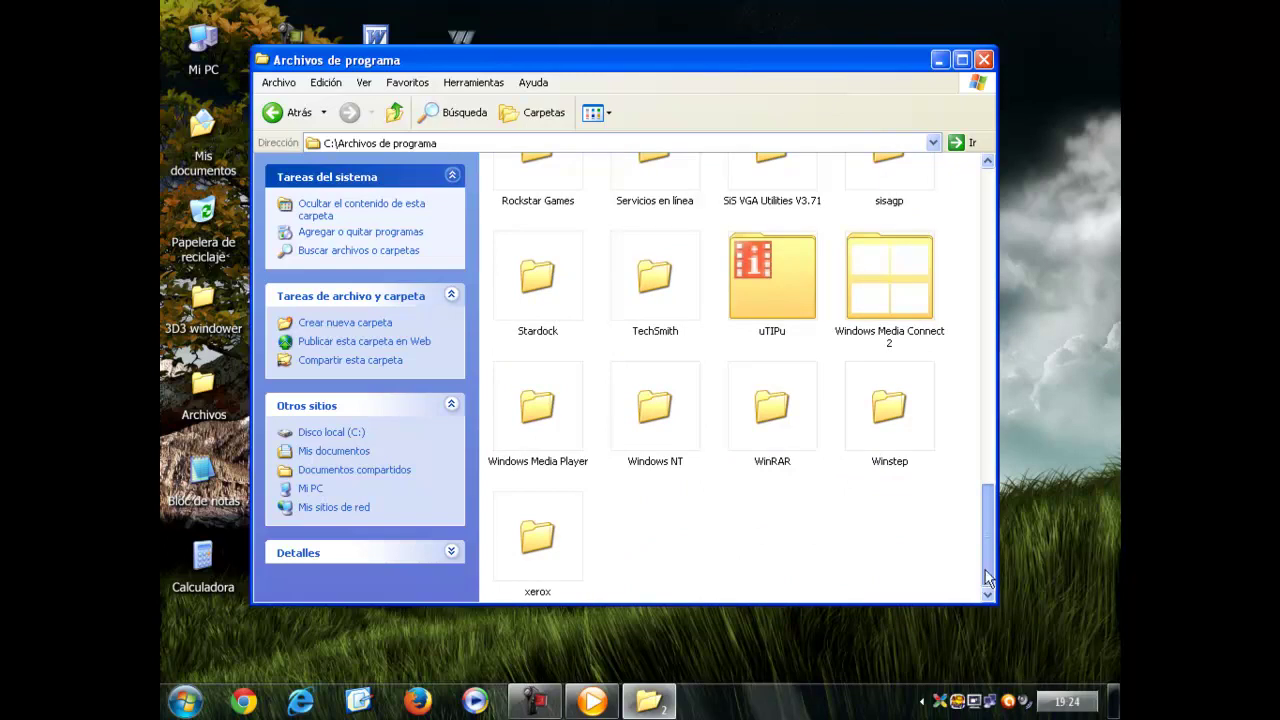
# Look through the folders whose names start with O in Archivos de programa
pyautogui.moveTo(991, 542); pyautogui.dragTo(992, 472)
pyautogui.press('o')
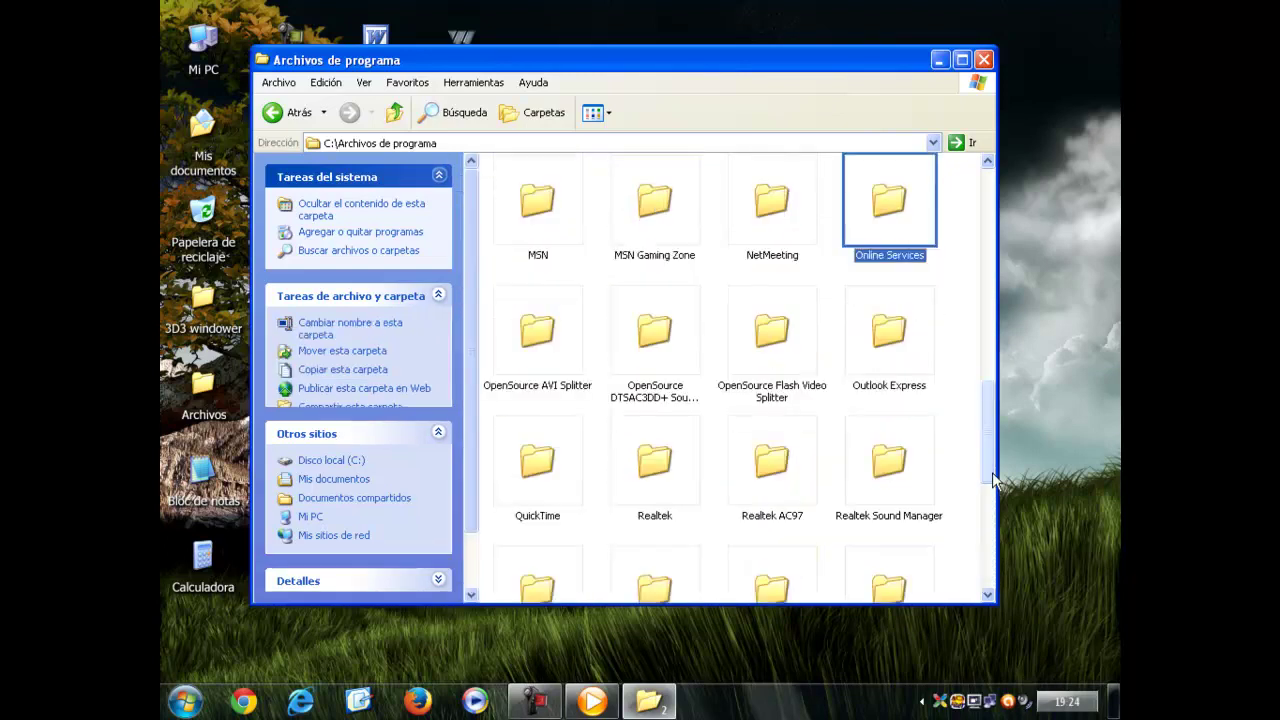
pyautogui.press('o')
pyautogui.press('o')
pyautogui.press('o')
pyautogui.press('o')
pyautogui.press('o')
pyautogui.press('o')
pyautogui.press('o')
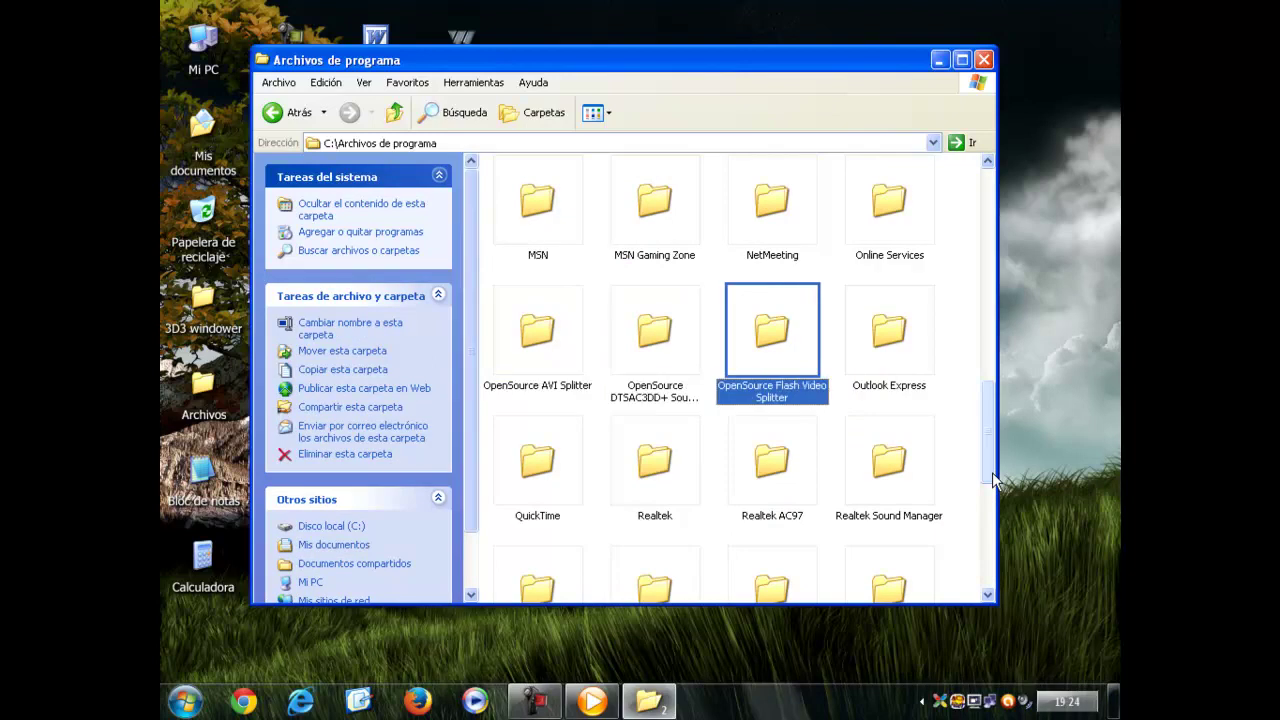
pyautogui.press('o')
pyautogui.press('o')
pyautogui.press('o')
pyautogui.press('o')
pyautogui.press('o')
pyautogui.press('o')
pyautogui.press('o')
pyautogui.press('o')
pyautogui.press('o')
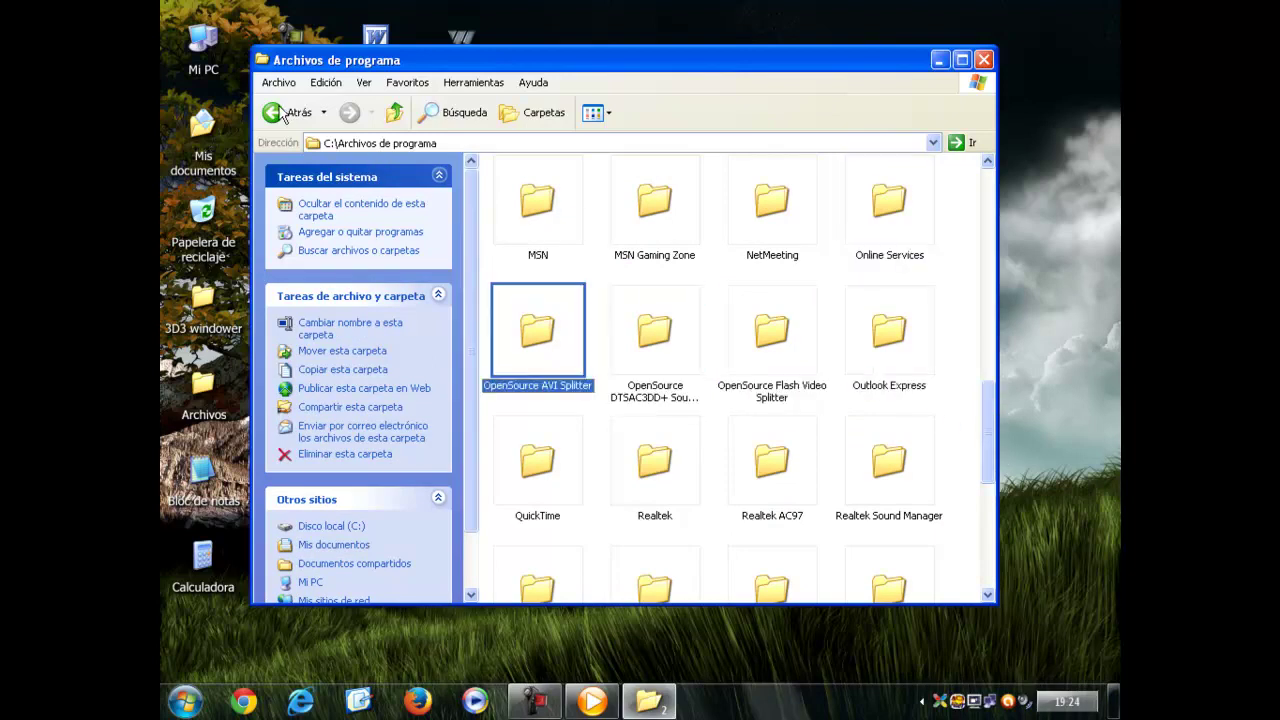
pyautogui.press('o')
pyautogui.press('o')
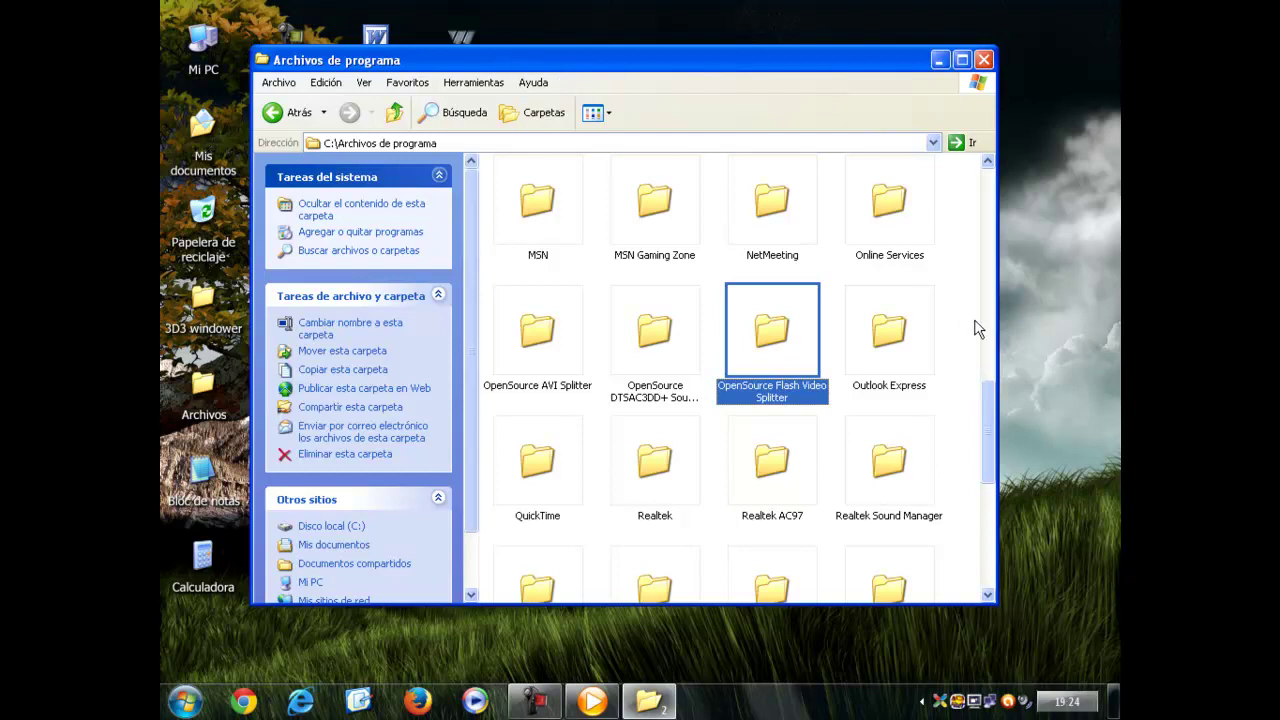
# Show the Zoom Player window from its taskbar thumbnail over the Archivos de programa folder, and minimise it again
pyautogui.moveTo(990, 406); pyautogui.dragTo(985, 140)
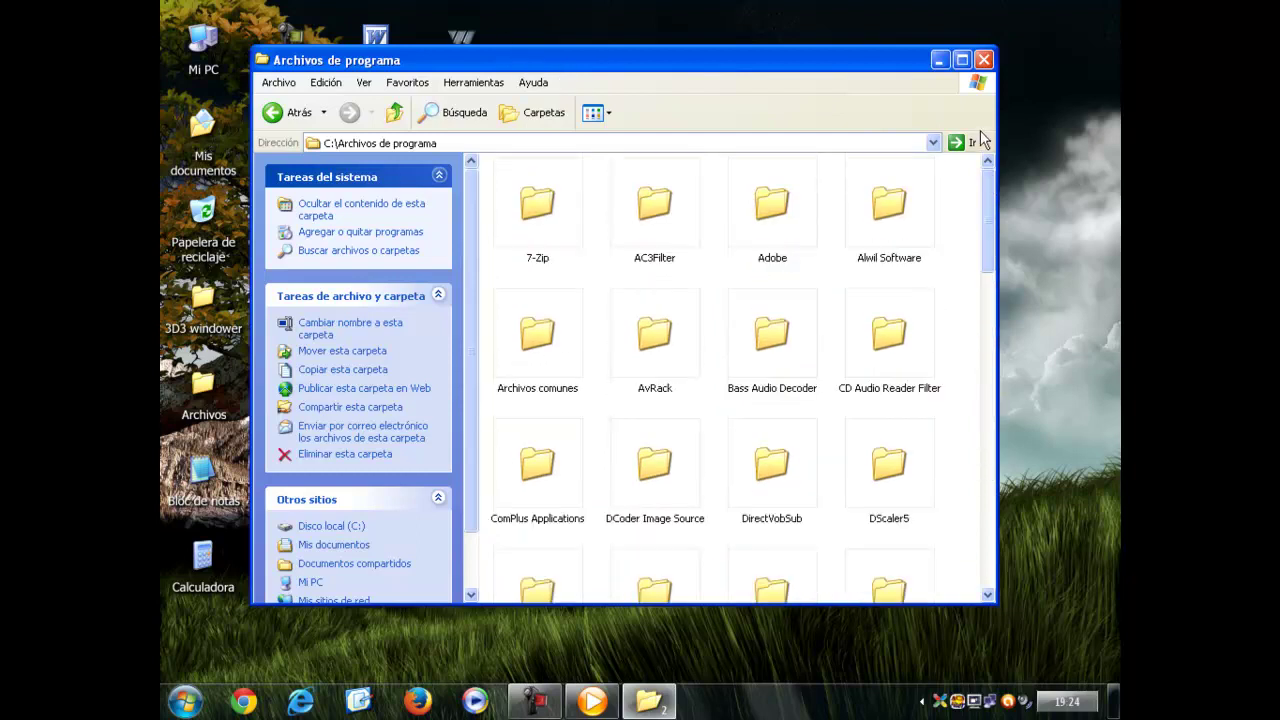
pyautogui.moveTo(594, 700)
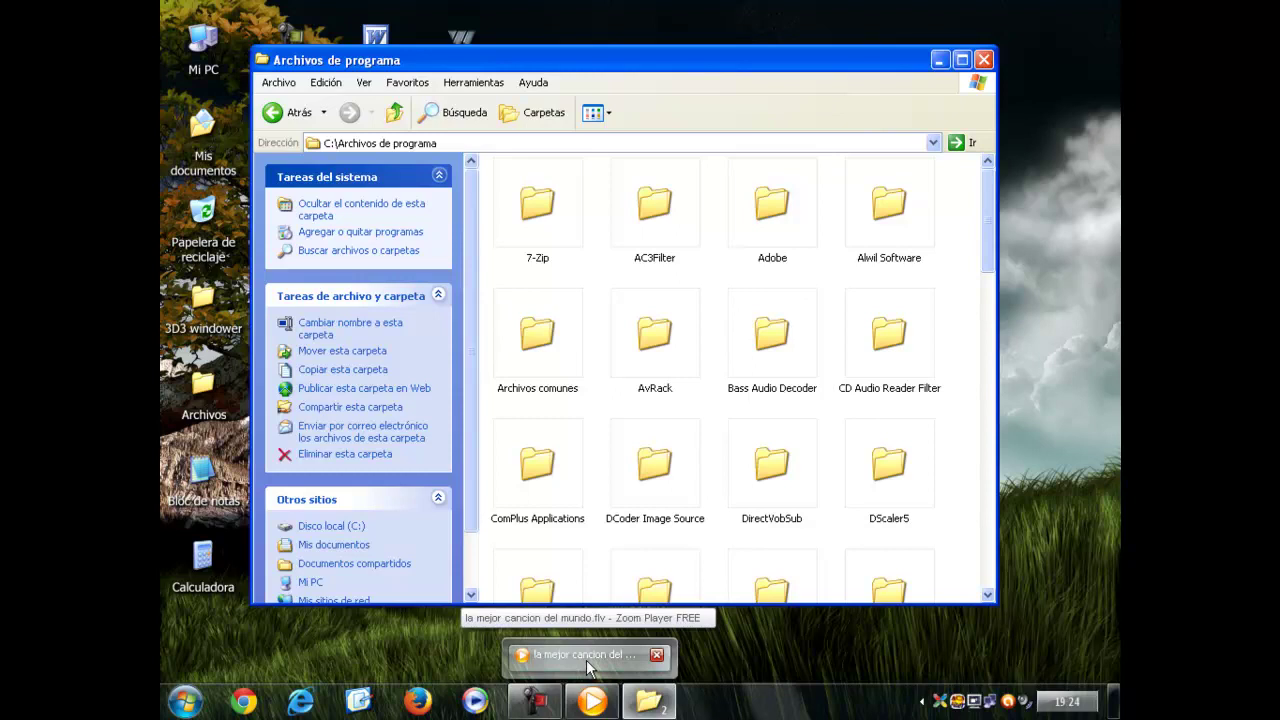
pyautogui.click(585, 656)
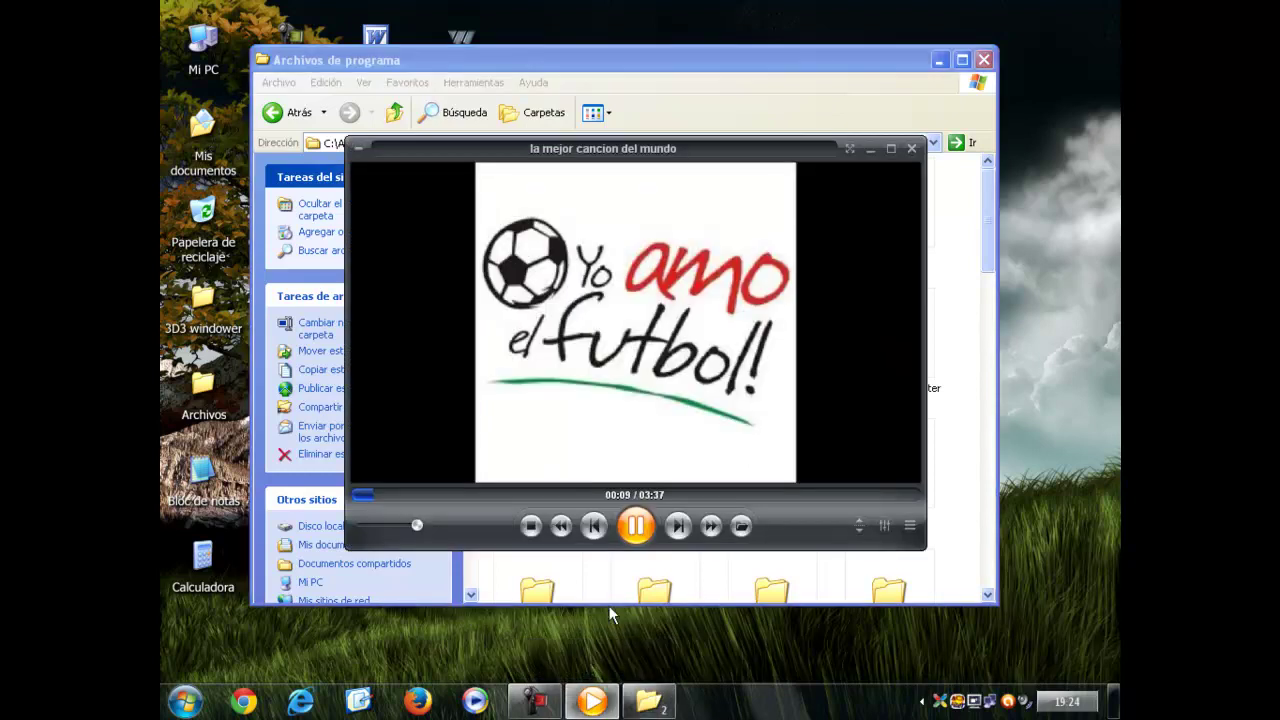
pyautogui.click(871, 150)
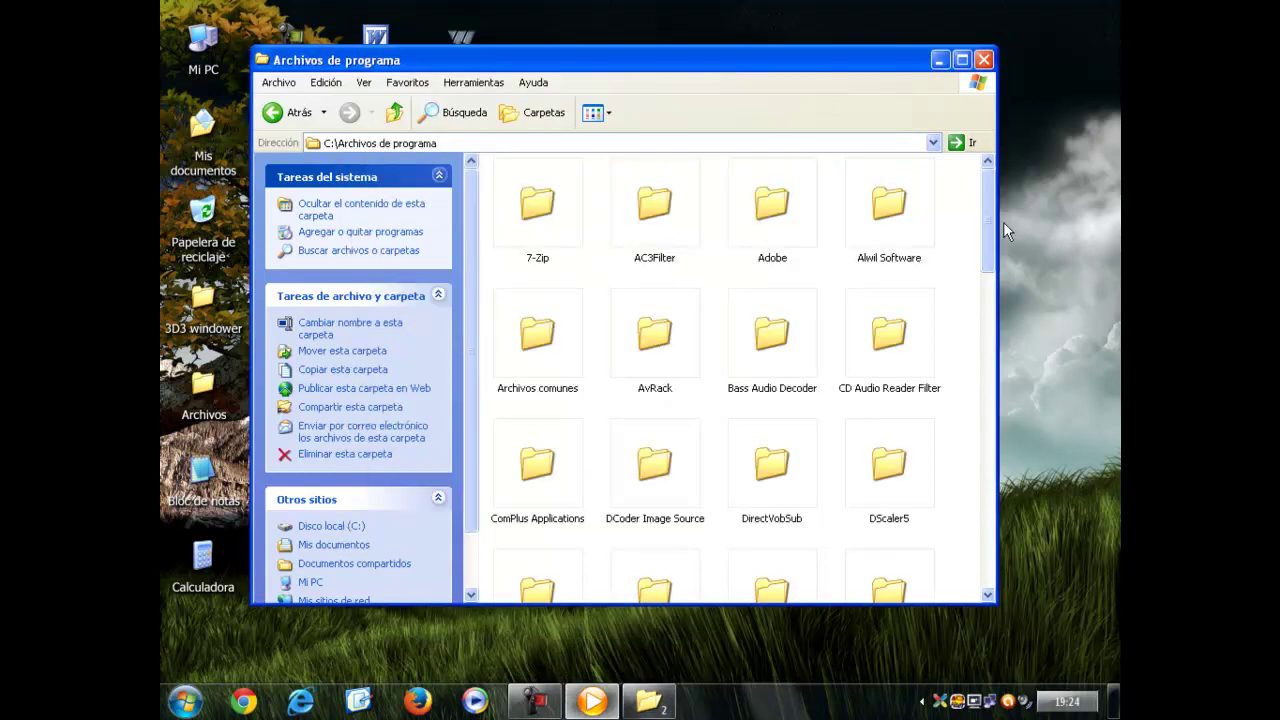
pyautogui.scroll(-1, 998, 251)
pyautogui.scroll(1, 998, 251)
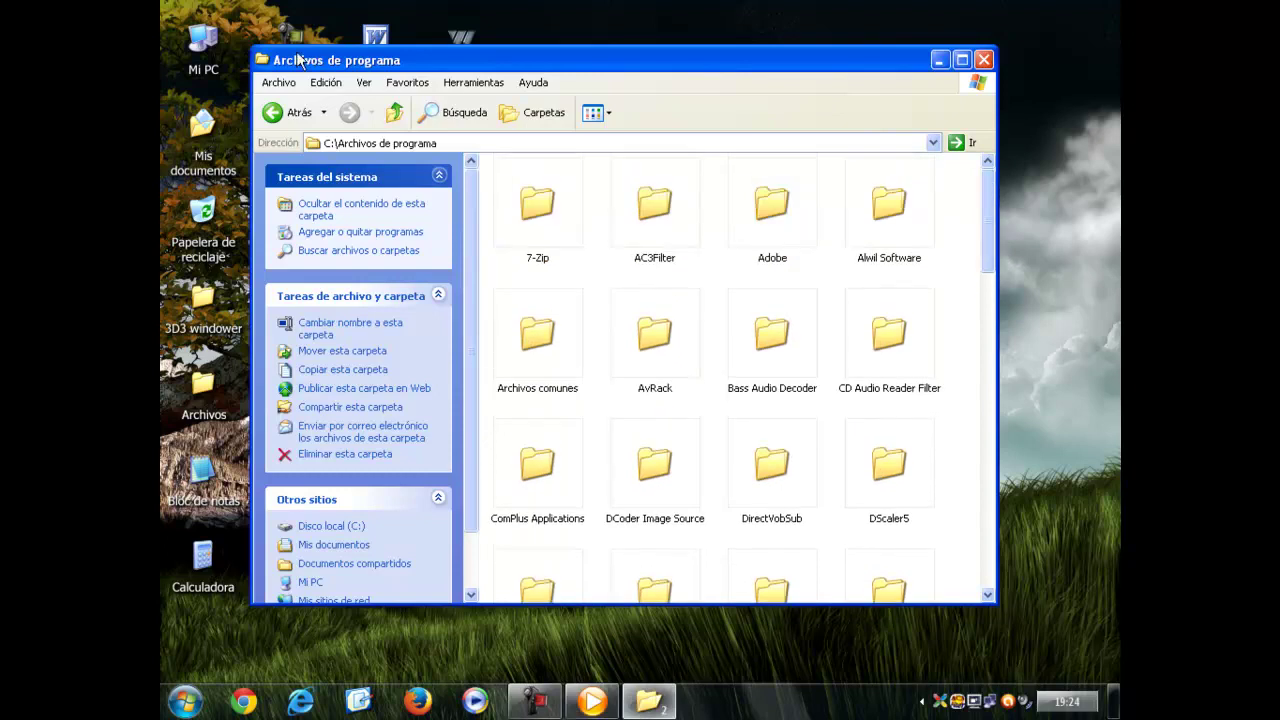
# Return to Mi PC to view the contents of Disco local (D:), go back to Mis documentos and close the window
pyautogui.click(270, 112)
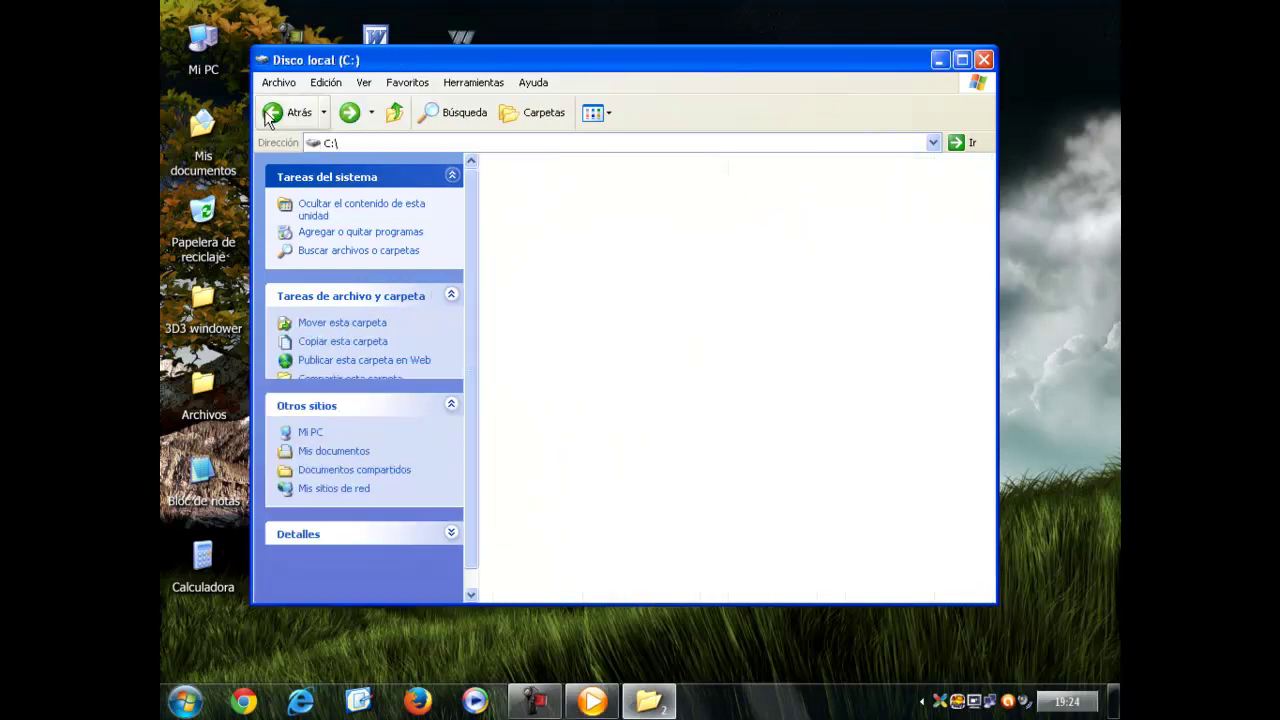
pyautogui.click(272, 113)
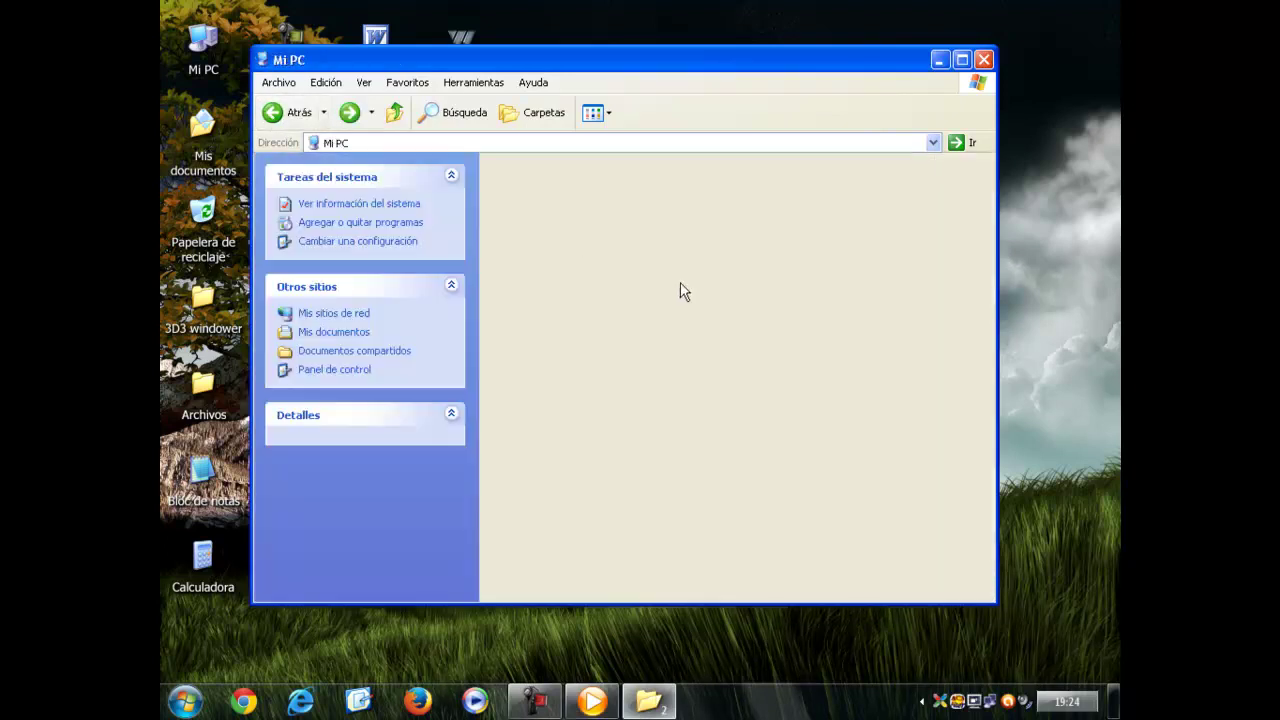
pyautogui.click(740, 302)
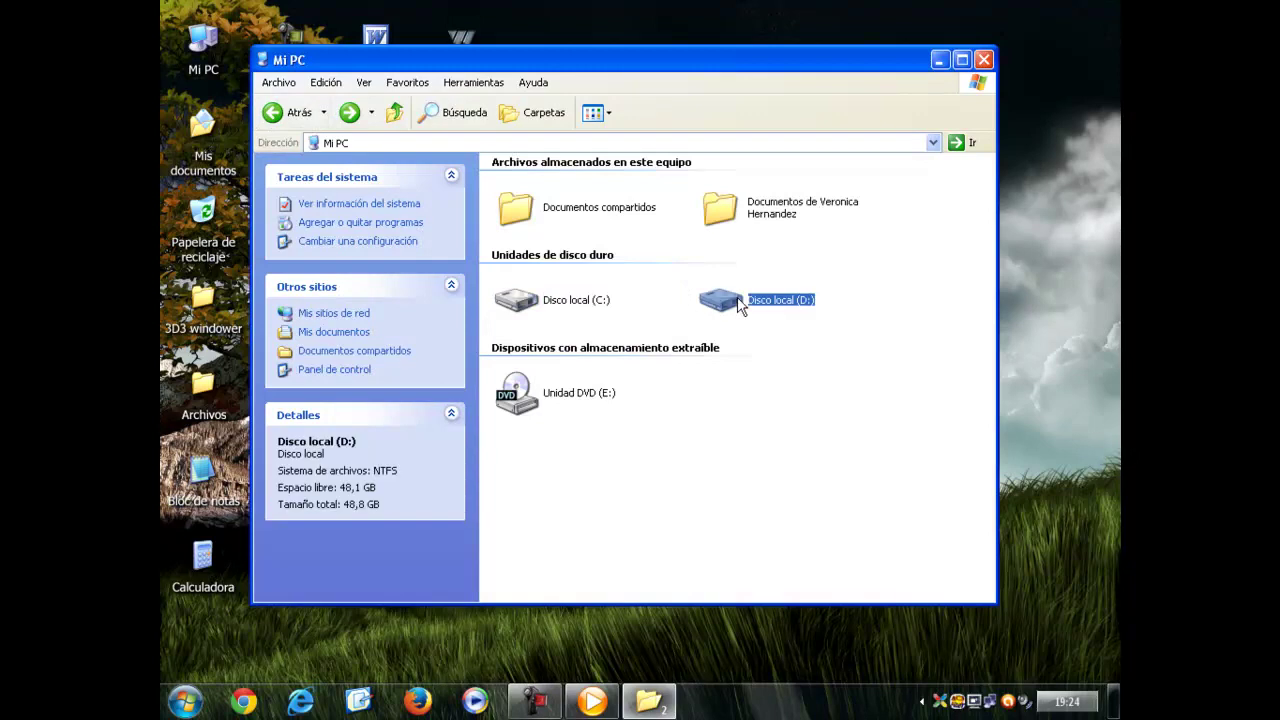
pyautogui.doubleClick(740, 302)
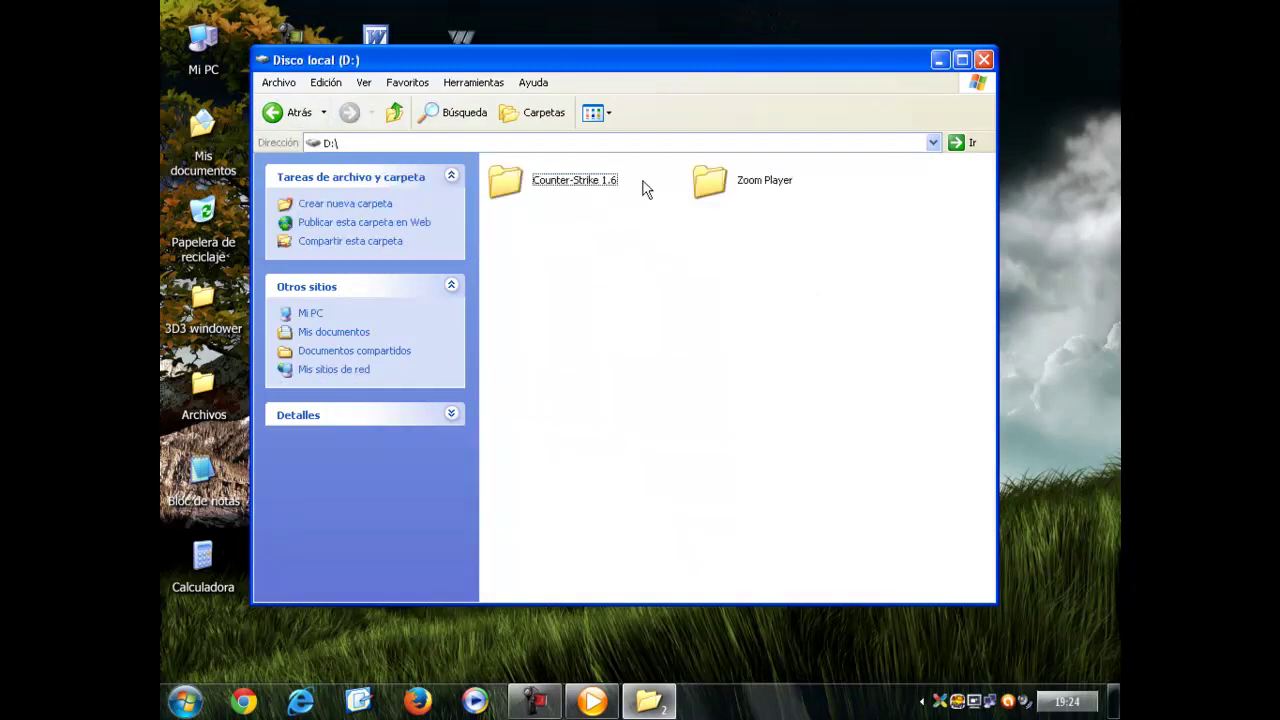
pyautogui.click(297, 113)
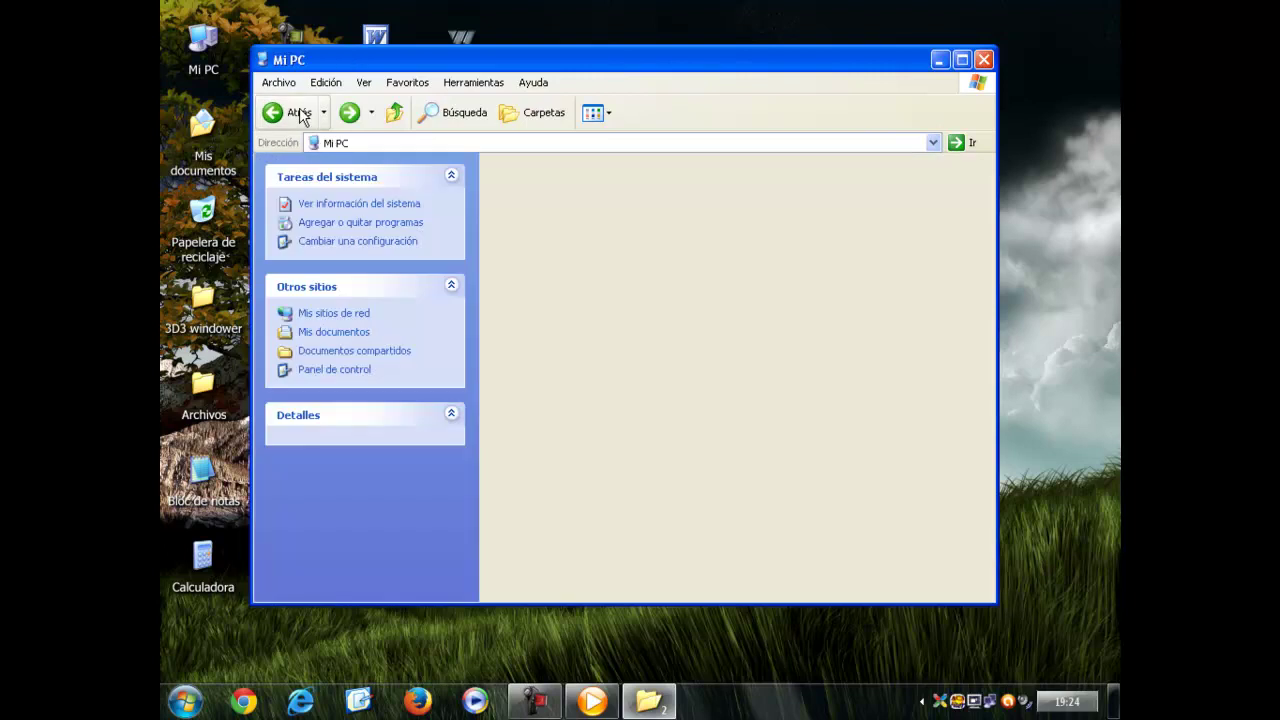
pyautogui.click(299, 113)
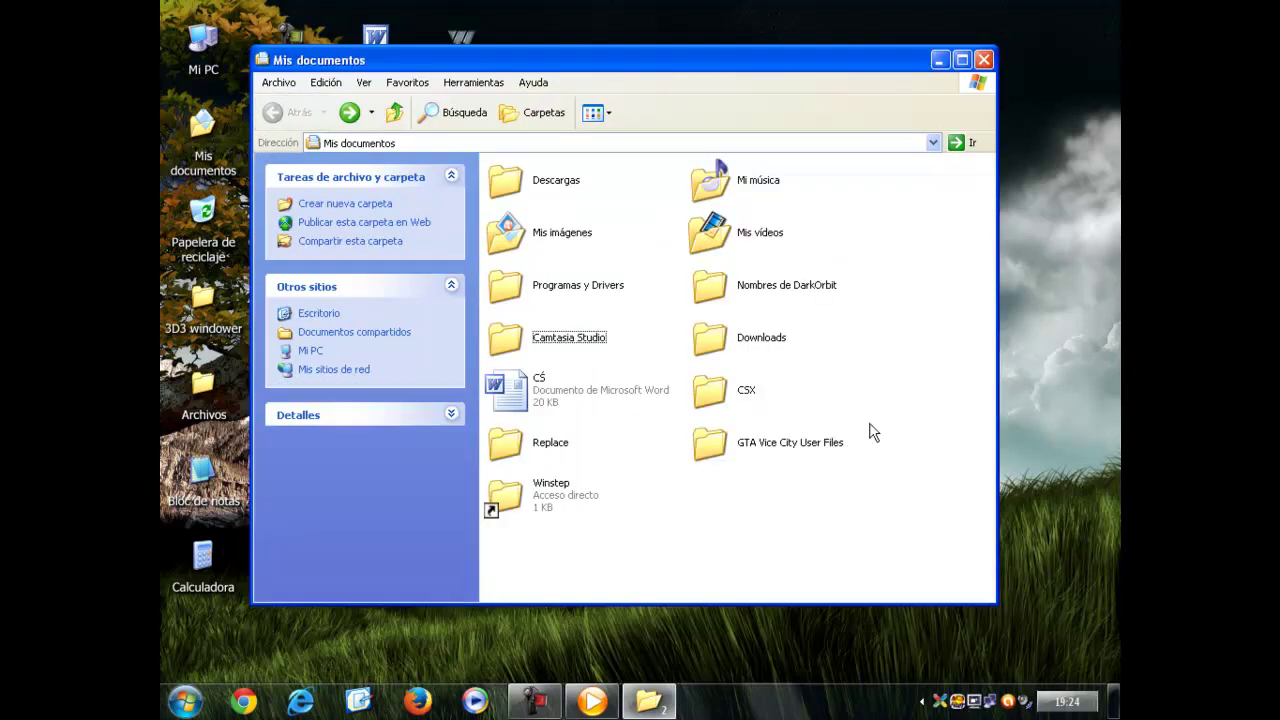
pyautogui.click(984, 60)
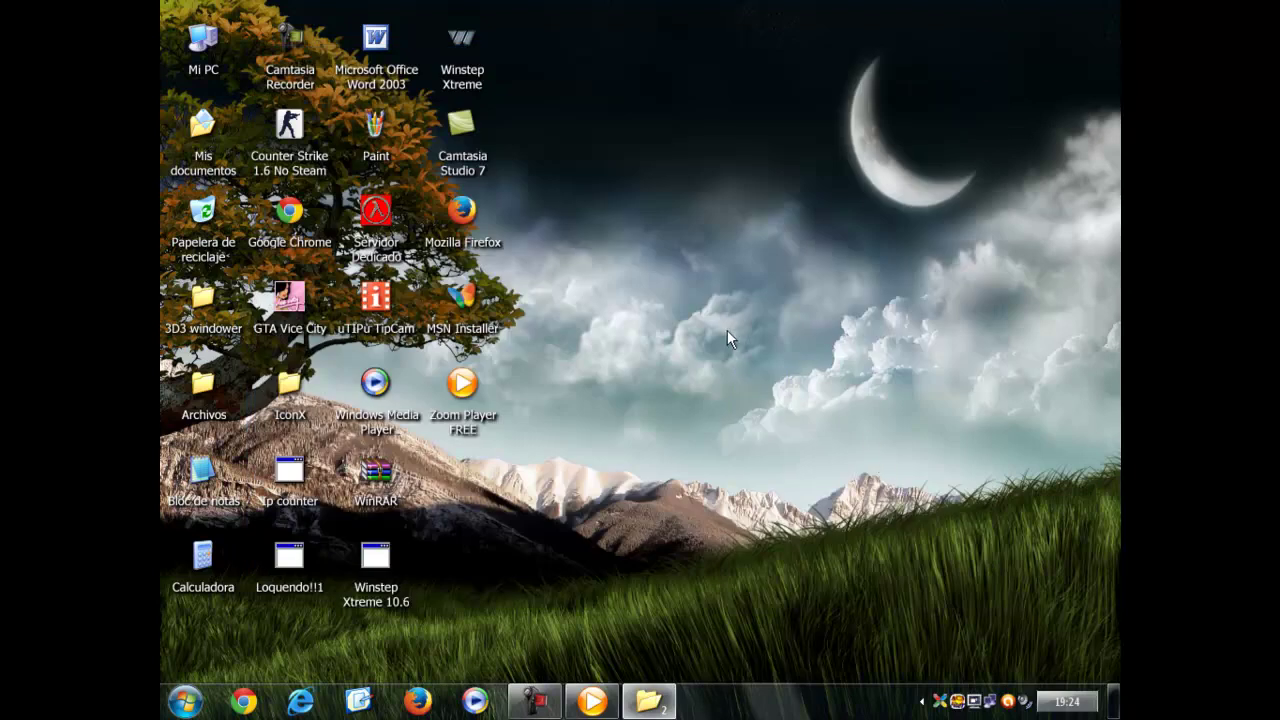
# Refresh the desktop, look through the Archivos folder and close it
pyautogui.rightClick(728, 339)
pyautogui.click(741, 357)
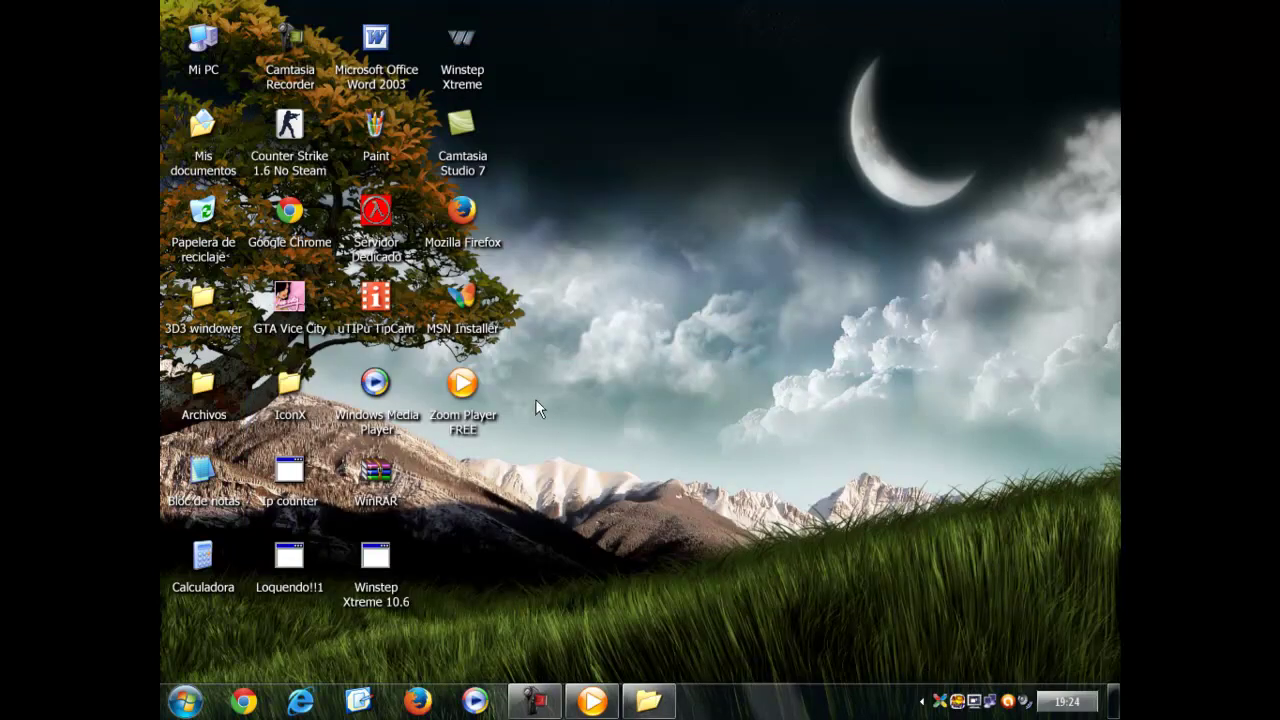
pyautogui.doubleClick(205, 390)
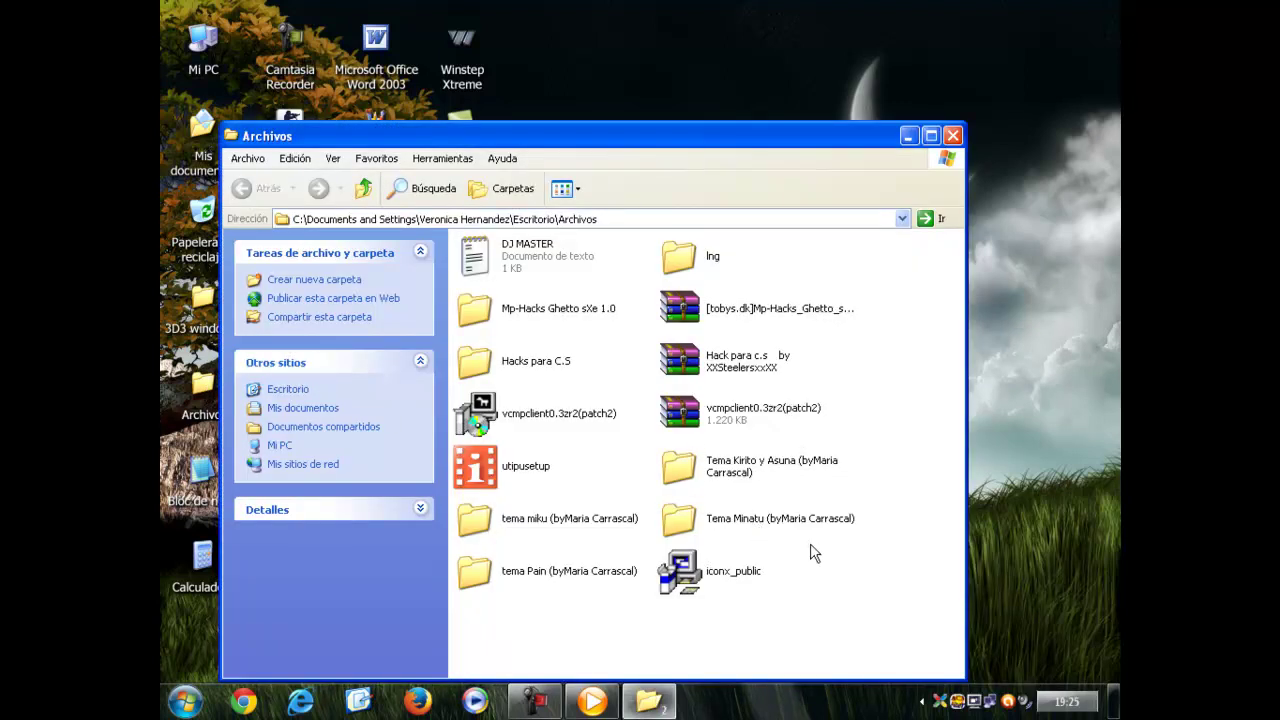
pyautogui.moveTo(845, 577); pyautogui.dragTo(903, 660)
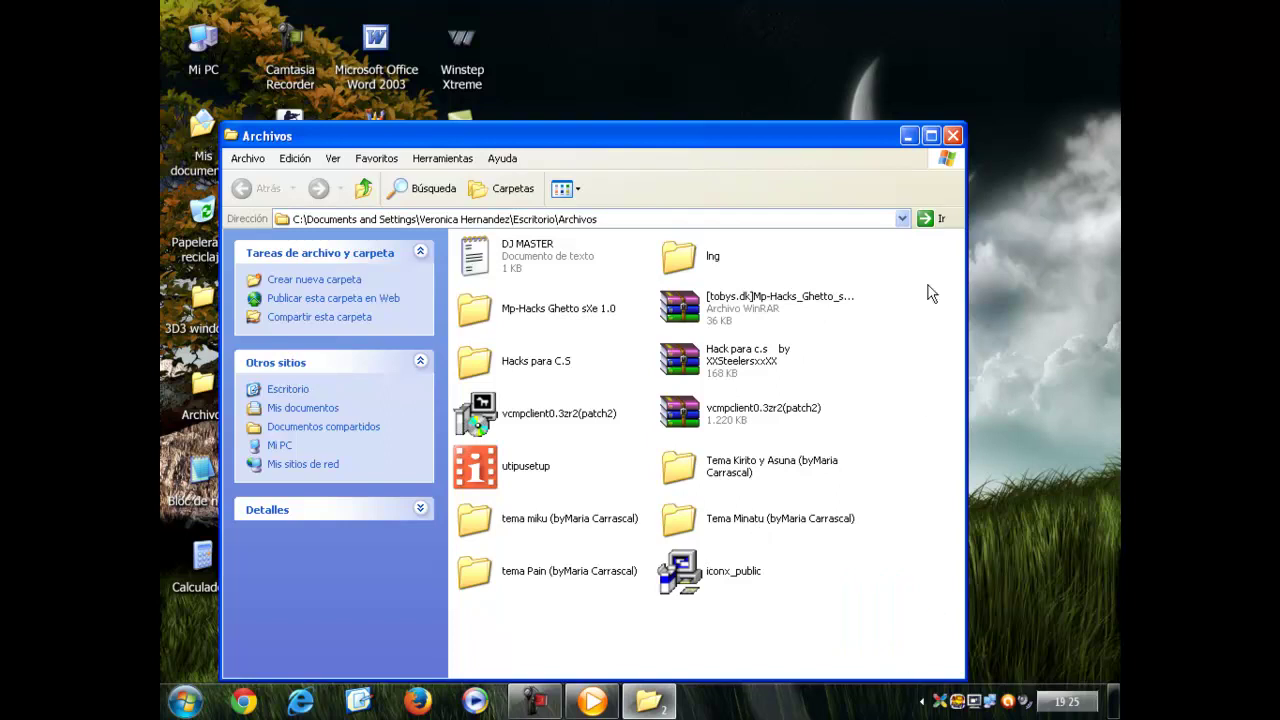
pyautogui.click(952, 136)
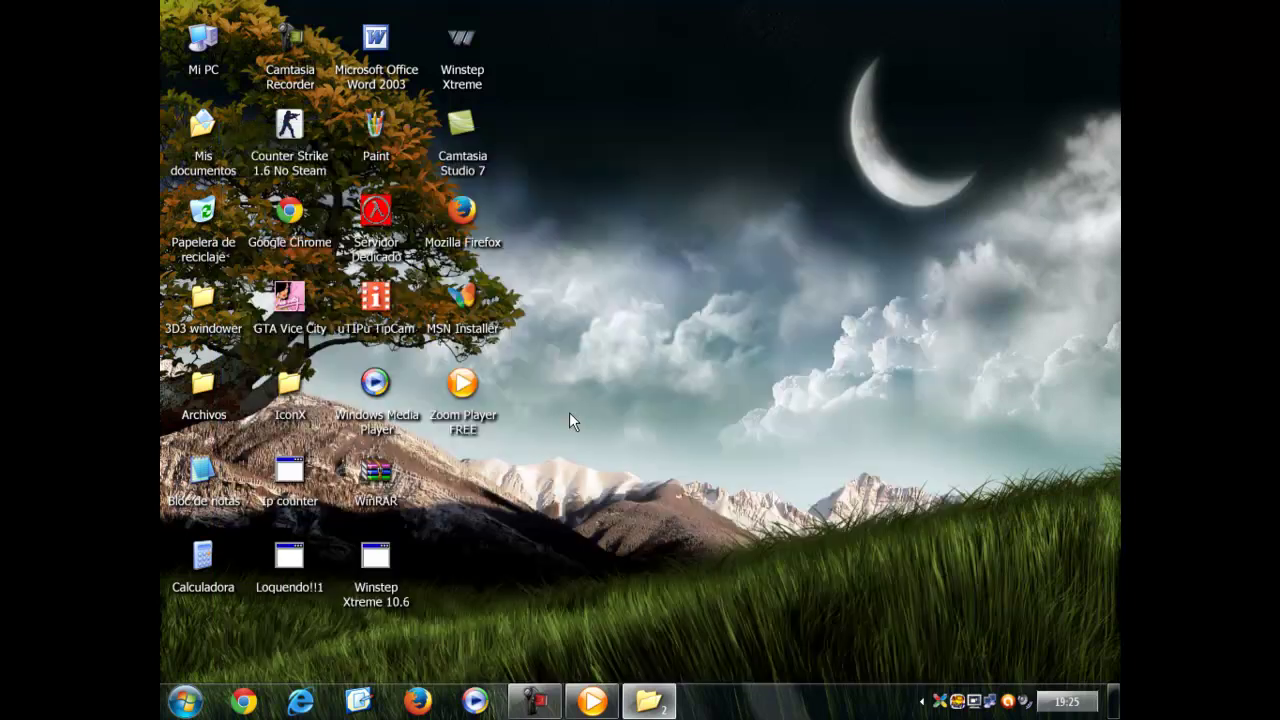
# Display the properties of the IconX application in the IconX desktop folder, and minimise the folder window
pyautogui.doubleClick(291, 392)
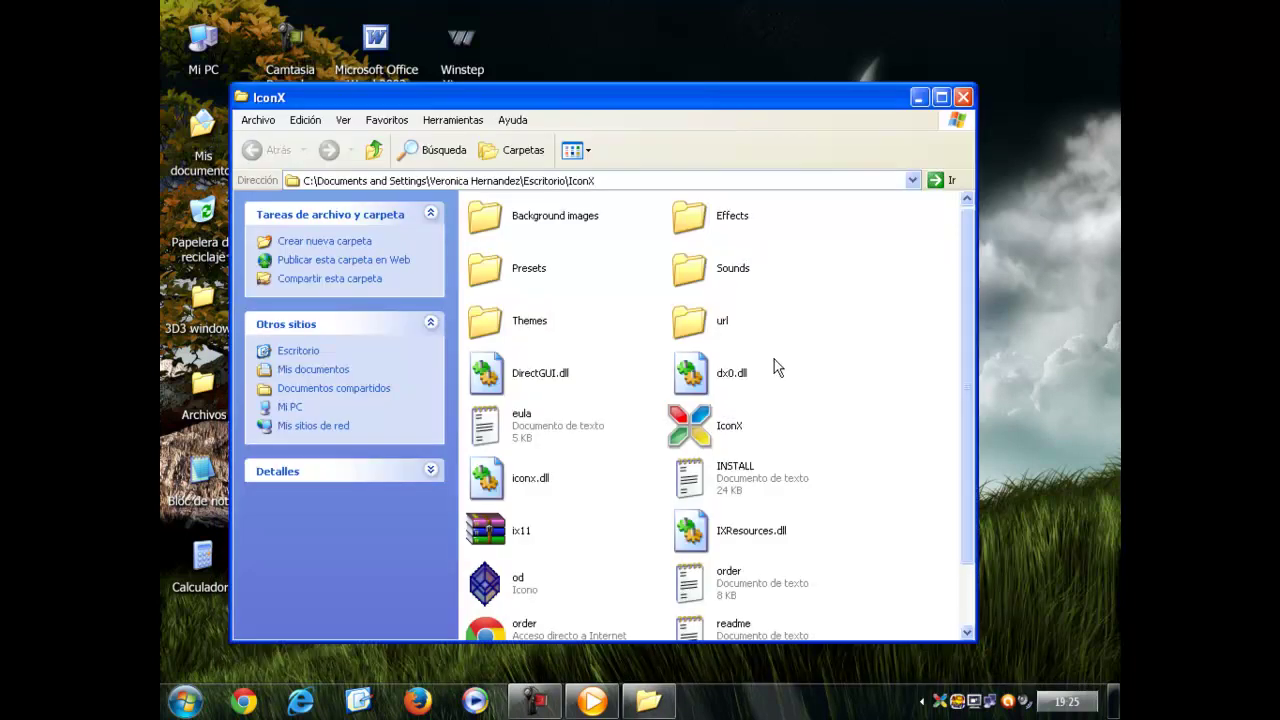
pyautogui.doubleClick(699, 427)
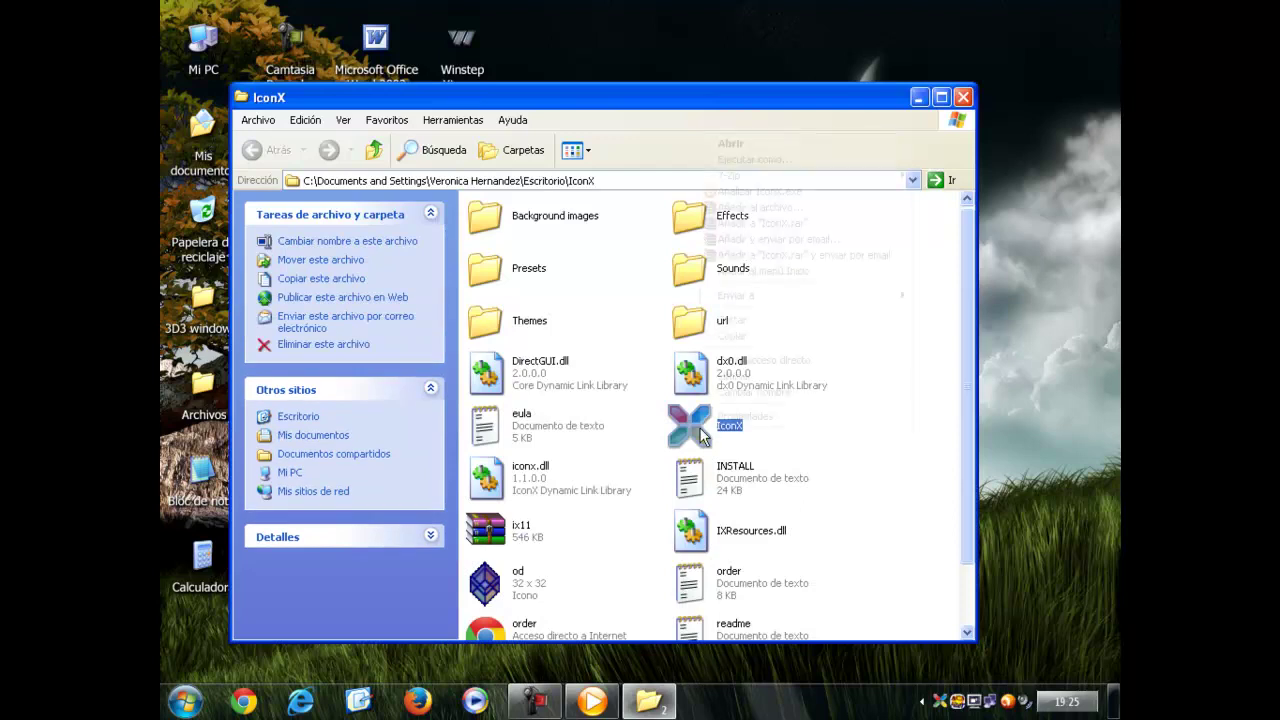
pyautogui.rightClick(699, 427)
pyautogui.click(740, 415)
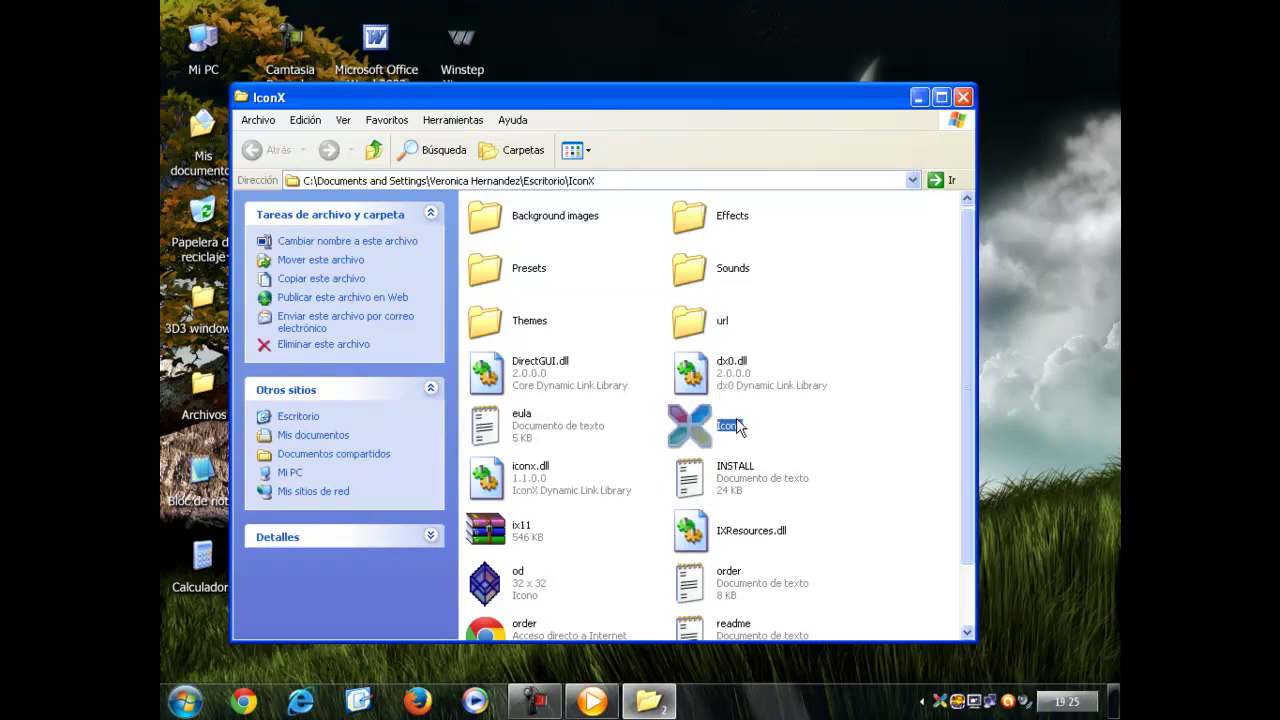
pyautogui.click(917, 98)
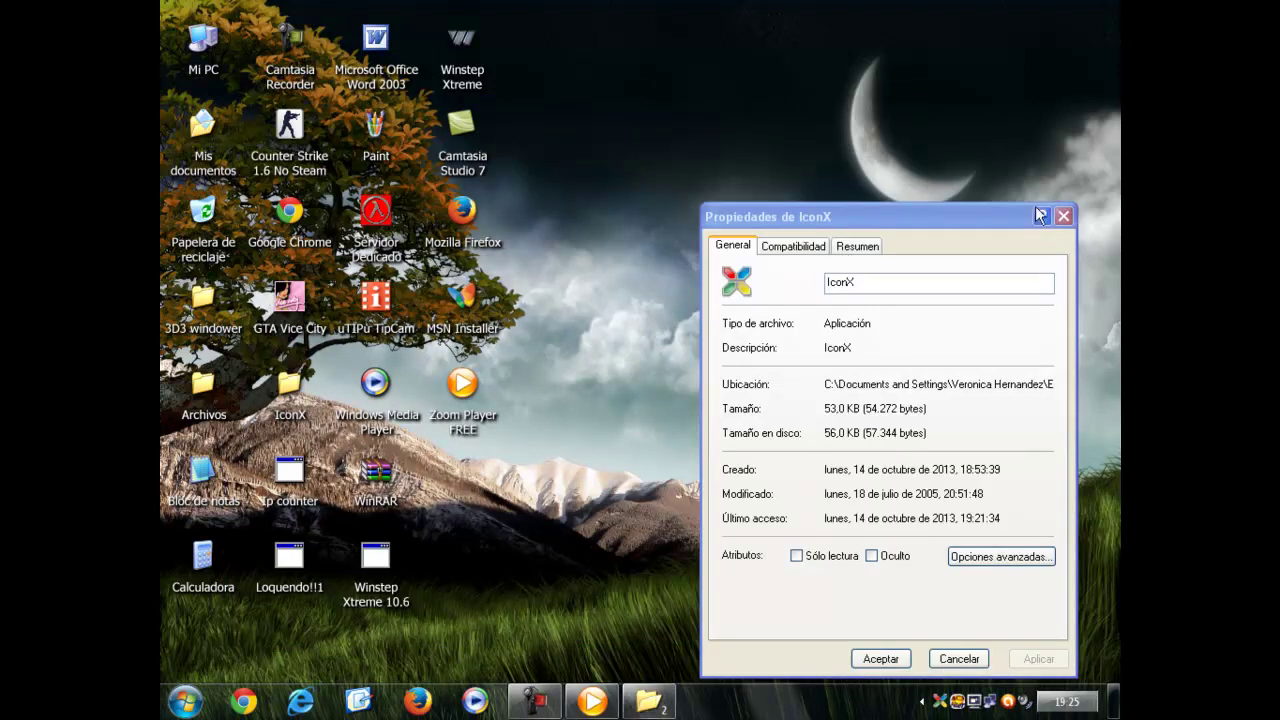
# Close the IconX properties, write the message "Pusare el video =)" in a blank Bloc de notas document and discard it
pyautogui.click(1064, 216)
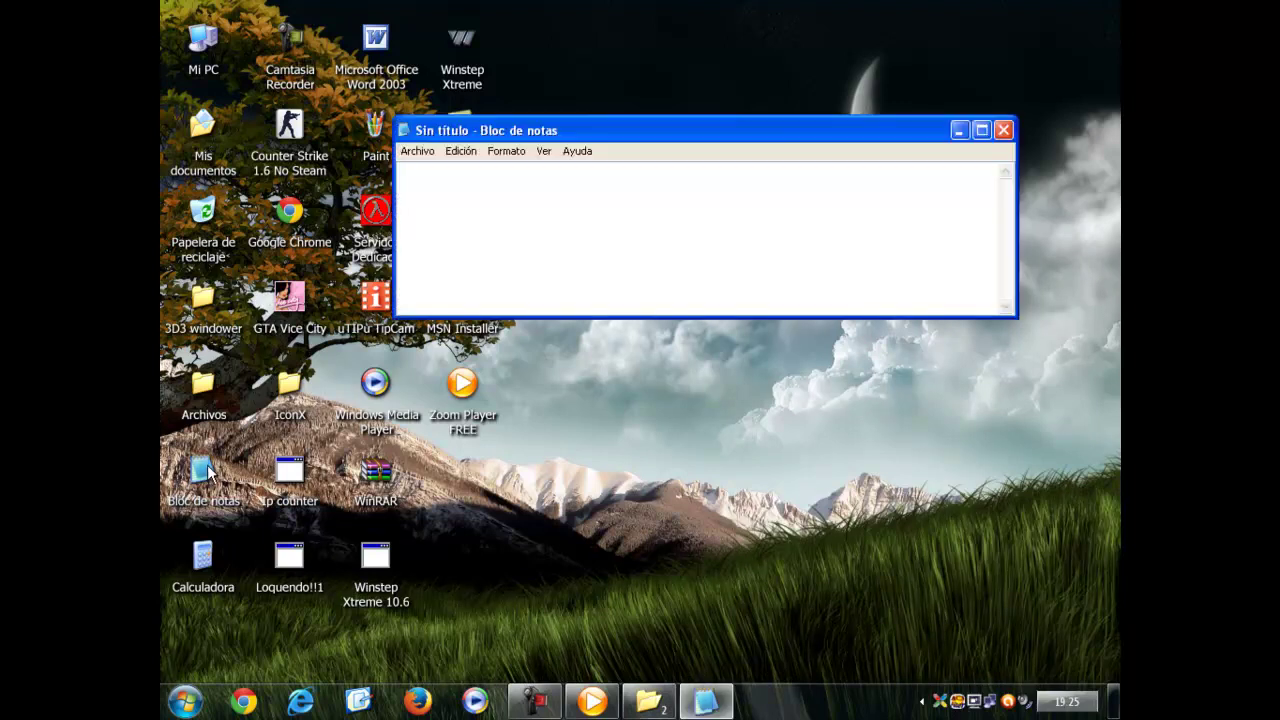
pyautogui.write('Pusare el video =')
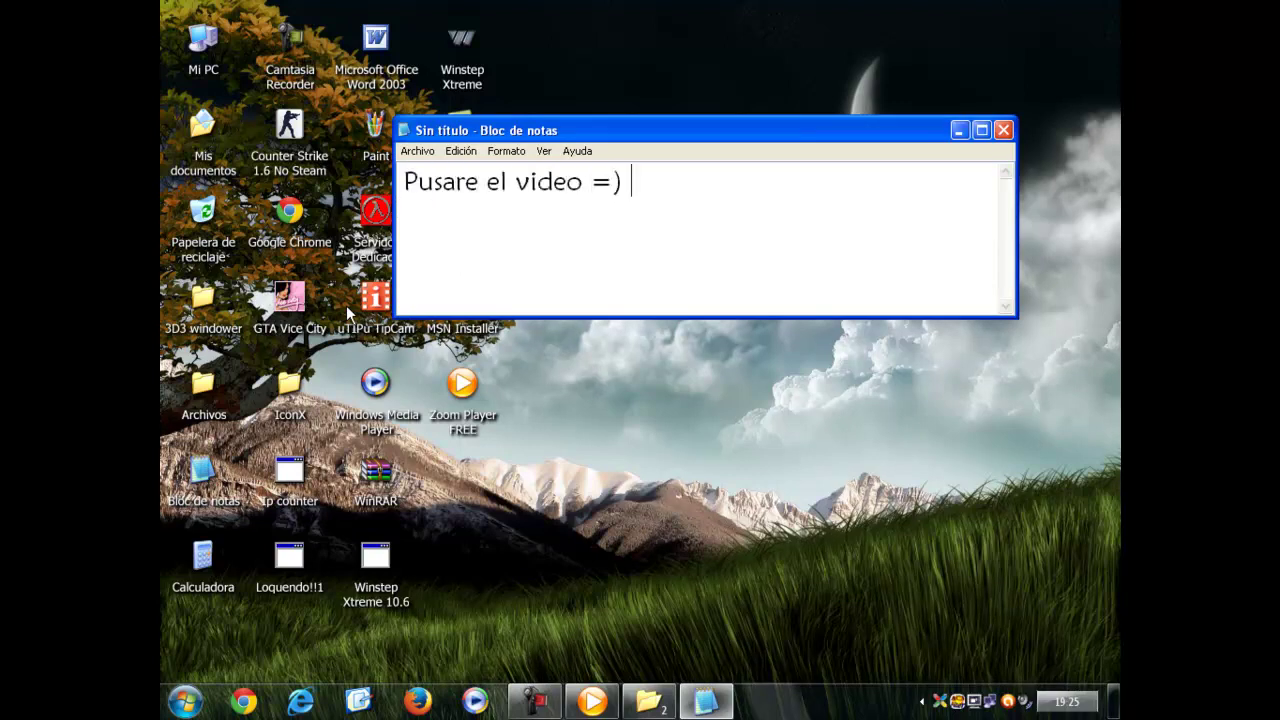
pyautogui.hotkey('ctrl', 'e')
pyautogui.press('BackSpace')
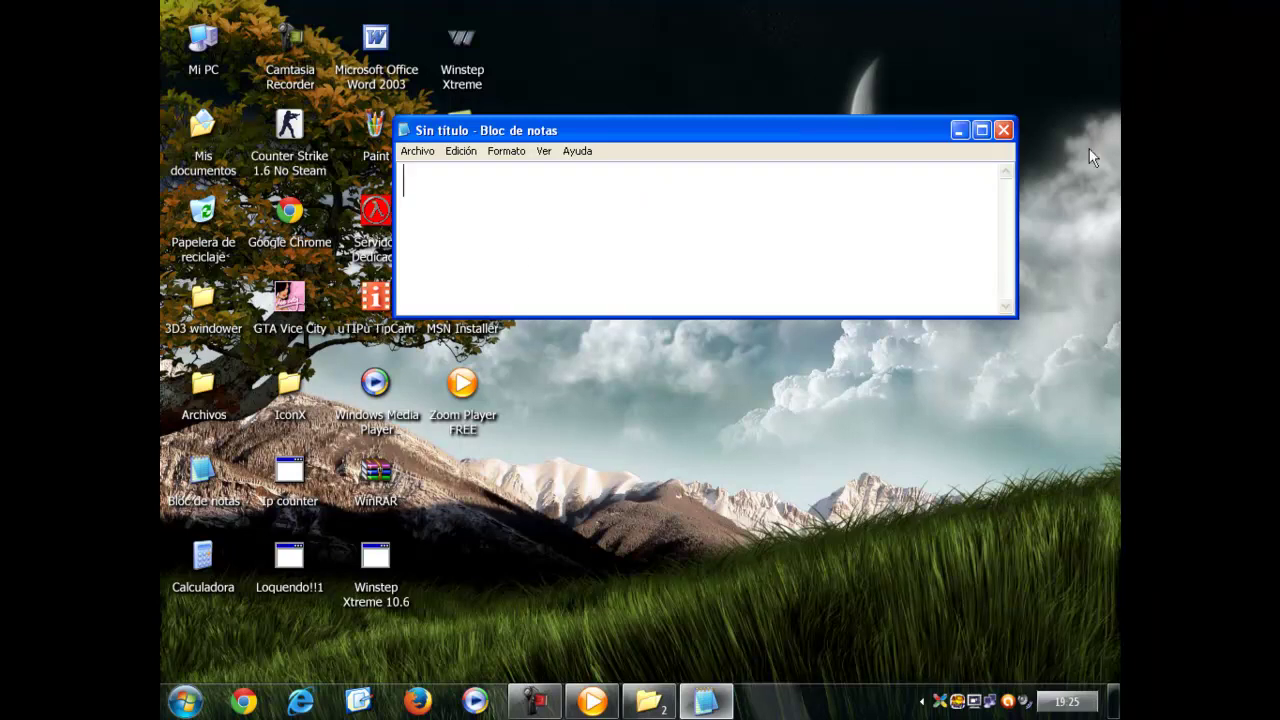
pyautogui.click(1003, 130)
# Bring up the Zoom Player window, resume the paused video and minimise the player again
pyautogui.click(610, 706)
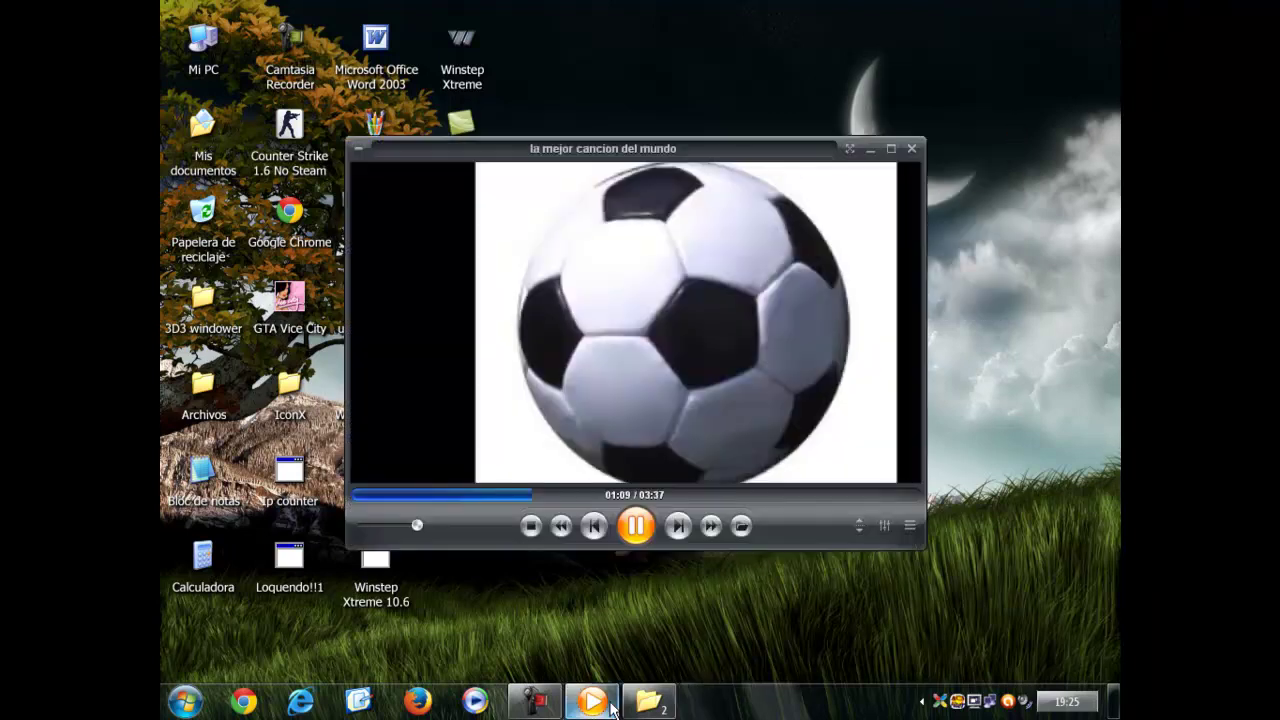
pyautogui.click(851, 250)
pyautogui.click(871, 148)
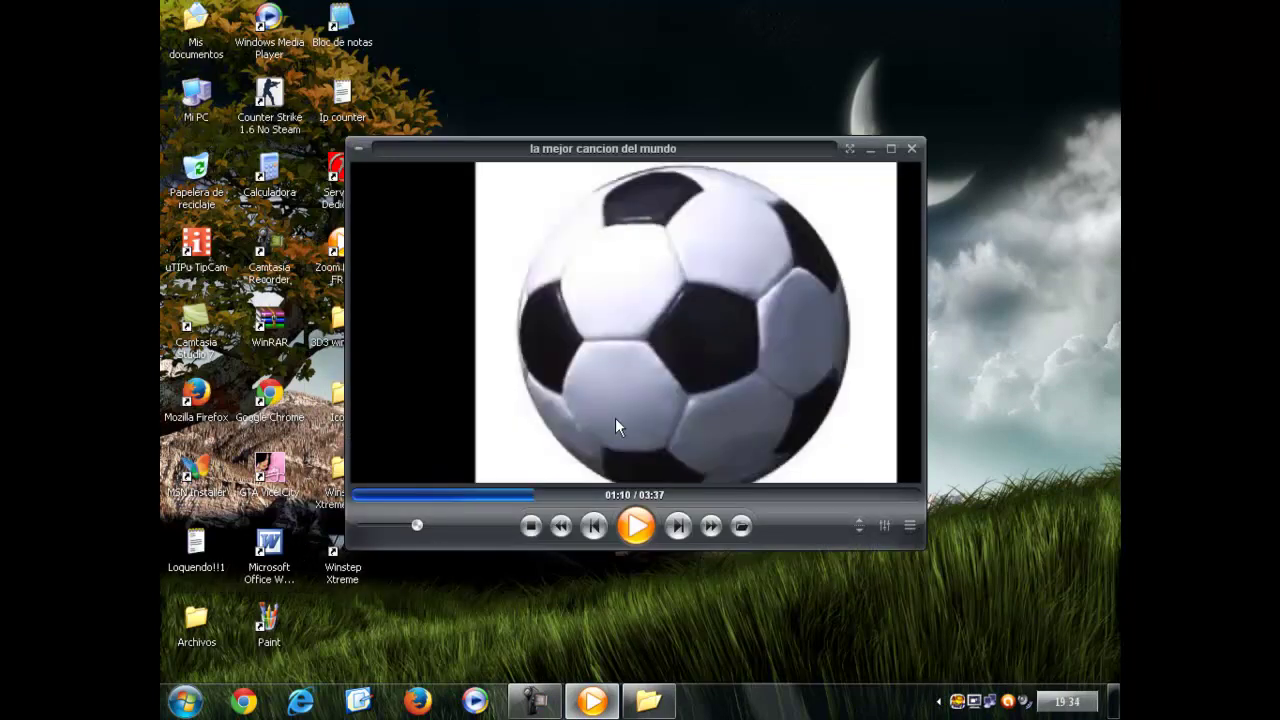
pyautogui.click(636, 525)
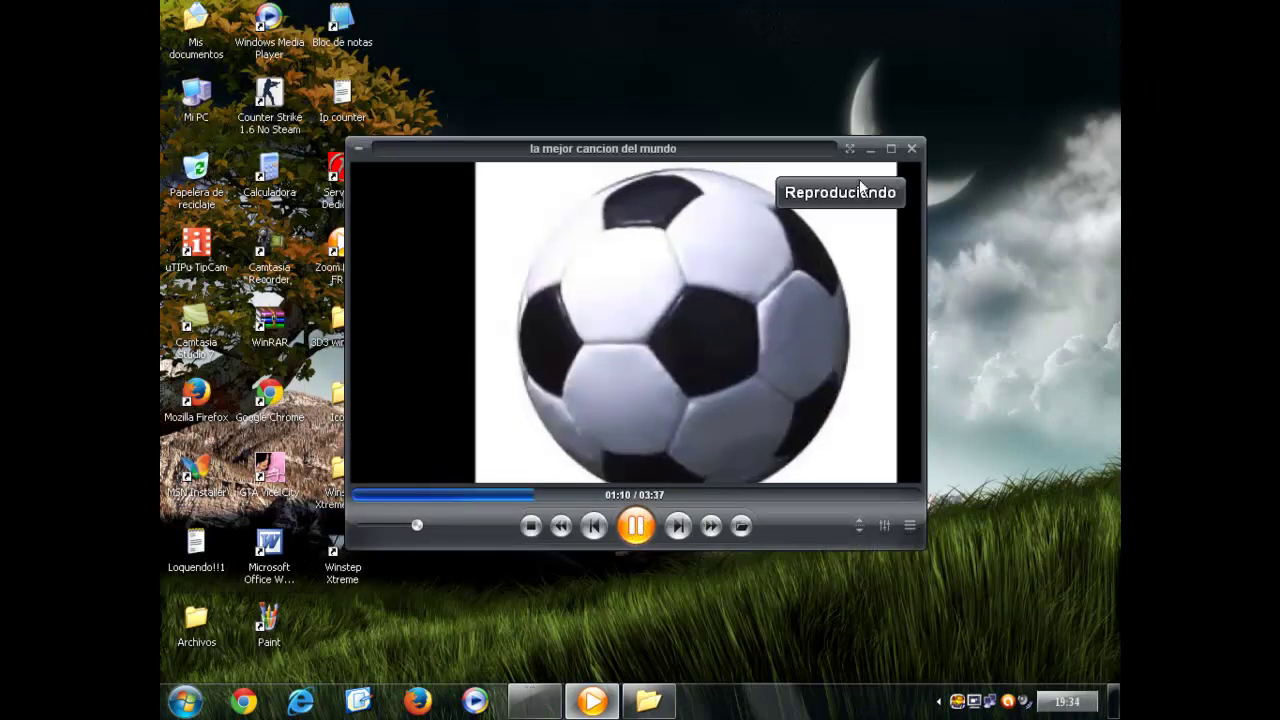
pyautogui.click(870, 148)
# Write "Ok" in a new Bloc de notas document, clear it and close it, and refresh the desktop
pyautogui.doubleClick(343, 22)
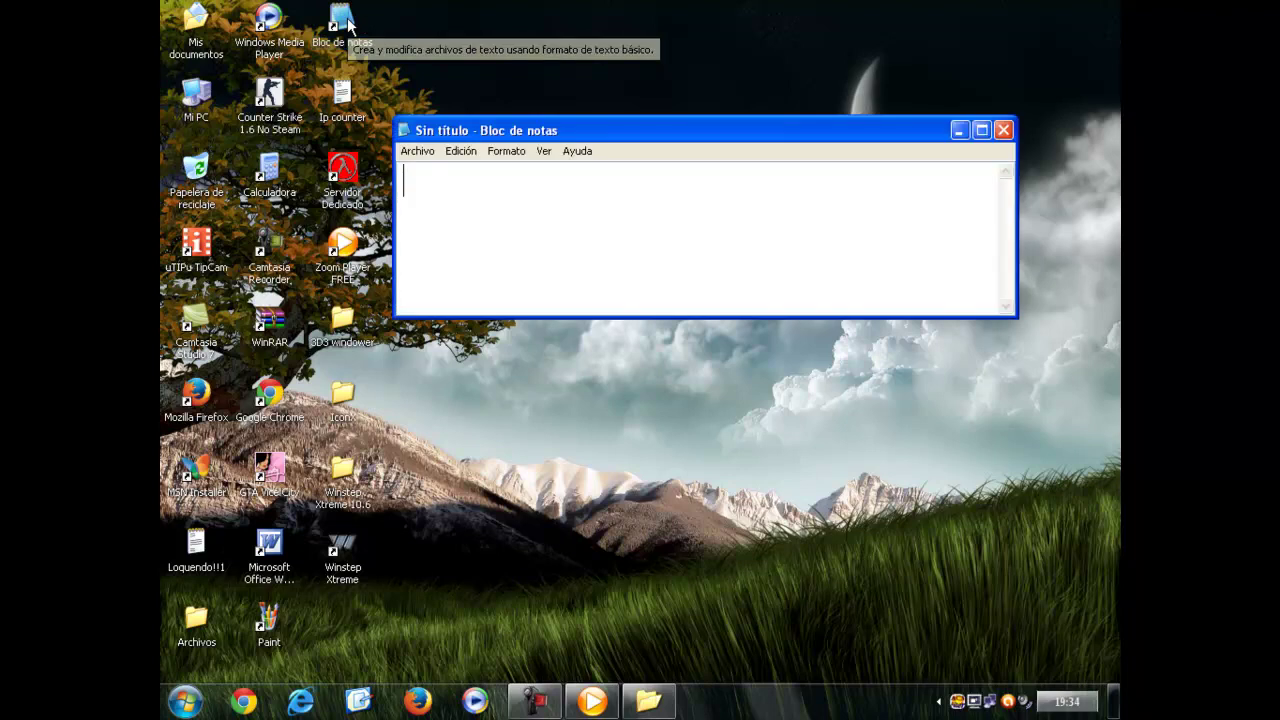
pyautogui.write('Ok')
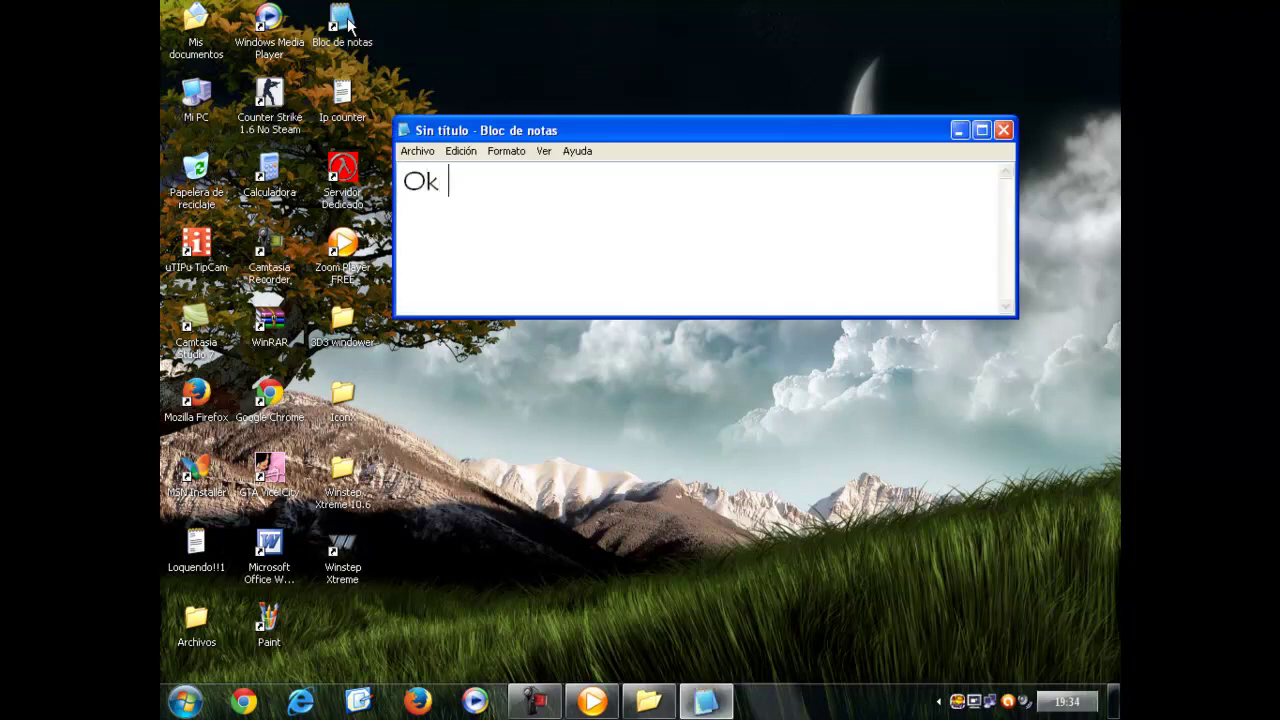
pyautogui.hotkey('ctrl', 'a')
pyautogui.press('Delete')
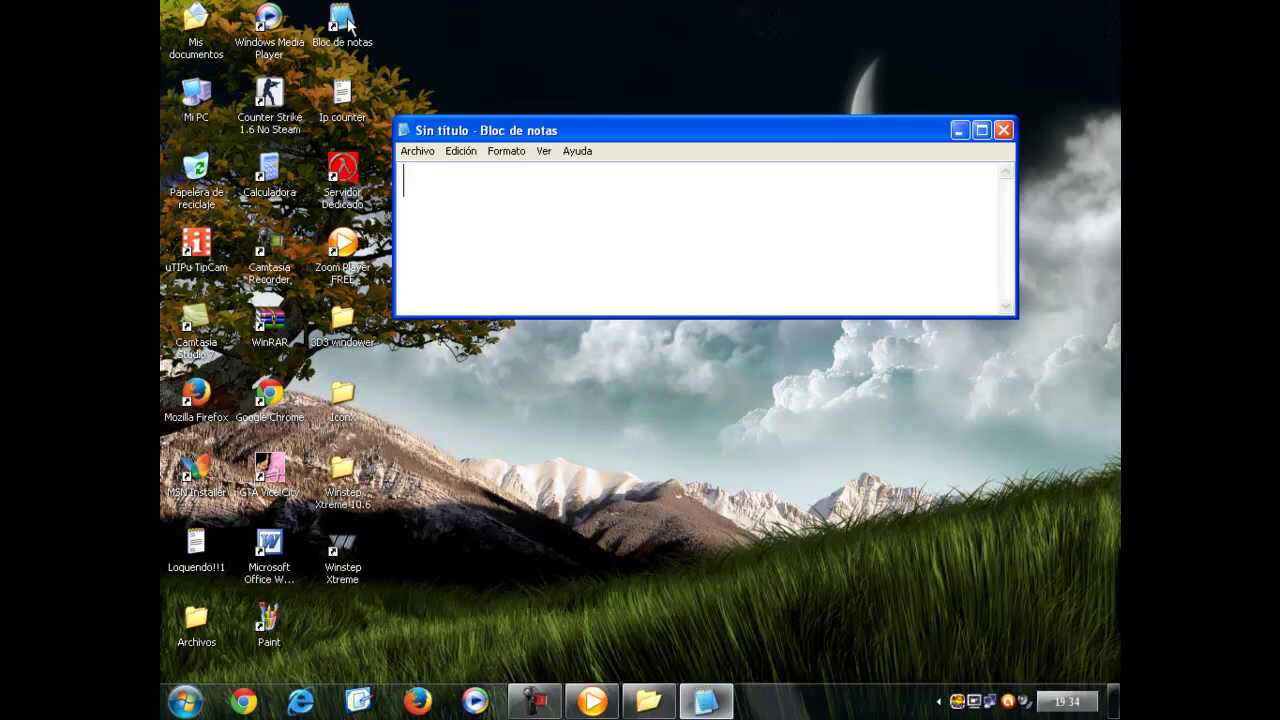
pyautogui.click(1003, 131)
pyautogui.rightClick(580, 210)
pyautogui.click(632, 235)
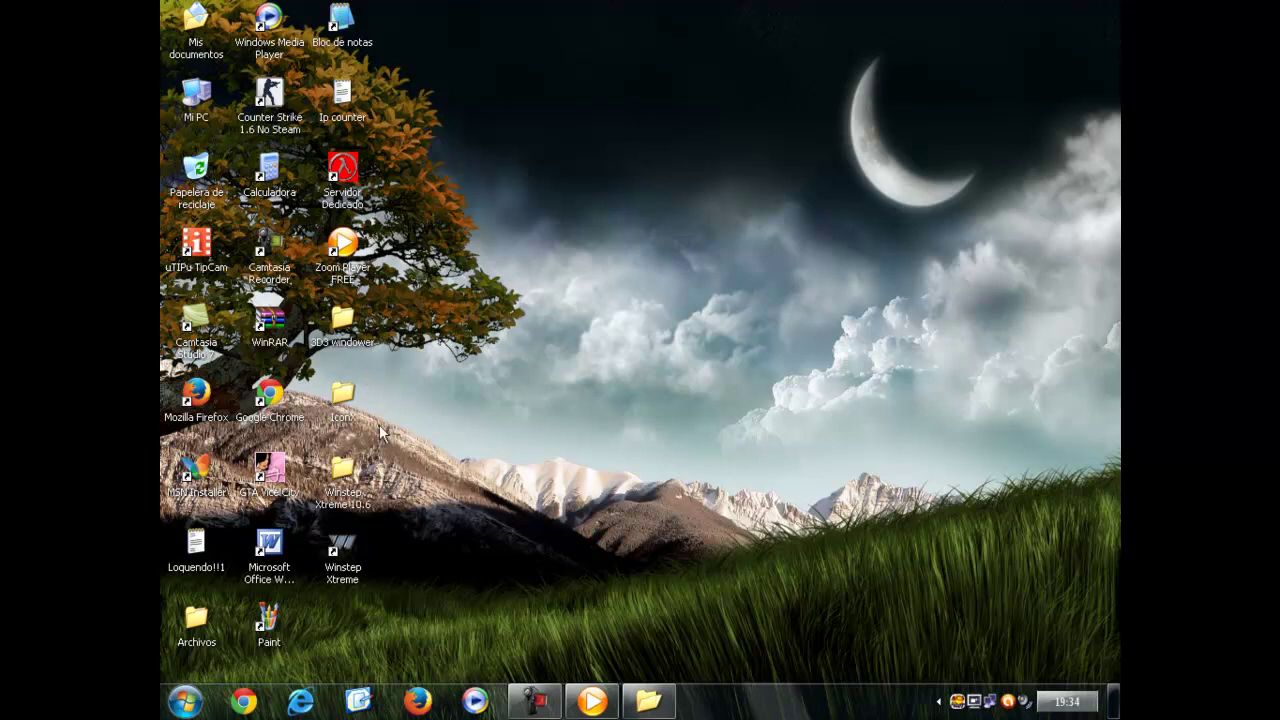
# Launch the IconX application from the minimised IconX folder and close the folder window
pyautogui.click(650, 705)
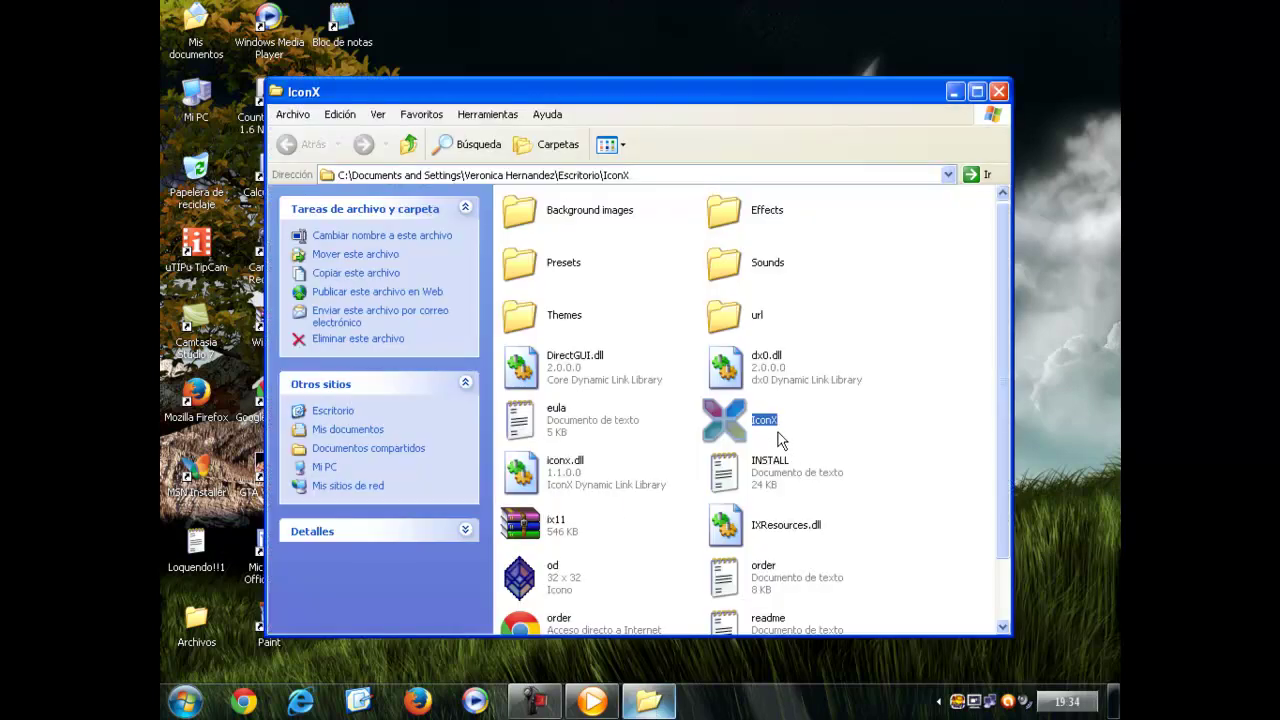
pyautogui.doubleClick(724, 418)
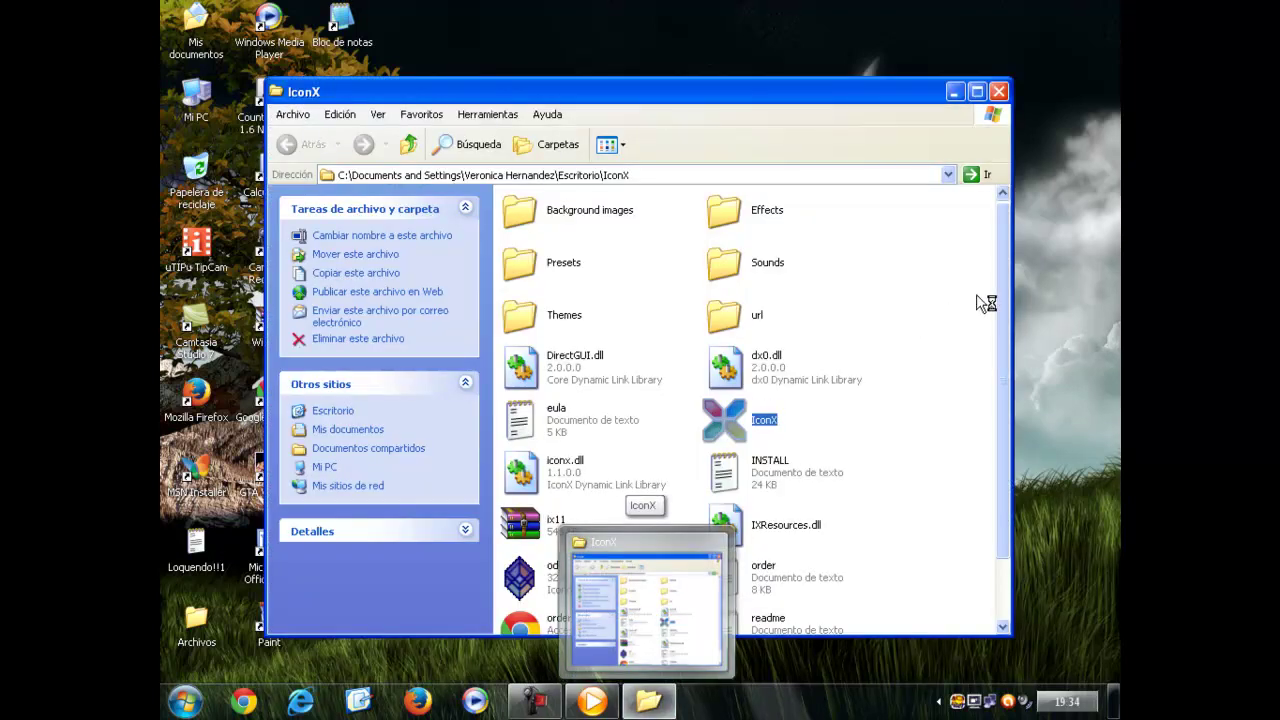
pyautogui.scroll(-1, 1001, 285)
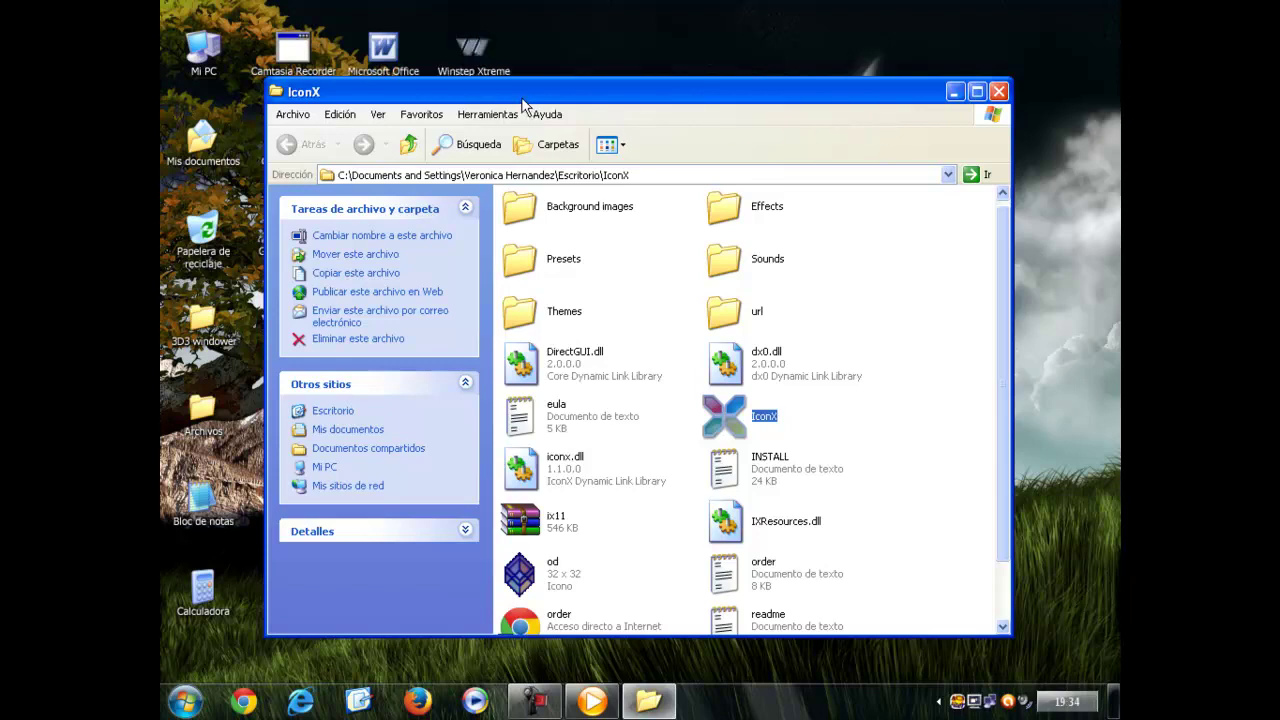
pyautogui.click(998, 92)
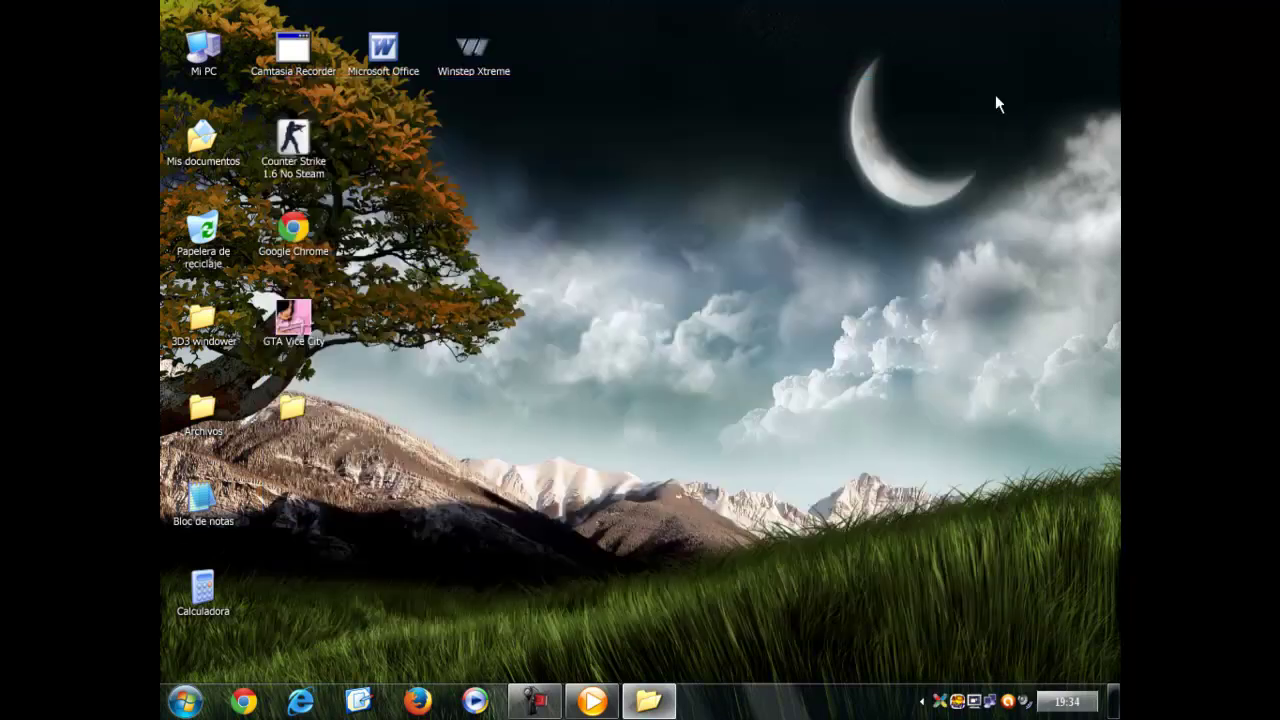
pyautogui.moveTo(849, 343); pyautogui.dragTo(1096, 540)
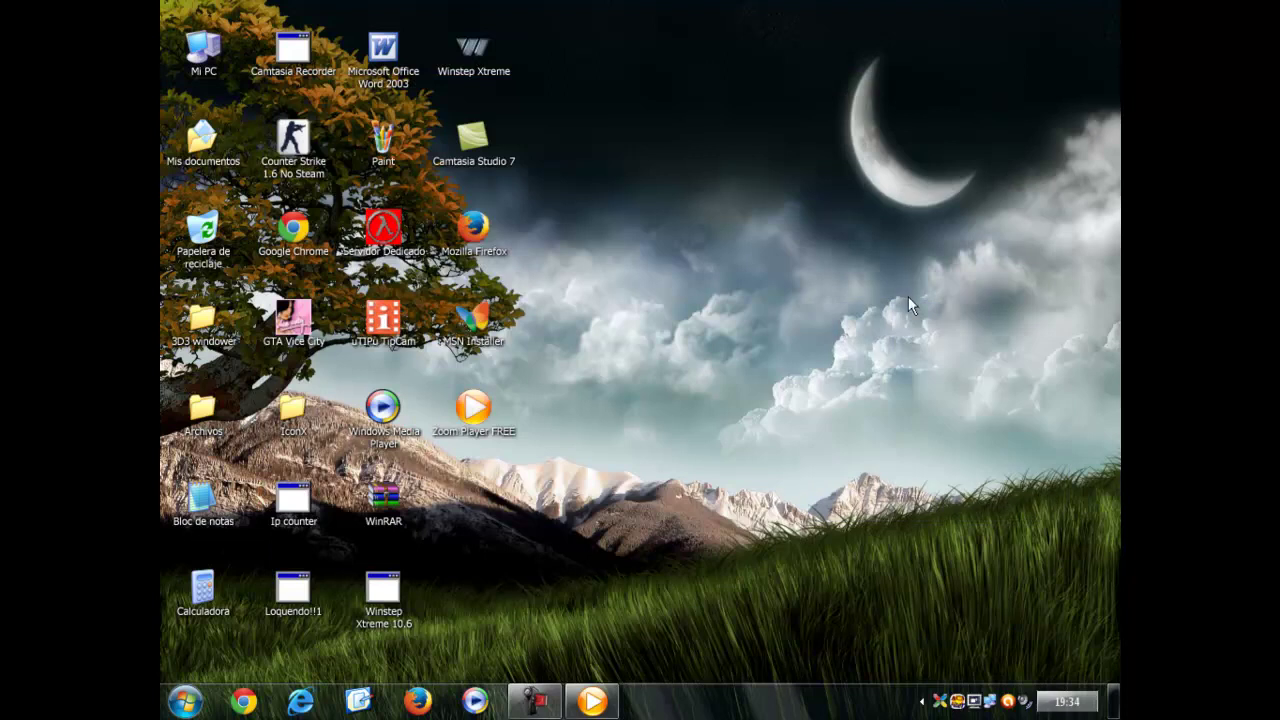
# View the theme settings of IconX from the desktop, close them and refresh the desktop
pyautogui.rightClick(859, 252)
pyautogui.click(900, 381)
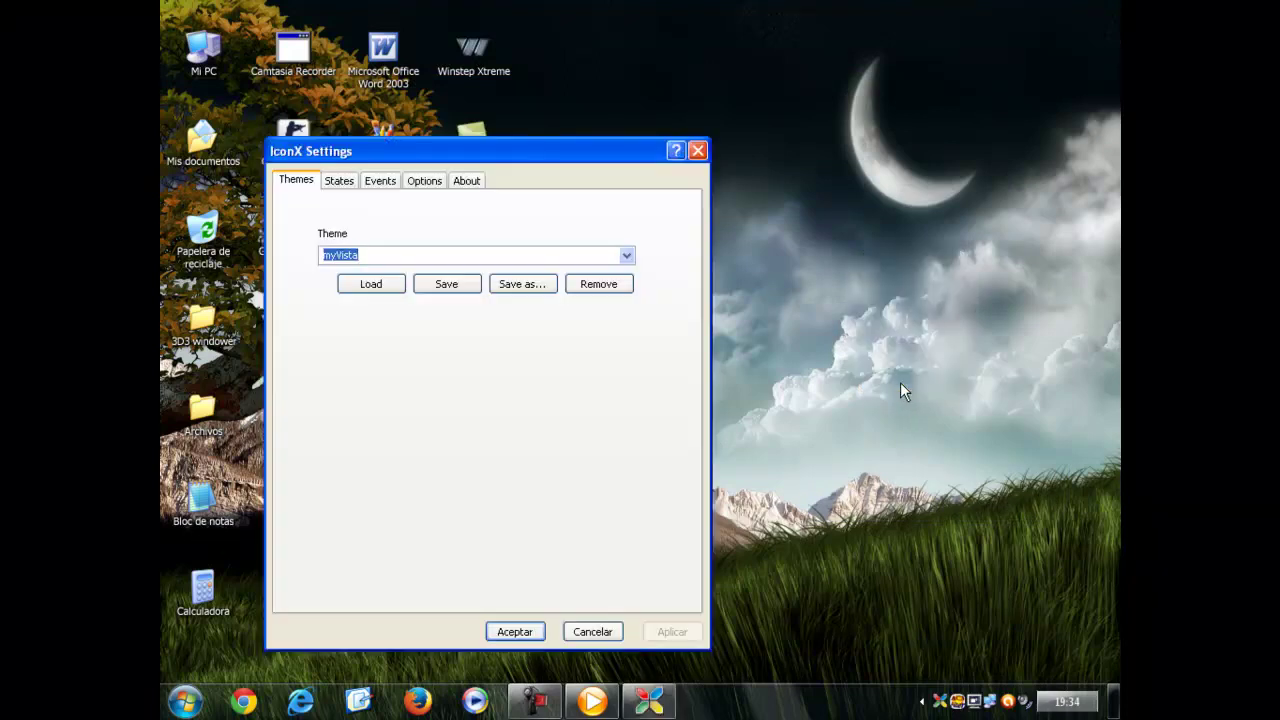
pyautogui.click(699, 153)
pyautogui.rightClick(735, 206)
pyautogui.click(768, 232)
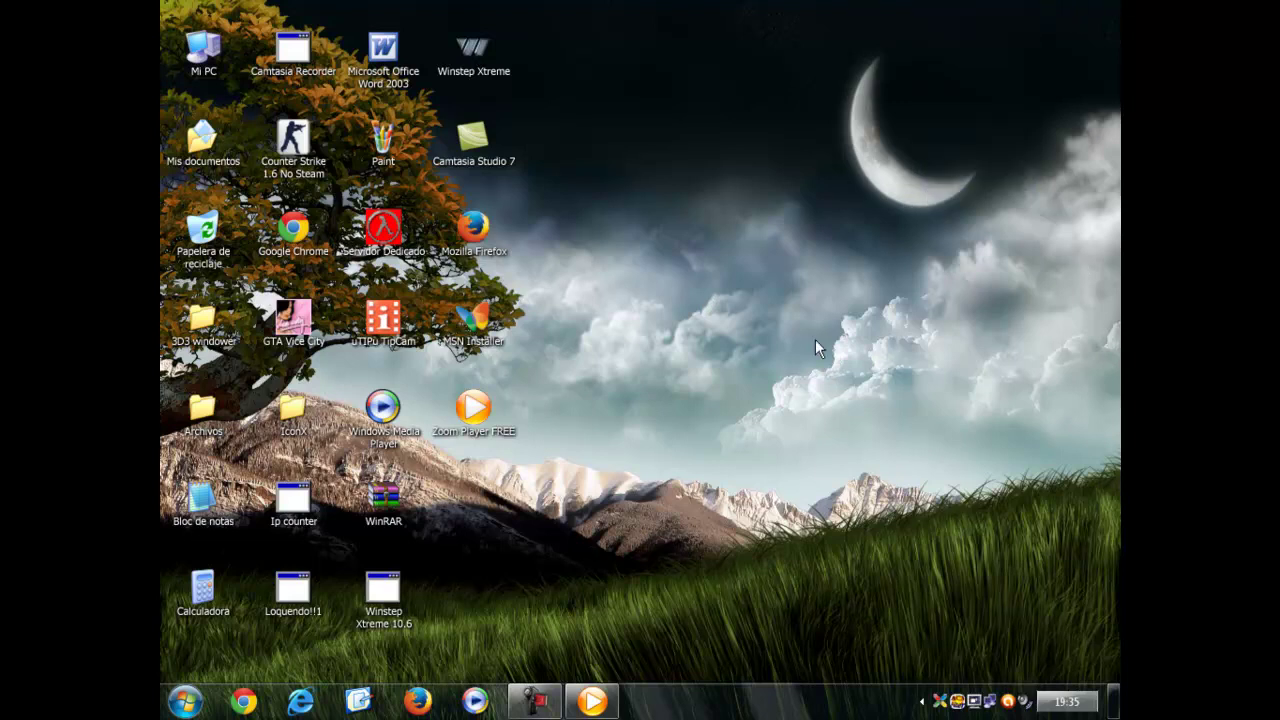
# Point out the first row of desktop icons, view the contents of the IconX folder and close it
pyautogui.moveTo(161, 5); pyautogui.dragTo(478, 42)
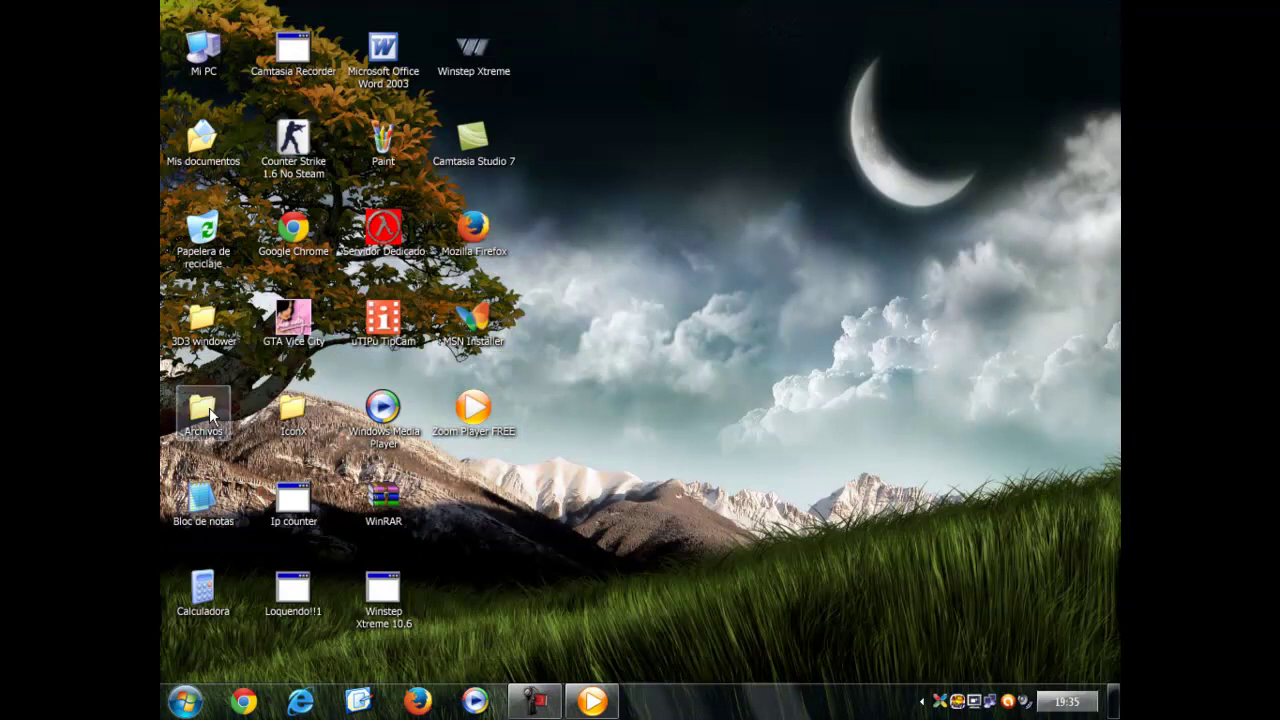
pyautogui.doubleClick(291, 403)
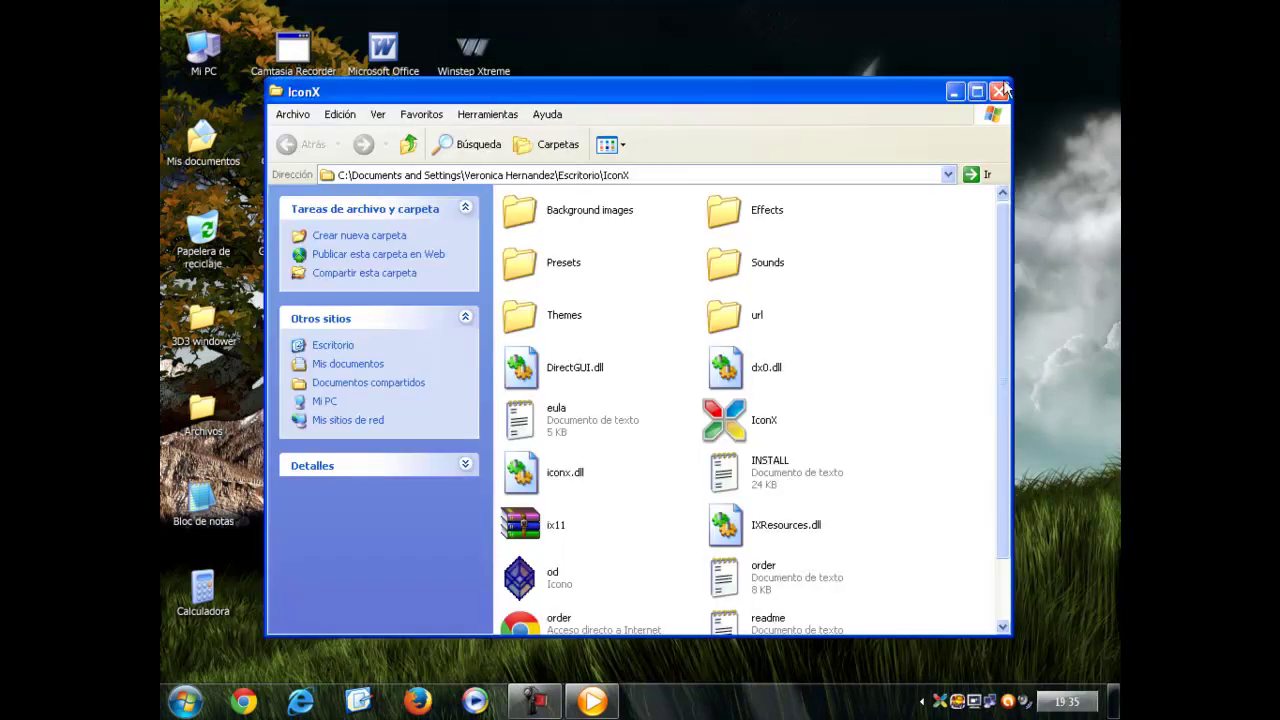
pyautogui.click(998, 91)
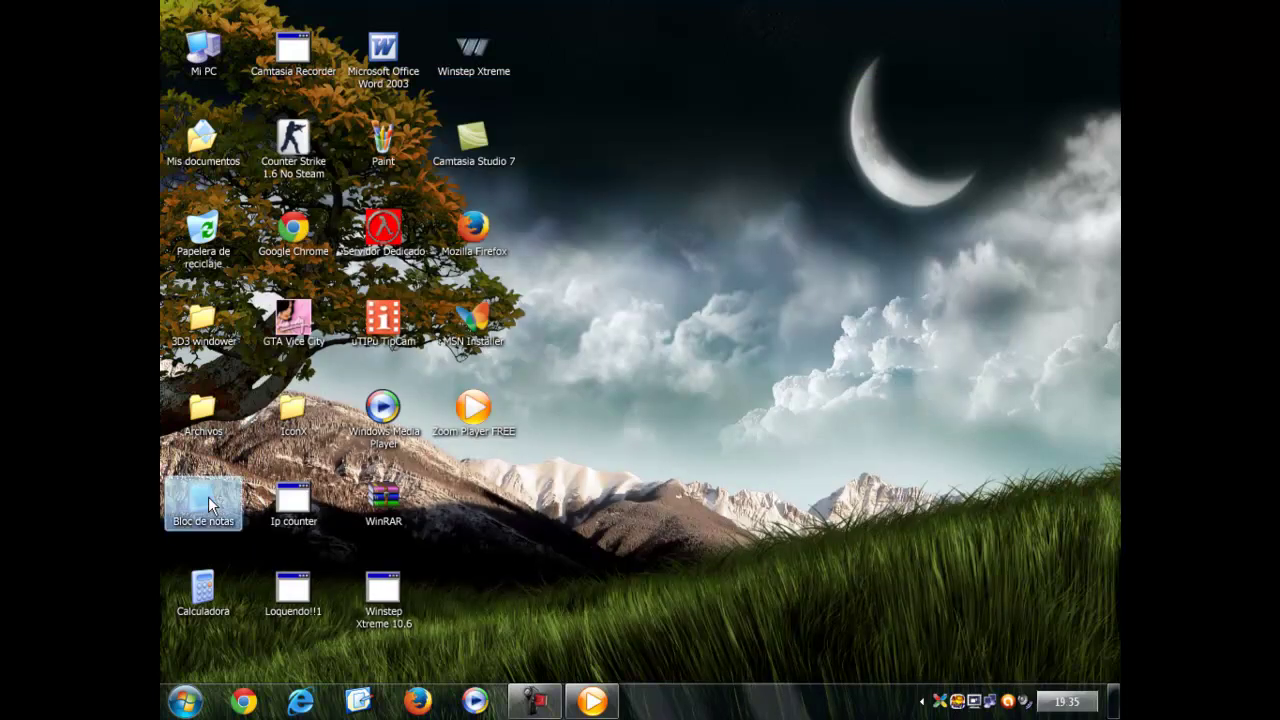
# Write "Ventanas transparentes =)" in a new Bloc de notas document, clear it and close it, and refresh the desktop
pyautogui.write('Ventanas ')
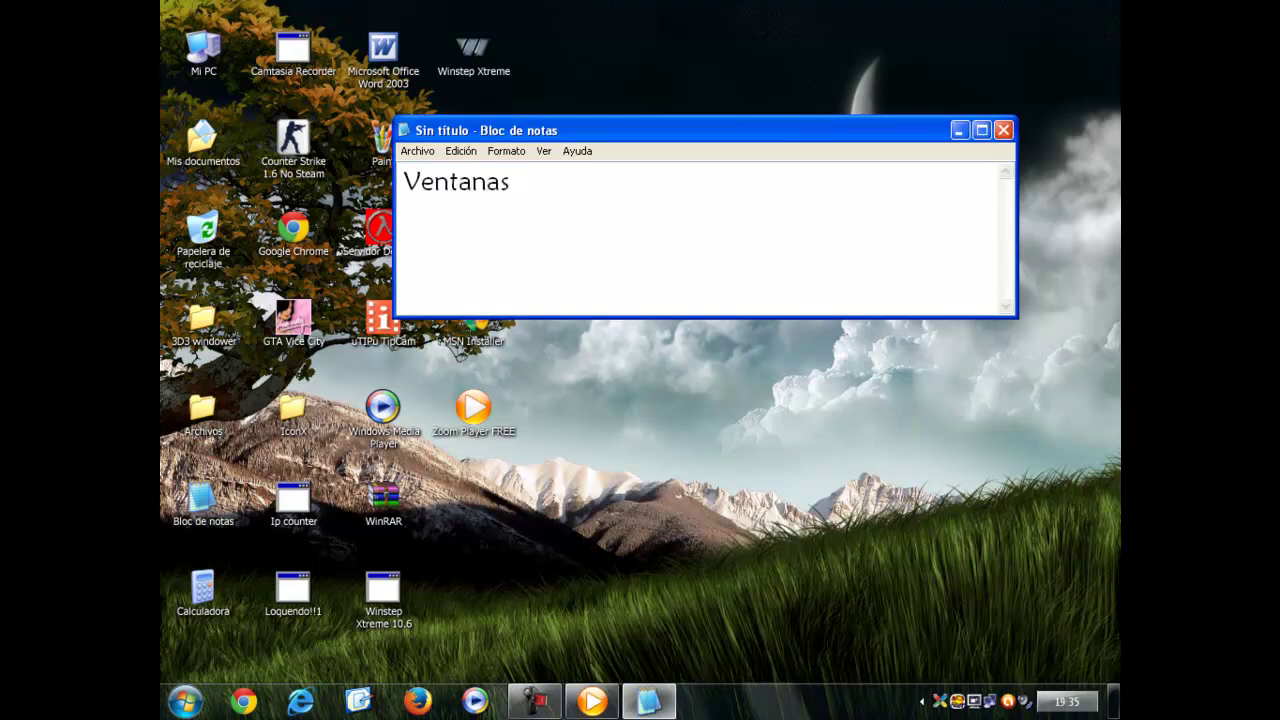
pyautogui.write('trabnspa')
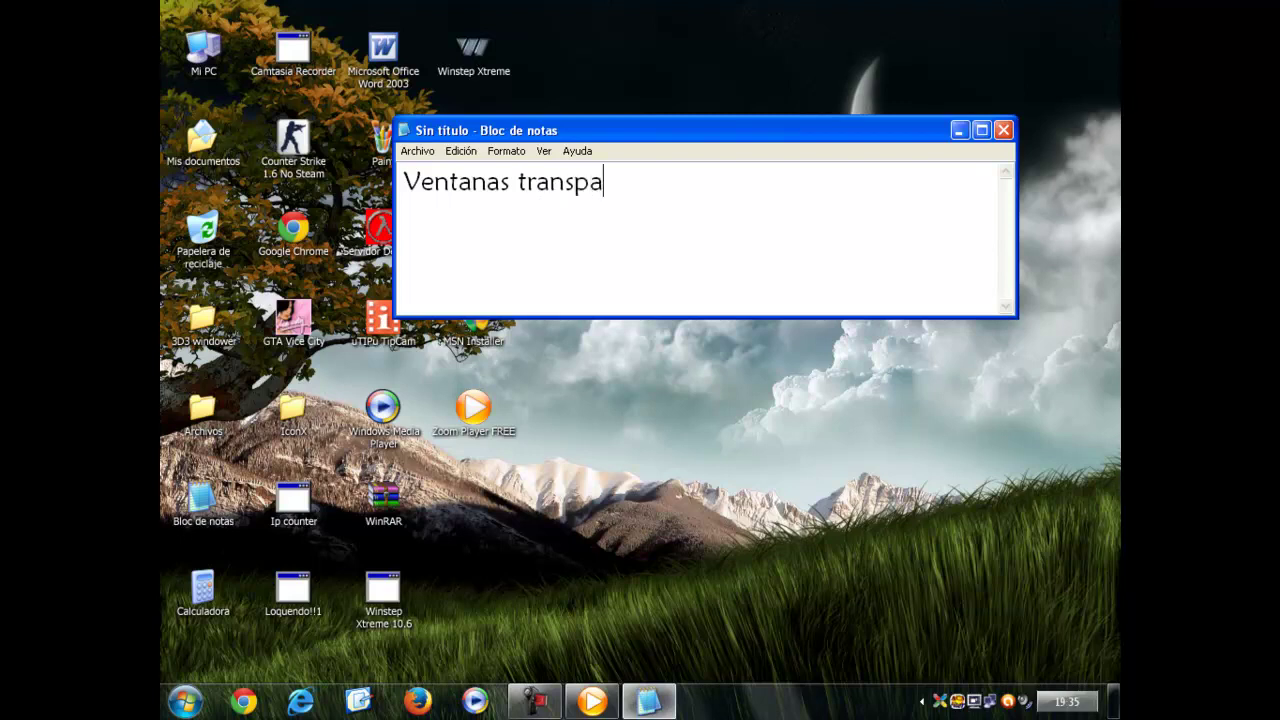
pyautogui.write('rentwes')
pyautogui.press('BackSpace')
pyautogui.press('BackSpace')
pyautogui.press('BackSpace')
pyautogui.press('BackSpace')
pyautogui.write('es =)')
pyautogui.hotkey('ctrl', 'a')
pyautogui.press('BackSpace')
pyautogui.click(1003, 130)
pyautogui.rightClick(687, 340)
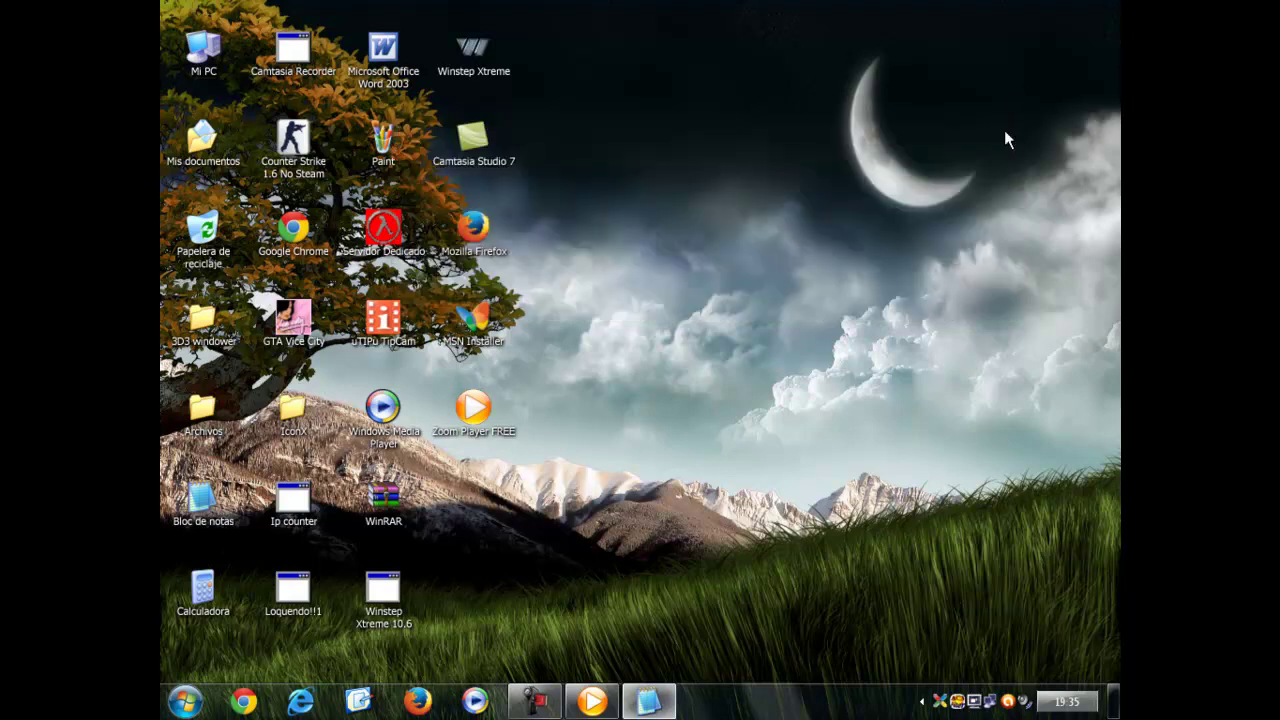
pyautogui.click(701, 365)
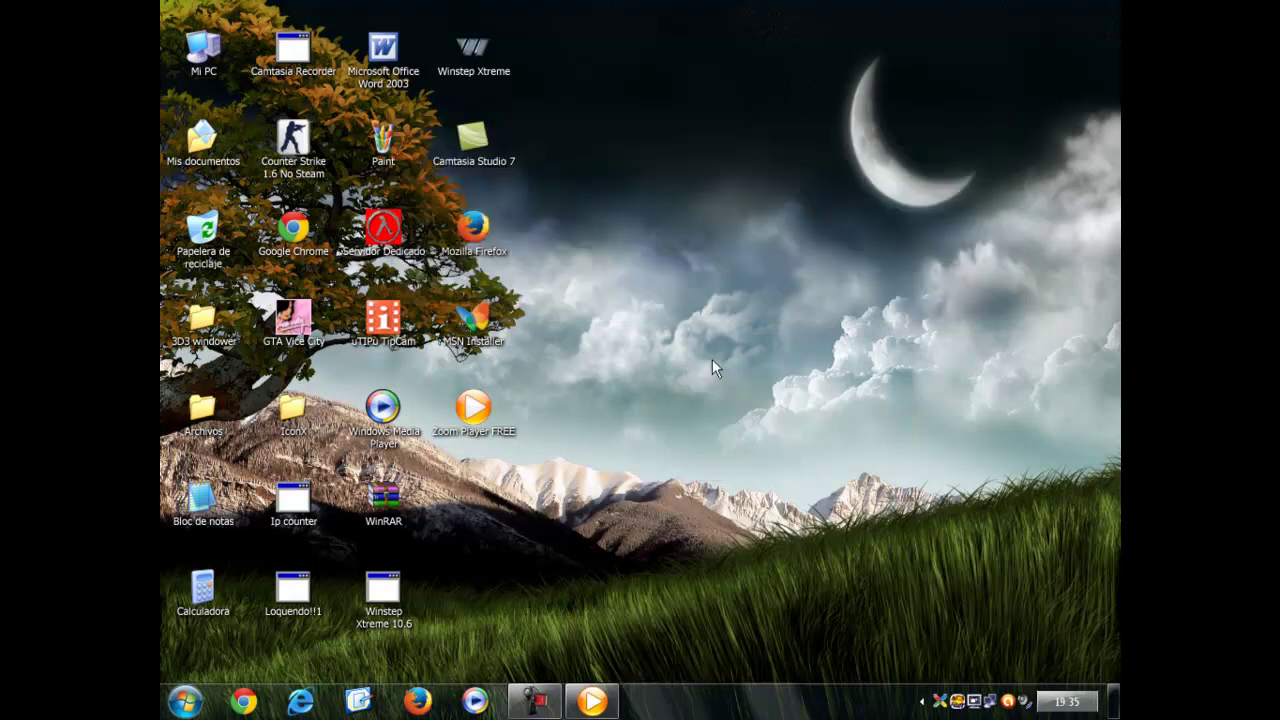
# Browse the Documentos folders in the Windows 7-style Start menu and close it
pyautogui.click(181, 703)
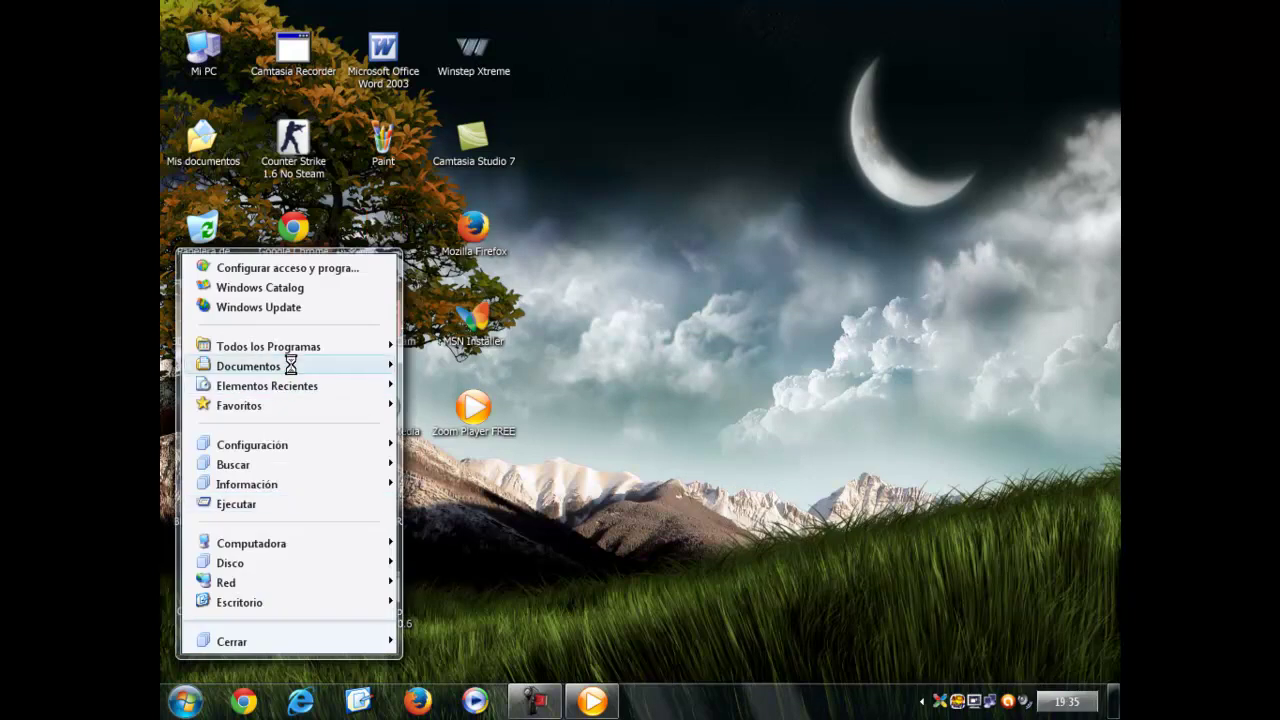
pyautogui.moveTo(292, 371)
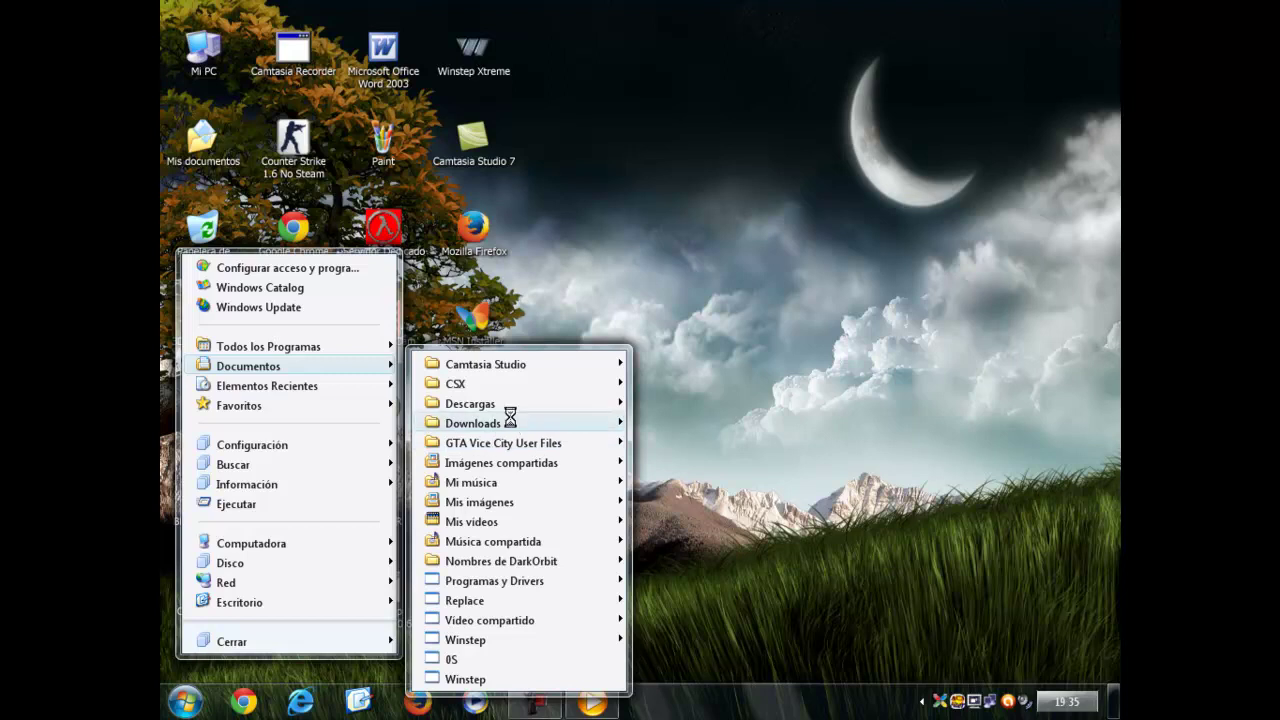
pyautogui.moveTo(511, 419)
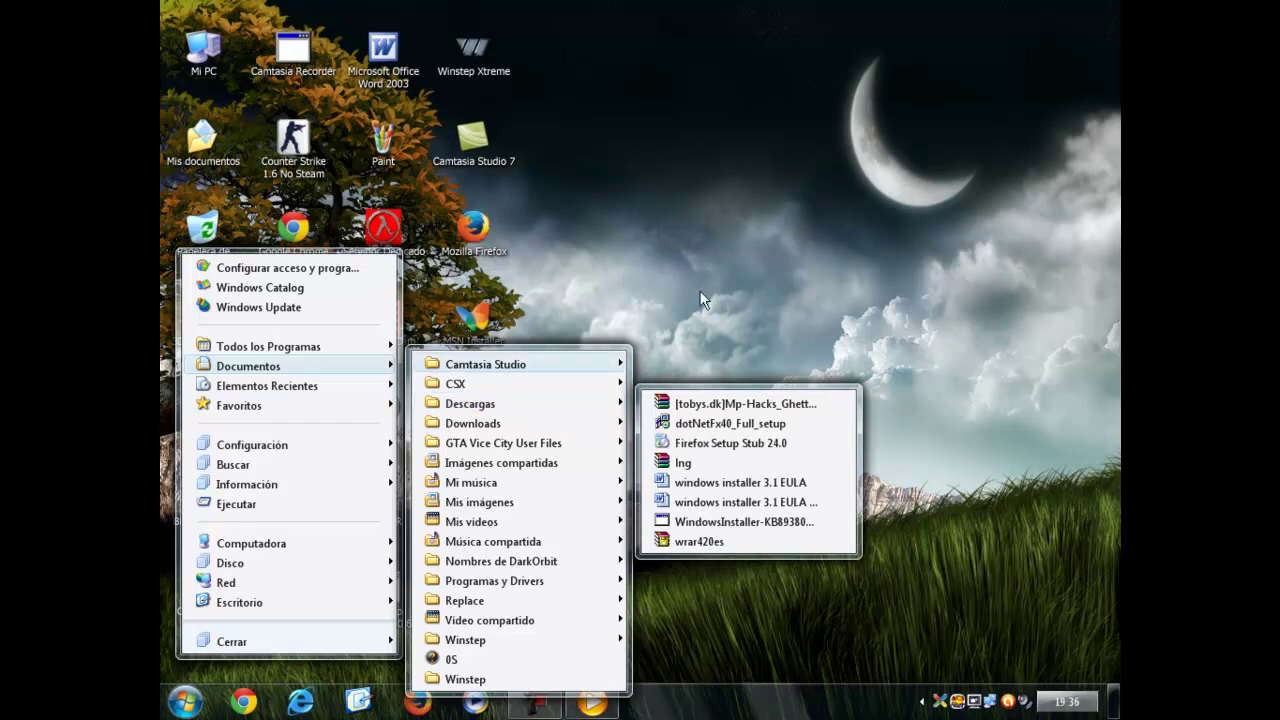
pyautogui.click(194, 706)
# View the contents of the Downloads folder inside Mis documentos and close the window
pyautogui.doubleClick(191, 119)
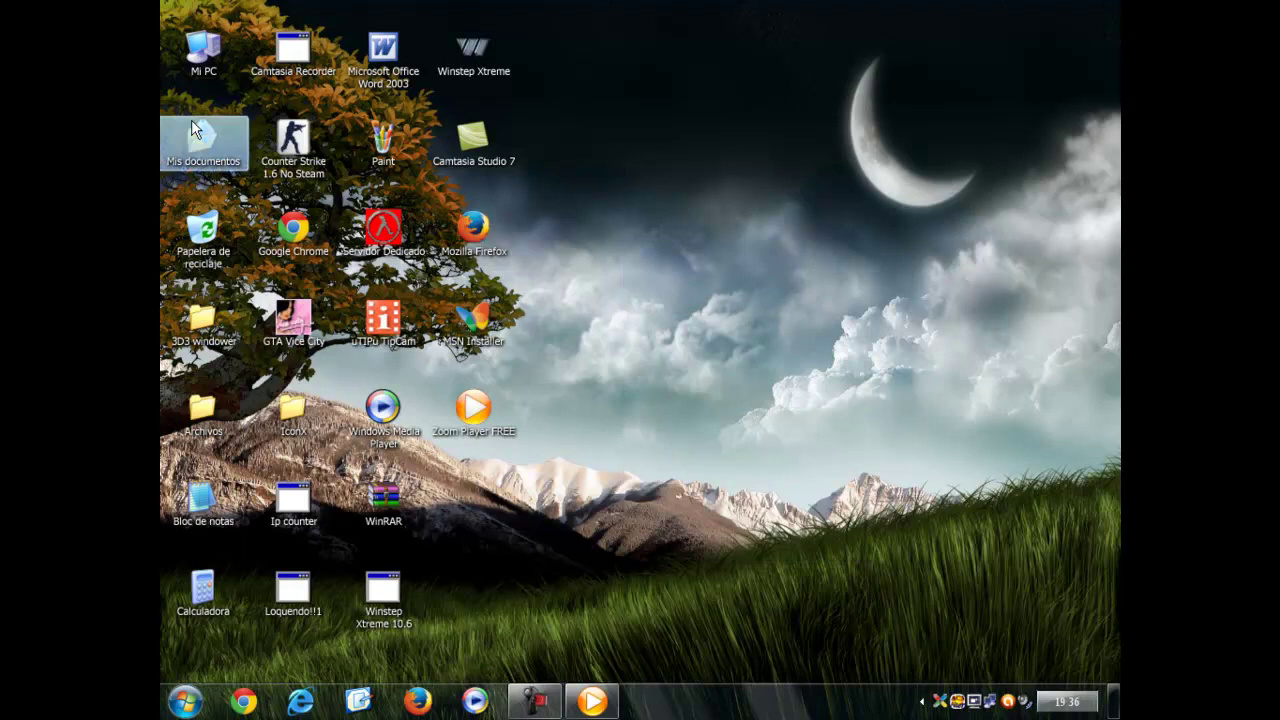
pyautogui.click(722, 332)
pyautogui.doubleClick(722, 332)
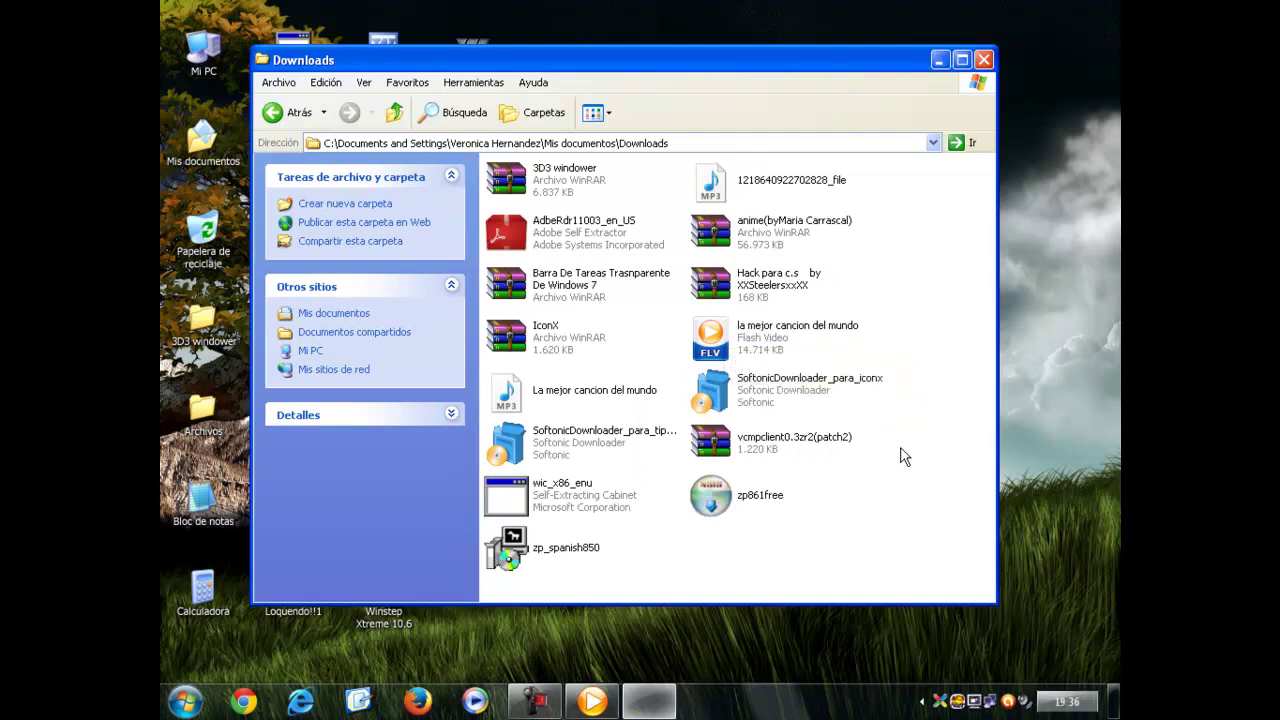
pyautogui.click(986, 62)
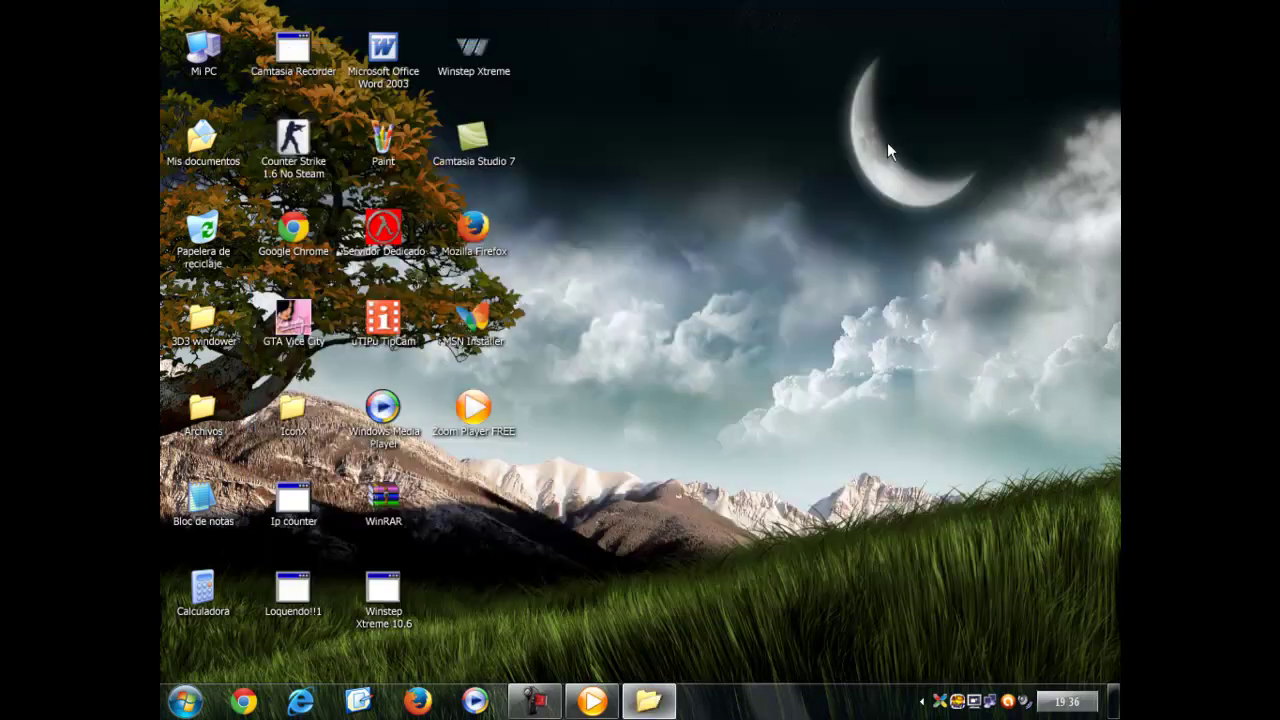
# View the lng folder inside the Archivos desktop folder, return to Archivos and close the window
pyautogui.doubleClick(205, 408)
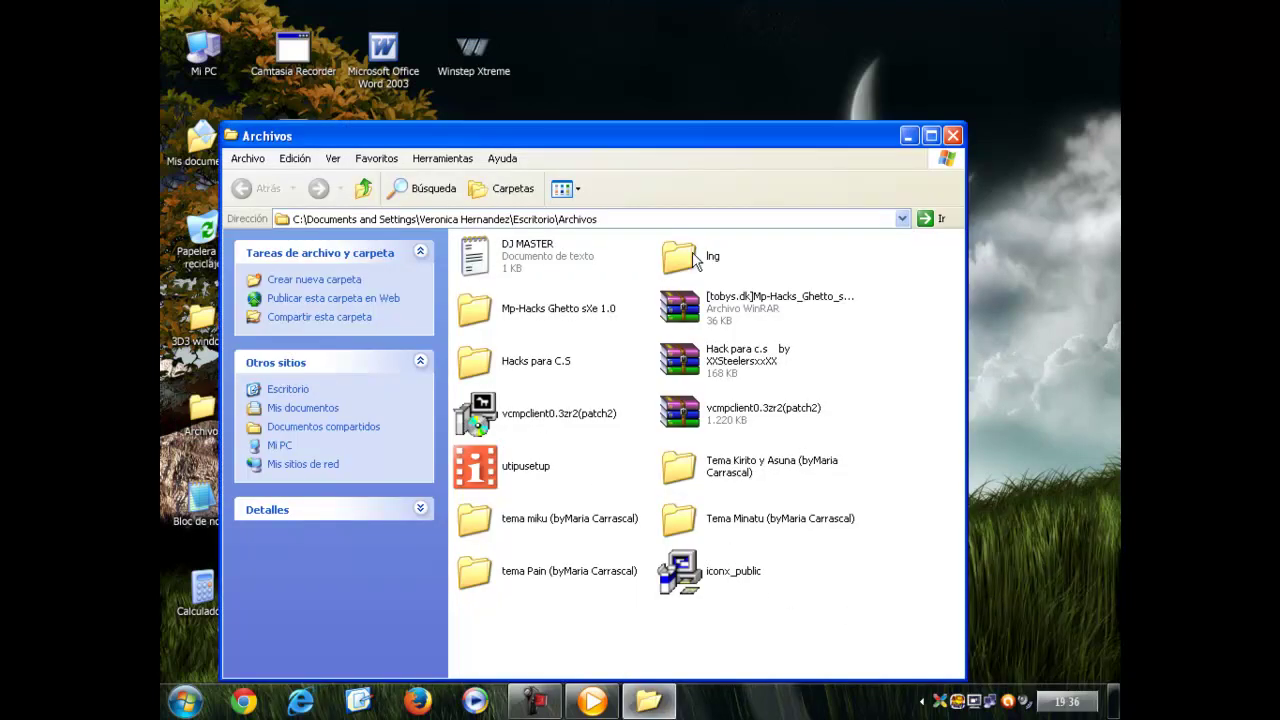
pyautogui.click(694, 258)
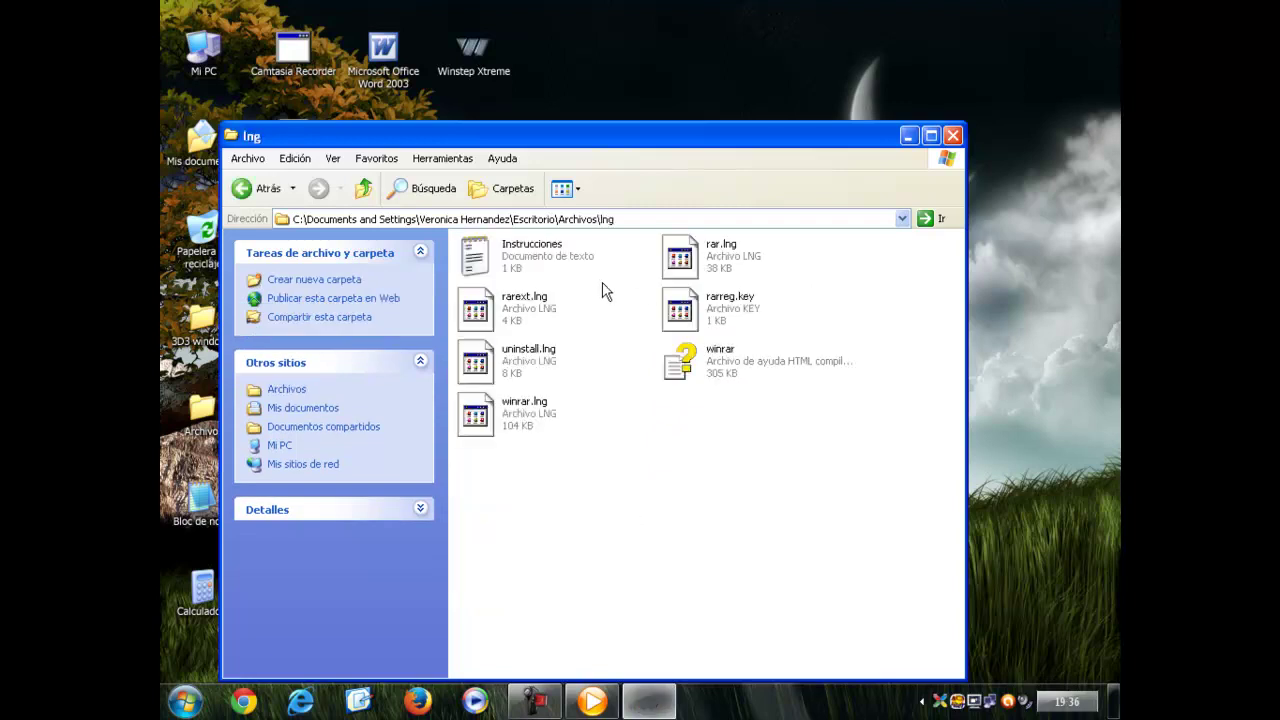
pyautogui.click(240, 191)
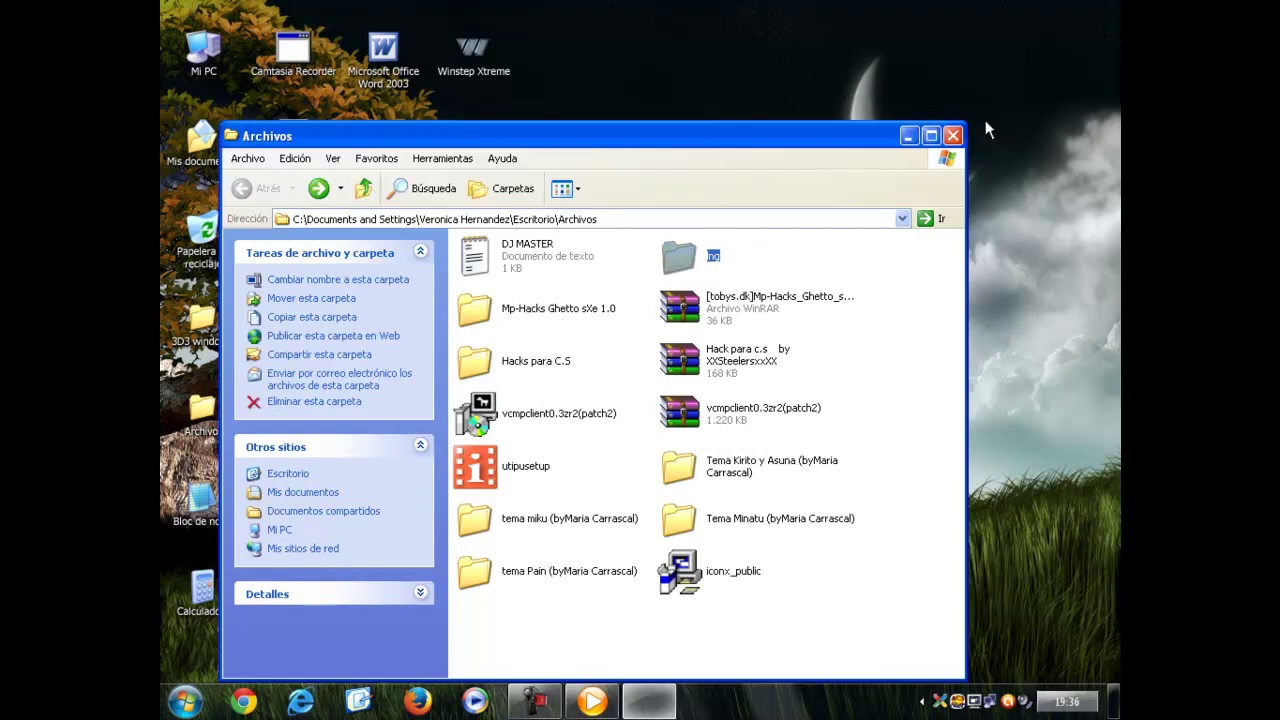
pyautogui.click(953, 135)
# Bring up the Zoom Player window from the desktop and pause the video
pyautogui.moveTo(779, 277); pyautogui.dragTo(1038, 520)
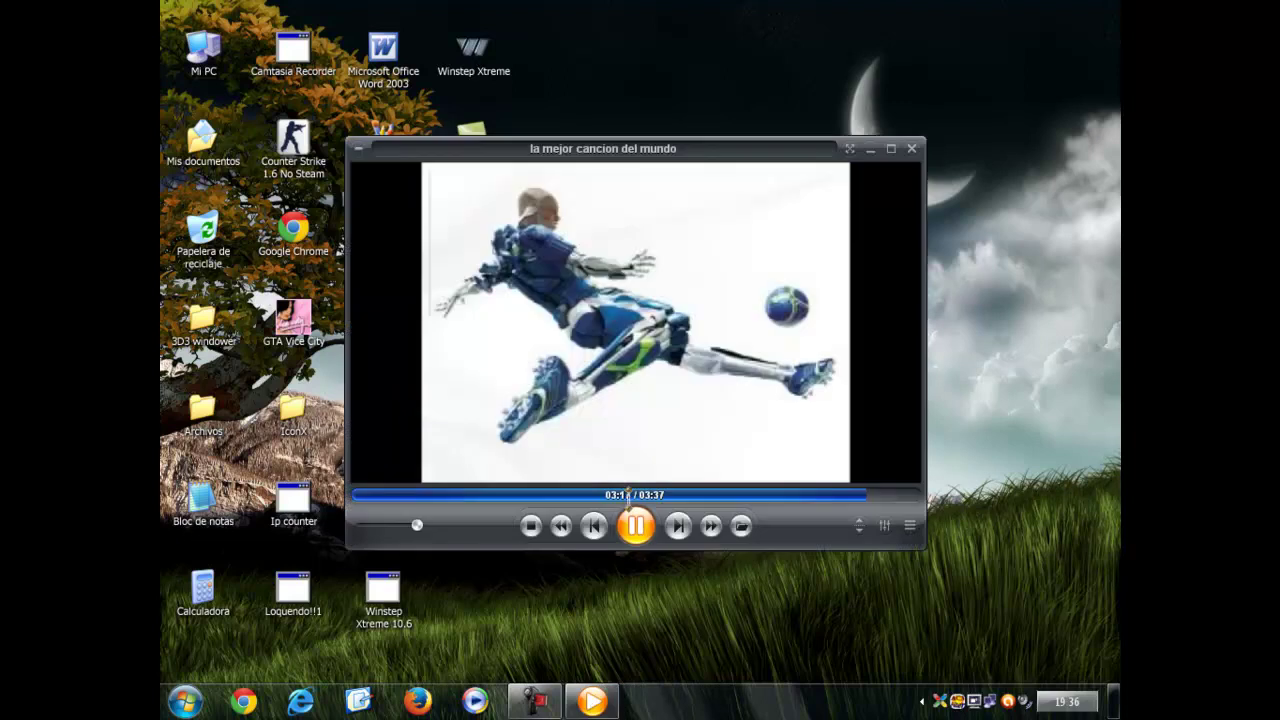
pyautogui.click(636, 525)
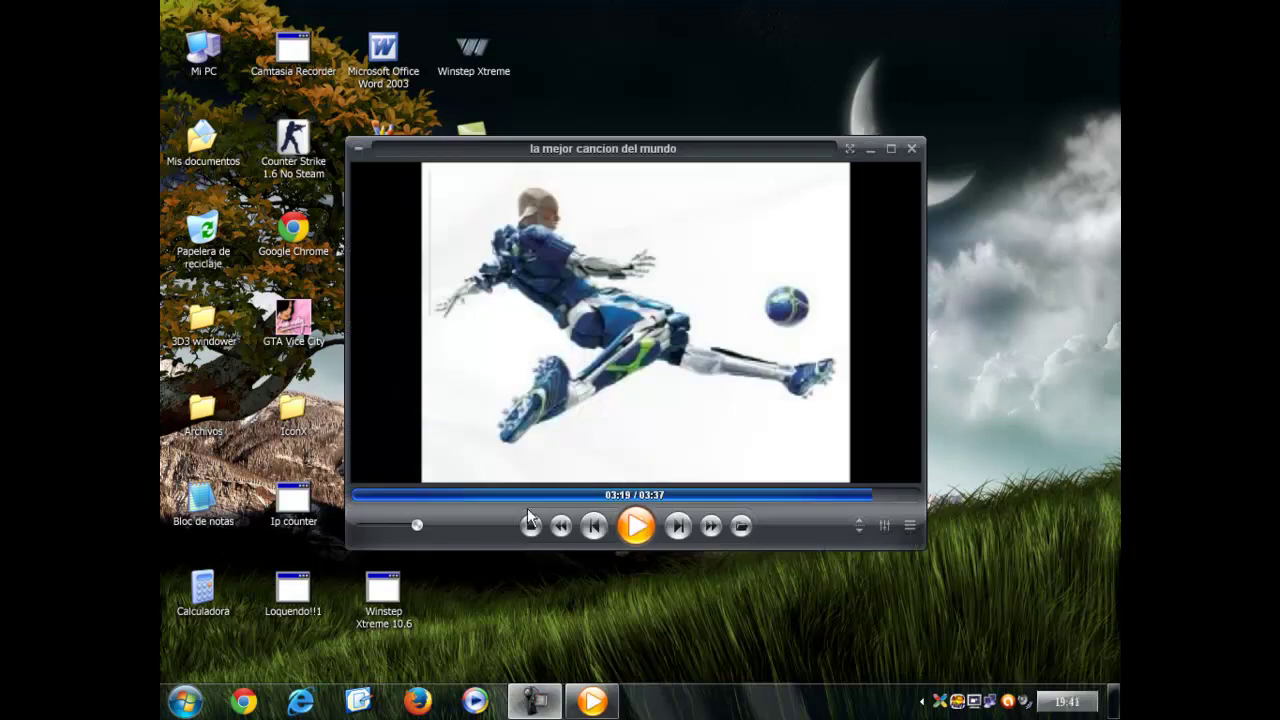
# Resume playback of the video and minimize the player window
pyautogui.click(634, 527)
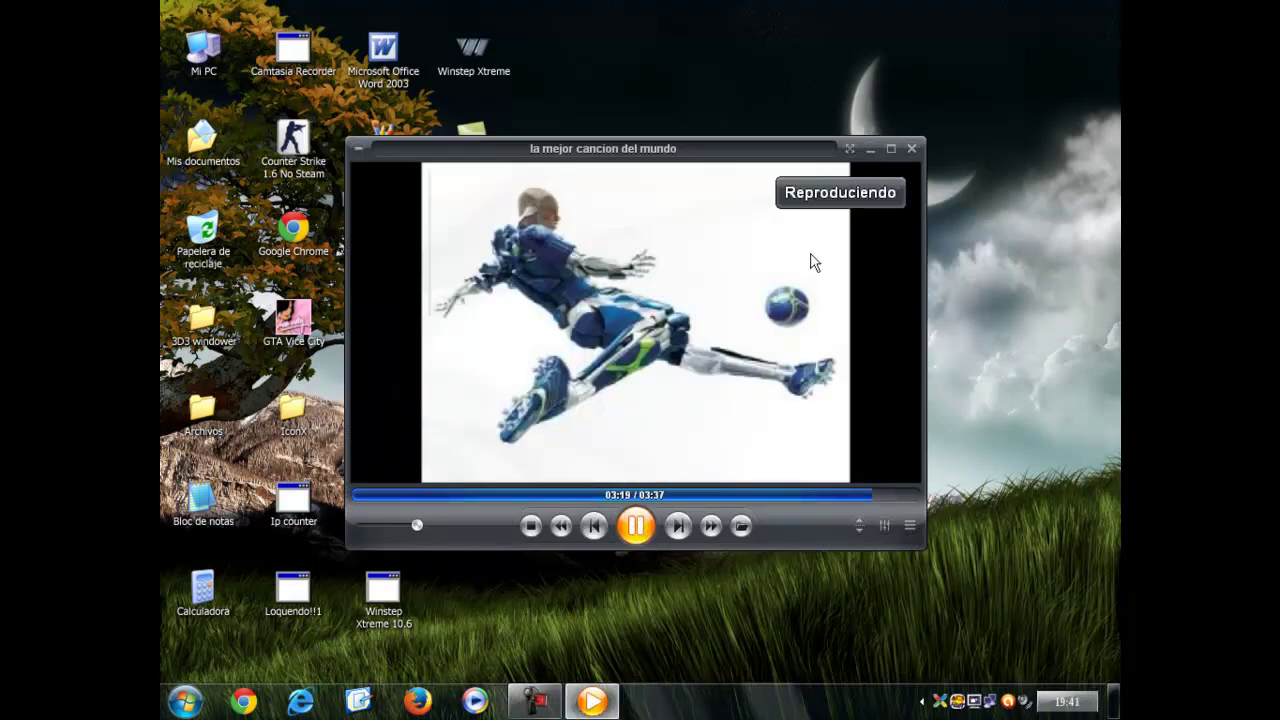
pyautogui.click(869, 149)
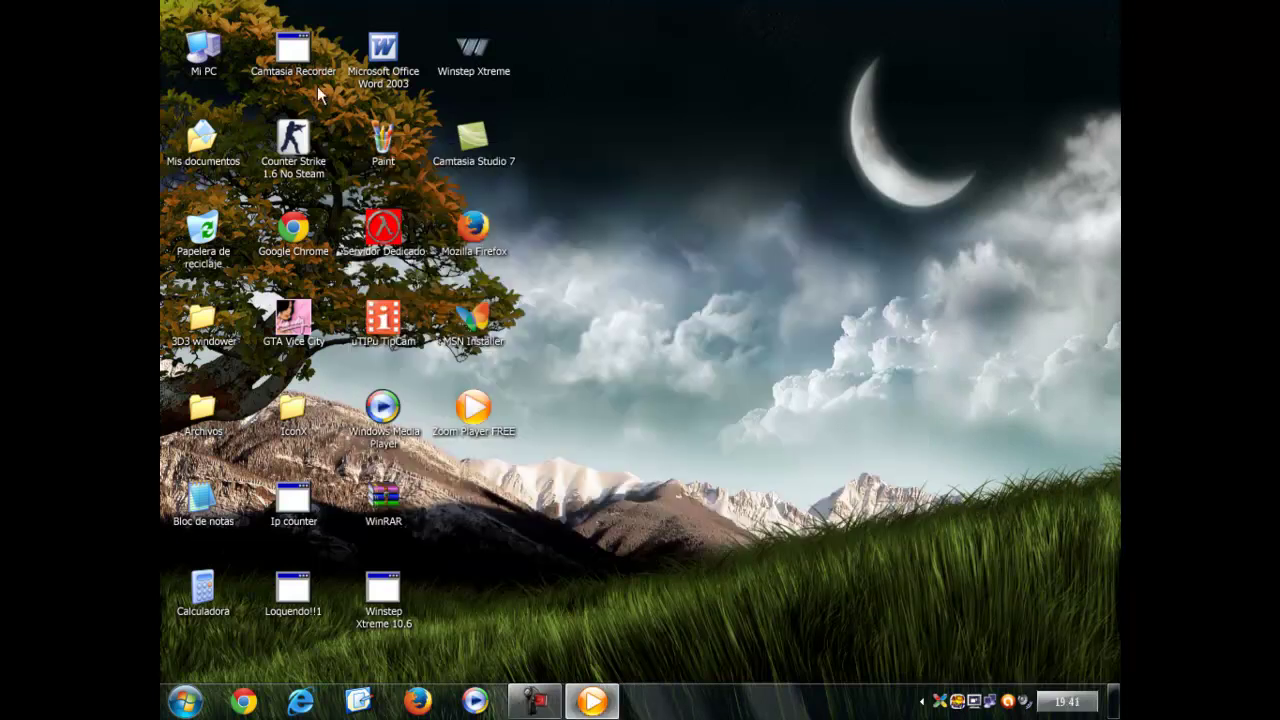
# Check the Descargas folder inside Mis documentos, return and open the Downloads folder
pyautogui.doubleClick(203, 136)
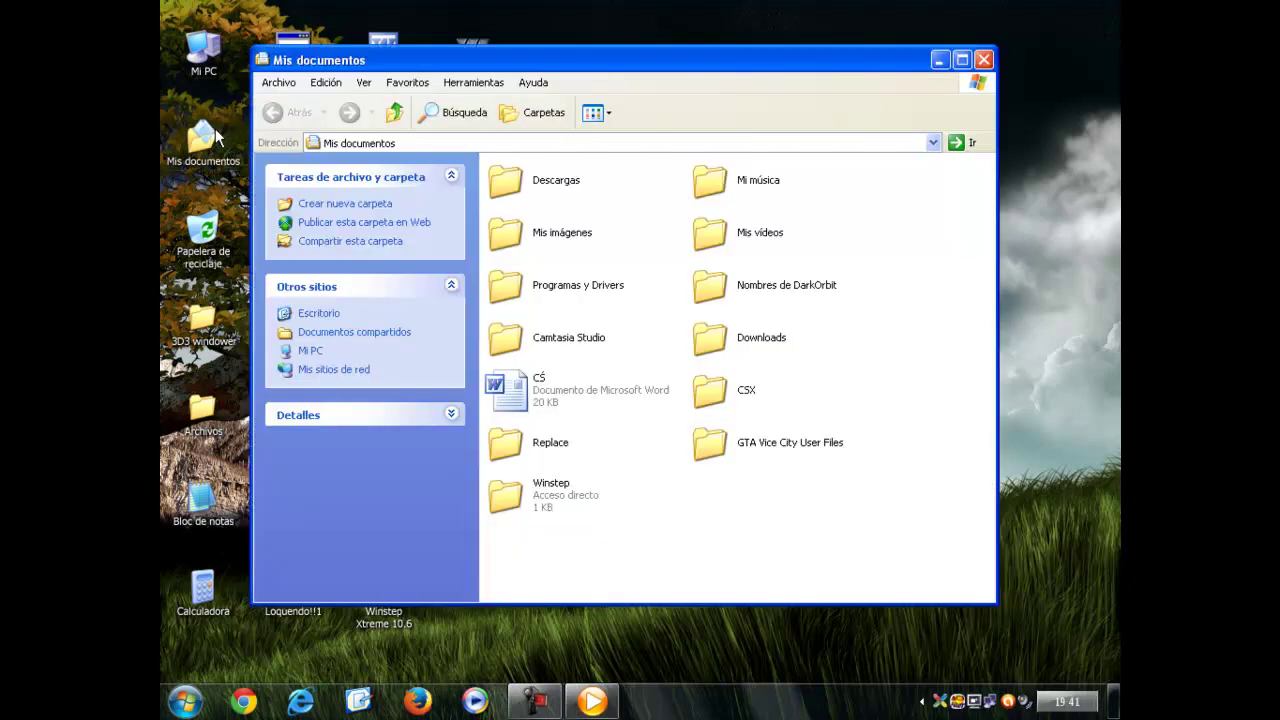
pyautogui.doubleClick(540, 181)
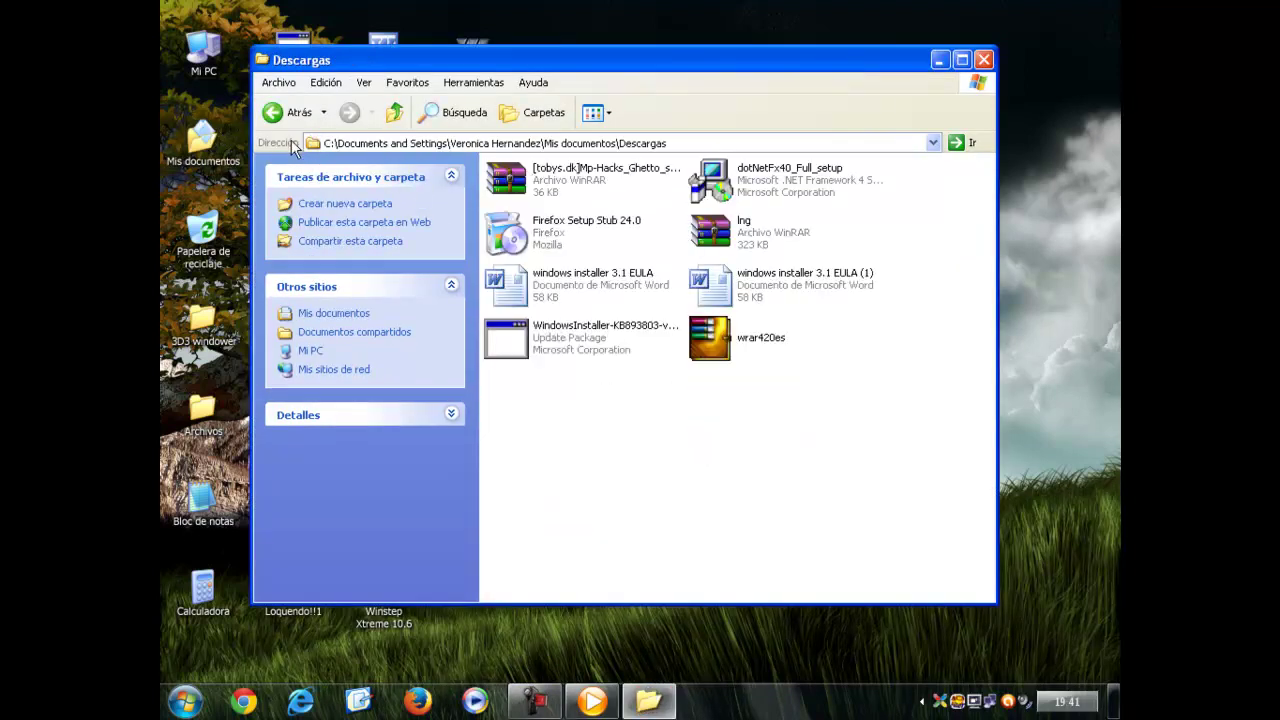
pyautogui.click(273, 112)
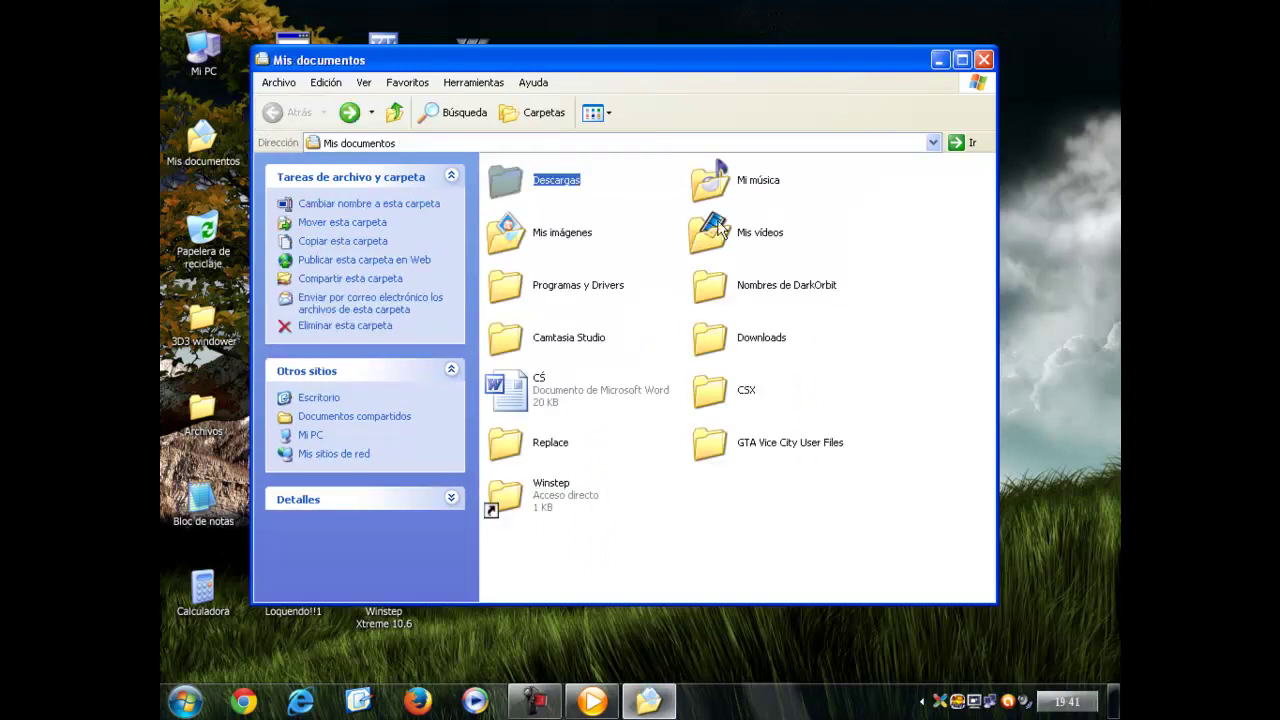
pyautogui.doubleClick(711, 338)
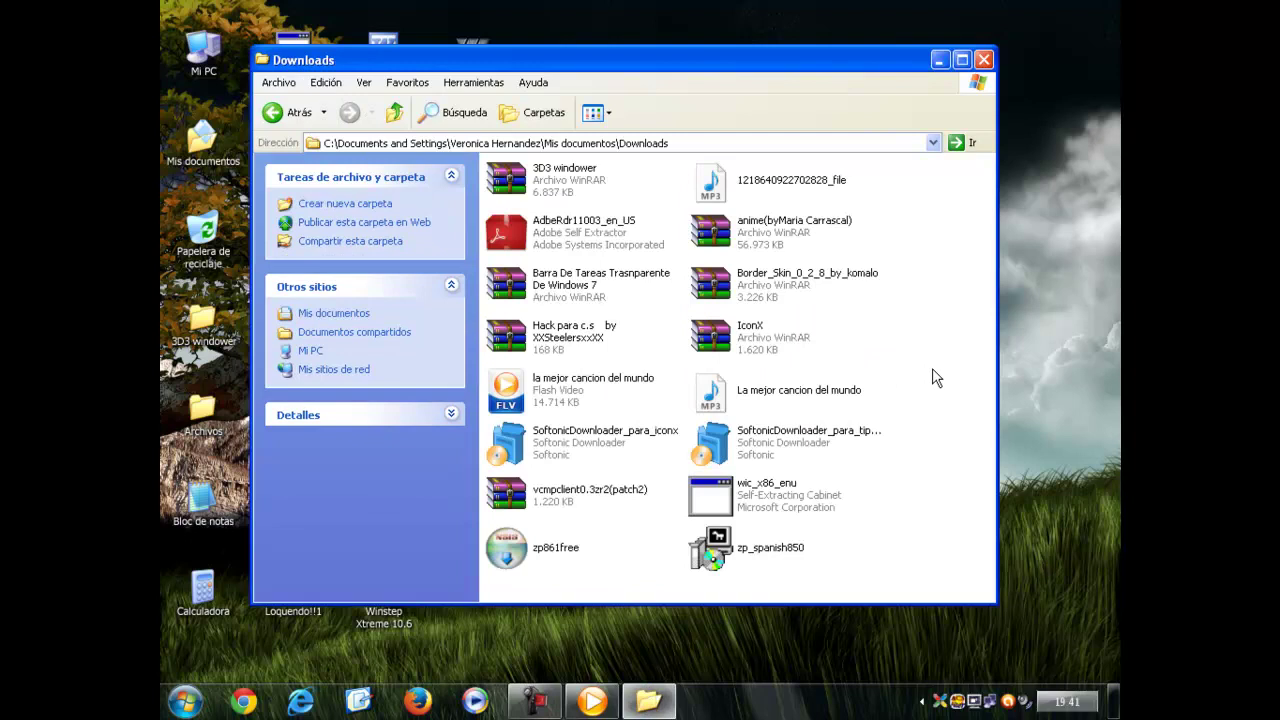
# Extract the Border_Skin_0_2_8_by_komalo archive directly into the Downloads folder
pyautogui.click(743, 290)
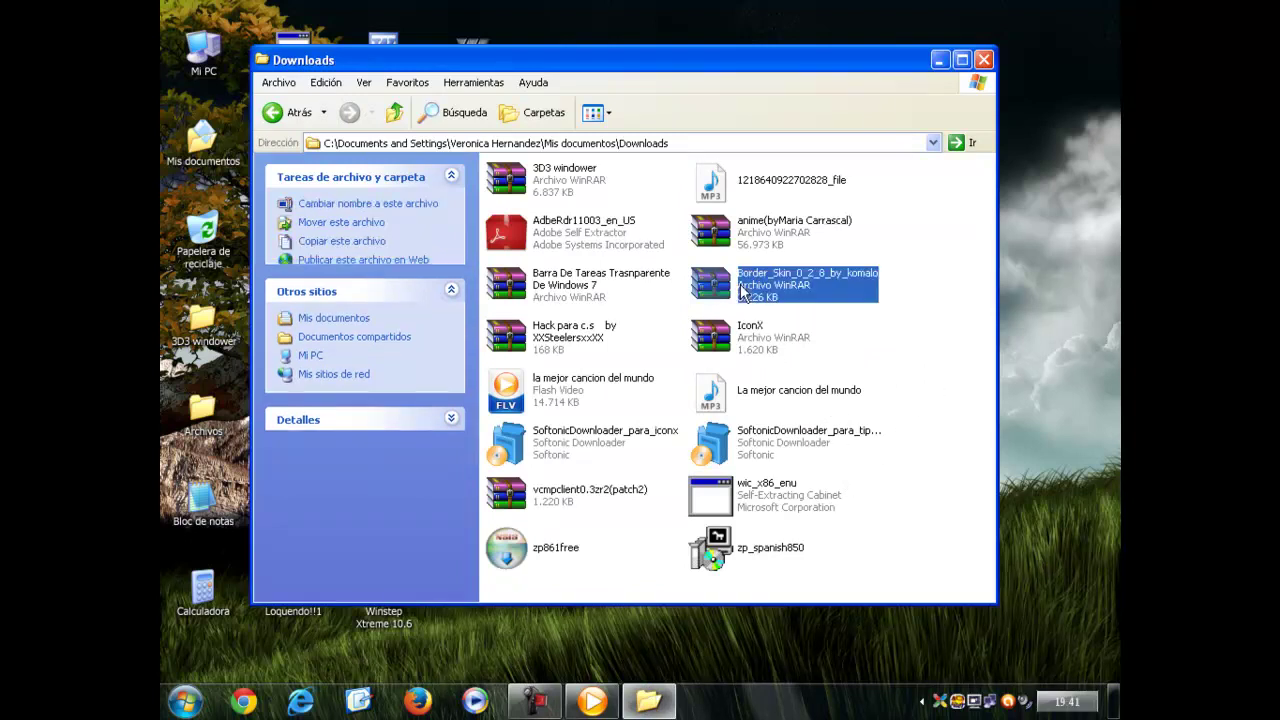
pyautogui.rightClick(744, 290)
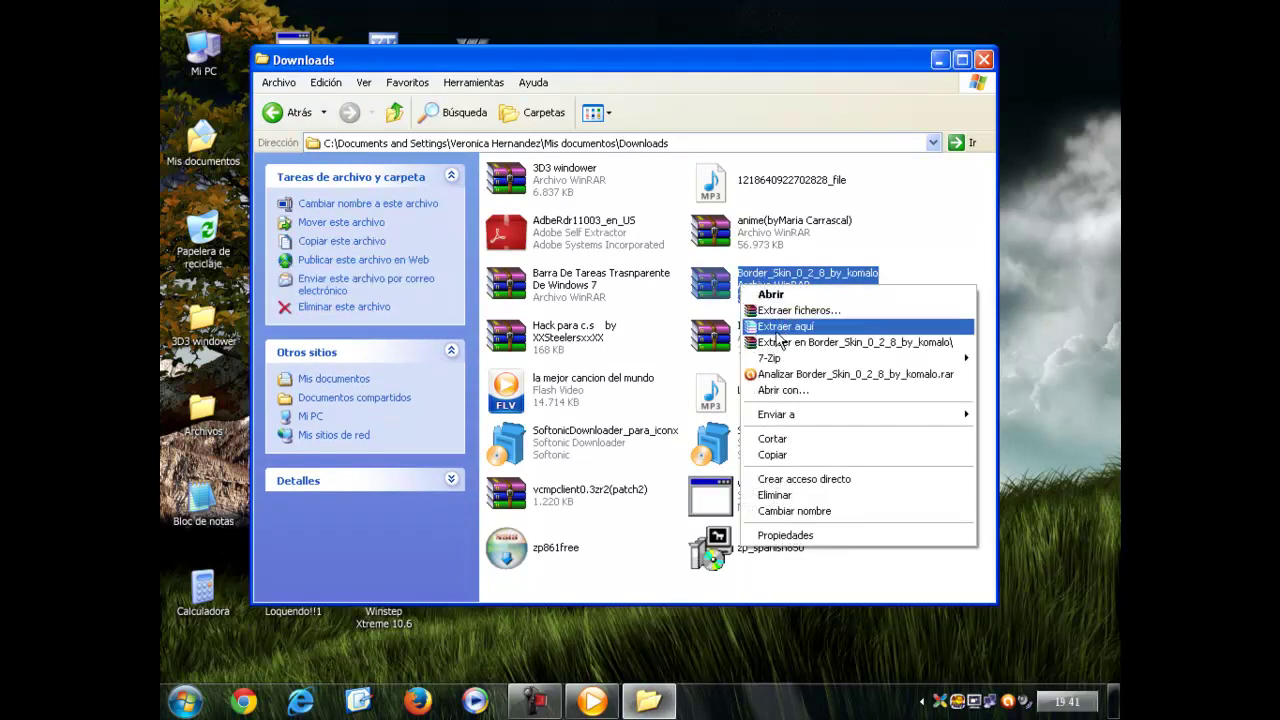
pyautogui.press('Escape')
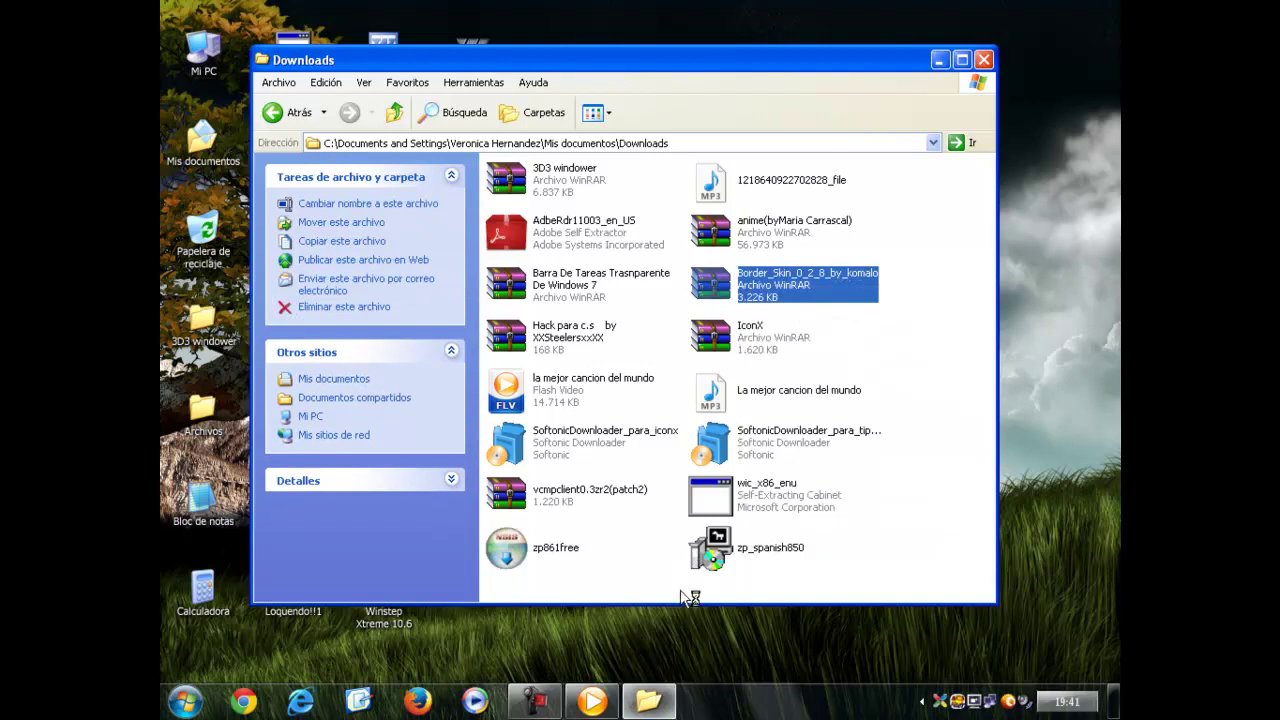
# Bring up the Zoom Player video, seek back to about 00:10 and minimize the player
pyautogui.click(595, 698)
pyautogui.click(379, 494)
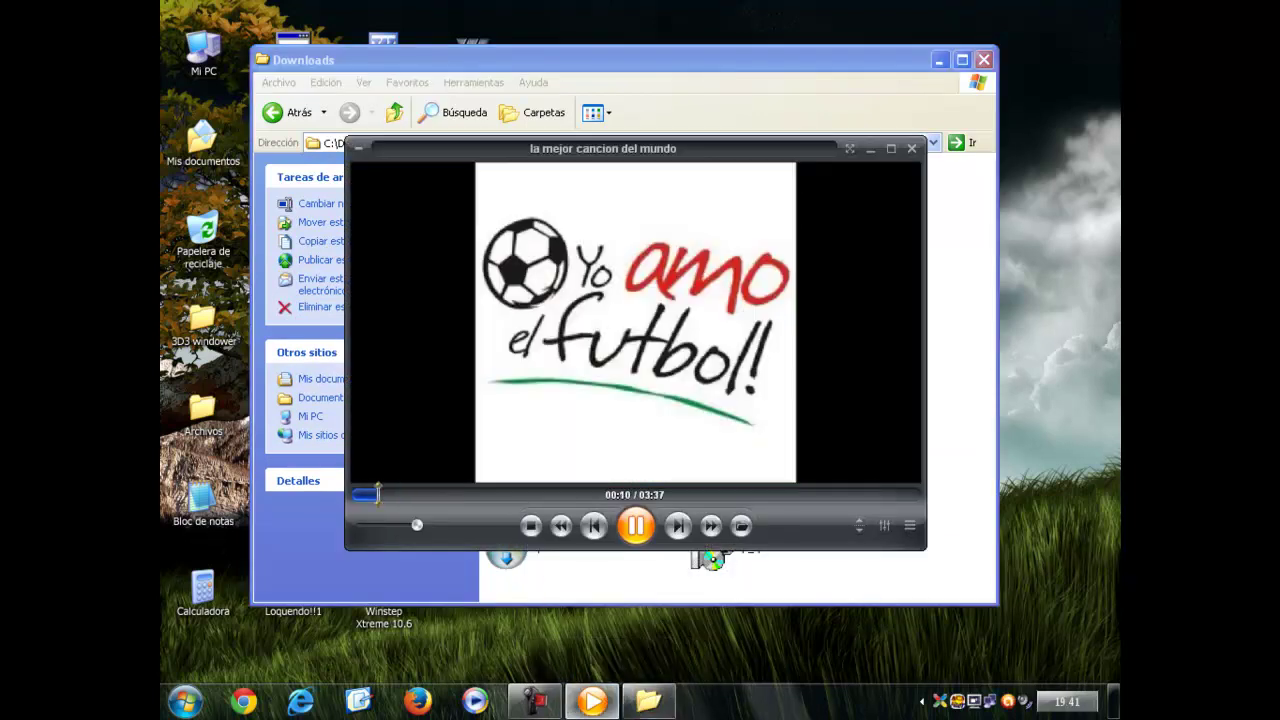
pyautogui.click(869, 150)
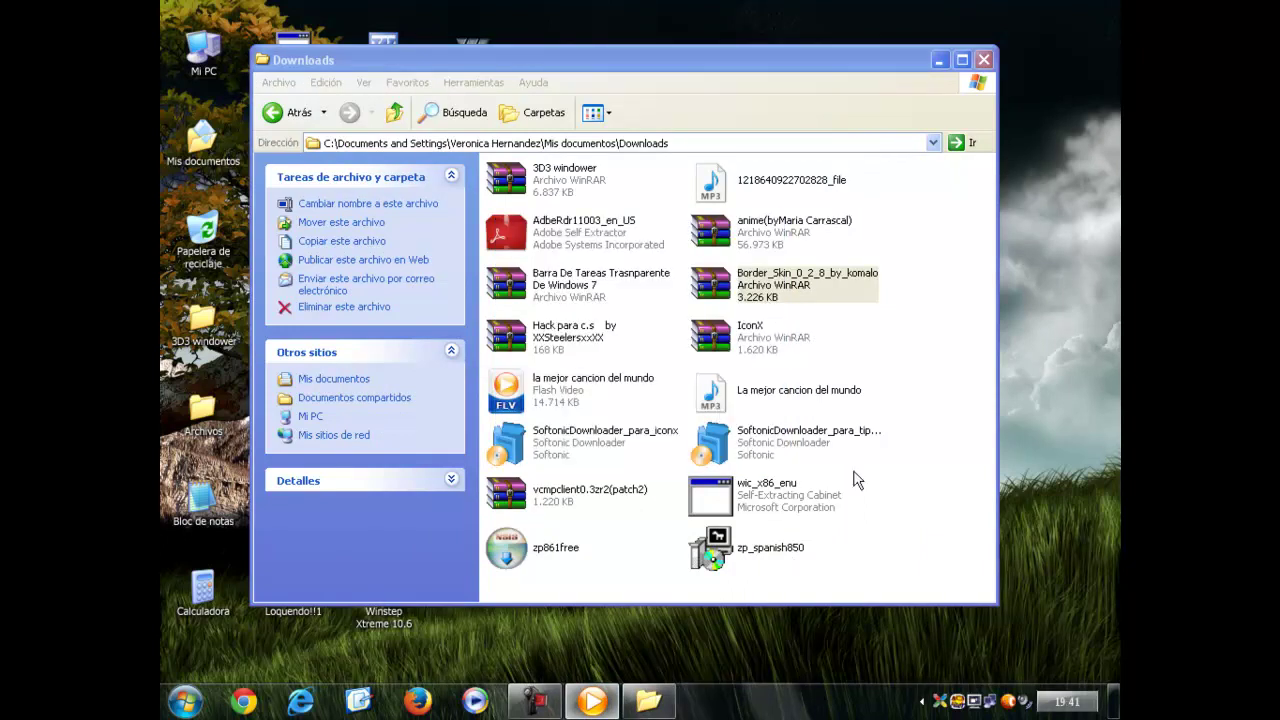
# Run the extracted Border Skin 0.2.8 installer with the Downloads window minimized and start its extraction
pyautogui.click(948, 220)
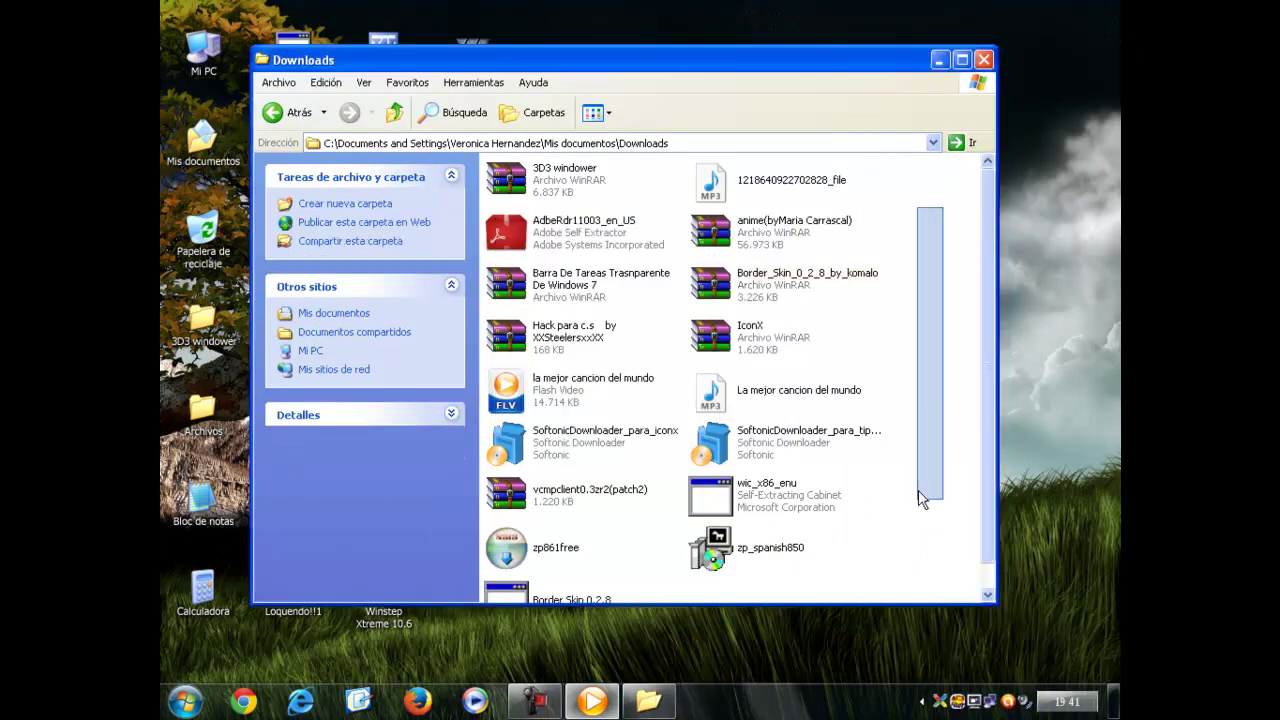
pyautogui.scroll(-1, 985, 405)
pyautogui.click(578, 568)
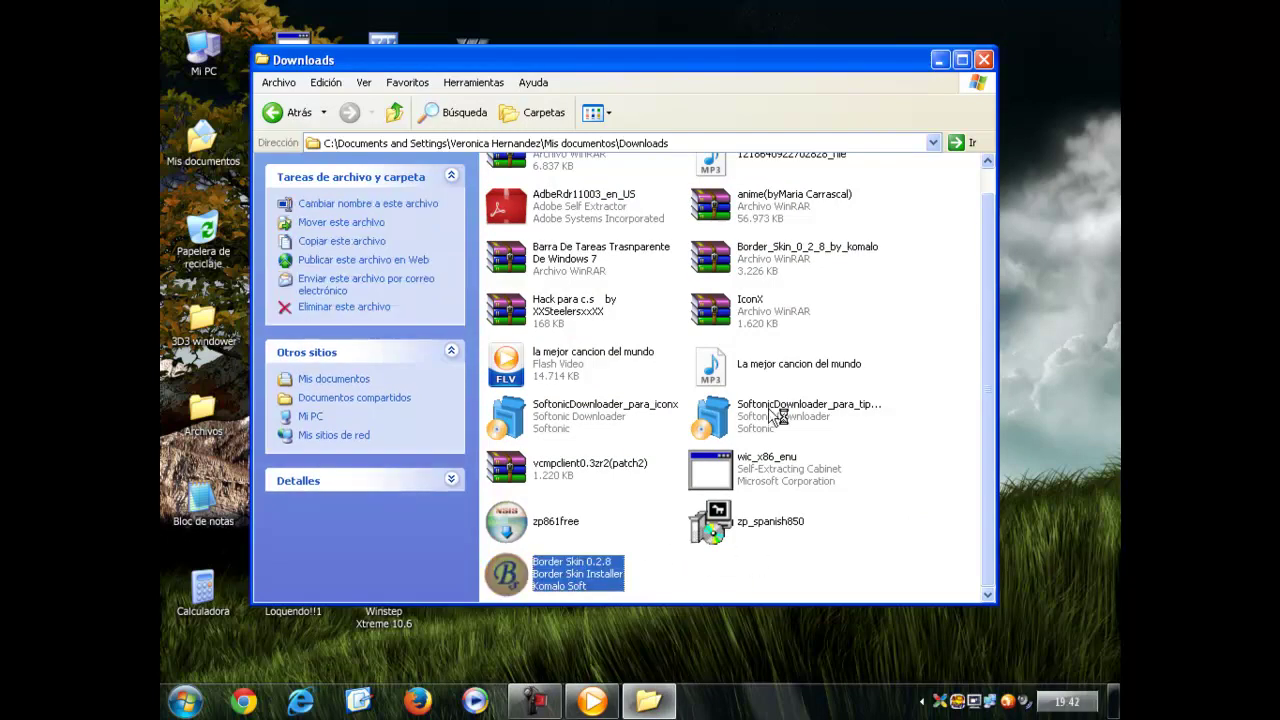
pyautogui.click(940, 62)
pyautogui.click(643, 392)
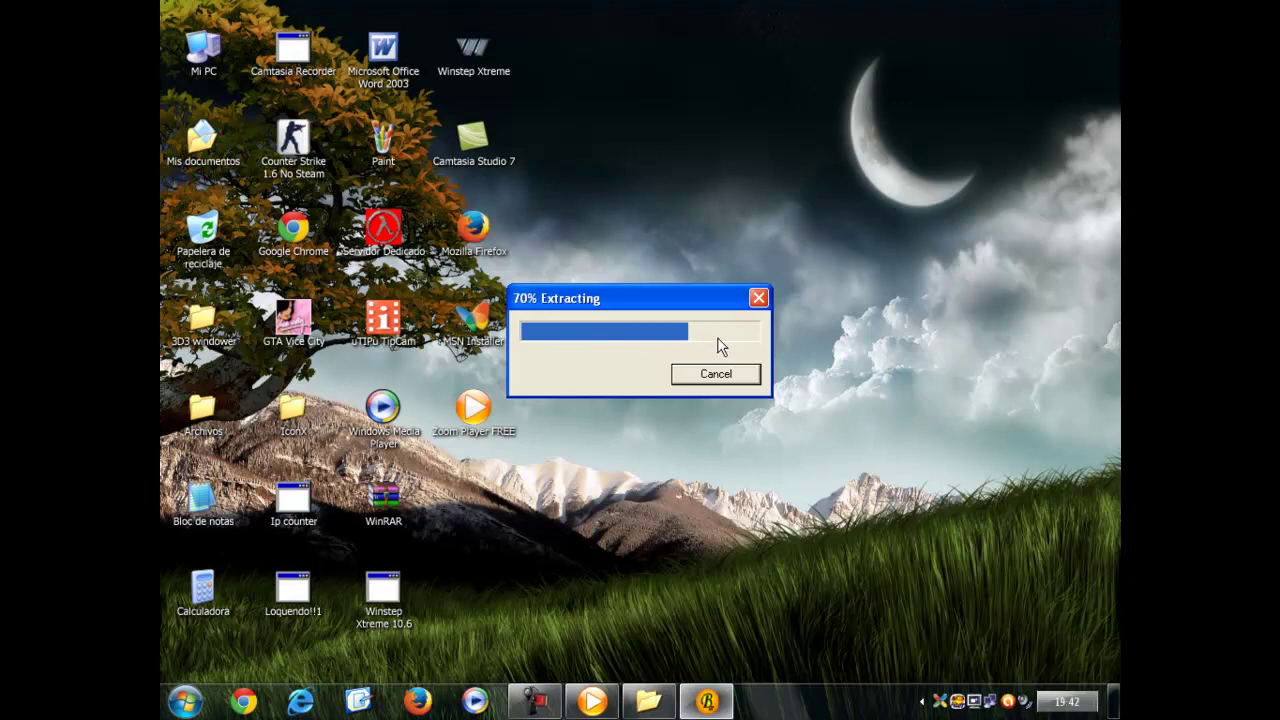
# Refresh the desktop once the installer's extraction has finished
pyautogui.moveTo(225, 515); pyautogui.dragTo(922, 500)
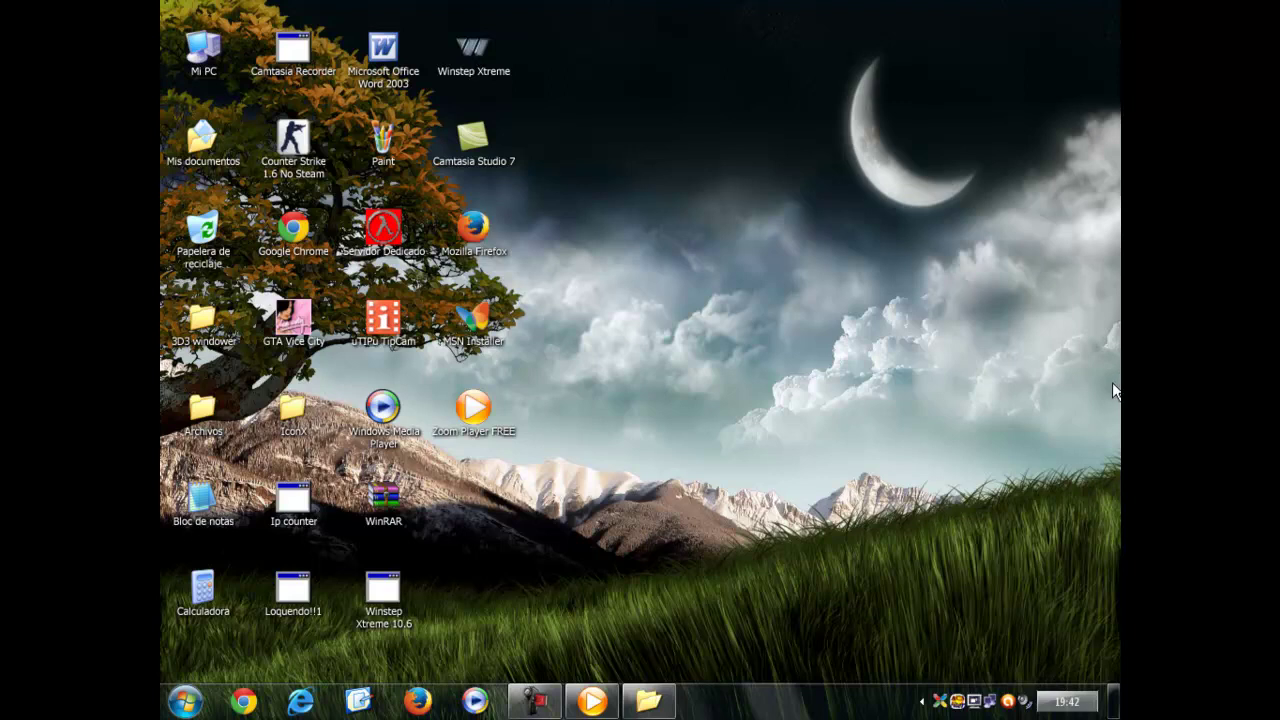
pyautogui.moveTo(851, 256); pyautogui.dragTo(849, 289)
pyautogui.rightClick(849, 289)
pyautogui.click(872, 314)
# Bring up the Border Skin 0.2.8 folder and launch the Border Skin program
pyautogui.click(646, 704)
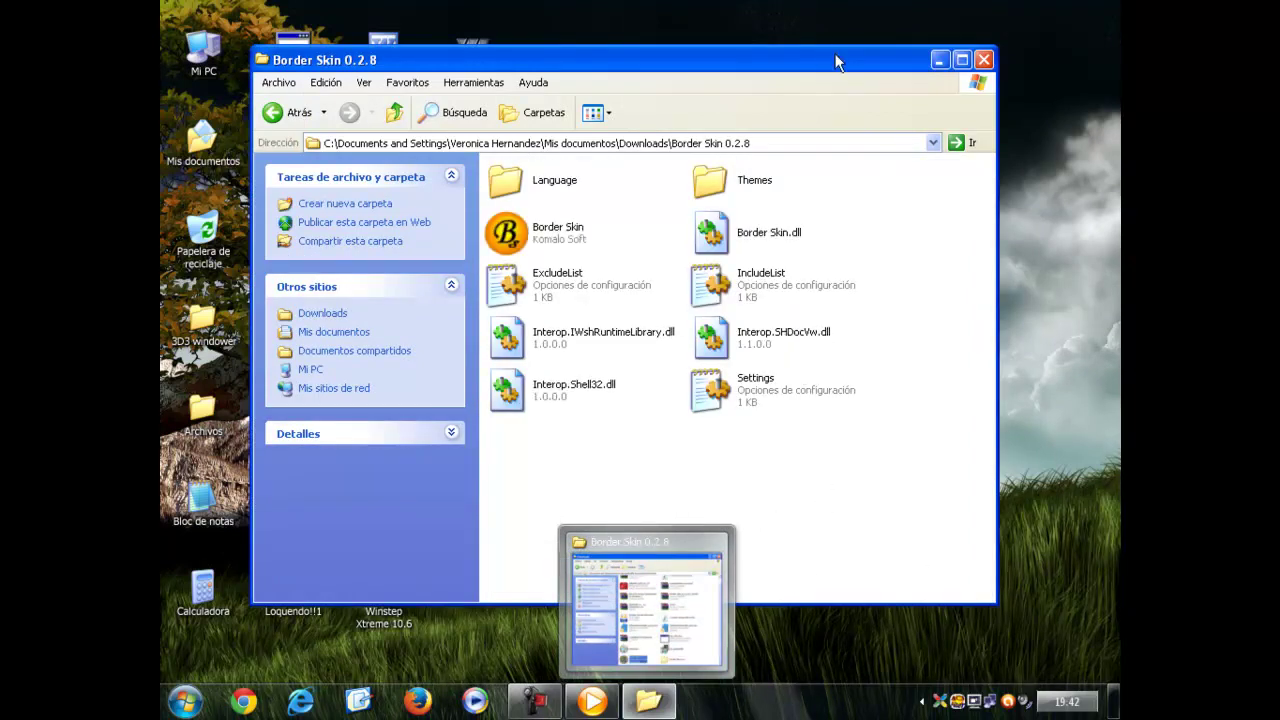
pyautogui.click(649, 700)
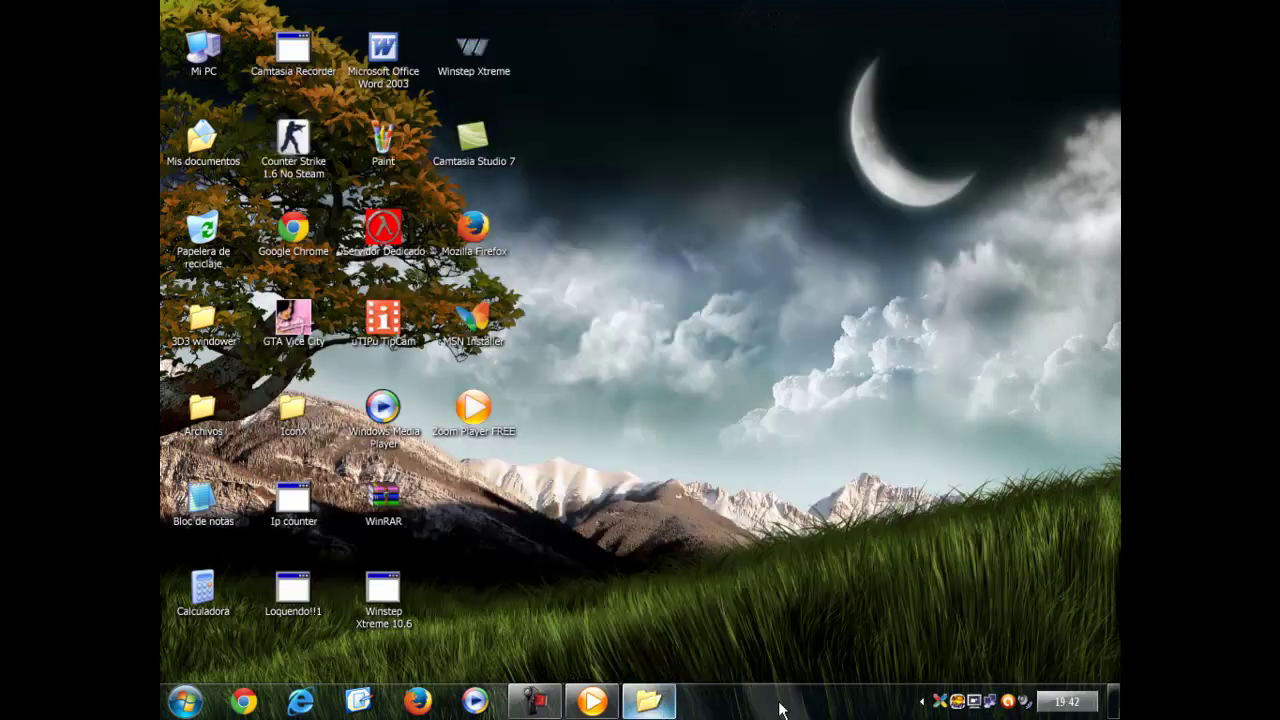
pyautogui.click(668, 704)
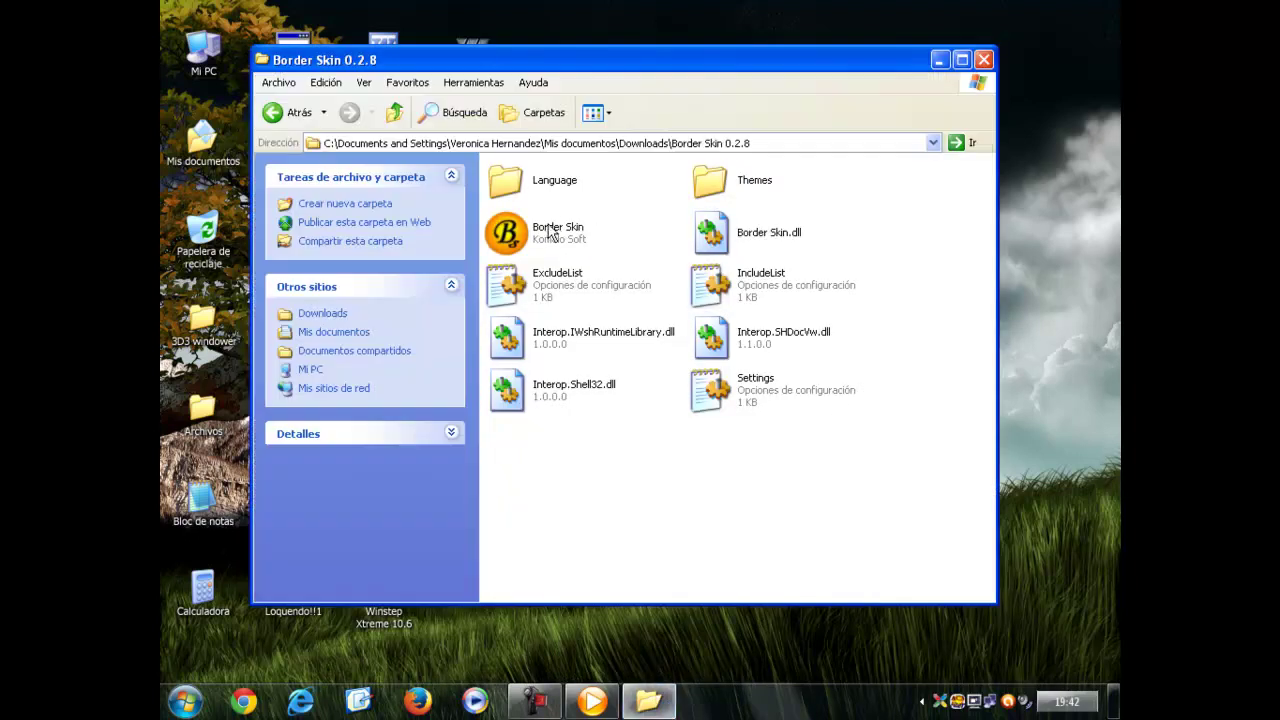
pyautogui.click(545, 233)
pyautogui.doubleClick(548, 233)
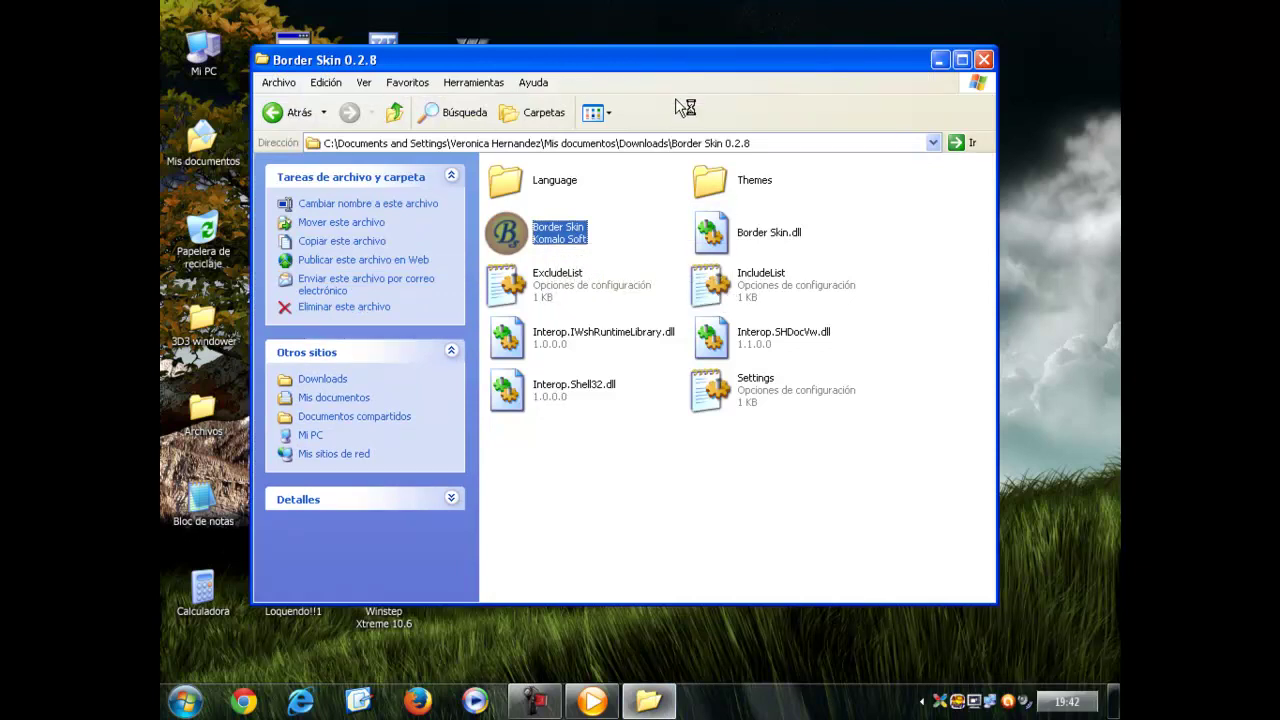
# Check the hidden notification area icons for Border Skin and collapse them again
pyautogui.moveTo(643, 486); pyautogui.dragTo(606, 451)
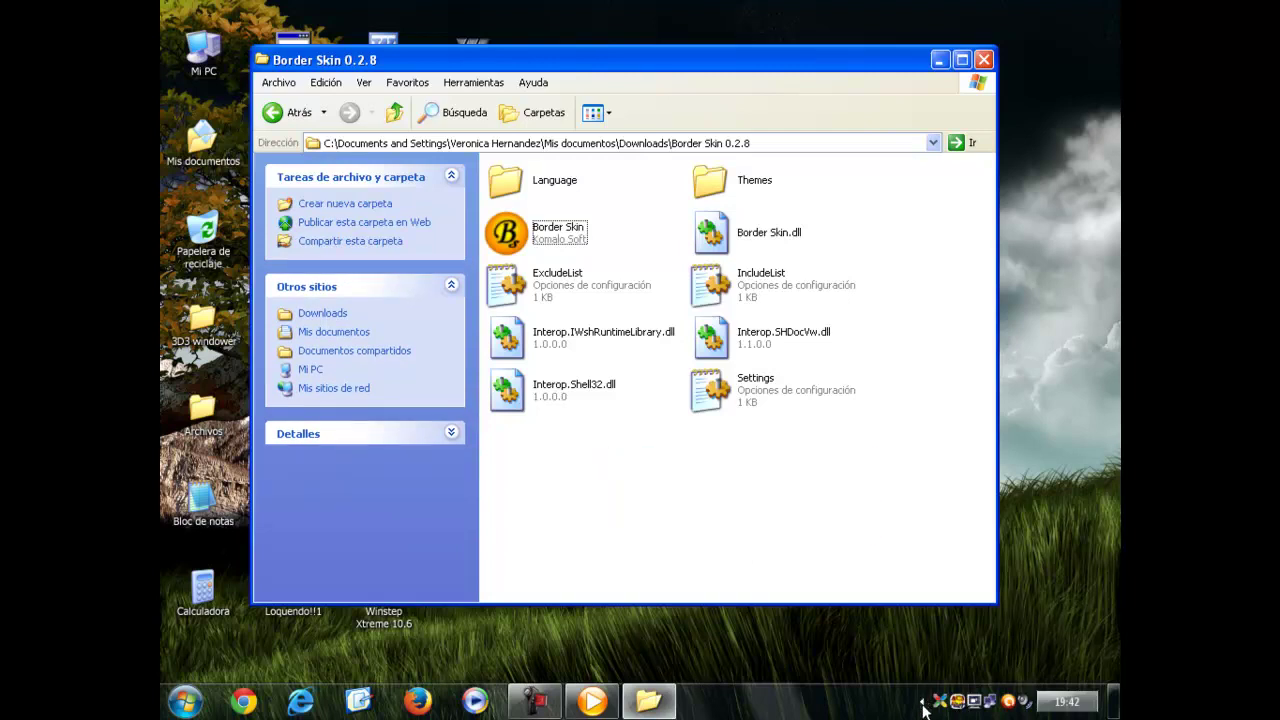
pyautogui.click(788, 628)
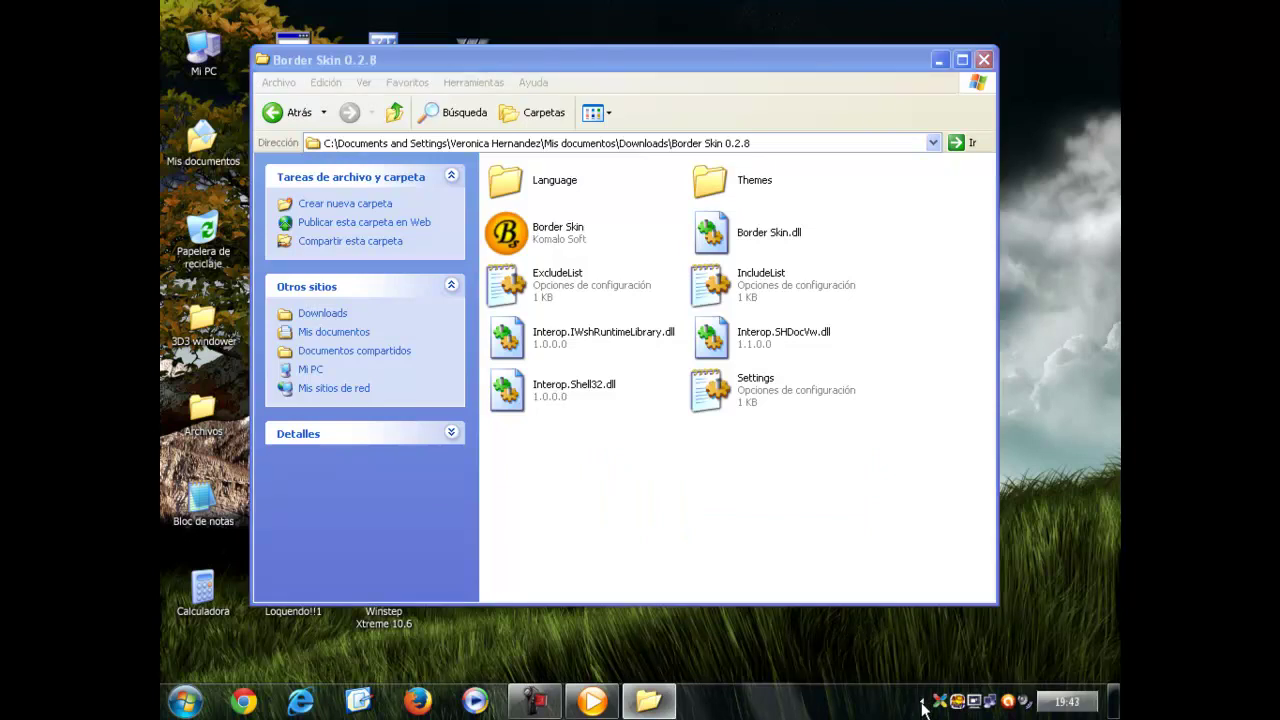
pyautogui.click(941, 68)
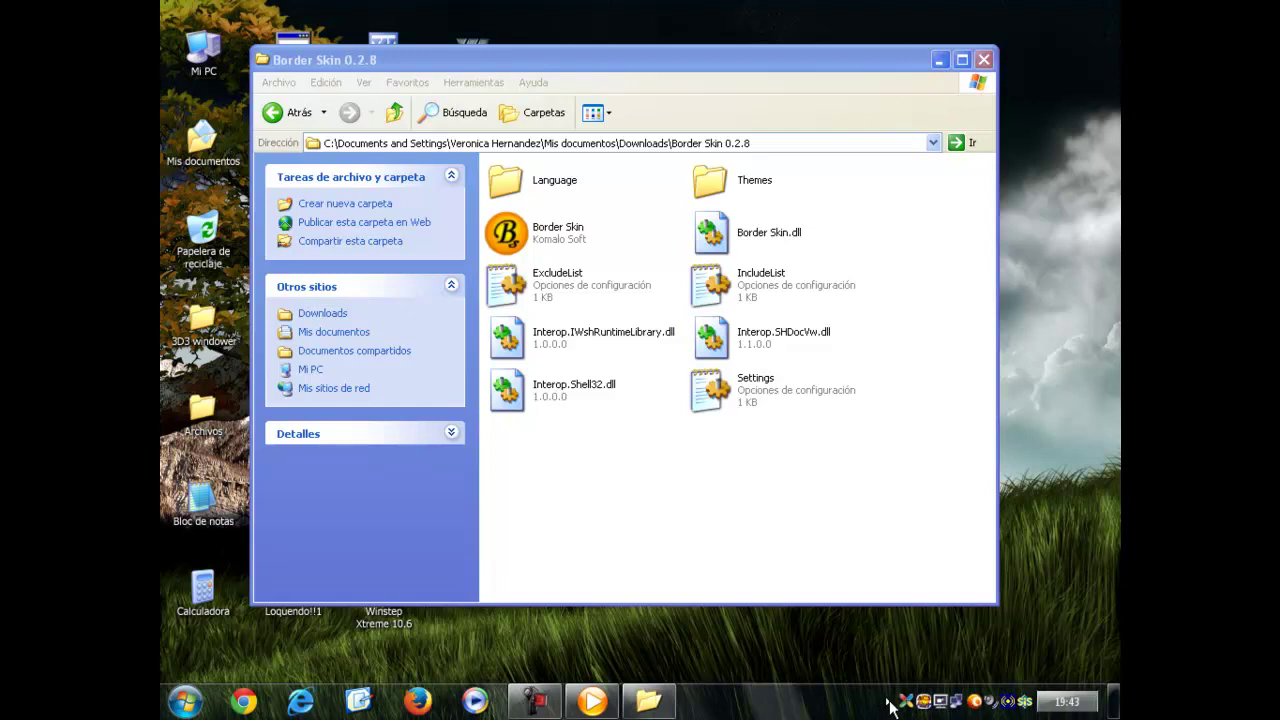
pyautogui.click(889, 703)
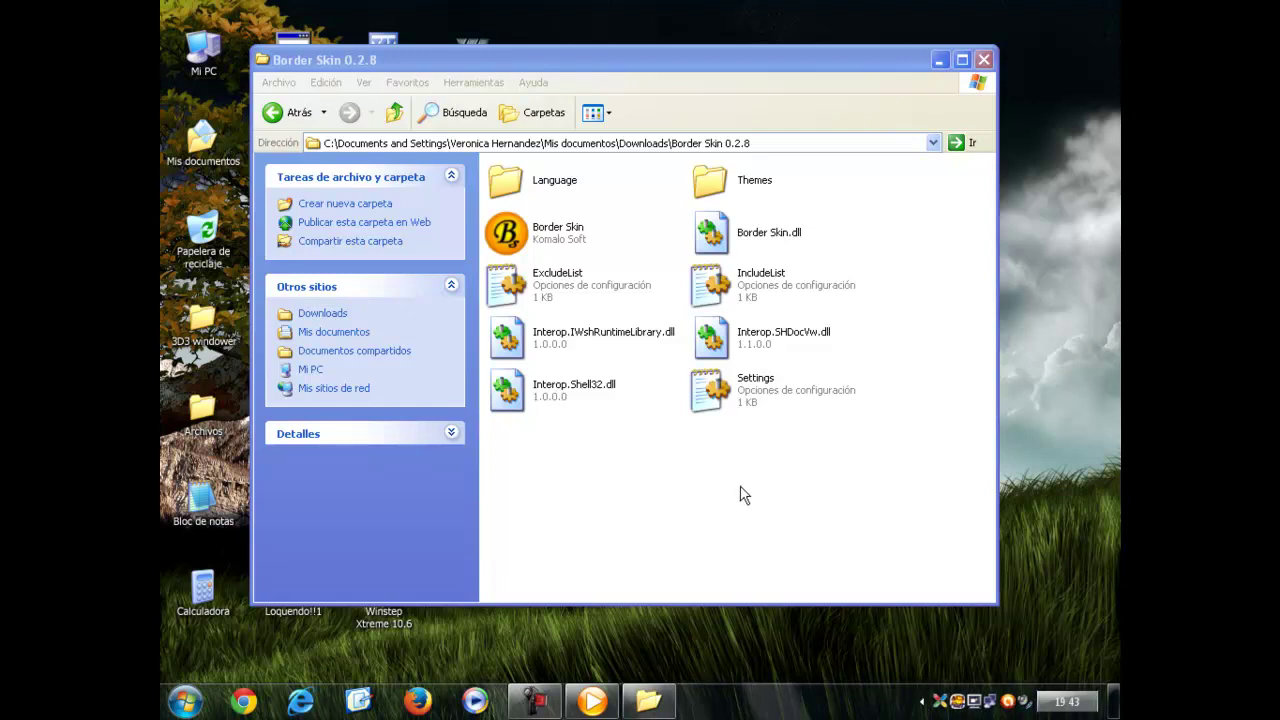
# Relaunch Border Skin from its folder, then minimize the window and refresh the desktop
pyautogui.moveTo(751, 474); pyautogui.dragTo(810, 555)
pyautogui.click(537, 250)
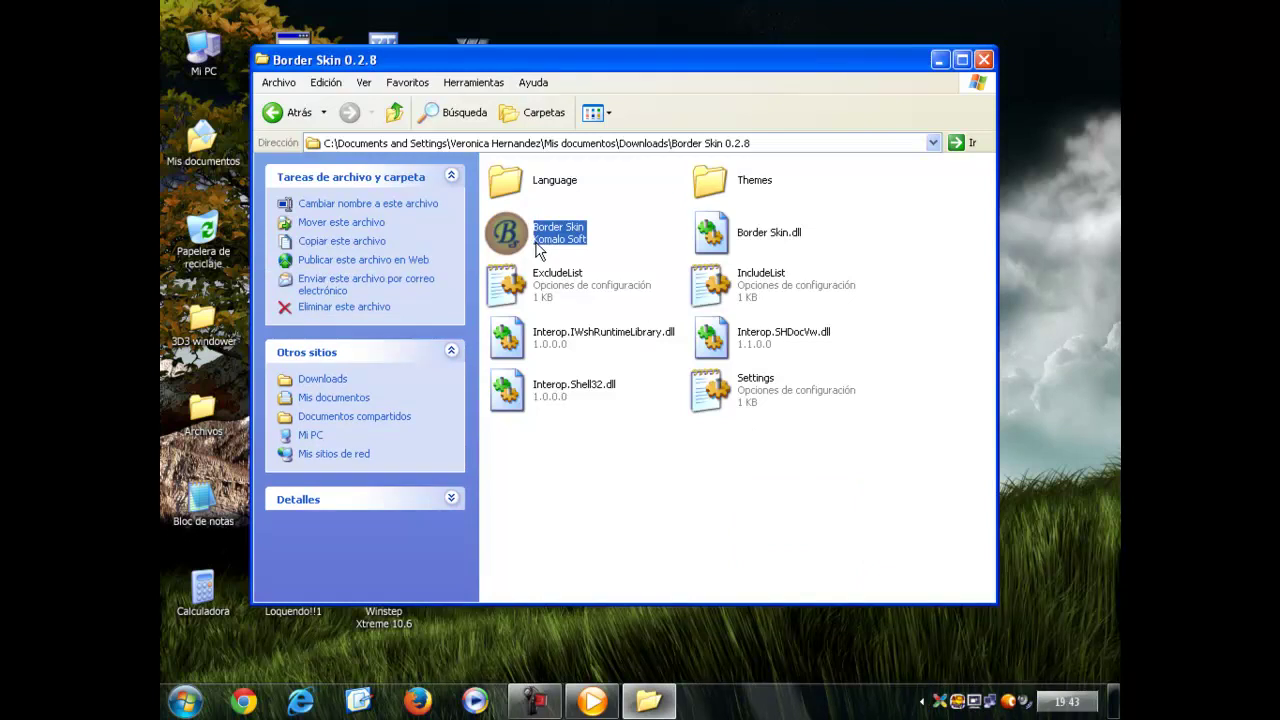
pyautogui.click(939, 60)
pyautogui.rightClick(640, 332)
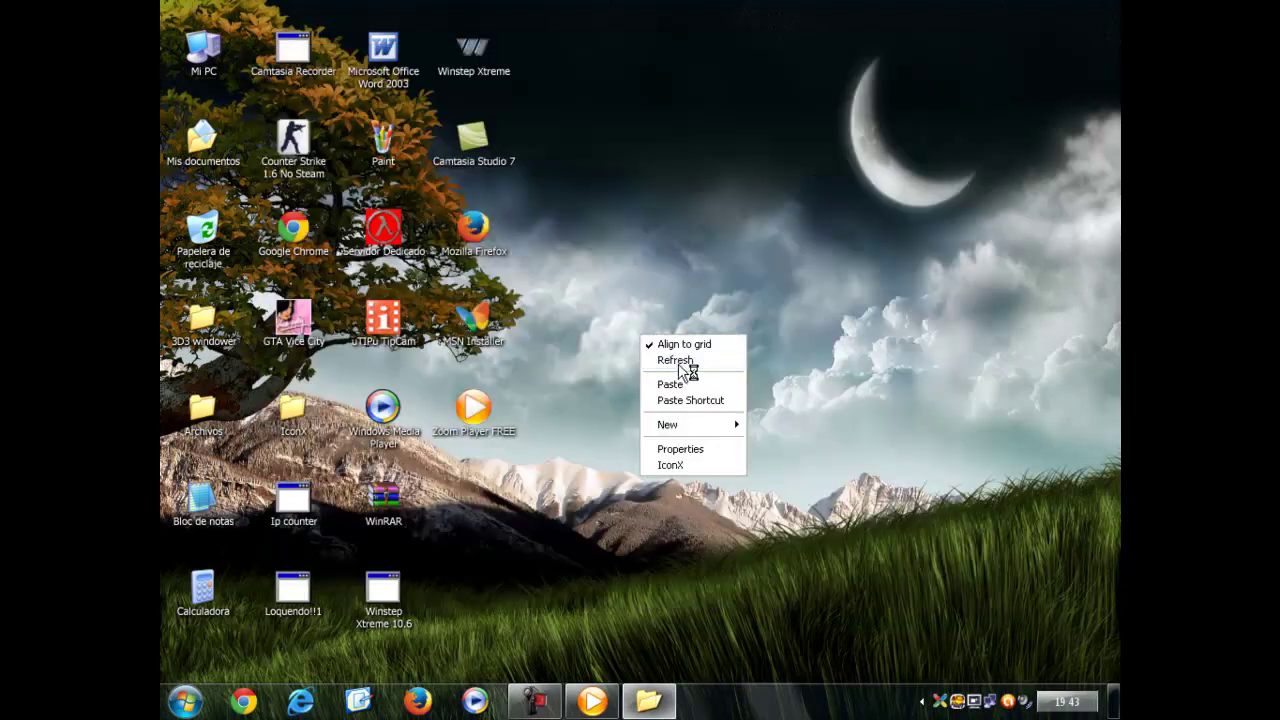
pyautogui.click(680, 360)
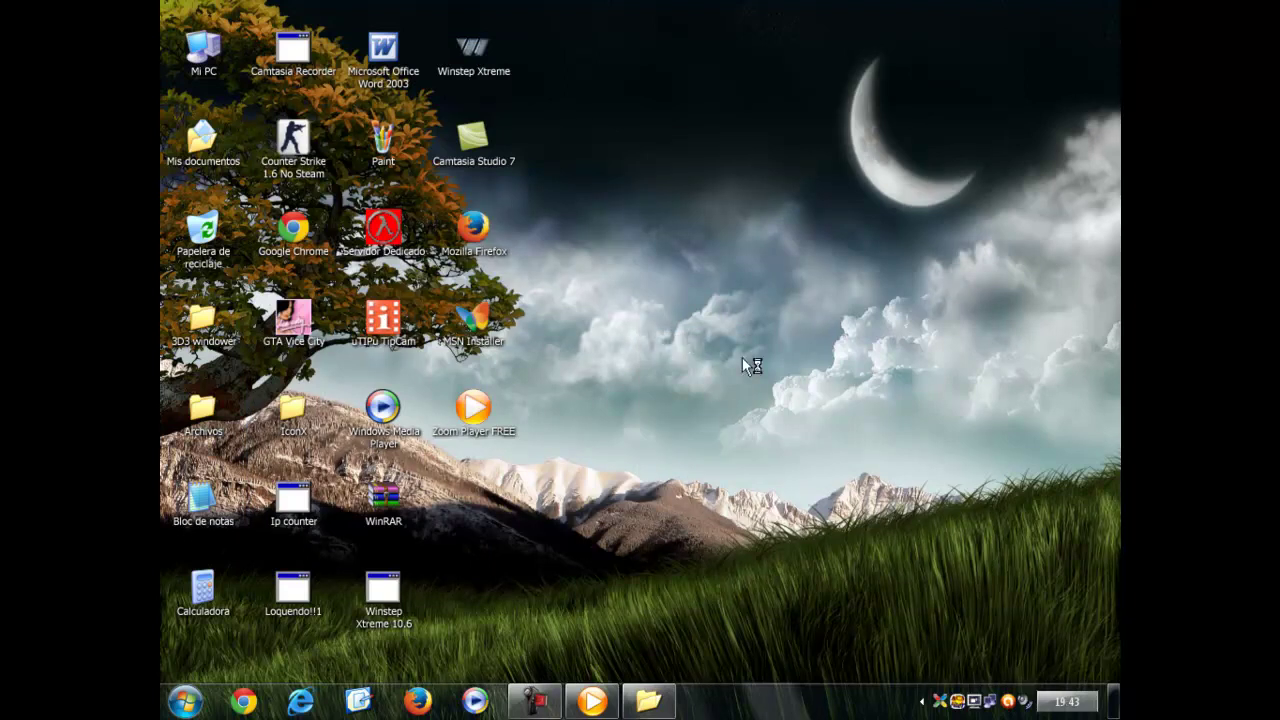
# Check the hidden notification area icons again and bring back the Border Skin 0.2.8 folder
pyautogui.click(918, 708)
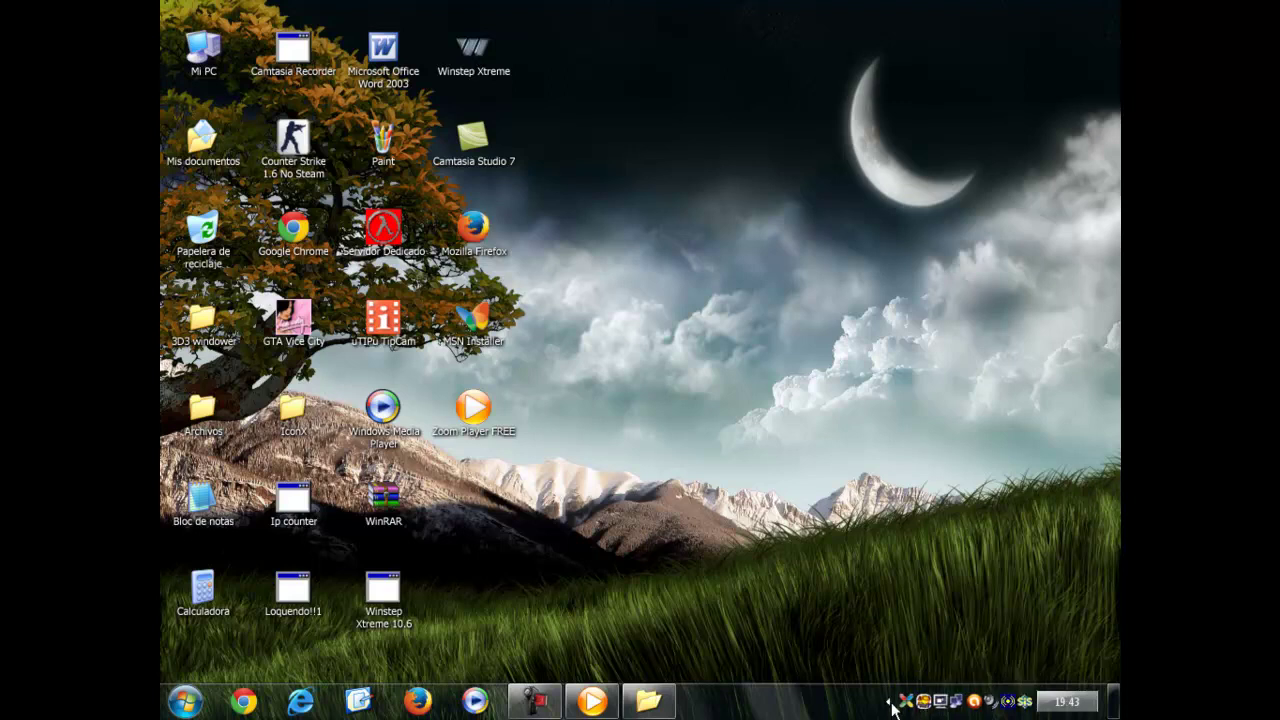
pyautogui.click(890, 700)
pyautogui.click(648, 700)
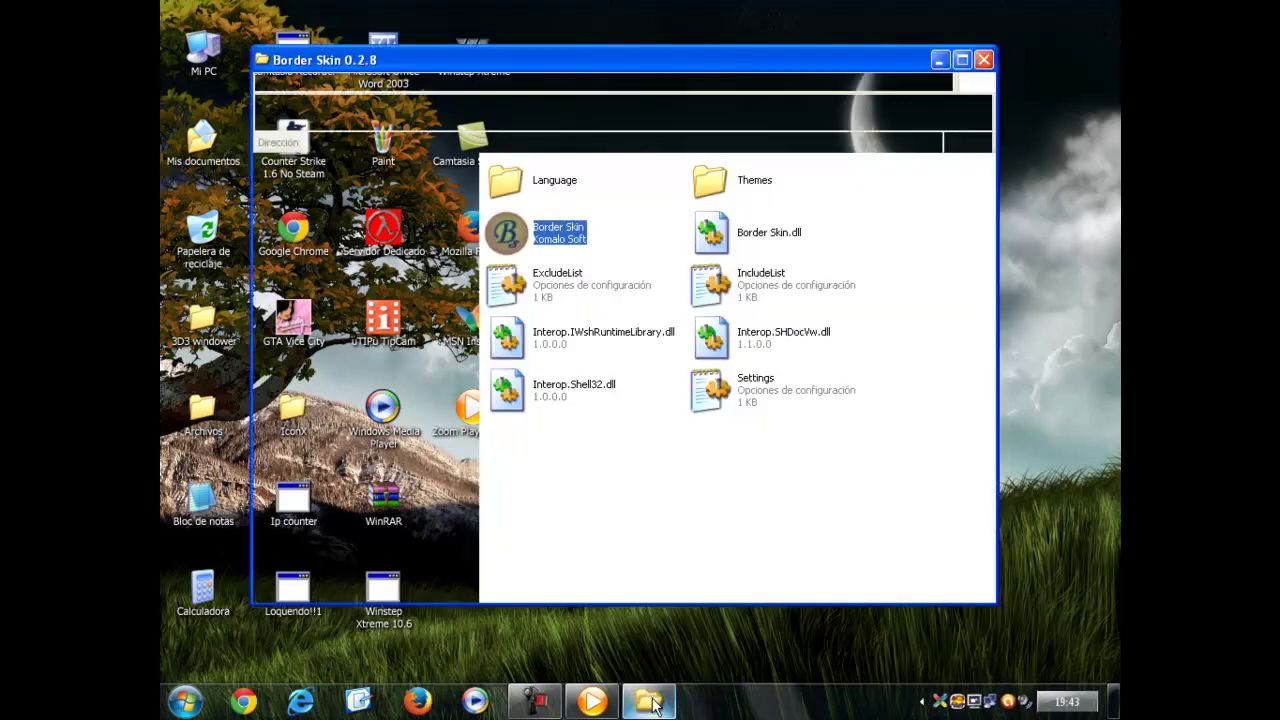
pyautogui.moveTo(870, 516); pyautogui.dragTo(682, 474)
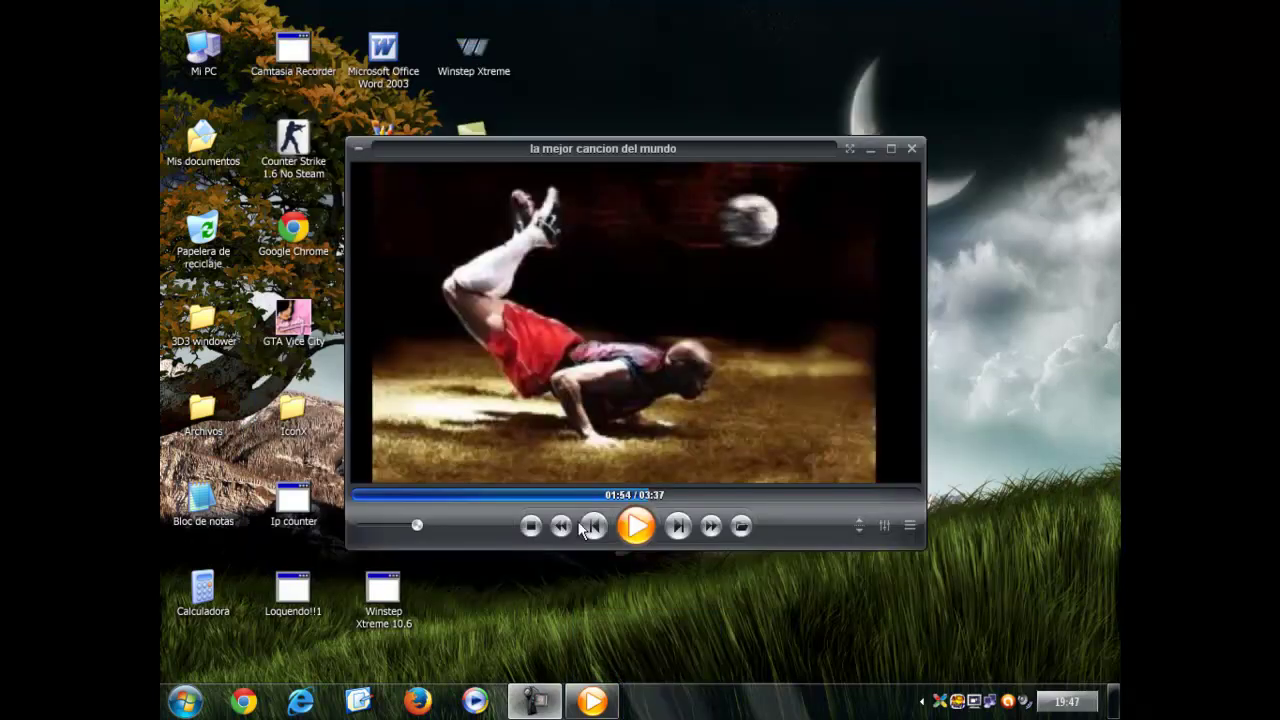
# Resume the video with its player minimized and refresh the desktop, closing any open menu
pyautogui.click(636, 526)
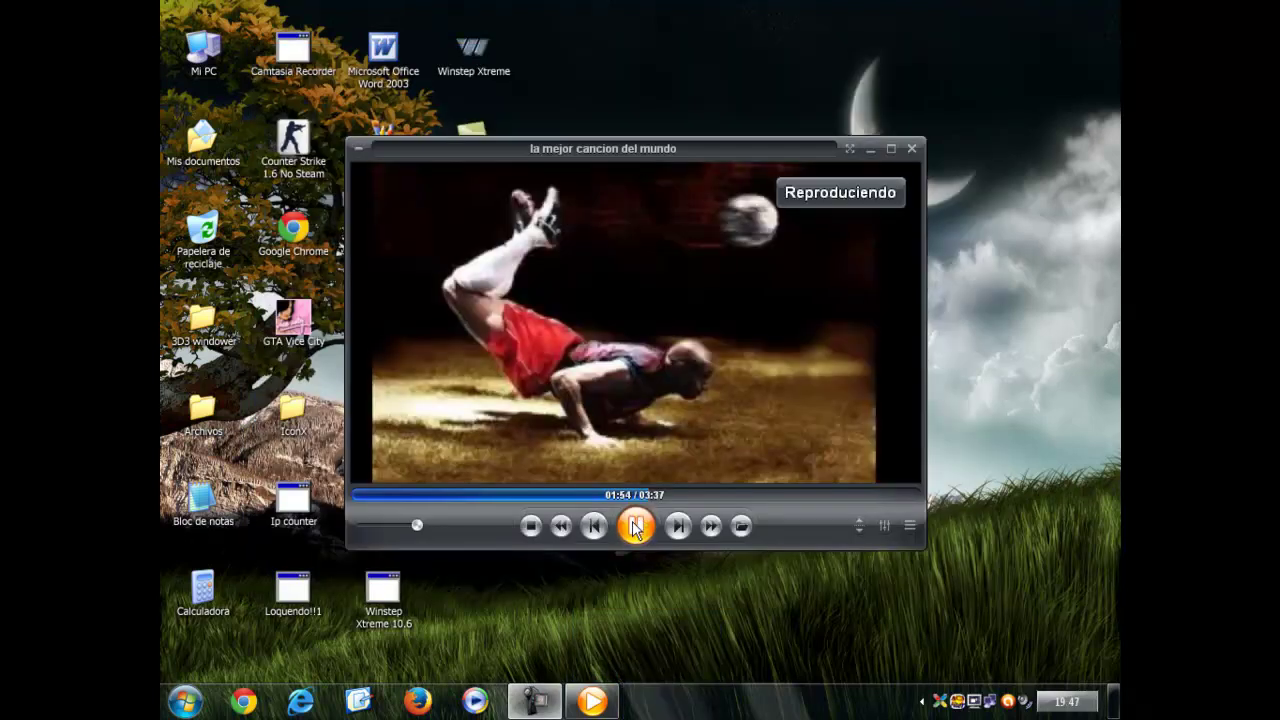
pyautogui.click(871, 149)
pyautogui.rightClick(692, 264)
pyautogui.click(720, 286)
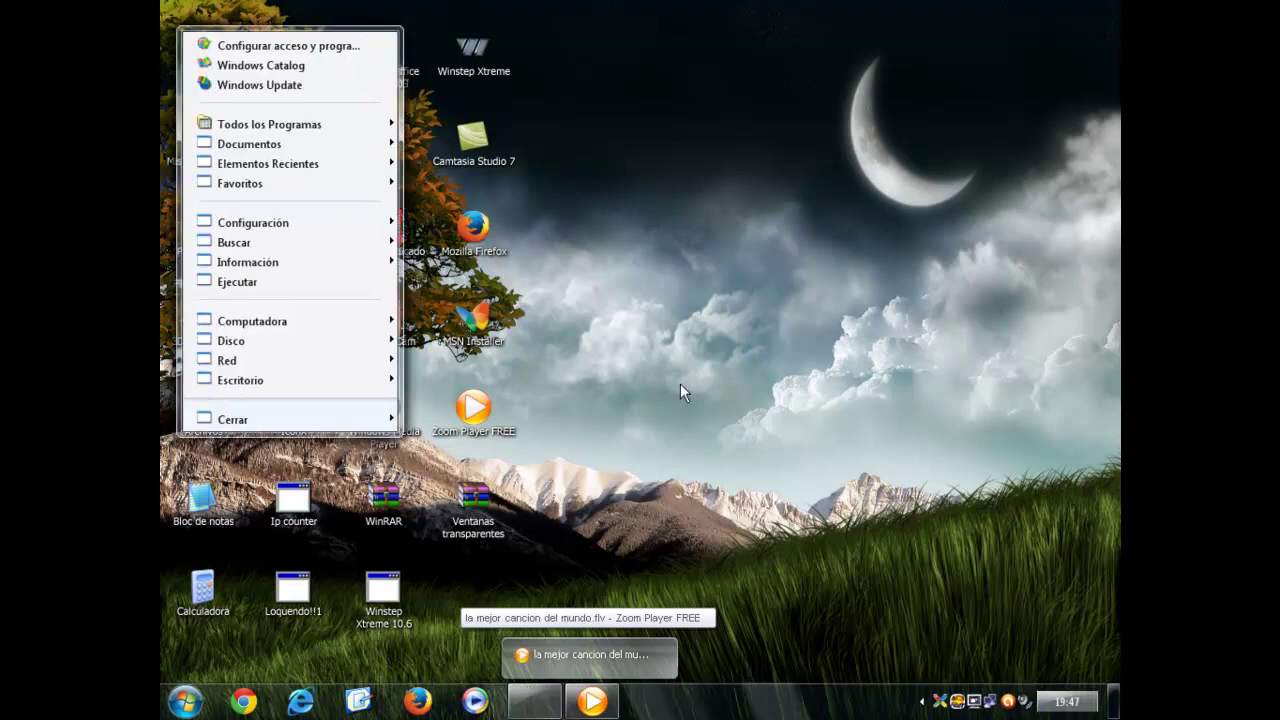
pyautogui.click(585, 380)
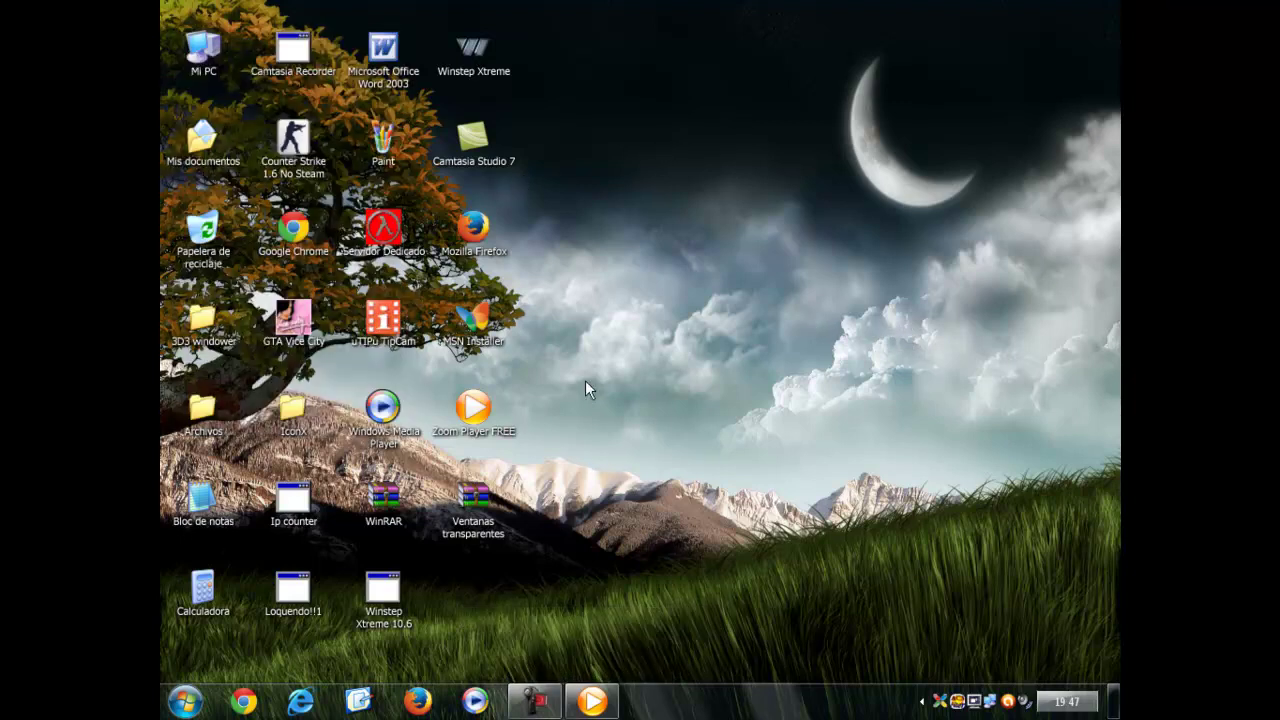
# Extract the Ventanas transparentes archive directly onto the desktop and open the extracted folder
pyautogui.rightClick(483, 502)
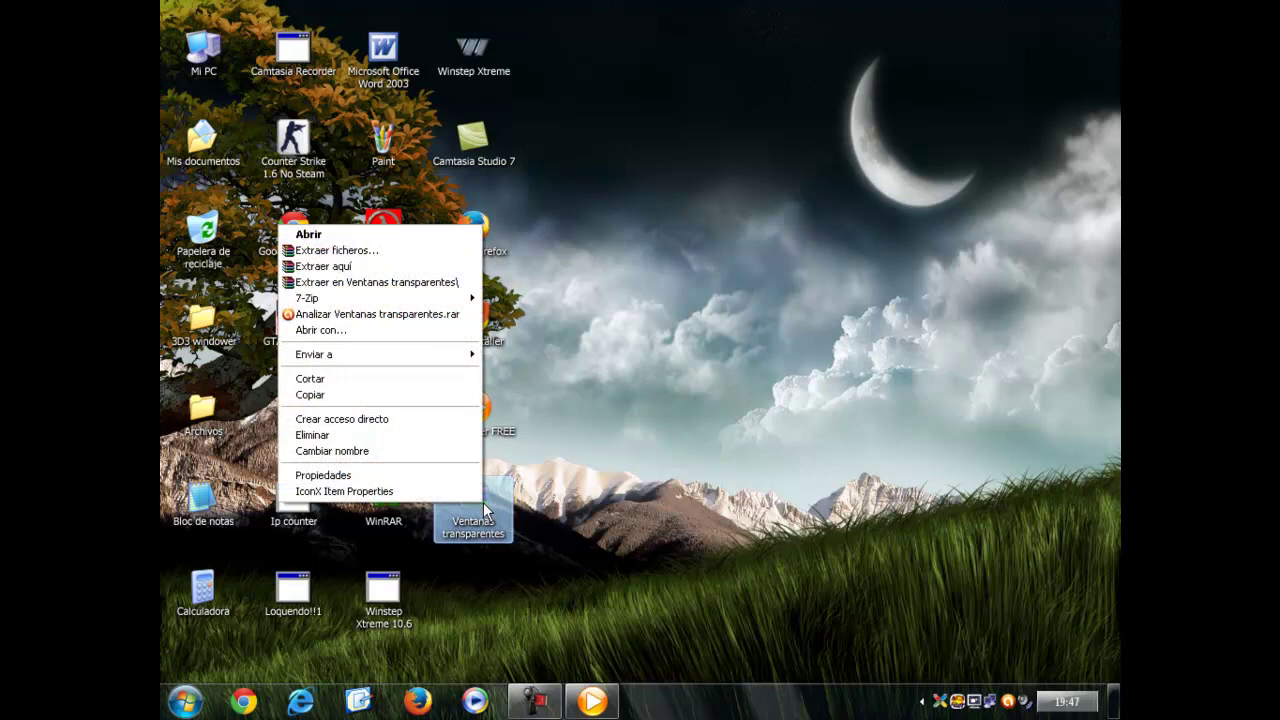
pyautogui.click(400, 266)
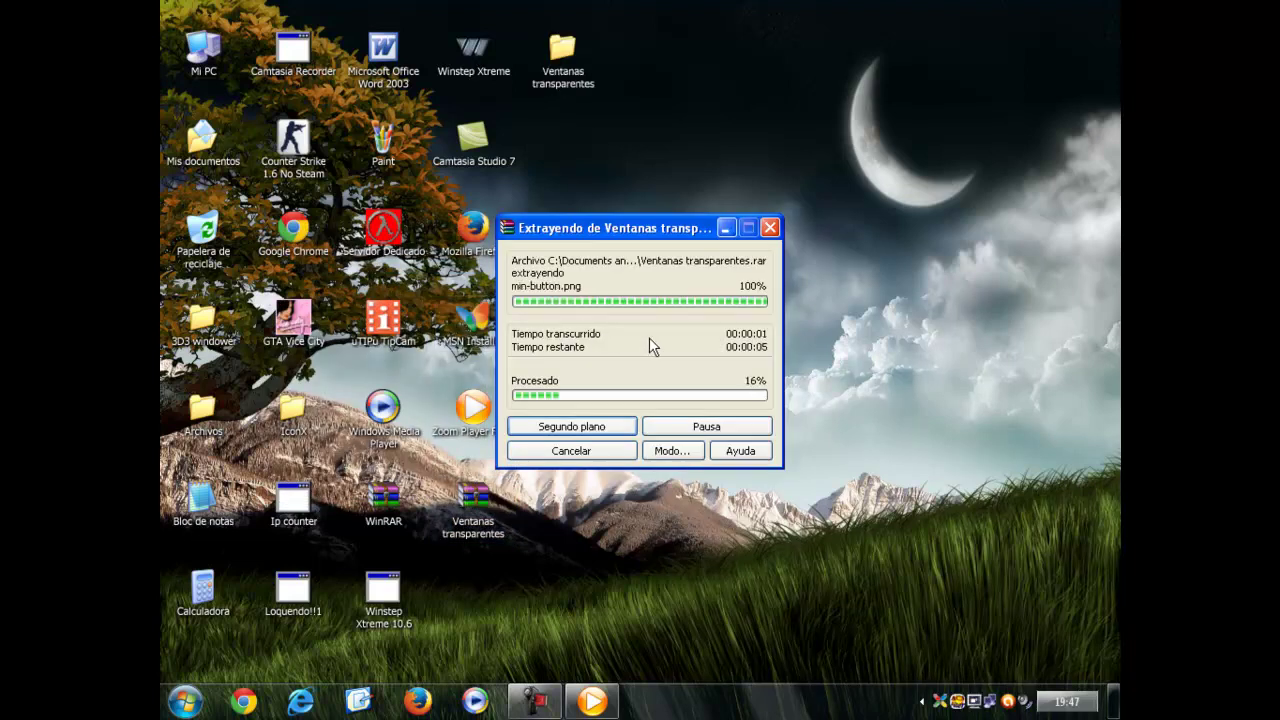
pyautogui.doubleClick(567, 50)
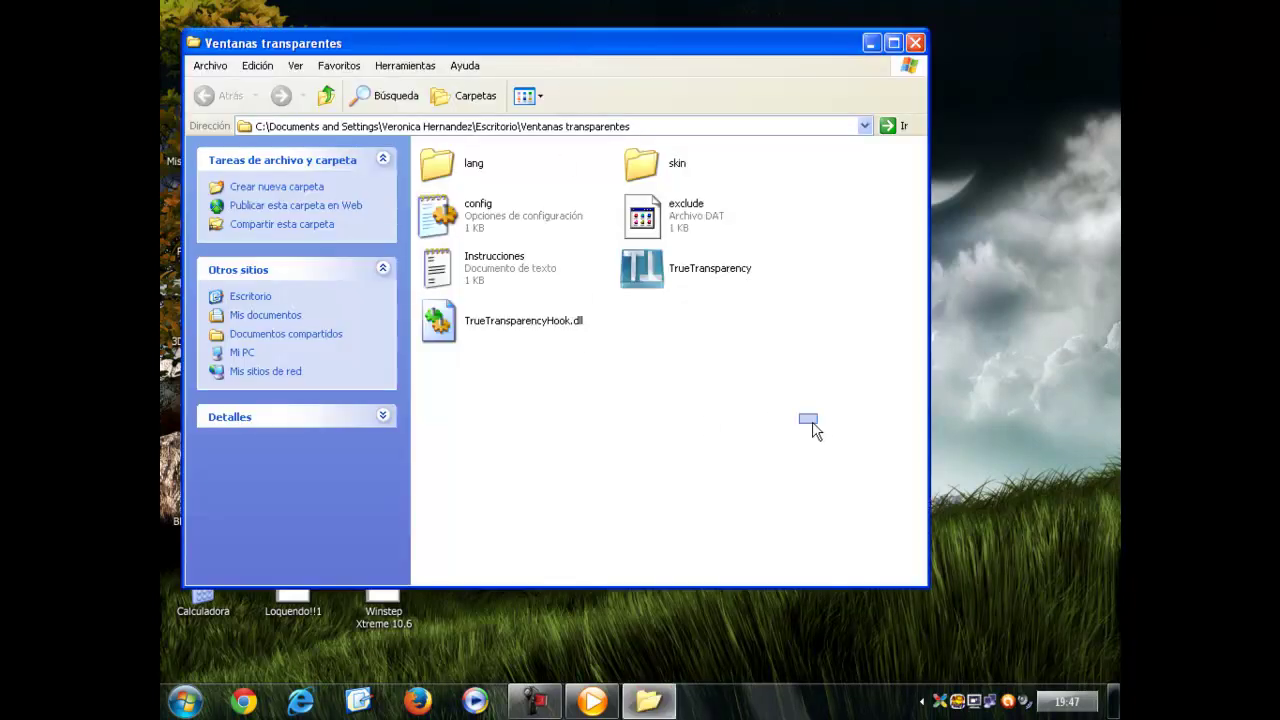
# Launch TrueTransparency from the Ventanas transparentes folder and close the folder window
pyautogui.moveTo(818, 425); pyautogui.dragTo(647, 262)
pyautogui.moveTo(751, 397); pyautogui.dragTo(716, 300)
pyautogui.click(641, 256)
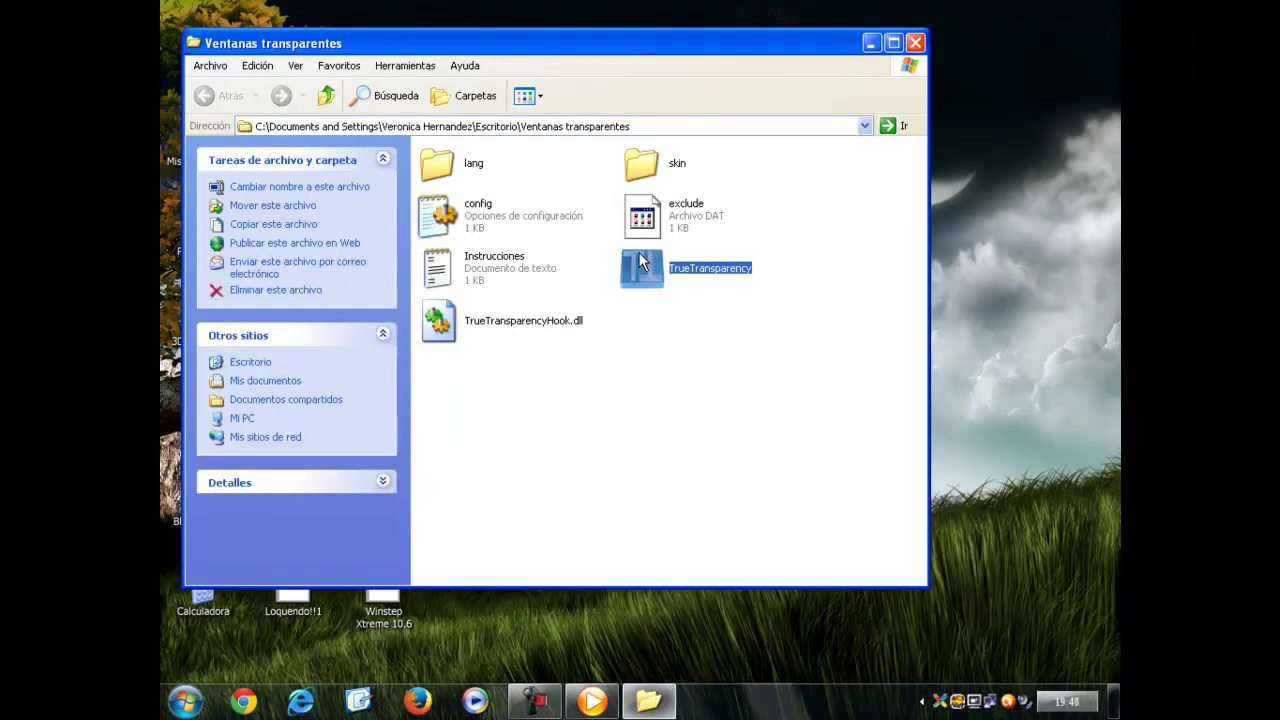
pyautogui.doubleClick(639, 256)
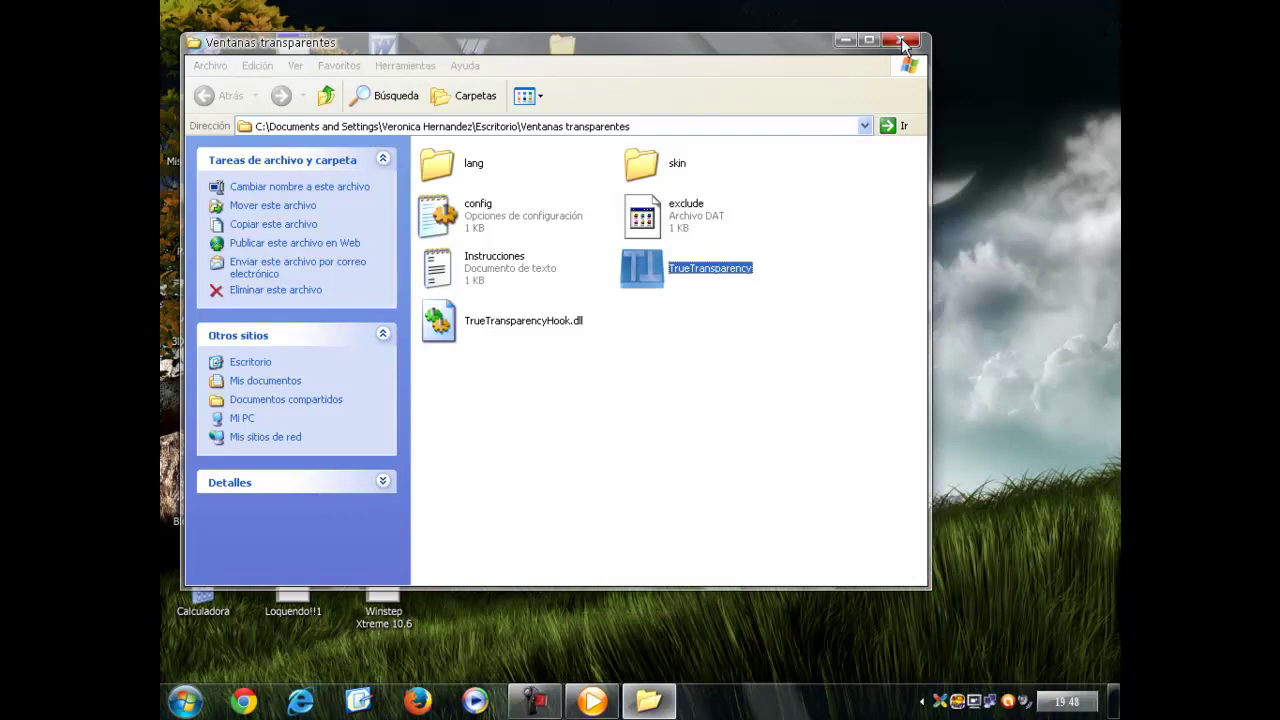
pyautogui.click(903, 43)
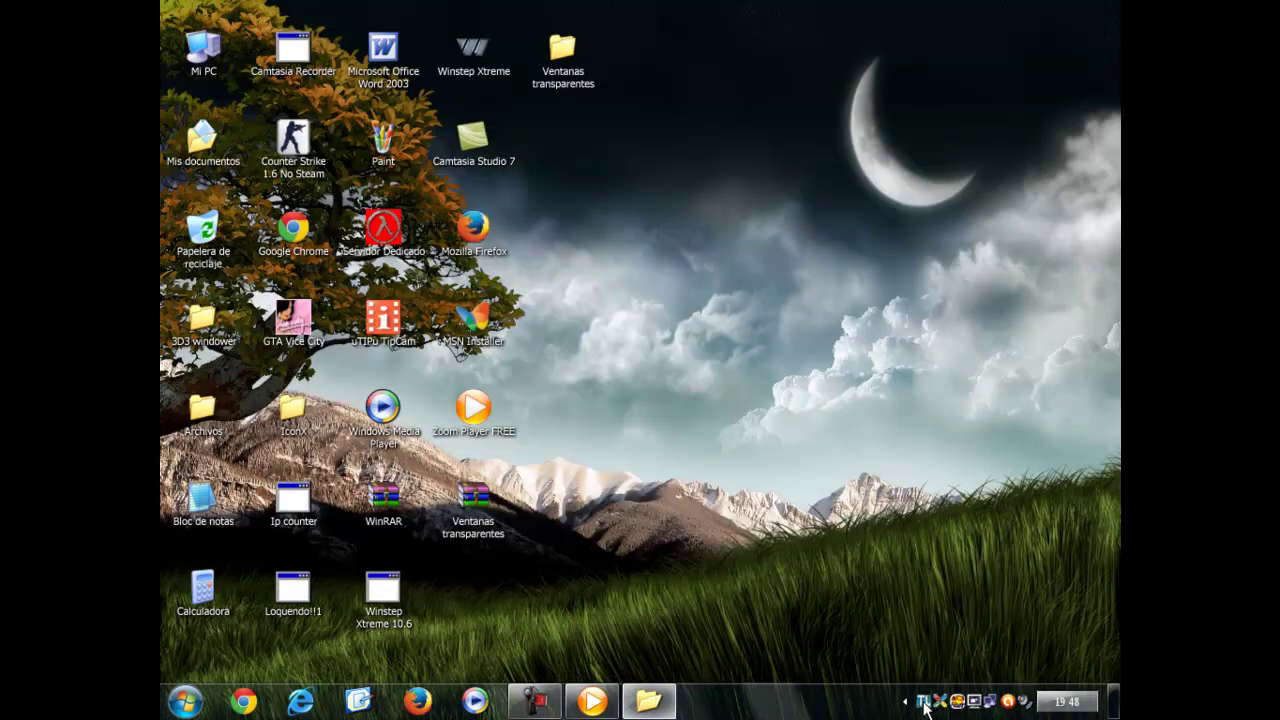
# Switch the TrueTransparency skin to Aero2 and reopen the Ventanas transparentes folder
pyautogui.rightClick(926, 703)
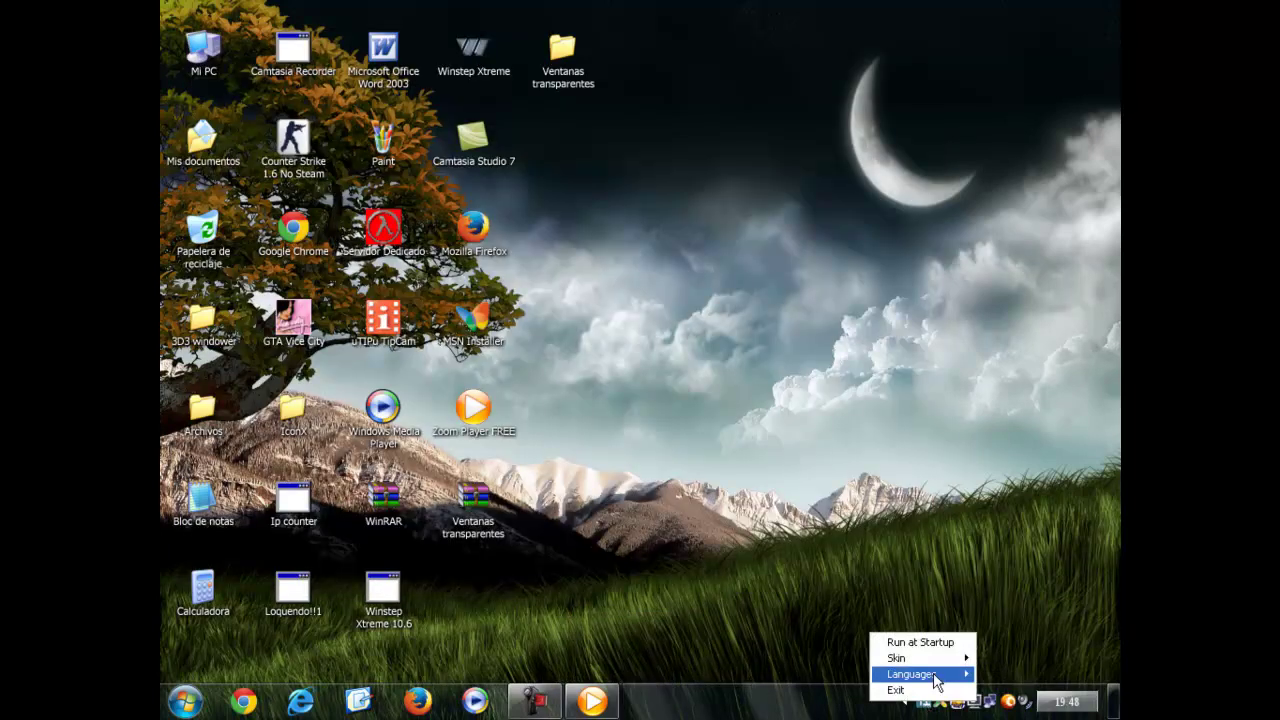
pyautogui.moveTo(938, 680)
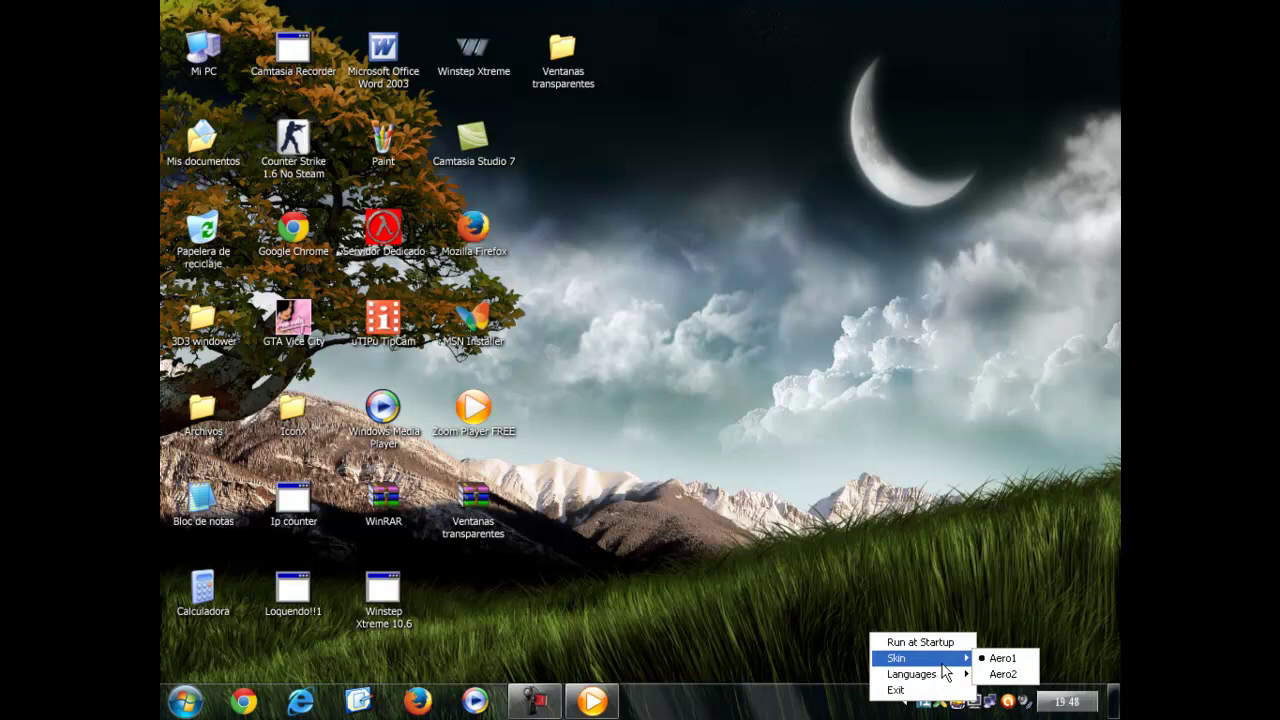
pyautogui.click(1003, 674)
pyautogui.doubleClick(555, 47)
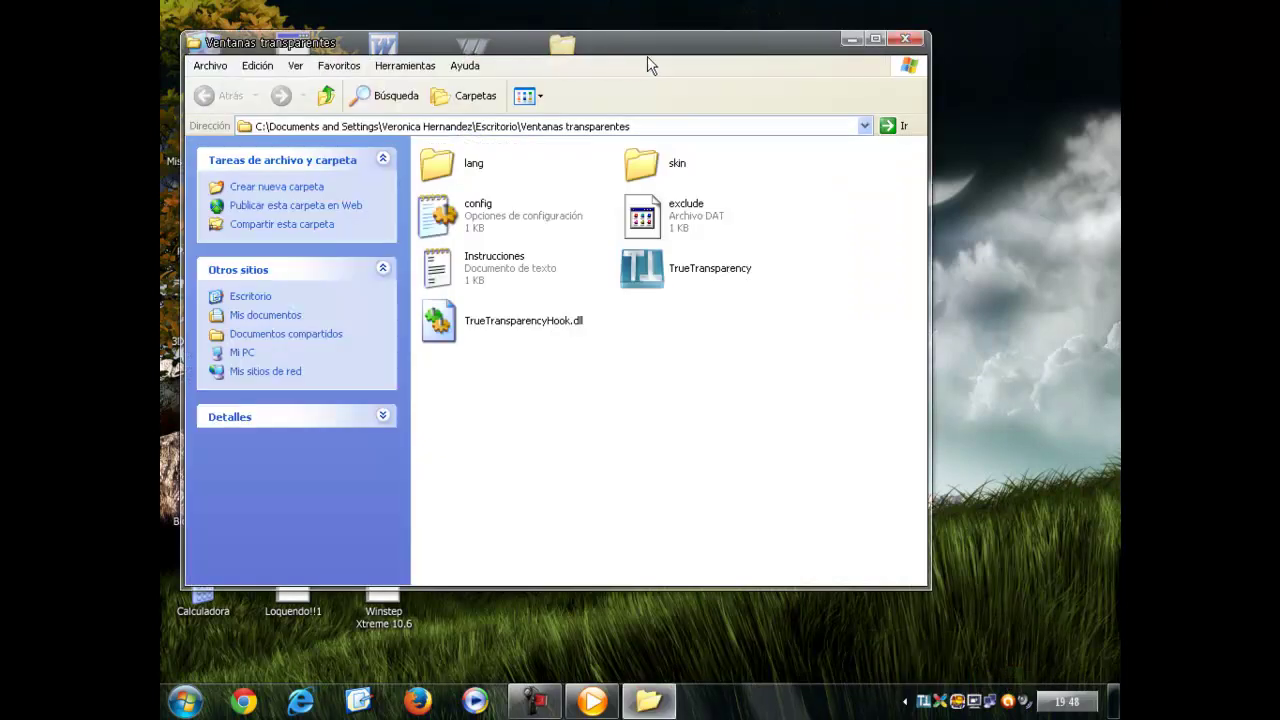
# Set the TrueTransparency skin to Aero1, then move the folder window slightly down and minimize it
pyautogui.rightClick(924, 703)
pyautogui.moveTo(930, 660)
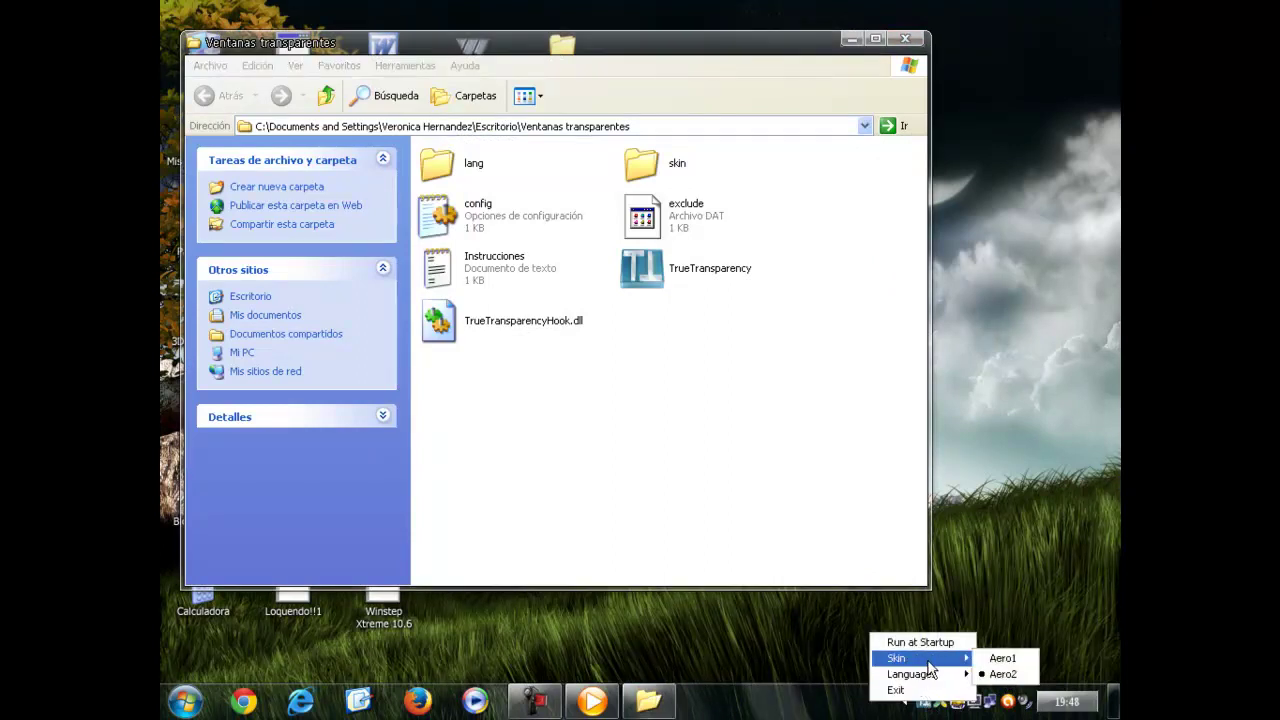
pyautogui.click(995, 660)
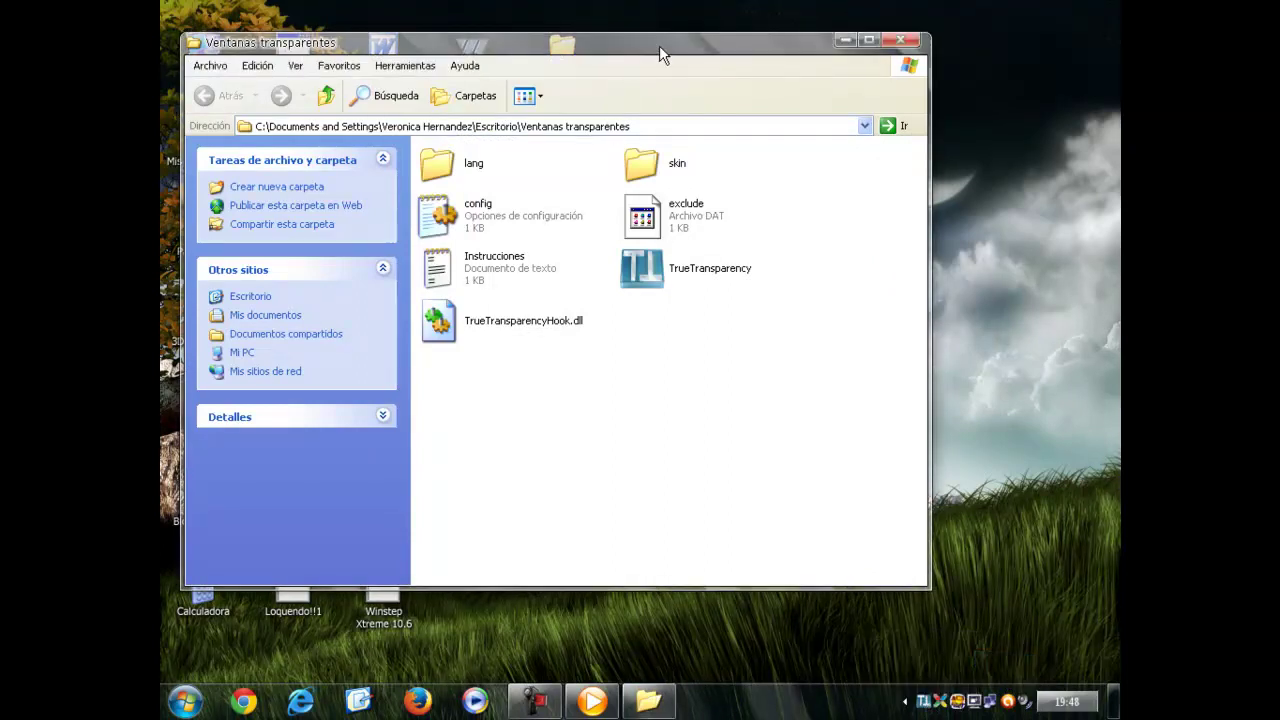
pyautogui.moveTo(659, 45); pyautogui.dragTo(663, 74)
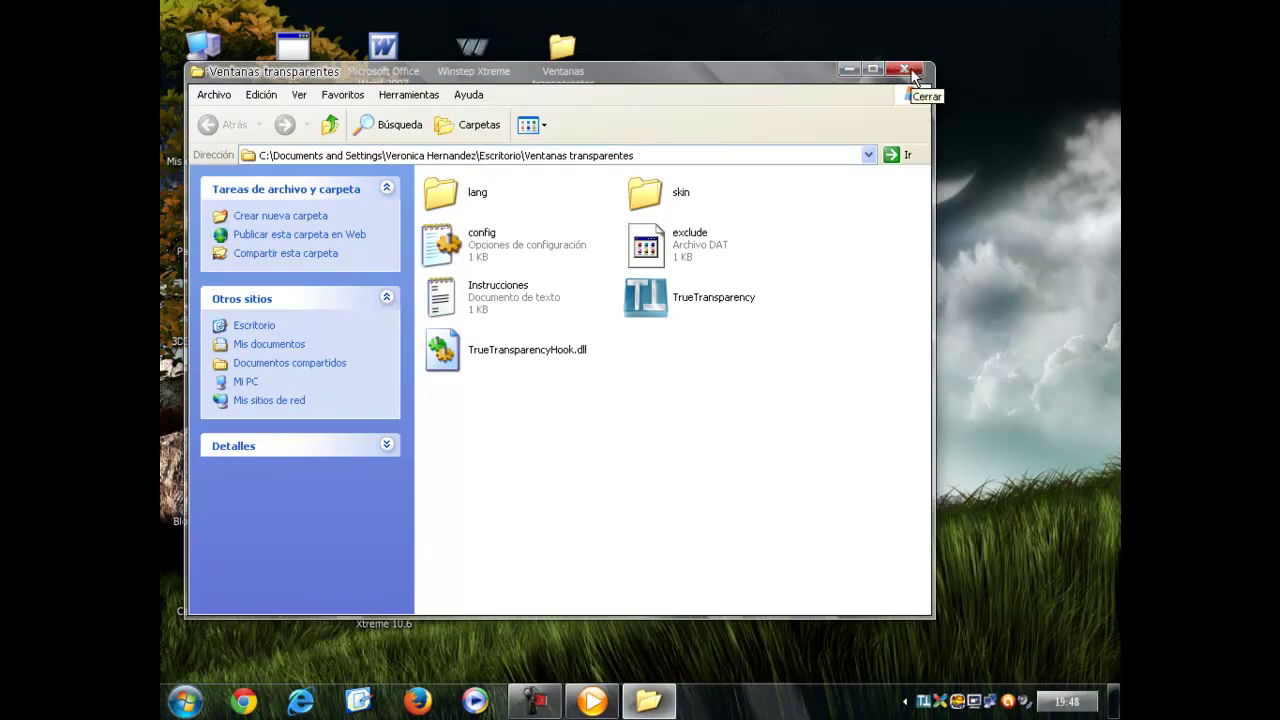
pyautogui.click(849, 70)
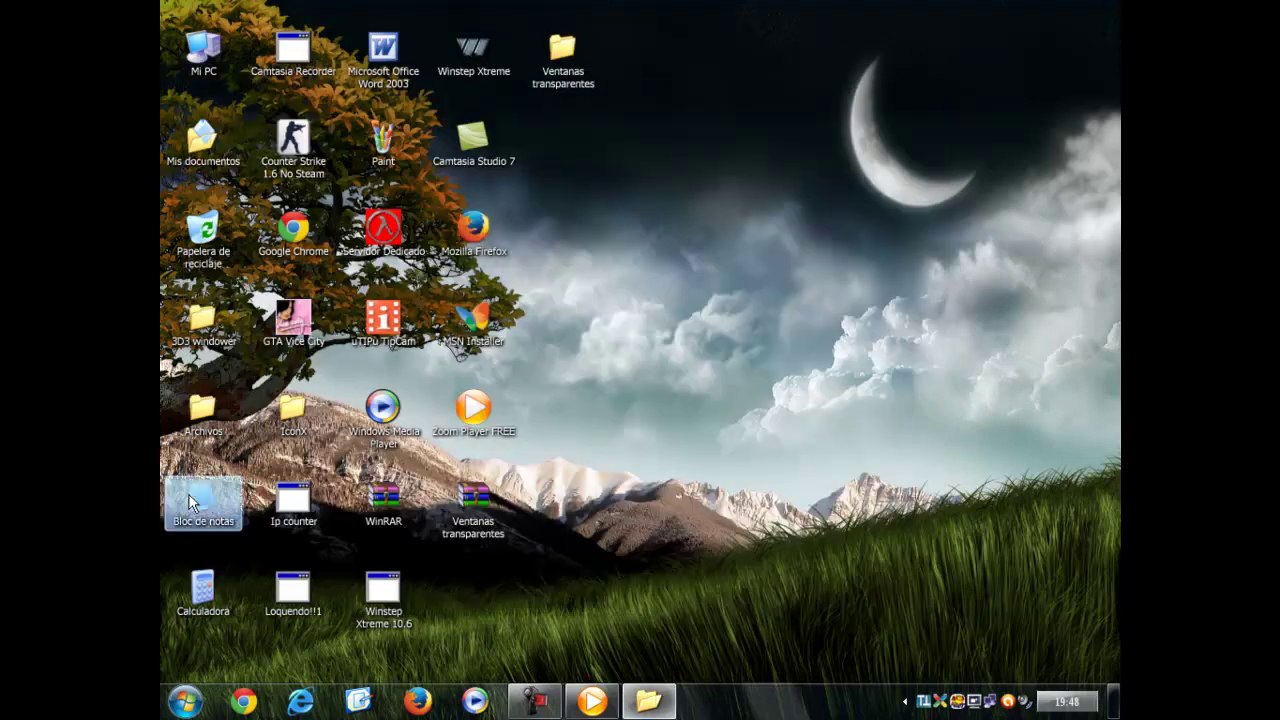
# Bring up the screen recorder window and move it clear of the taskbar
pyautogui.moveTo(626, 340); pyautogui.dragTo(1119, 623)
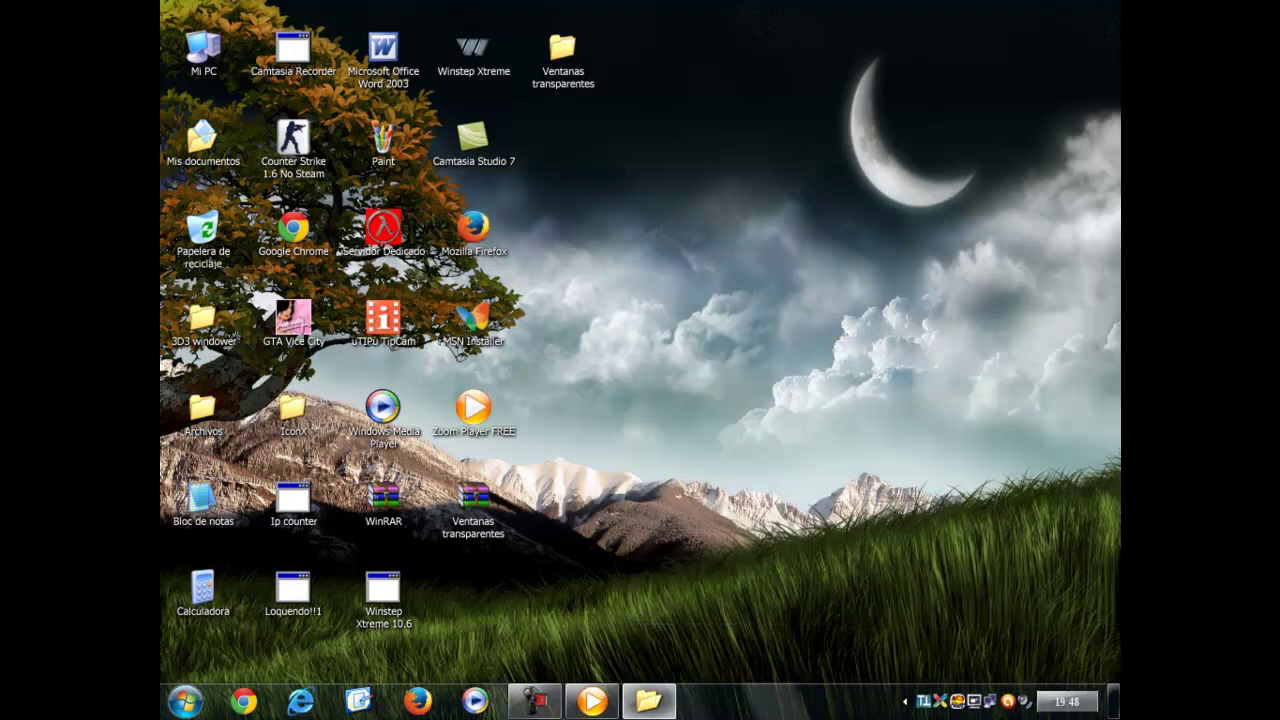
pyautogui.click(537, 700)
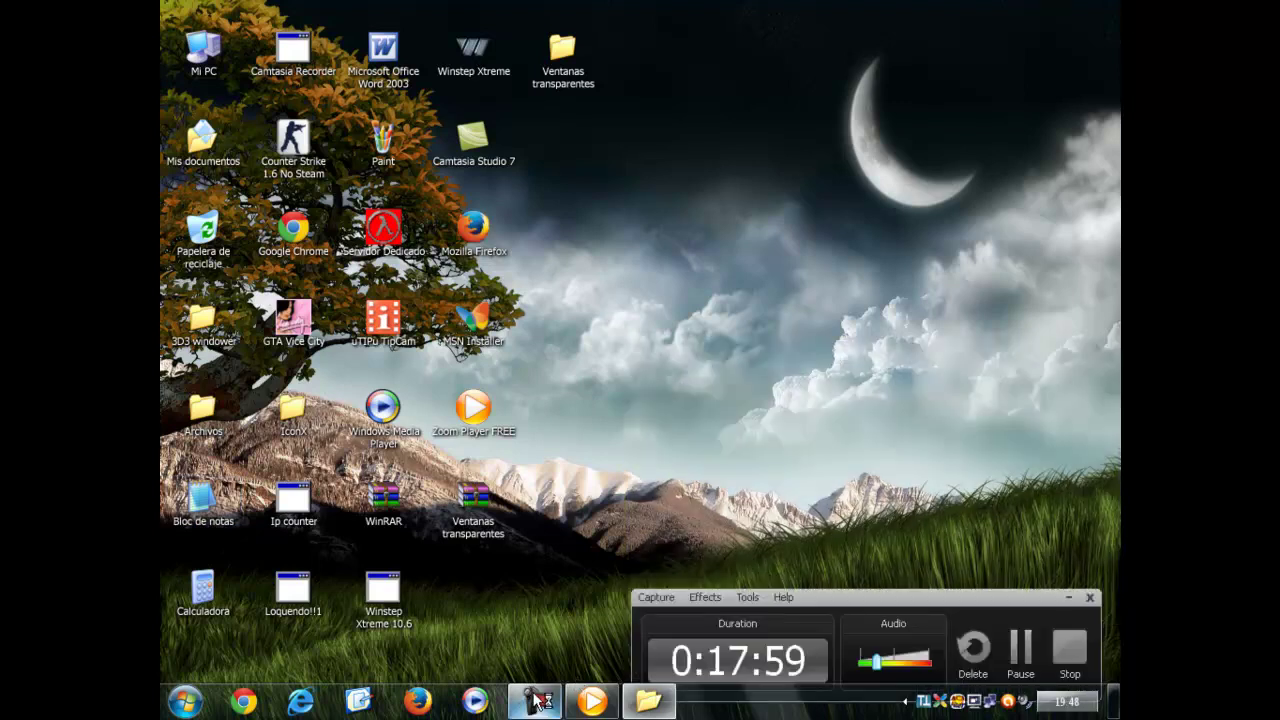
pyautogui.moveTo(880, 586); pyautogui.dragTo(904, 543)
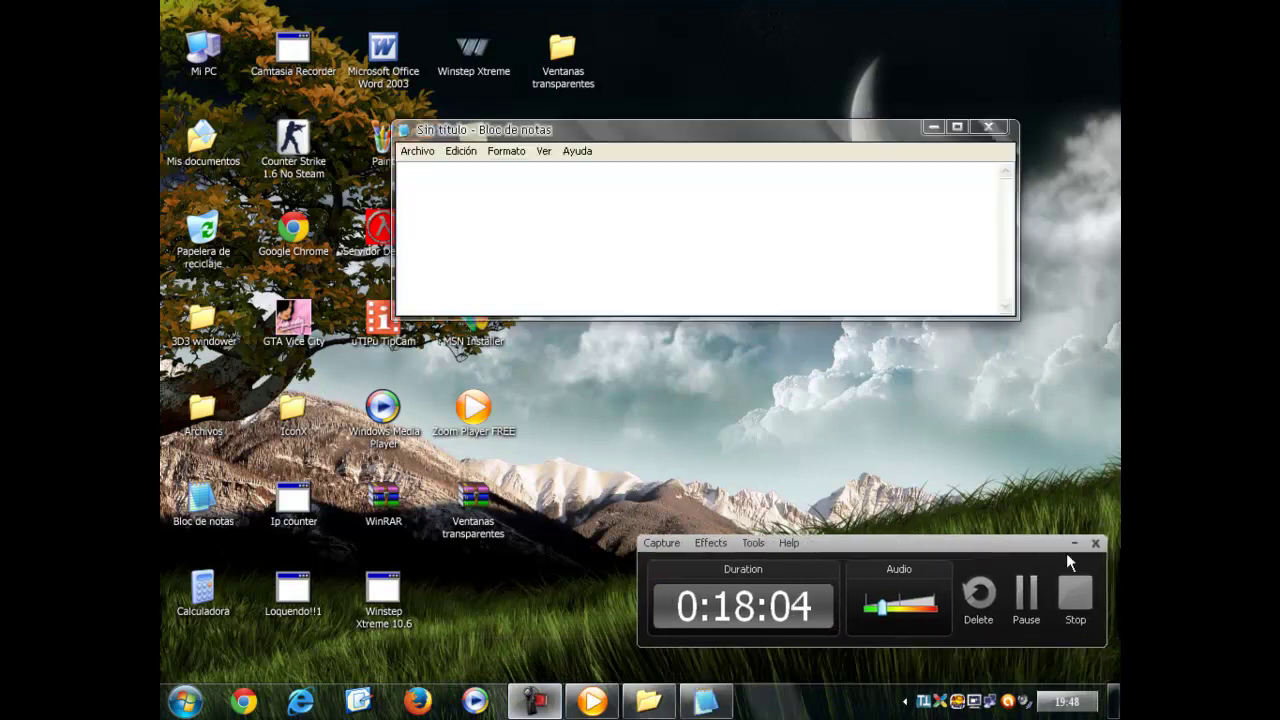
# Write the farewell "Espero que le haya gustado adios amigos =)" in the blank Notepad document
pyautogui.press('BackSpace')
pyautogui.write('Espero que le haya gustaso')
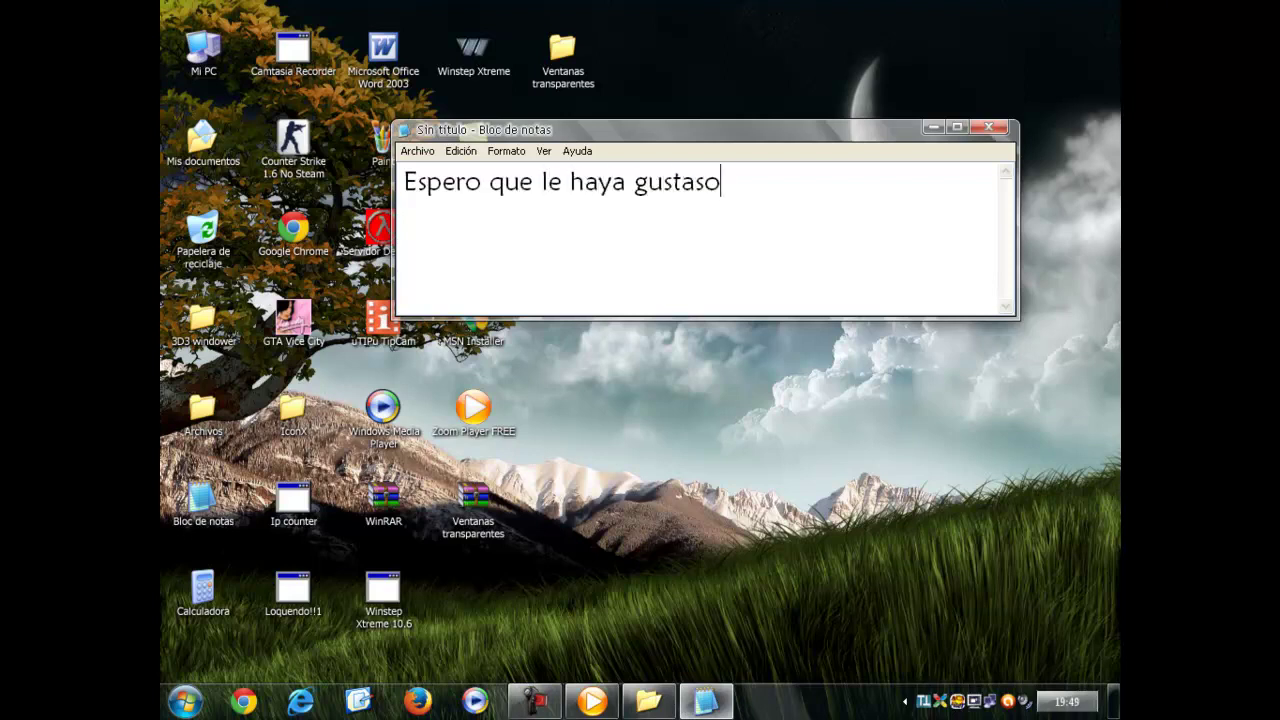
pyautogui.press('BackSpace')
pyautogui.press('BackSpace')
pyautogui.write('do adios')
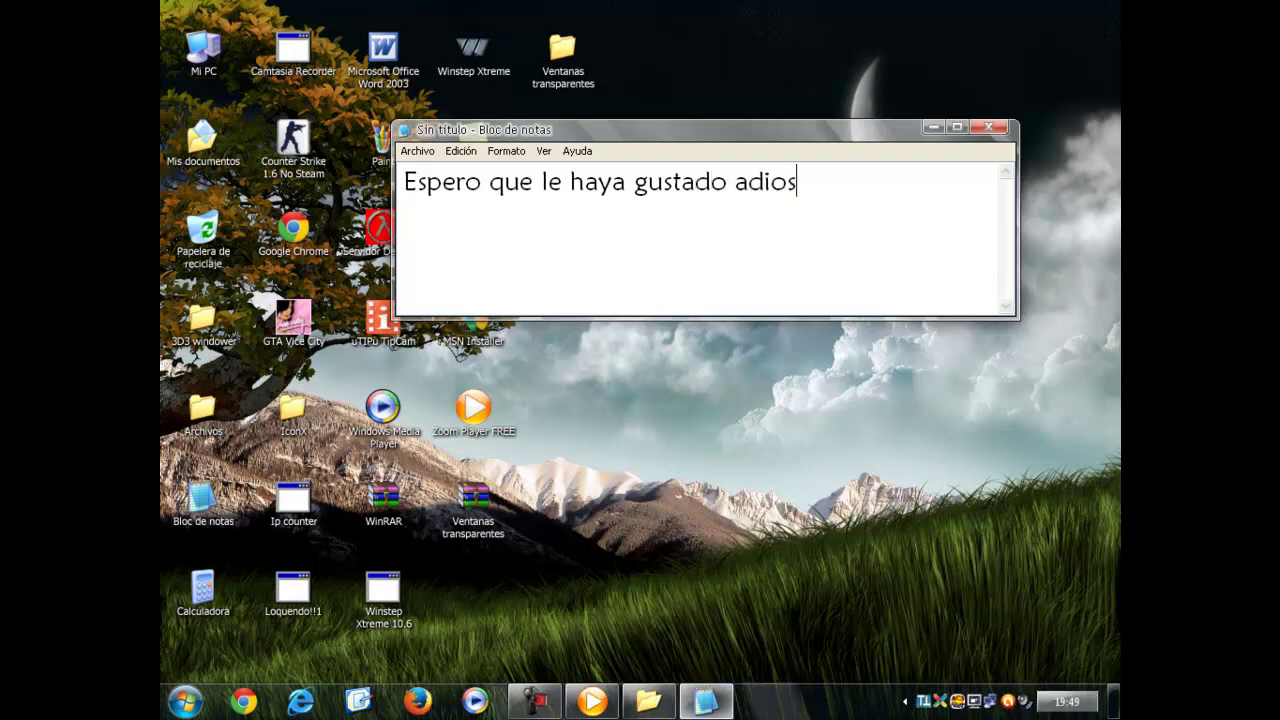
pyautogui.write(' amigos ?=')
pyautogui.press('BackSpace')
pyautogui.press('BackSpace')
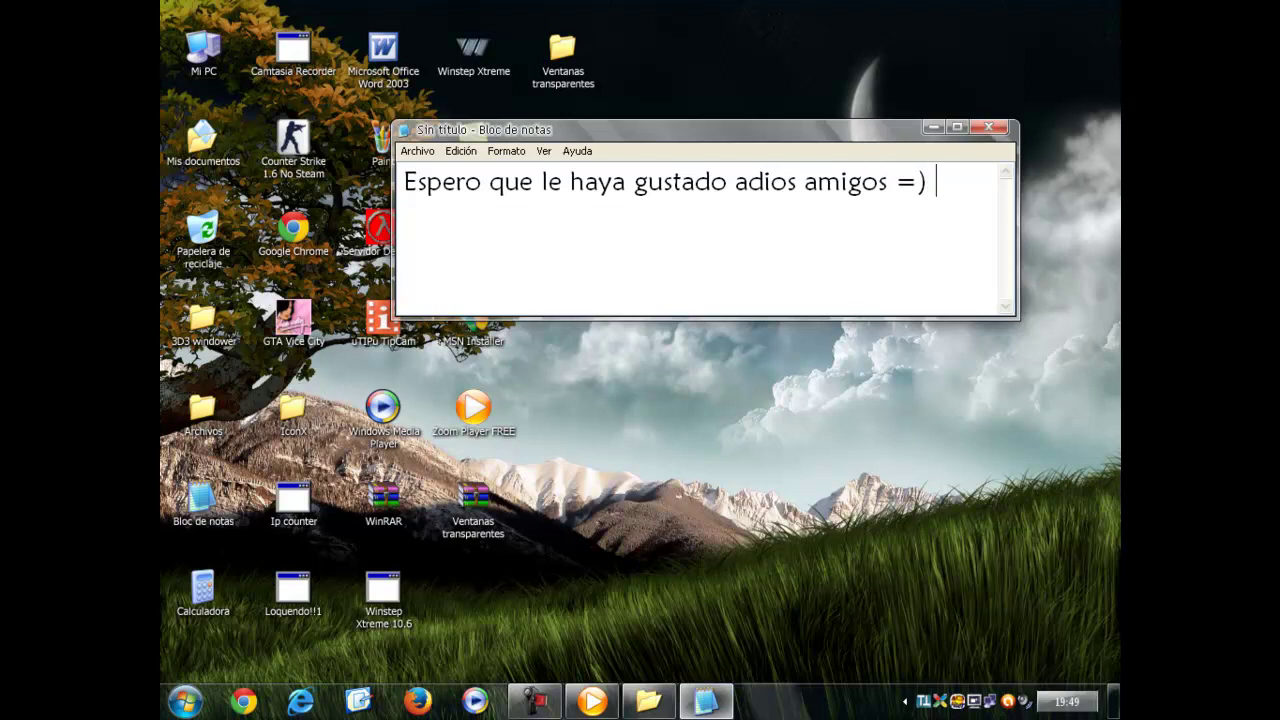
# Delete all the text in the Notepad document and close Notepad
pyautogui.hotkey('ctrl', 'e')
pyautogui.press('BackSpace')
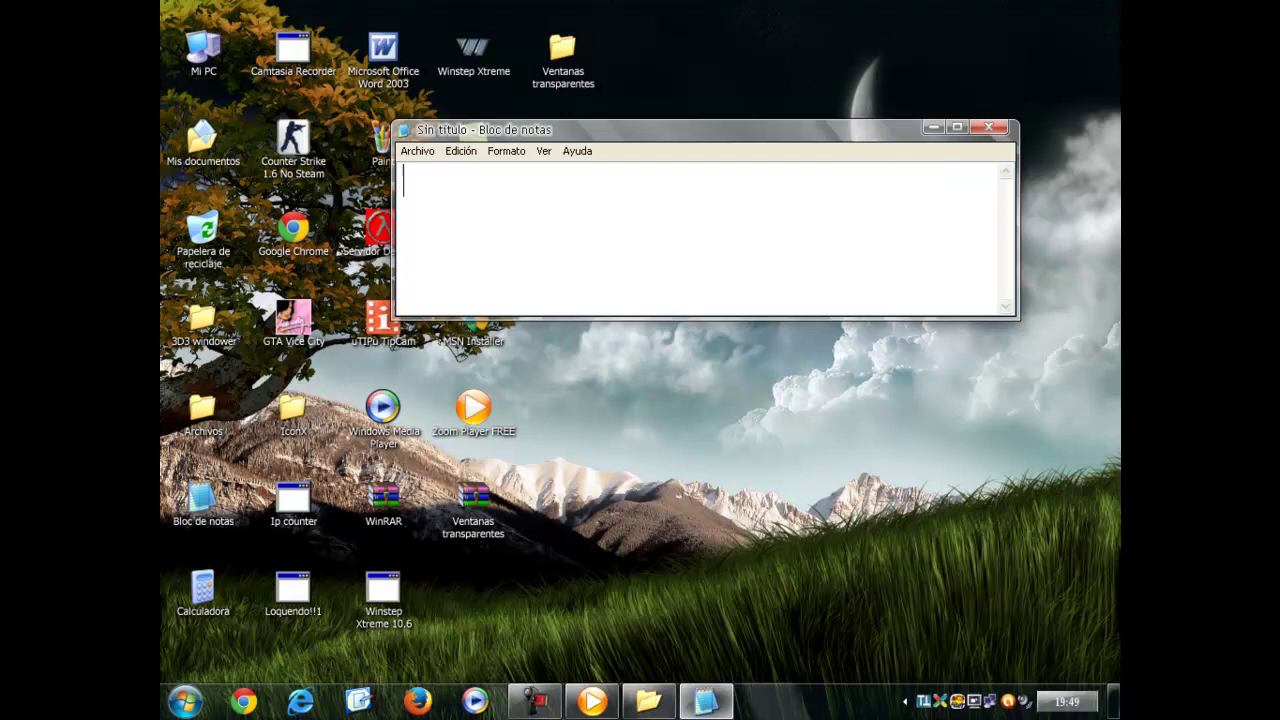
pyautogui.click(980, 128)
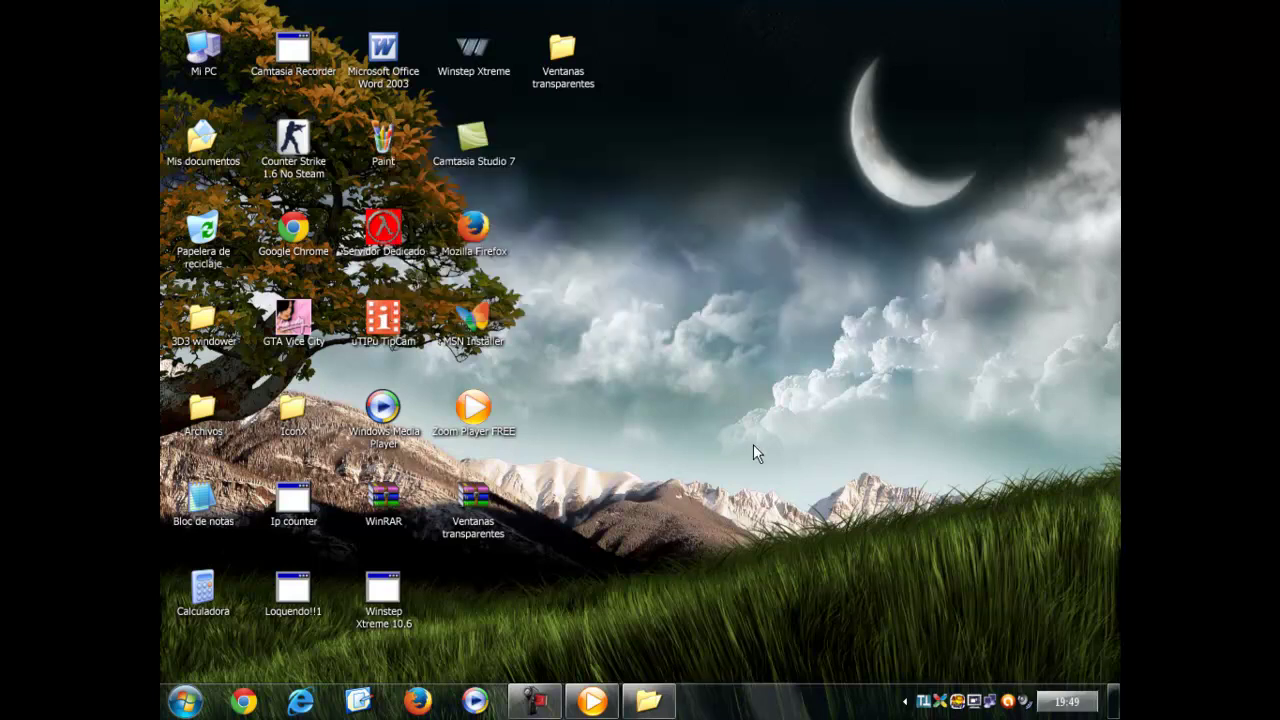